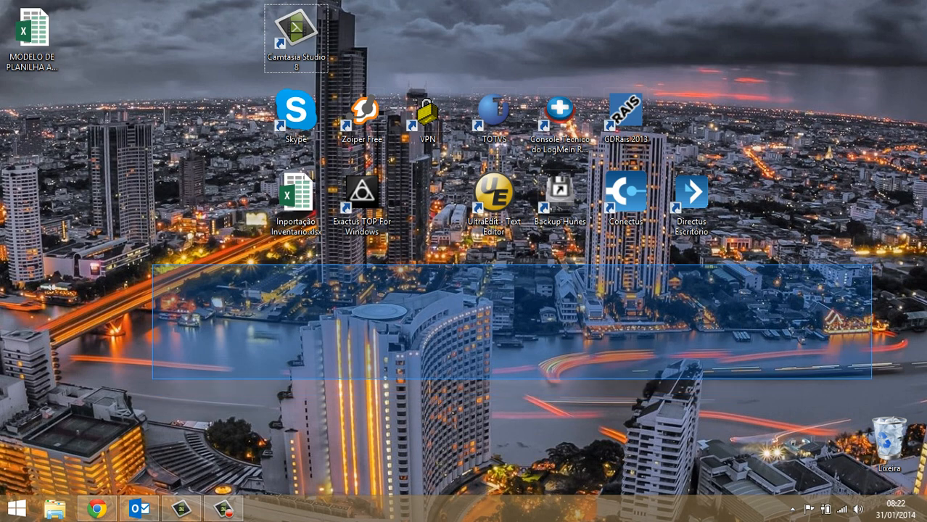
Open the Inportação Inventario.xlsx workbook from the desktop
{"action": "left_click_drag", "start_coordinate": [145, 245], "coordinate": [628, 377]}
{"action": "left_click", "coordinate": [296, 201]}
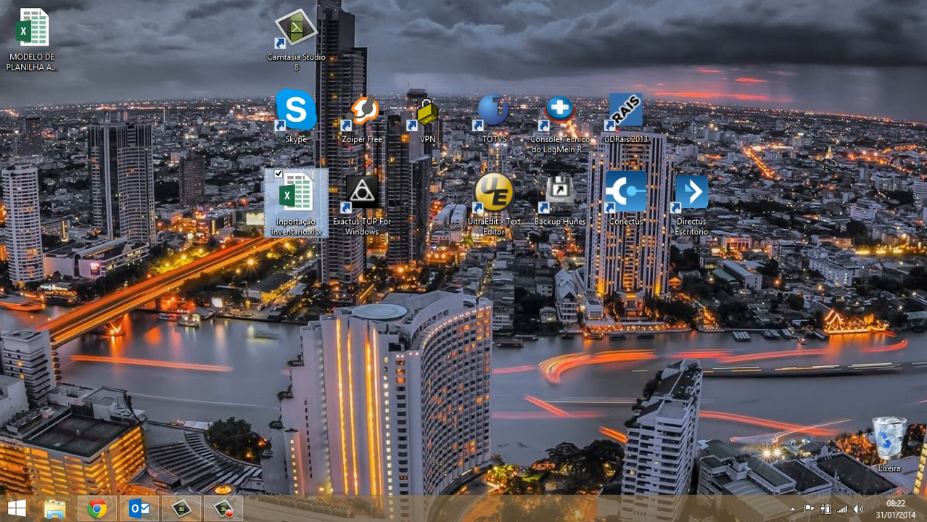
{"action": "double_click", "coordinate": [304, 204]}
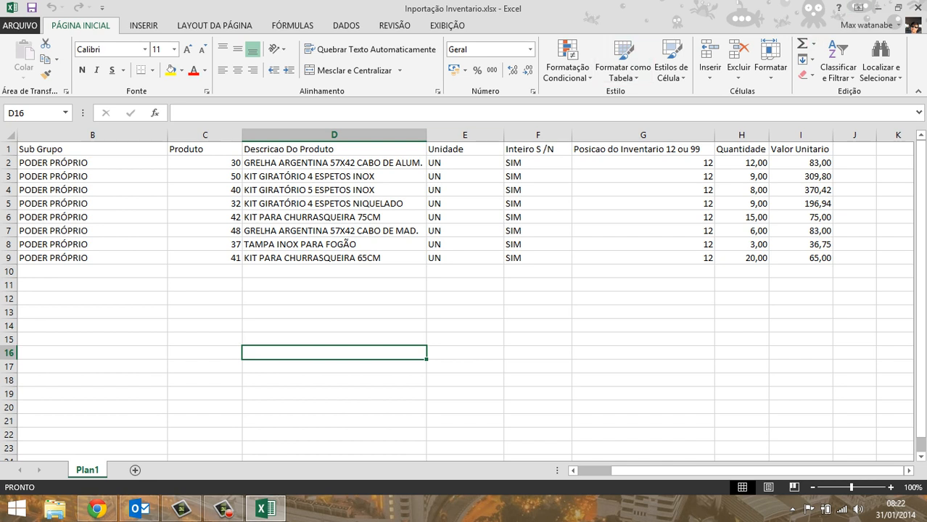
Examine the Sub Grupo entries in rows 2 to 9 of the inventory sheet
{"action": "left_click", "coordinate": [101, 163]}
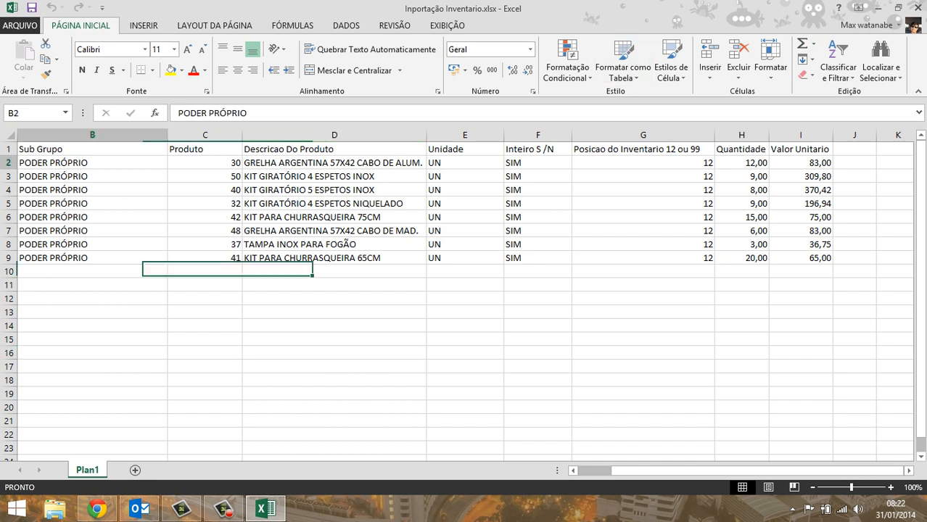
{"action": "left_click_drag", "start_coordinate": [102, 163], "coordinate": [145, 247]}
{"action": "left_click", "coordinate": [145, 258]}
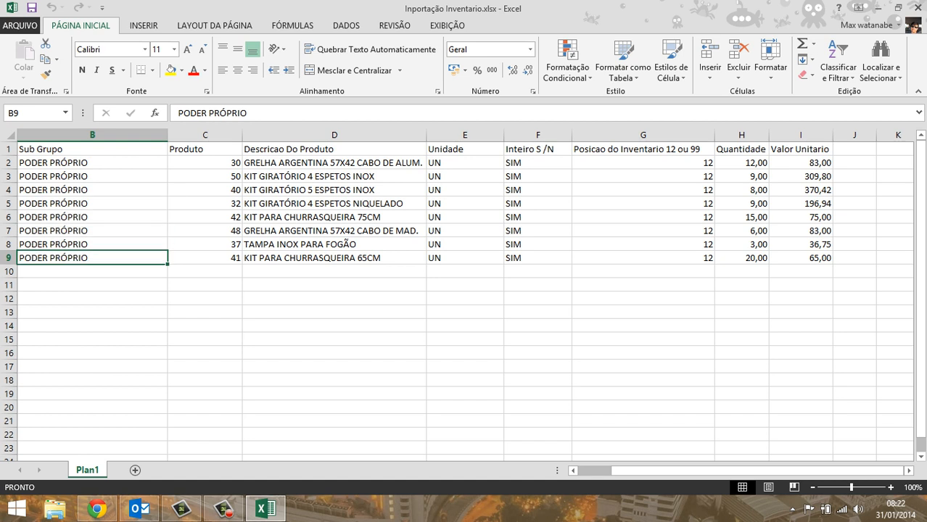
Review the product codes in the Produto column for each item in rows 2 to 9
{"action": "mouse_move", "coordinate": [334, 163]}
{"action": "left_mouse_down"}
{"action": "mouse_move", "coordinate": [335, 258]}
{"action": "mouse_move", "coordinate": [335, 177]}
{"action": "left_mouse_up"}
{"action": "left_click_drag", "start_coordinate": [205, 163], "coordinate": [204, 258]}
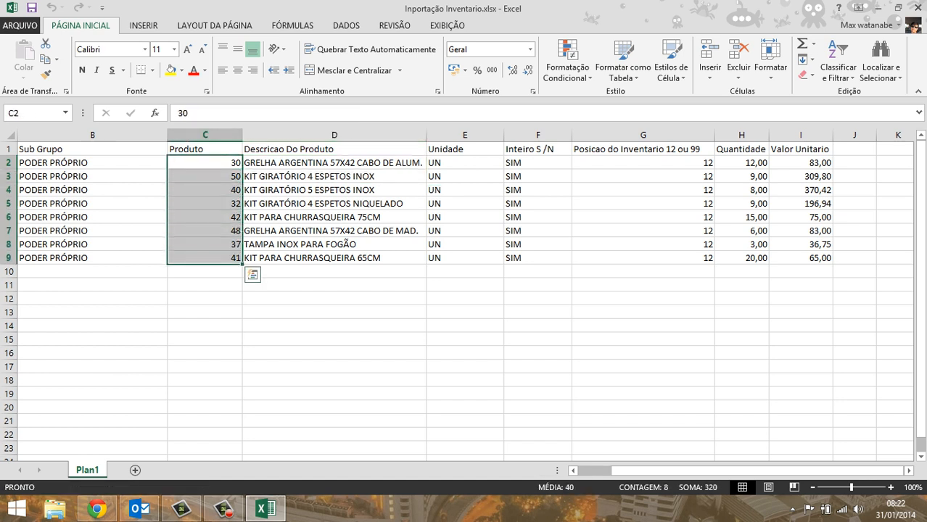
{"action": "left_click", "coordinate": [205, 163]}
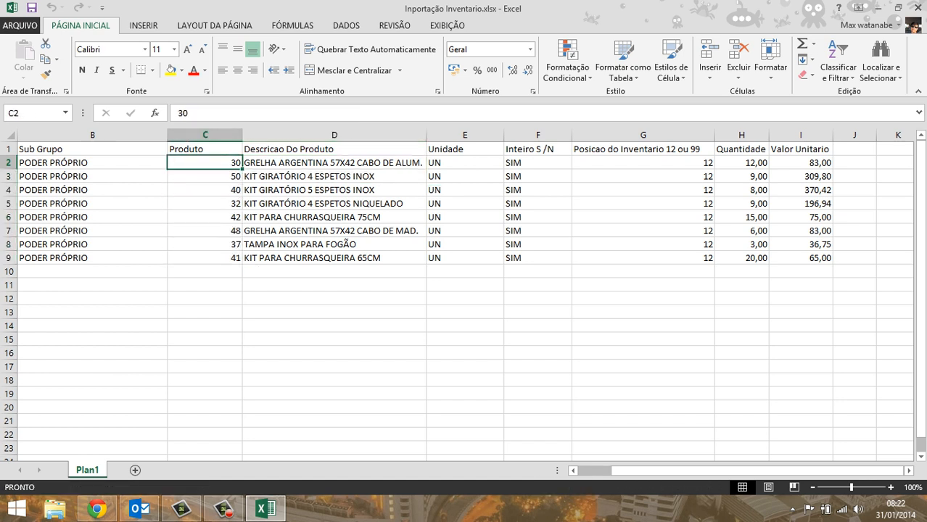
{"action": "left_click", "coordinate": [204, 176]}
{"action": "left_click", "coordinate": [204, 163]}
{"action": "left_click", "coordinate": [205, 190]}
{"action": "left_click", "coordinate": [204, 203]}
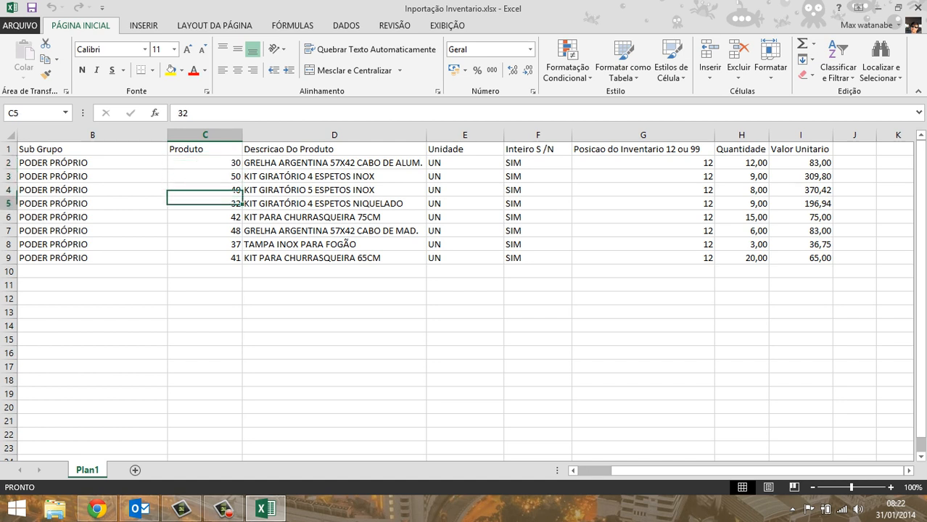
{"action": "left_click", "coordinate": [205, 230]}
{"action": "left_click_drag", "start_coordinate": [205, 244], "coordinate": [205, 270]}
{"action": "left_click", "coordinate": [205, 176]}
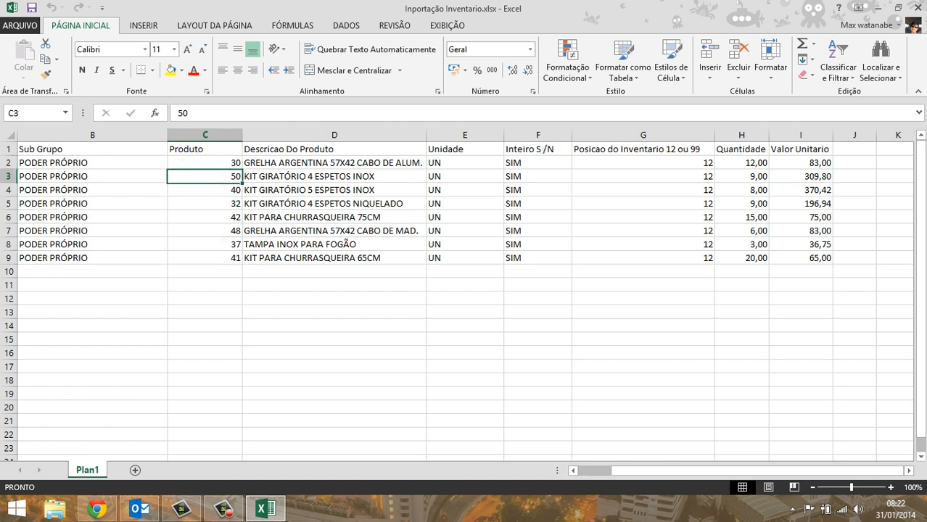
{"action": "left_click", "coordinate": [205, 163]}
{"action": "left_click", "coordinate": [205, 176]}
{"action": "left_click", "coordinate": [205, 190]}
{"action": "left_click", "coordinate": [204, 203]}
{"action": "left_click", "coordinate": [204, 217]}
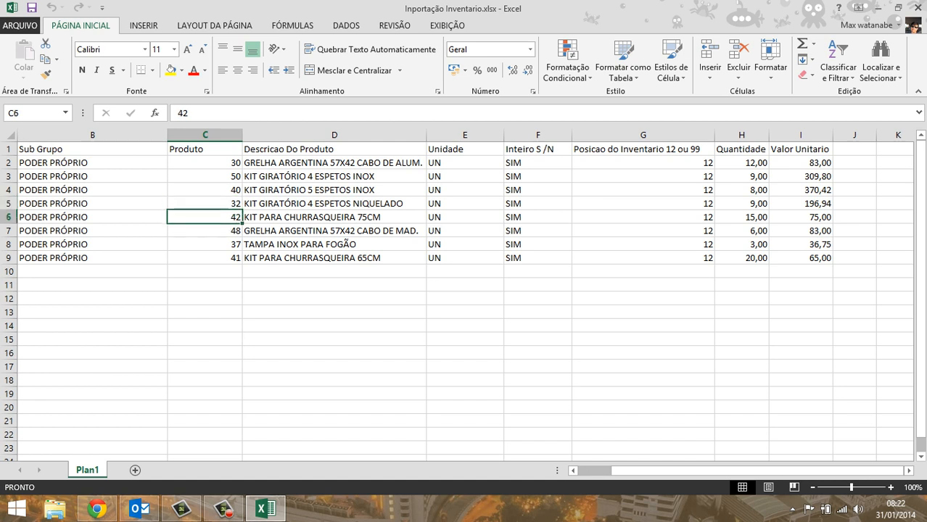
{"action": "left_click", "coordinate": [204, 244]}
{"action": "left_click", "coordinate": [204, 163]}
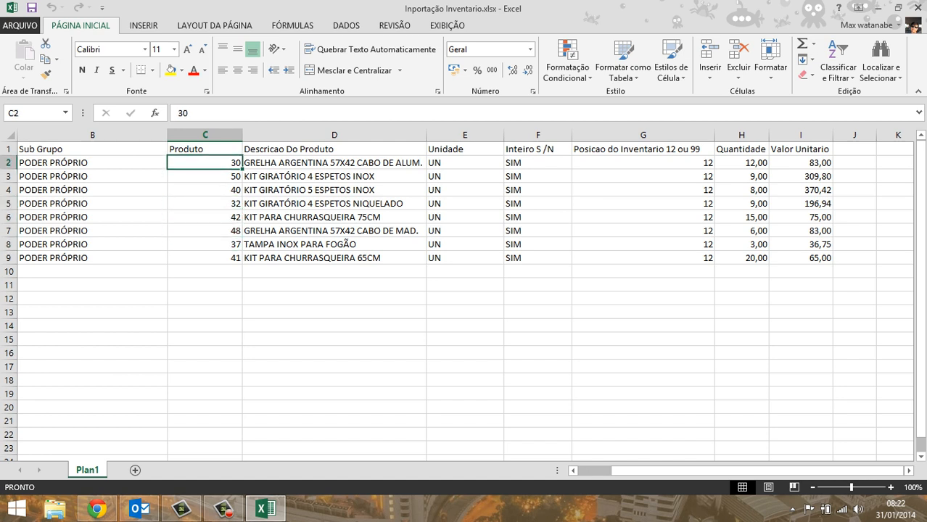
{"action": "left_click", "coordinate": [205, 258]}
{"action": "left_click", "coordinate": [204, 163]}
Check the unit of measure entered for each product in the Unidade column
{"action": "left_click", "coordinate": [465, 149]}
{"action": "left_click", "coordinate": [465, 164]}
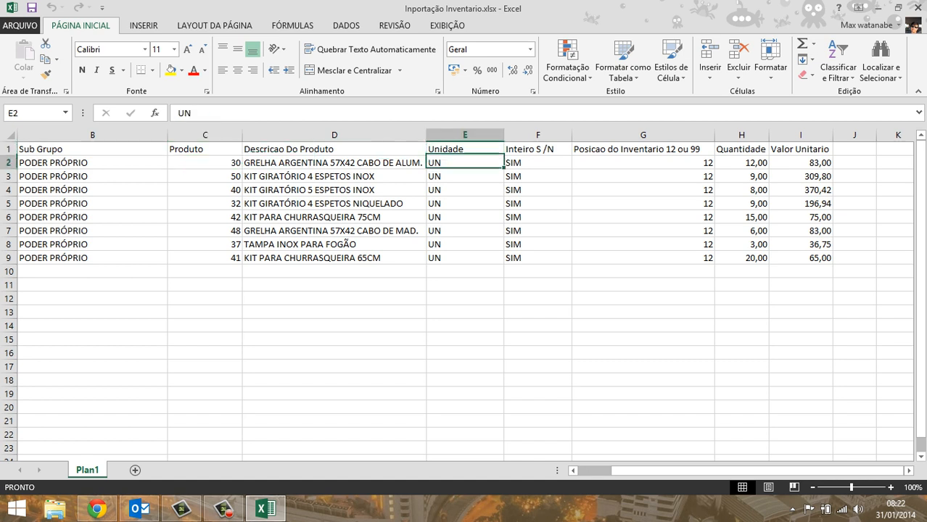
{"action": "left_click", "coordinate": [465, 177]}
{"action": "left_click", "coordinate": [465, 271]}
{"action": "left_click", "coordinate": [465, 176]}
{"action": "left_click", "coordinate": [465, 258]}
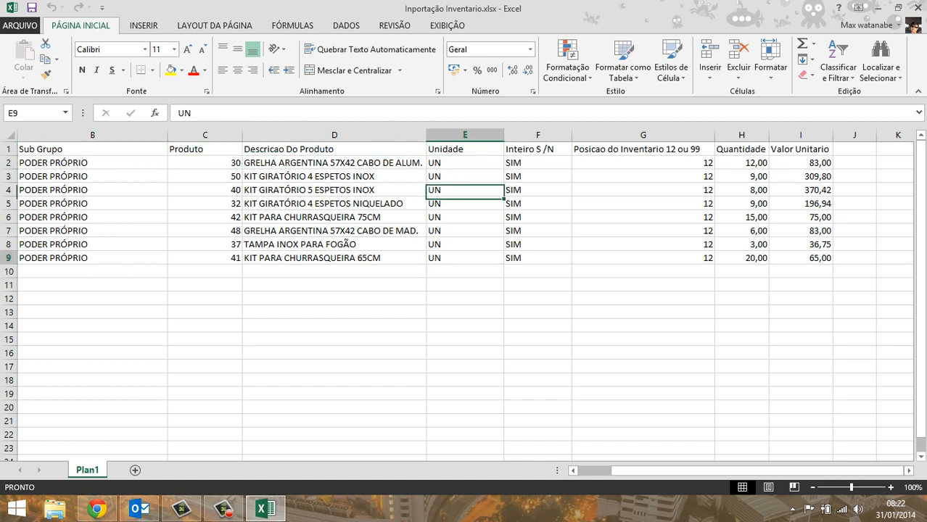
Check the inventory position code of each product in the Posicao do Inventario column
{"action": "left_click", "coordinate": [643, 164]}
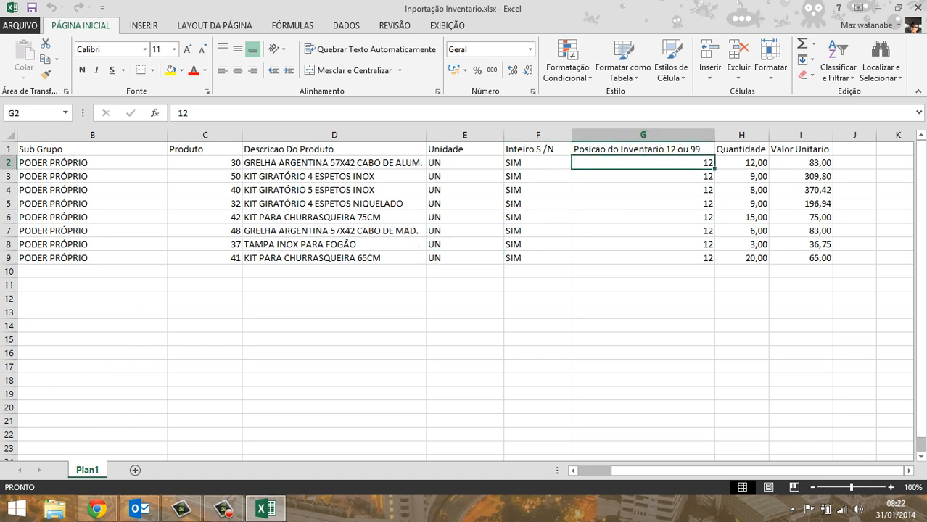
{"action": "left_click", "coordinate": [643, 150]}
{"action": "left_click", "coordinate": [643, 163]}
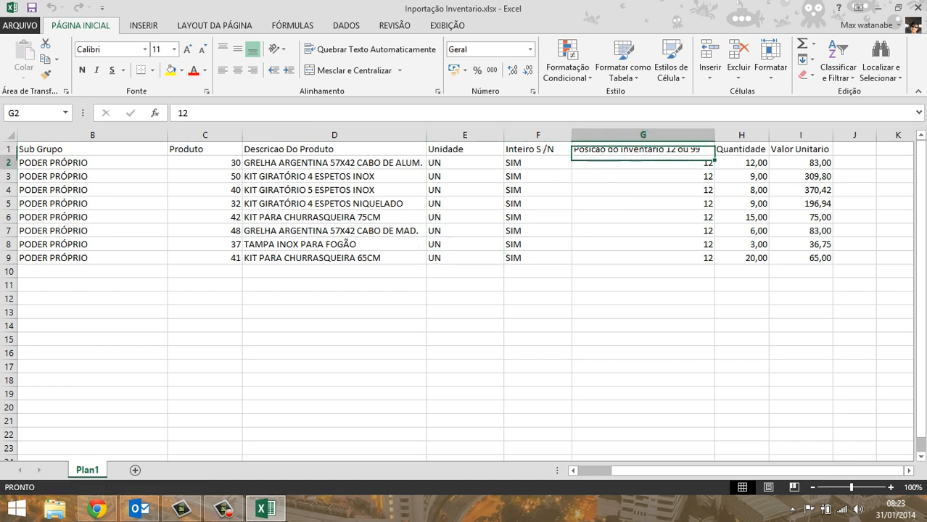
{"action": "left_click", "coordinate": [642, 258]}
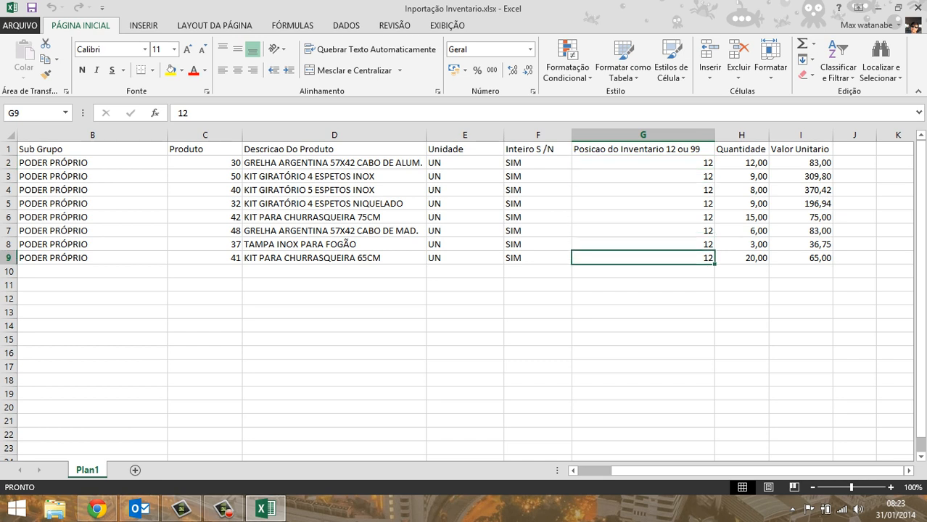
{"action": "left_click", "coordinate": [643, 163]}
Examine the number entries in the Quantidade and Valor Unitario columns for all products
{"action": "left_click", "coordinate": [741, 164]}
{"action": "left_click", "coordinate": [741, 150]}
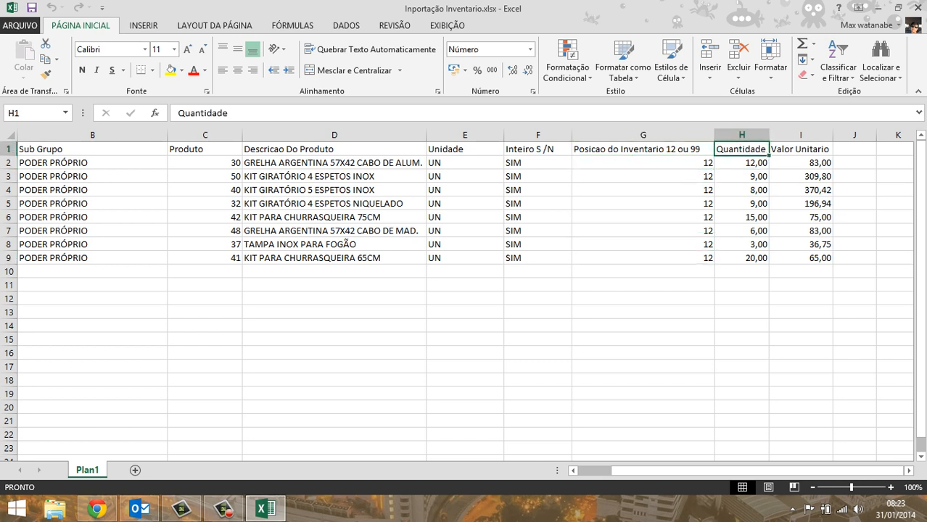
{"action": "left_click", "coordinate": [741, 163]}
{"action": "left_click", "coordinate": [742, 204]}
{"action": "left_click", "coordinate": [801, 163]}
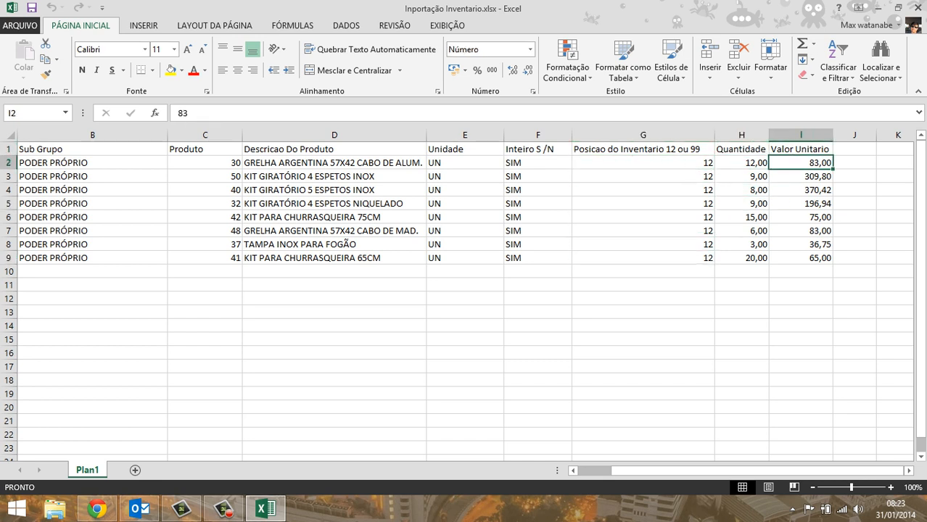
{"action": "left_click", "coordinate": [800, 176]}
{"action": "left_click", "coordinate": [800, 204]}
{"action": "left_click", "coordinate": [801, 231]}
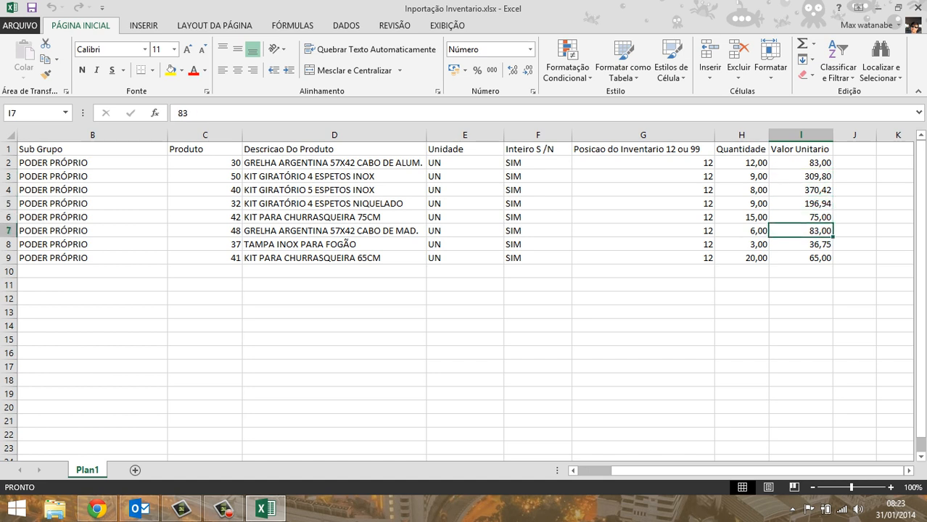
{"action": "left_click_drag", "start_coordinate": [741, 163], "coordinate": [741, 258]}
{"action": "left_click_drag", "start_coordinate": [801, 259], "coordinate": [801, 163]}
{"action": "left_click", "coordinate": [741, 190]}
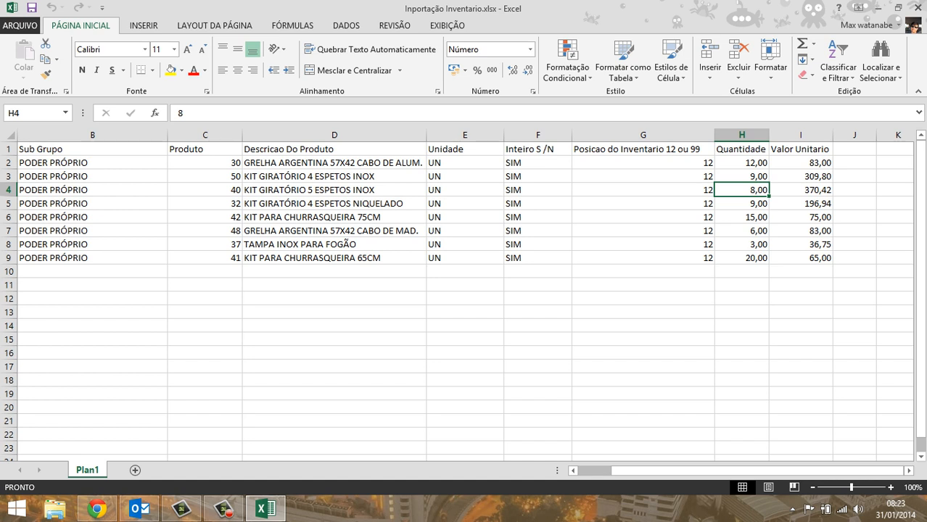
Format the Quantidade and Valor Unitario values in H2:I9 as numbers with 4 decimal places
{"action": "left_click_drag", "start_coordinate": [741, 162], "coordinate": [801, 257]}
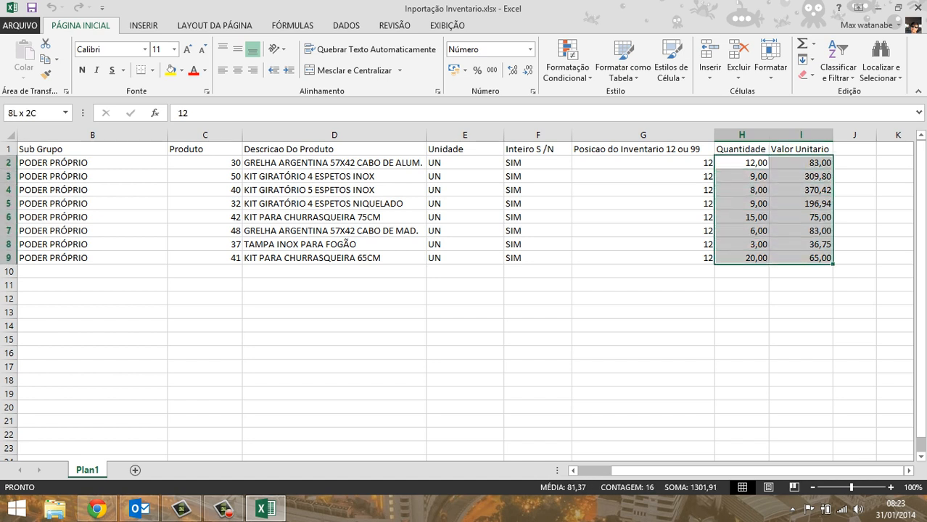
{"action": "right_click", "coordinate": [735, 177]}
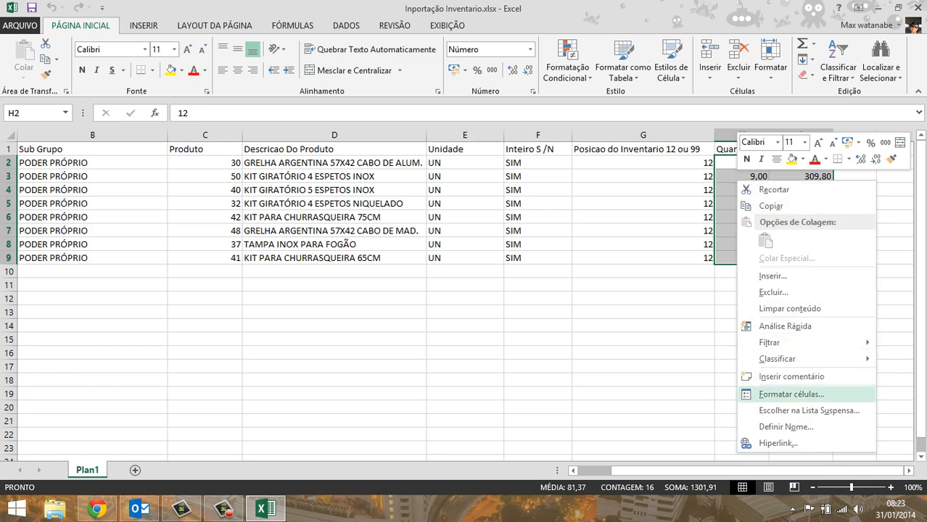
{"action": "left_click", "coordinate": [791, 394]}
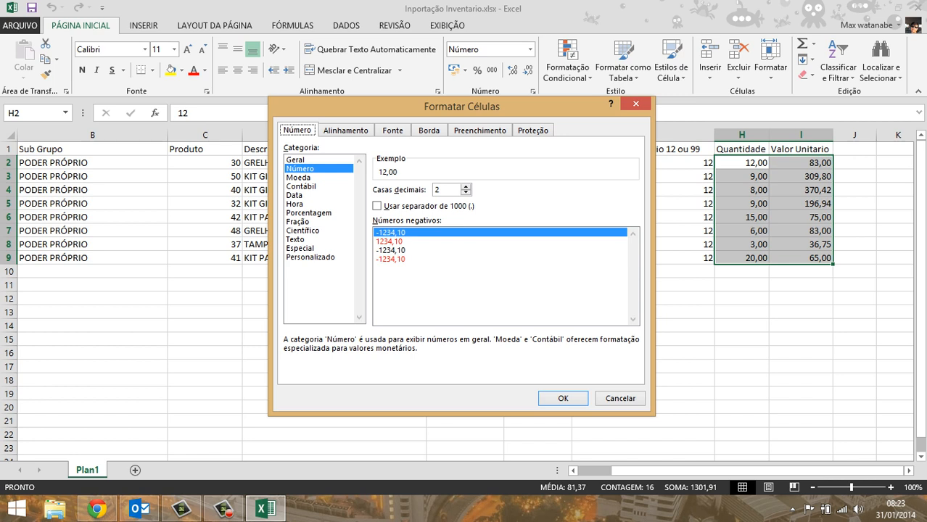
{"action": "left_click", "coordinate": [446, 190]}
{"action": "key", "text": "Up"}
{"action": "key", "text": "Up"}
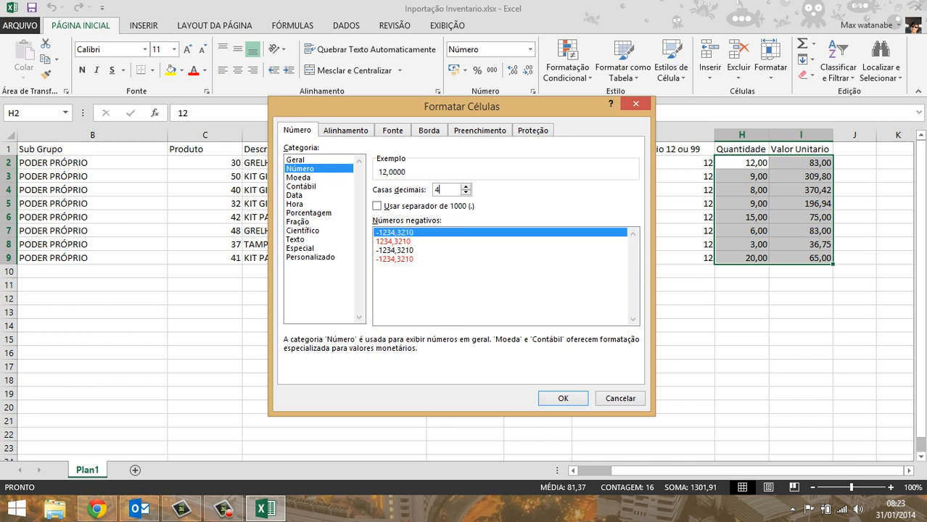
{"action": "key", "text": "Return"}
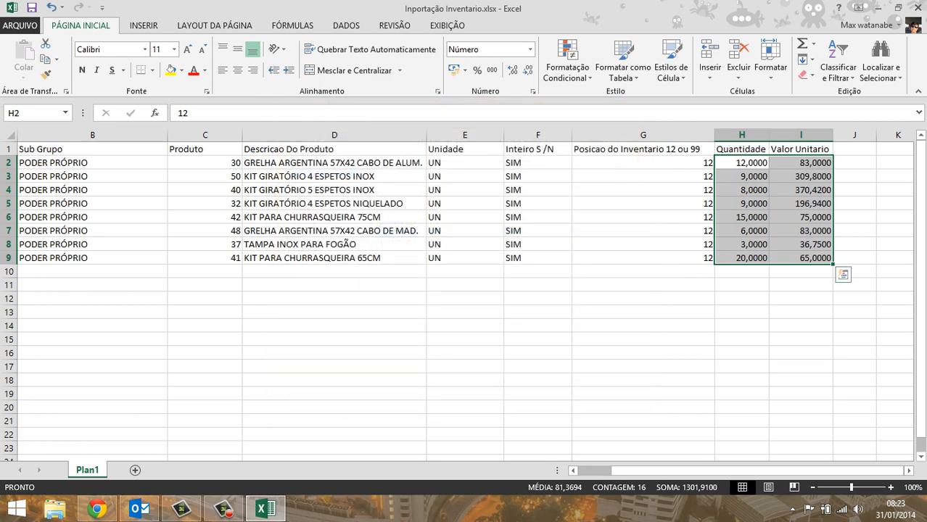
Check the decimal places of the reformatted Quantidade and Valor Unitario values
{"action": "key", "text": "Down"}
{"action": "key", "text": "Down"}
{"action": "key", "text": "Down"}
{"action": "key", "text": "Down"}
{"action": "key", "text": "Down"}
{"action": "key", "text": "Down"}
{"action": "key", "text": "Down"}
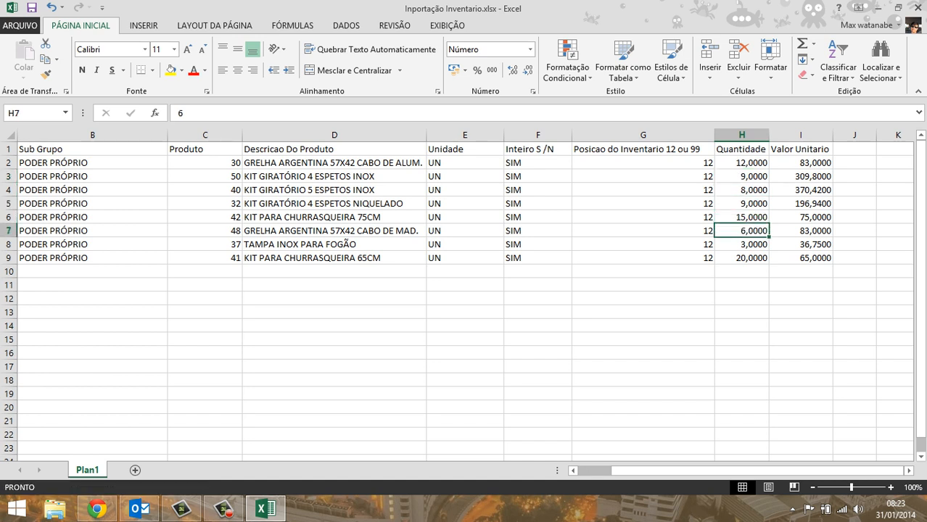
{"action": "left_click", "coordinate": [801, 190]}
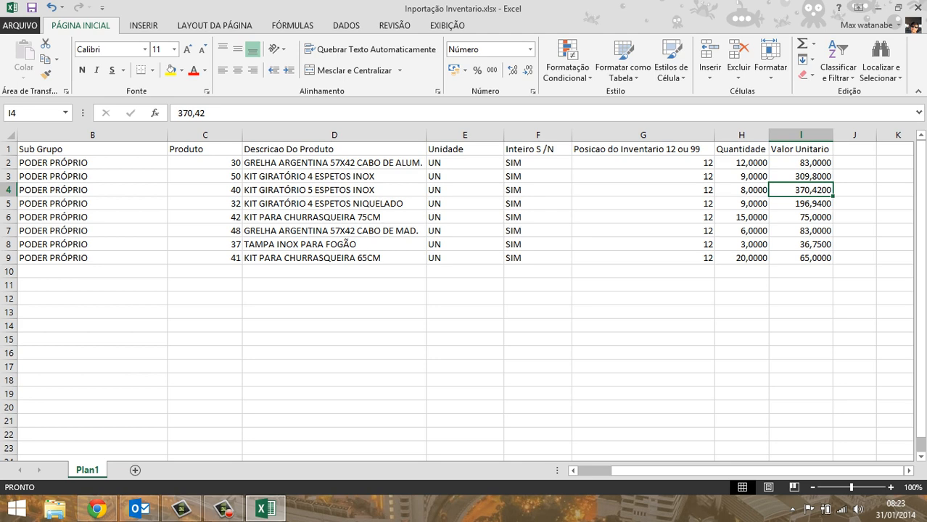
Save the workbook on drive D: as Inportação Inventario.prn in space-delimited formatted text (*.prn), replacing the existing file
{"action": "left_click", "coordinate": [20, 26]}
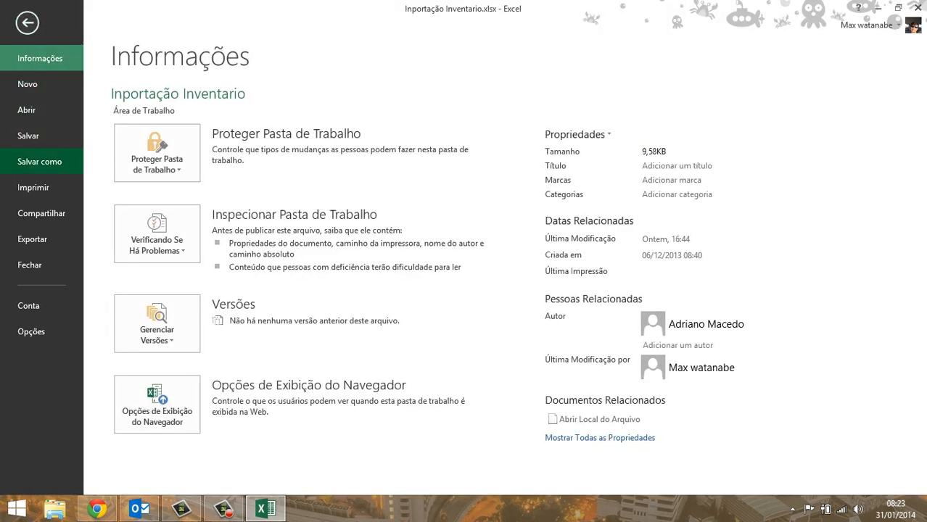
{"action": "left_click", "coordinate": [39, 161]}
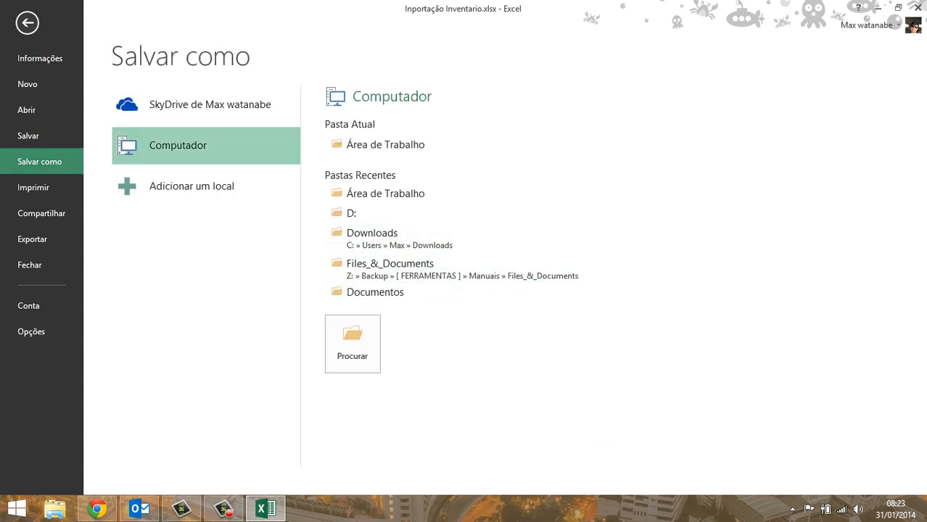
{"action": "left_click", "coordinate": [392, 214]}
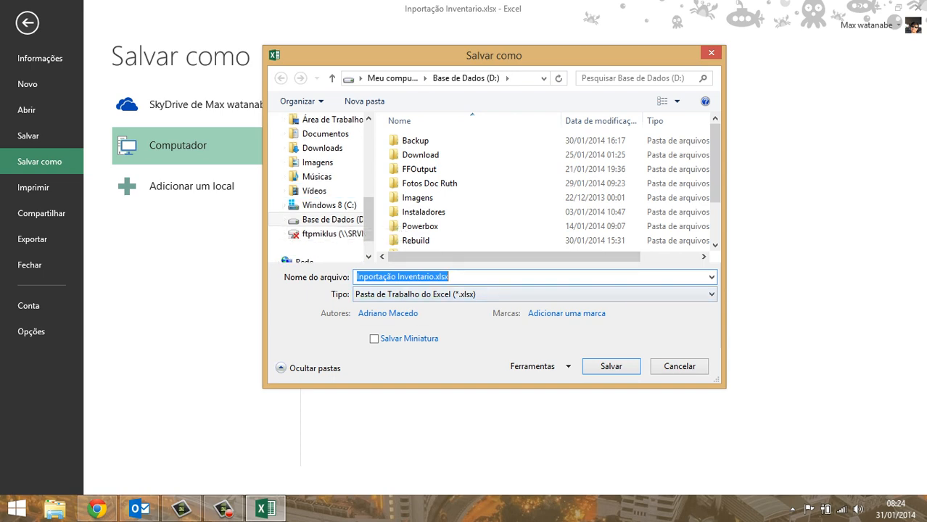
{"action": "left_click", "coordinate": [534, 295]}
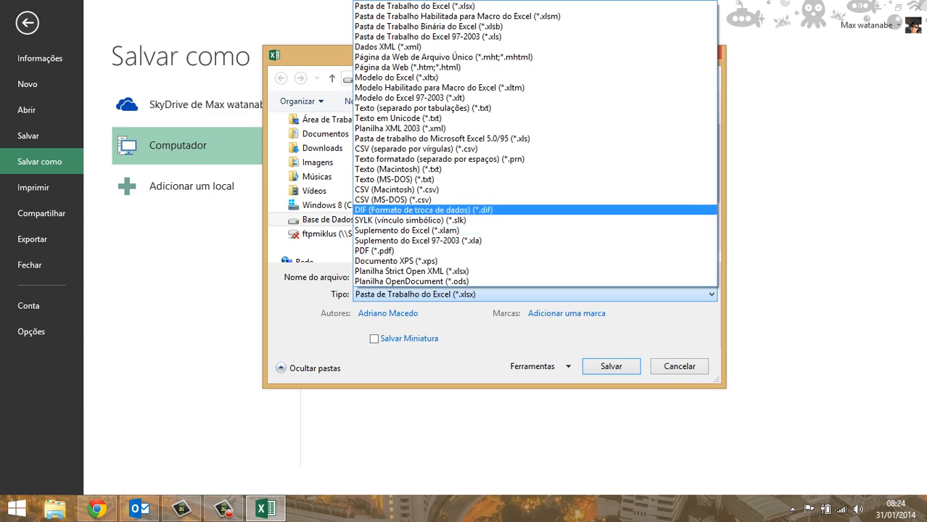
{"action": "left_click", "coordinate": [465, 158]}
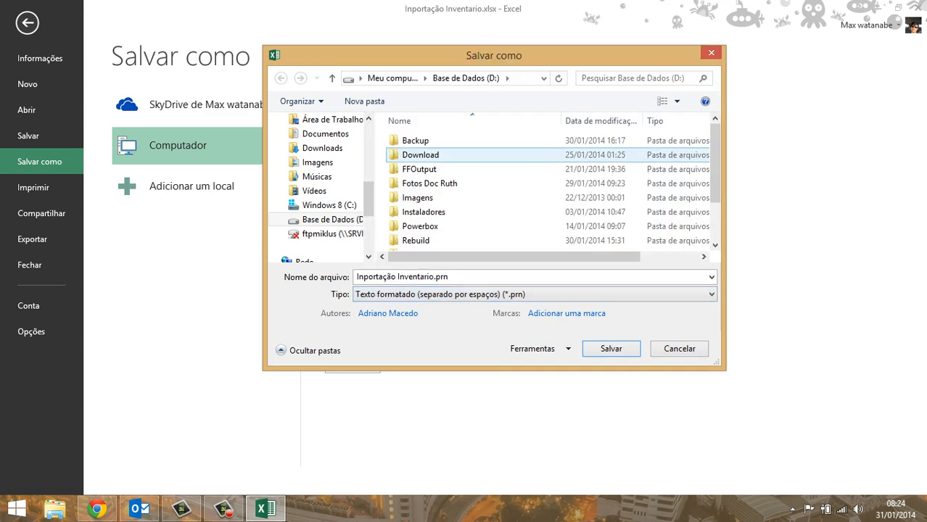
{"action": "left_click", "coordinate": [535, 295]}
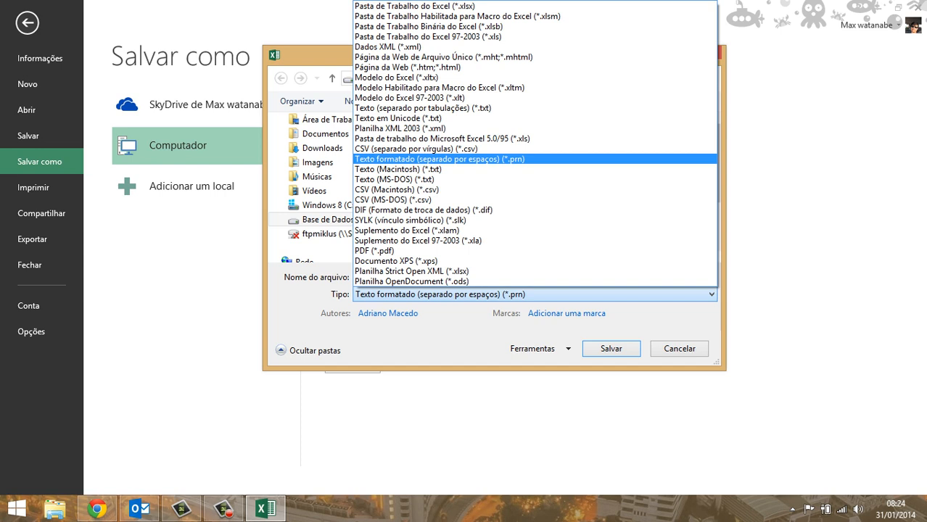
{"action": "key", "text": "Escape"}
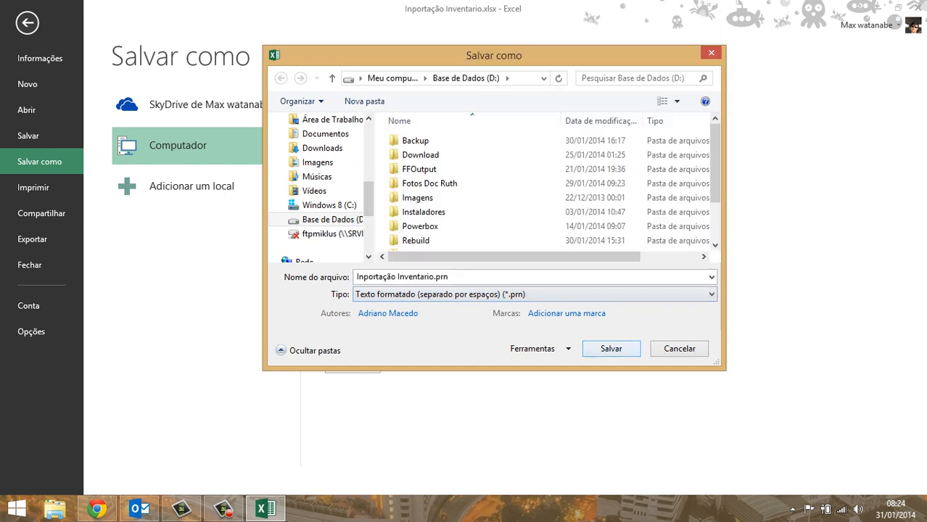
{"action": "key", "text": "Return"}
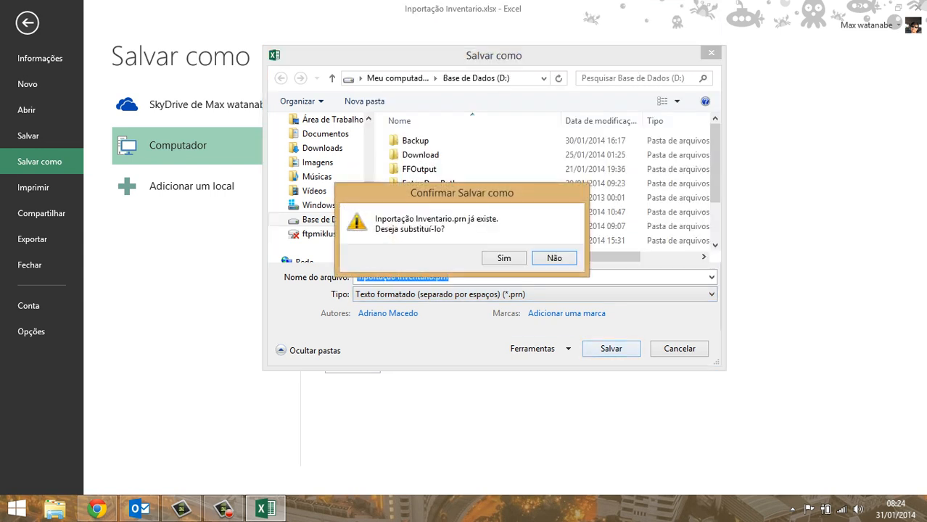
{"action": "key", "text": "Left"}
{"action": "key", "text": "Return"}
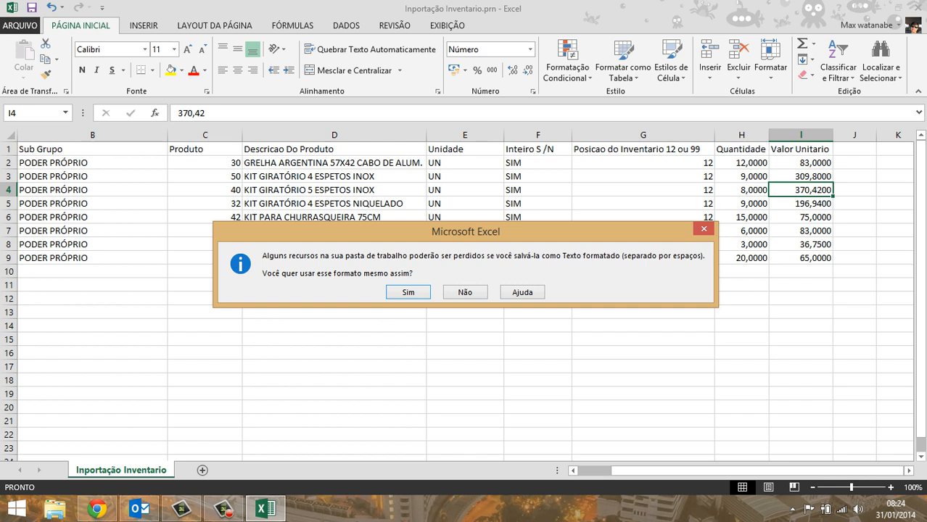
Accept the space-delimited text format despite possible feature loss, and close the workbook with its changes saved
{"action": "left_click_drag", "start_coordinate": [466, 232], "coordinate": [470, 188]}
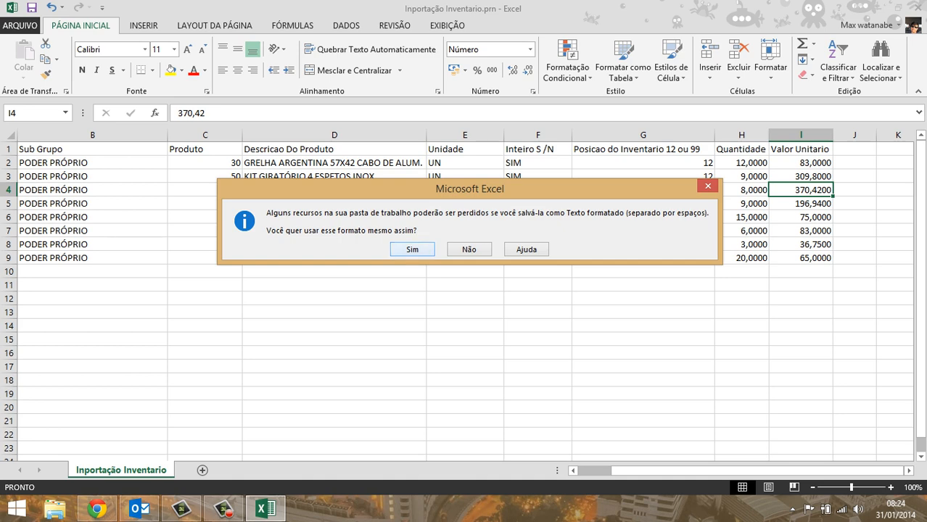
{"action": "key", "text": "Return"}
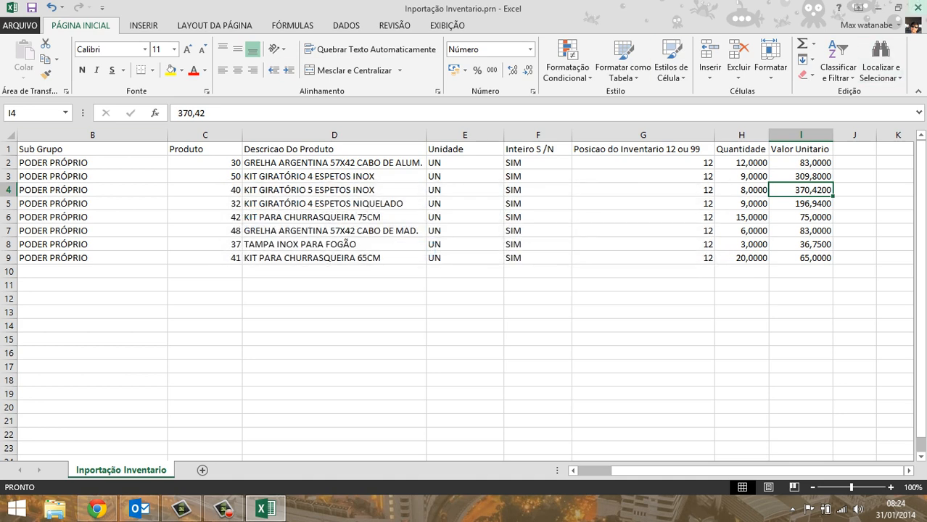
{"action": "left_click", "coordinate": [917, 7]}
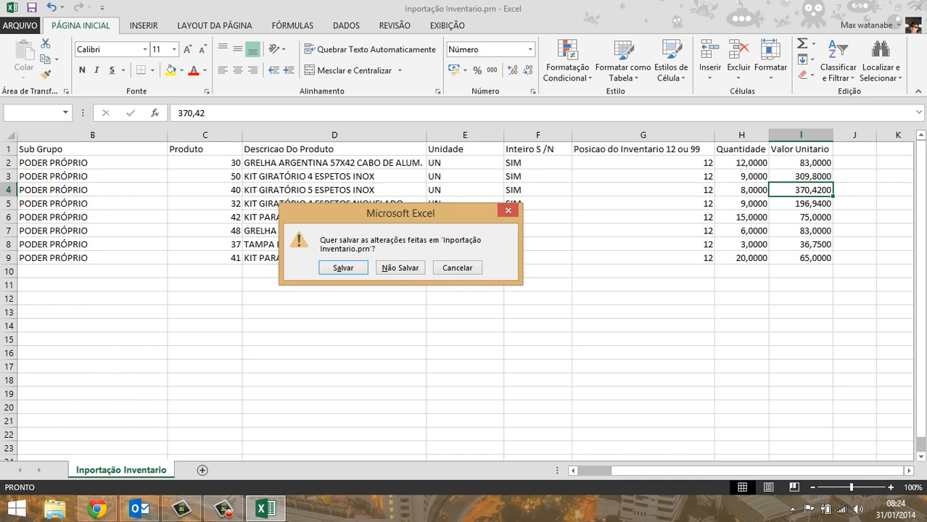
{"action": "key", "text": "Return"}
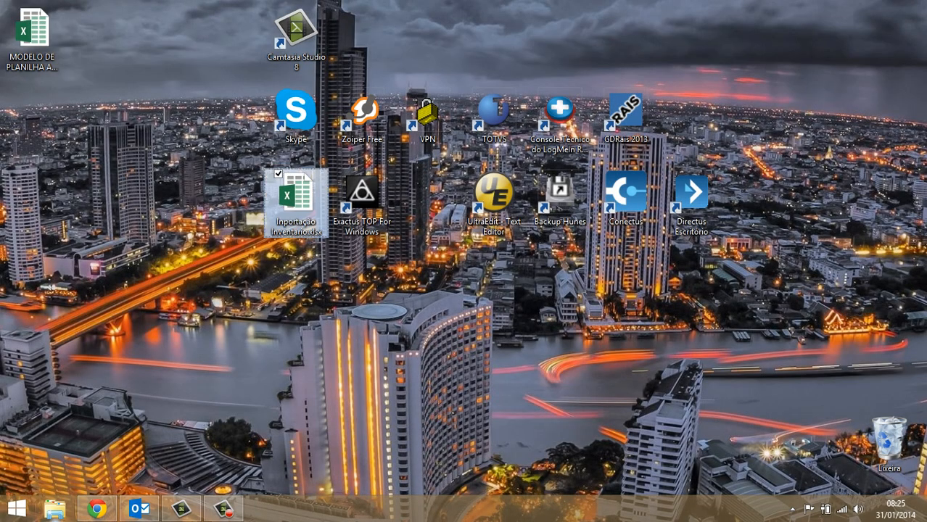
Open the Base de Dados (D:) drive in File Explorer
{"action": "key", "text": "super+e"}
{"action": "key", "text": "Down"}
{"action": "key", "text": "Down"}
{"action": "key", "text": "Down"}
{"action": "key", "text": "Down"}
{"action": "key", "text": "Down"}
{"action": "key", "text": "Down"}
{"action": "key", "text": "Down"}
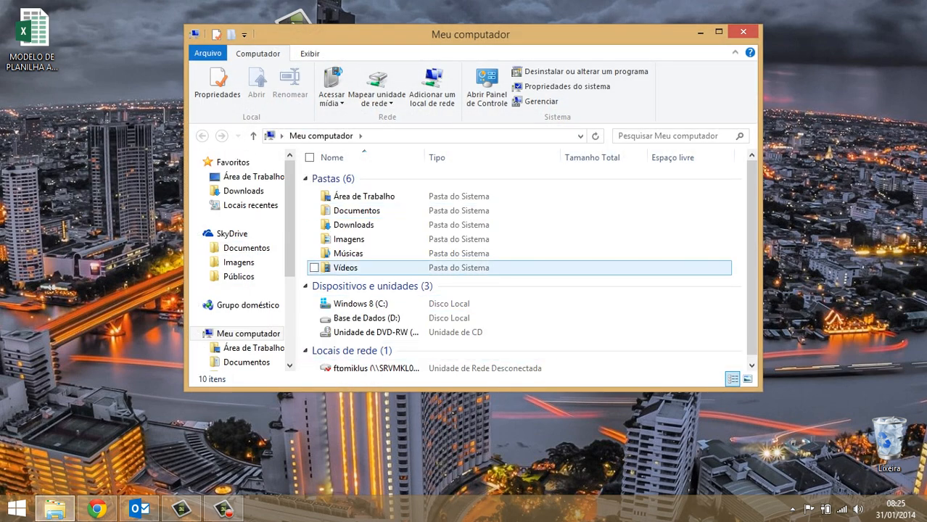
{"action": "key", "text": "Up"}
{"action": "key", "text": "Return"}
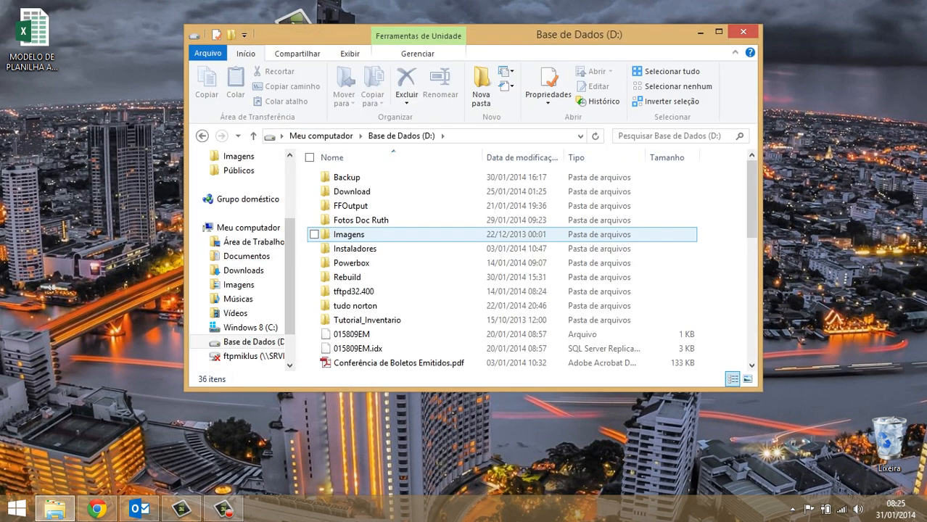
Find Inportação Inventario.prn on the D: drive and open it in a maximized Notepad window
{"action": "left_click", "coordinate": [356, 334]}
{"action": "scroll", "coordinate": [355, 334], "scroll_direction": "down", "scroll_amount": 3}
{"action": "scroll", "coordinate": [355, 334], "scroll_direction": "down", "scroll_amount": 3}
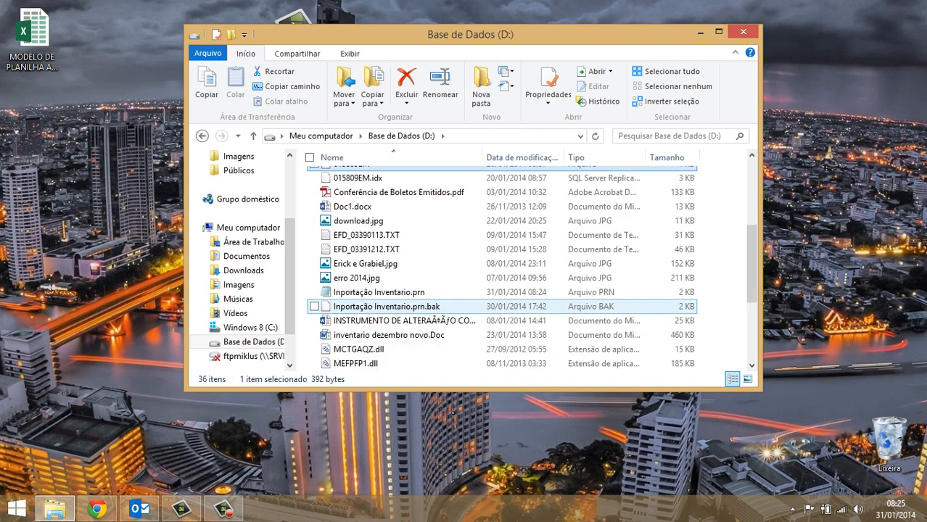
{"action": "left_click", "coordinate": [377, 291]}
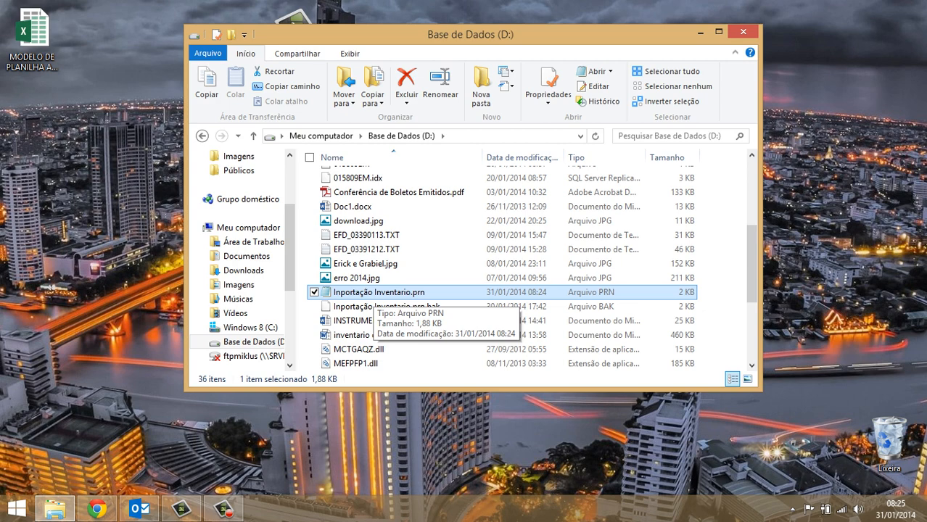
{"action": "double_click", "coordinate": [374, 292]}
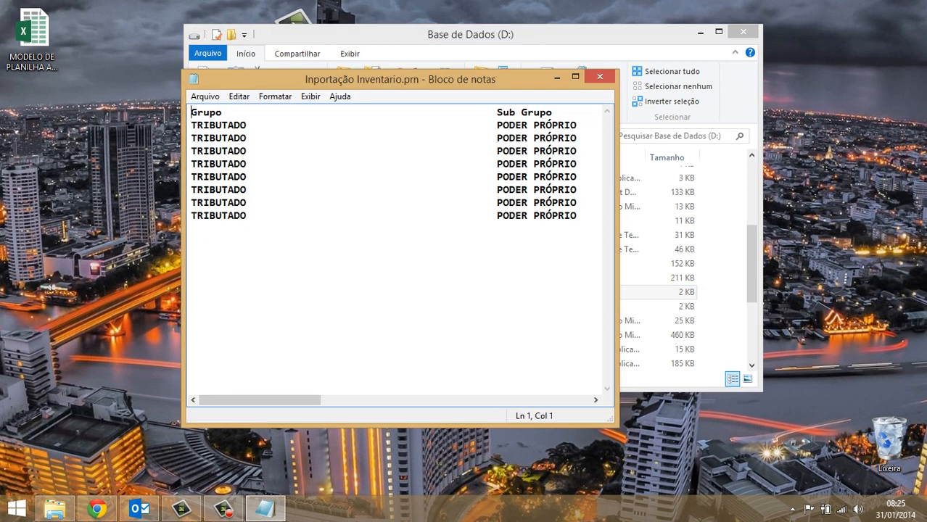
{"action": "left_click", "coordinate": [575, 76]}
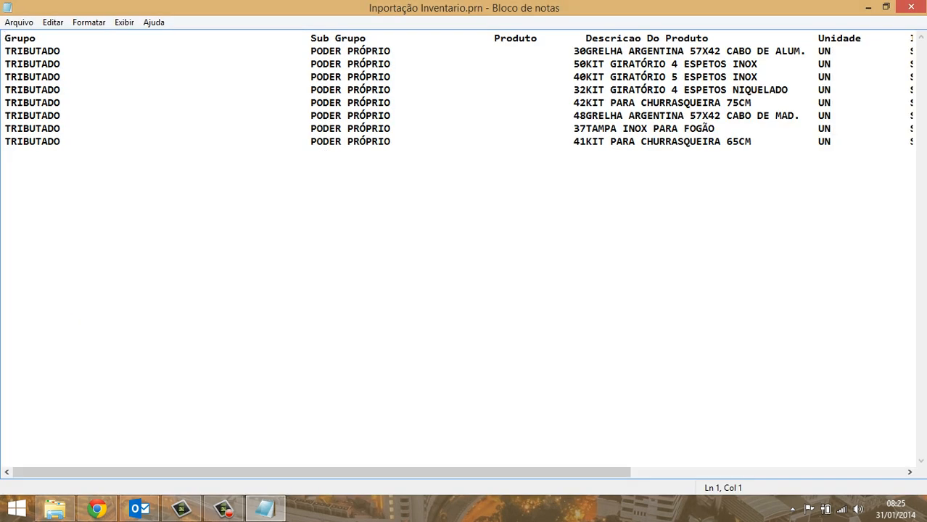
Examine the column layout of the exported text, and close both the text file and the drive's folder window
{"action": "key", "text": "Right"}
{"action": "key", "text": "Right"}
{"action": "key", "text": "Right"}
{"action": "key", "text": "Right"}
{"action": "key", "text": "Right"}
{"action": "key", "text": "Right"}
{"action": "key", "text": "Right"}
{"action": "key", "text": "Right"}
{"action": "key", "text": "Right"}
{"action": "left_click", "coordinate": [911, 7]}
{"action": "left_click", "coordinate": [747, 29]}
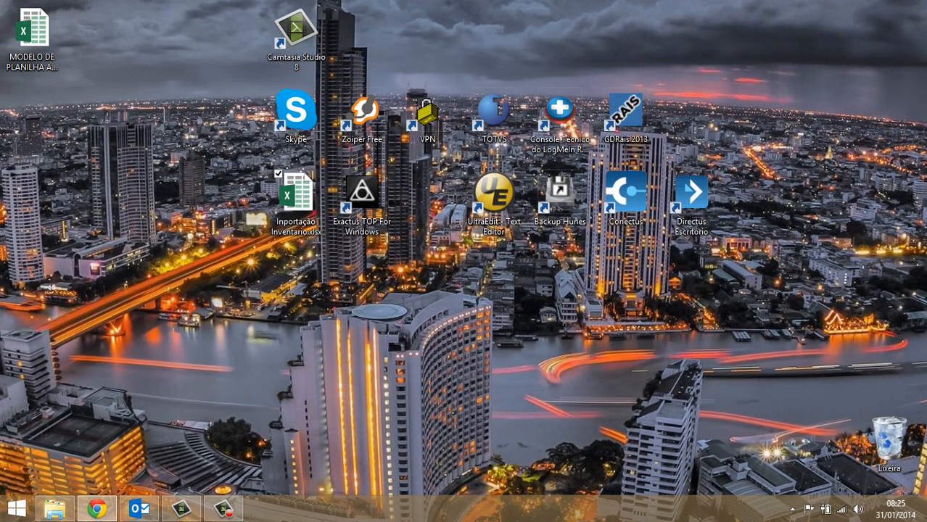
Open Inportação Inventario.prn in UltraEdit, dismiss the startup dialogs and undo the stray character entered in line 8
{"action": "left_click", "coordinate": [493, 196]}
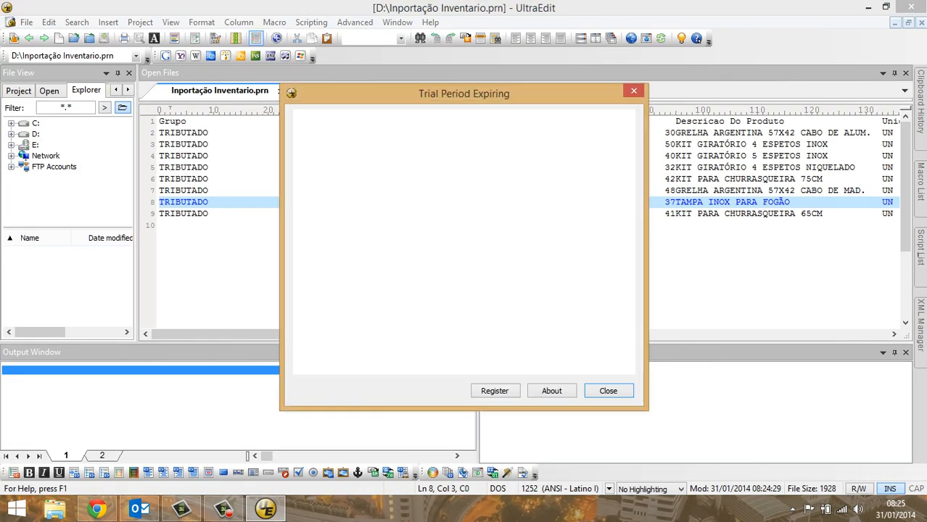
{"action": "key", "text": "Return"}
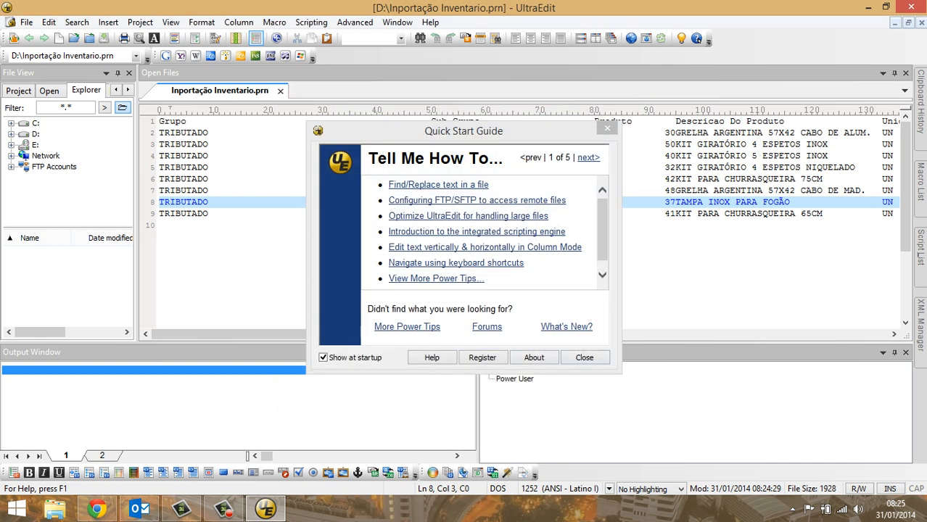
{"action": "key", "text": "Return"}
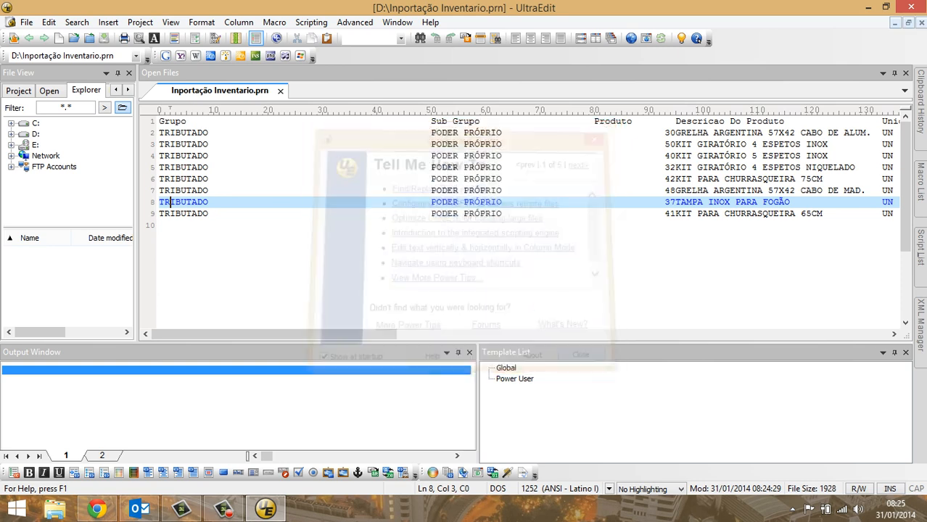
{"action": "type", "text": "s"}
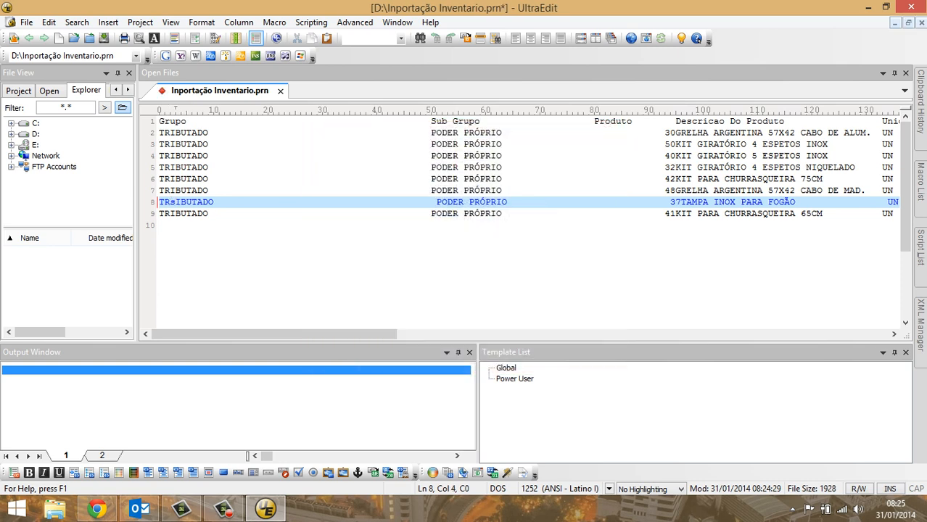
{"action": "key", "text": "ctrl+z"}
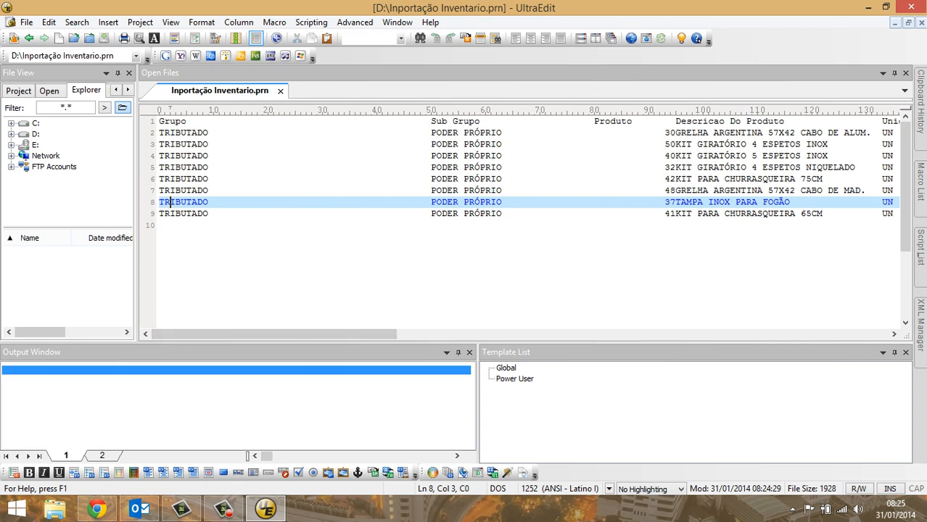
Examine the decimal commas of the Quantidade values down to line 9, undoing the accidental text move in line 4
{"action": "left_click_drag", "start_coordinate": [275, 334], "coordinate": [516, 334]}
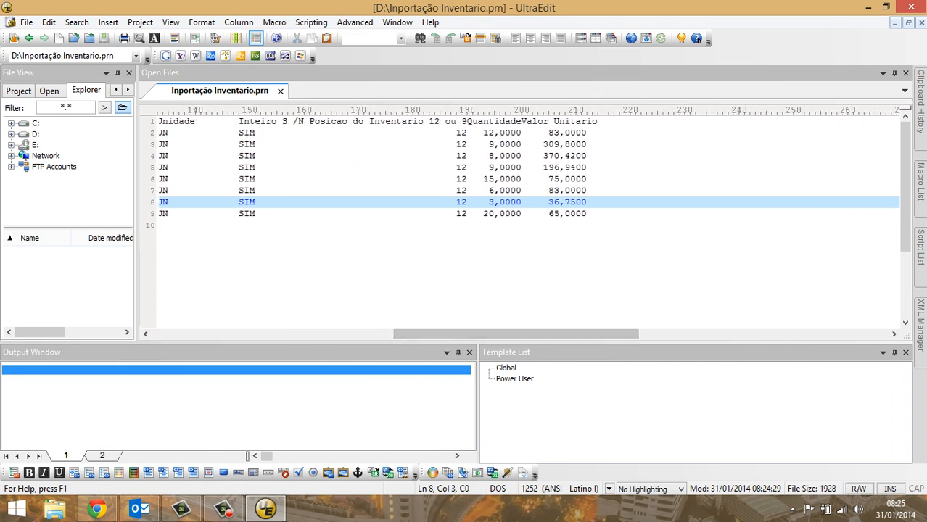
{"action": "left_click_drag", "start_coordinate": [500, 132], "coordinate": [496, 156]}
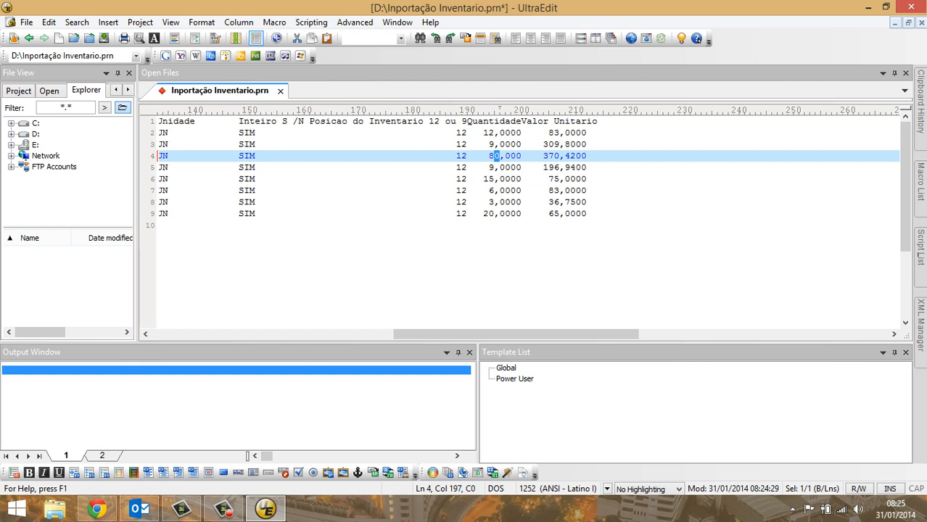
{"action": "key", "text": "ctrl+z"}
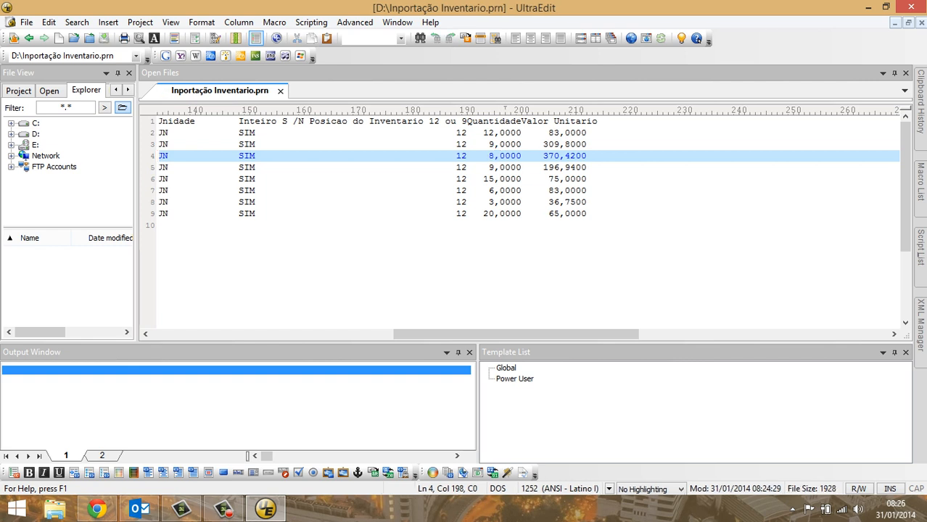
{"action": "key", "text": "Down"}
{"action": "key", "text": "Down"}
{"action": "left_click", "coordinate": [500, 191]}
{"action": "left_click", "coordinate": [500, 214]}
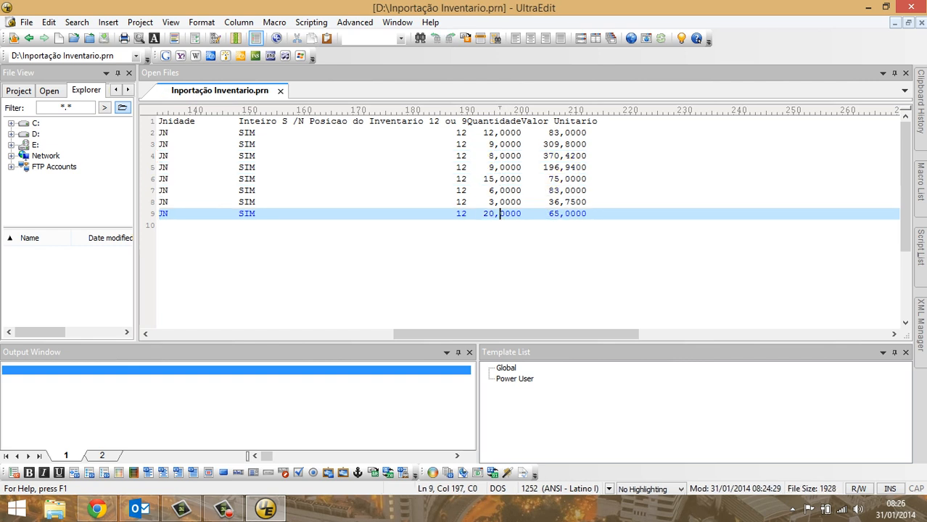
Check how the Quantidade and Valor Unitario numbers line up vertically across the product lines
{"action": "left_click", "coordinate": [528, 191]}
{"action": "left_click", "coordinate": [528, 168]}
{"action": "left_click", "coordinate": [527, 156]}
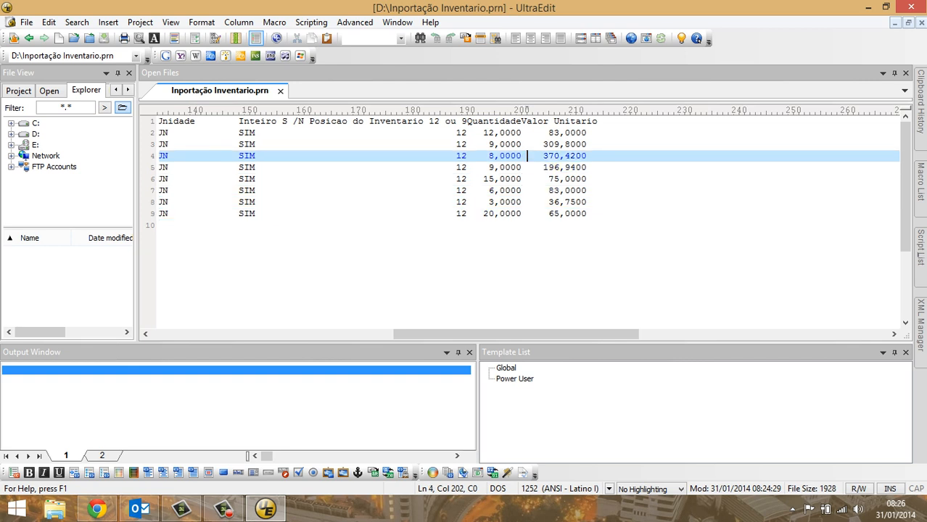
{"action": "left_click", "coordinate": [527, 144]}
{"action": "key", "text": "Up"}
{"action": "key", "text": "Left"}
{"action": "key", "text": "Left"}
{"action": "key", "text": "Left"}
{"action": "key", "text": "Left"}
{"action": "key", "text": "Left"}
{"action": "key", "text": "Left"}
{"action": "key", "text": "Left"}
{"action": "key", "text": "Left"}
{"action": "key", "text": "Down"}
{"action": "key", "text": "Down"}
{"action": "key", "text": "Down"}
{"action": "key", "text": "Down"}
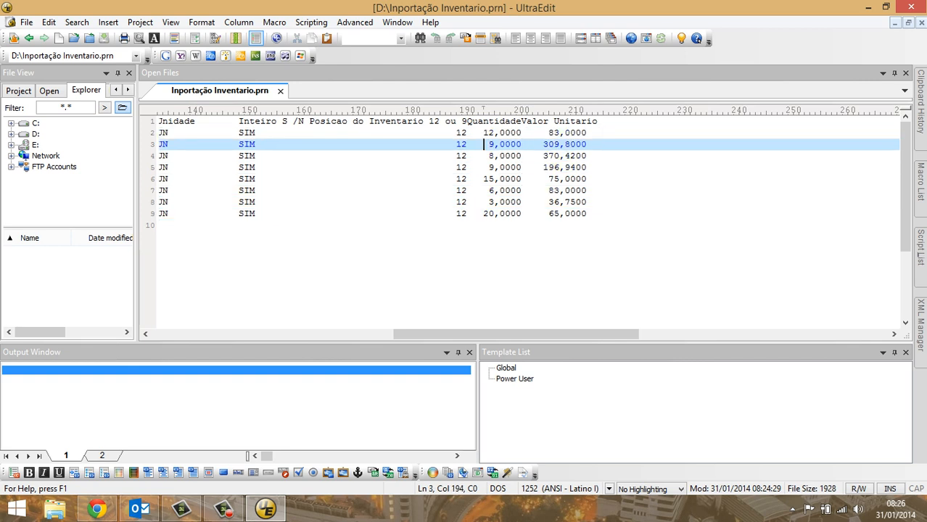
{"action": "key", "text": "Up"}
{"action": "key", "text": "Up"}
{"action": "key", "text": "Up"}
{"action": "key", "text": "Up"}
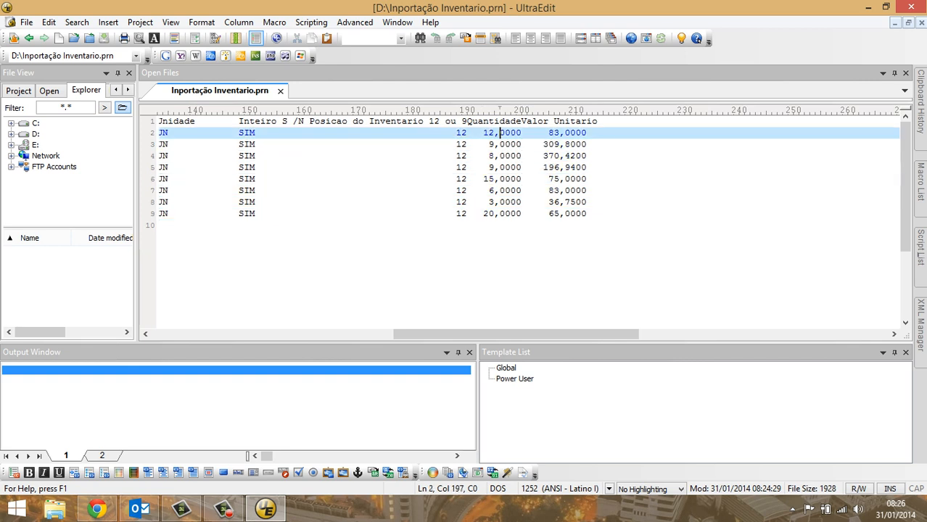
Select the decimal comma of the Quantidade value in line 2 and turn on Column Mode
{"action": "key", "text": "Right"}
{"action": "key", "text": "Right"}
{"action": "key", "text": "shift+Right"}
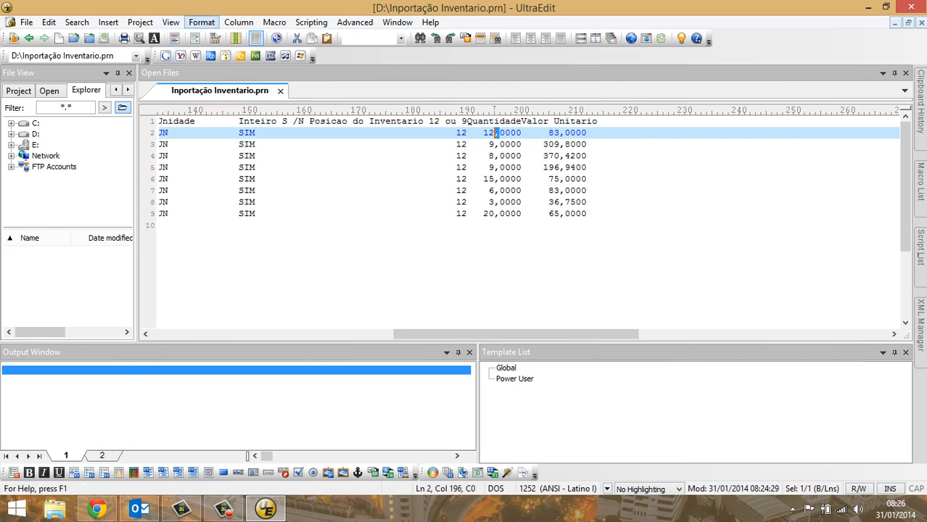
{"action": "left_click", "coordinate": [239, 21]}
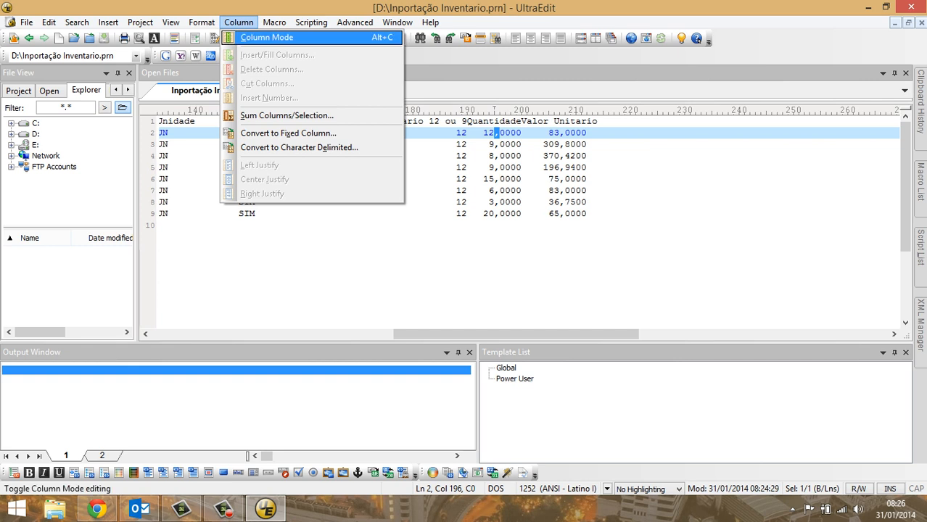
{"action": "left_click", "coordinate": [266, 37]}
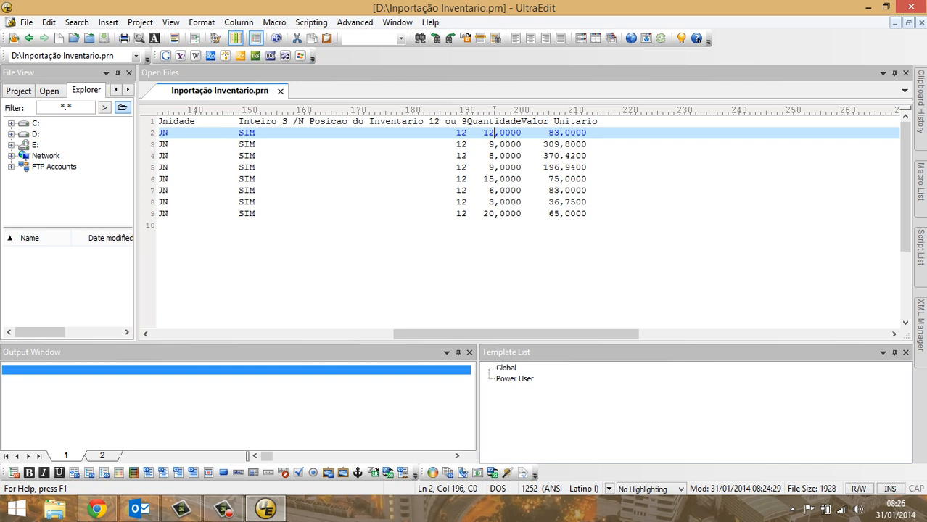
Cut one character column at the decimal comma of the Quantidade values, from line 2 down
{"action": "left_click", "coordinate": [238, 22]}
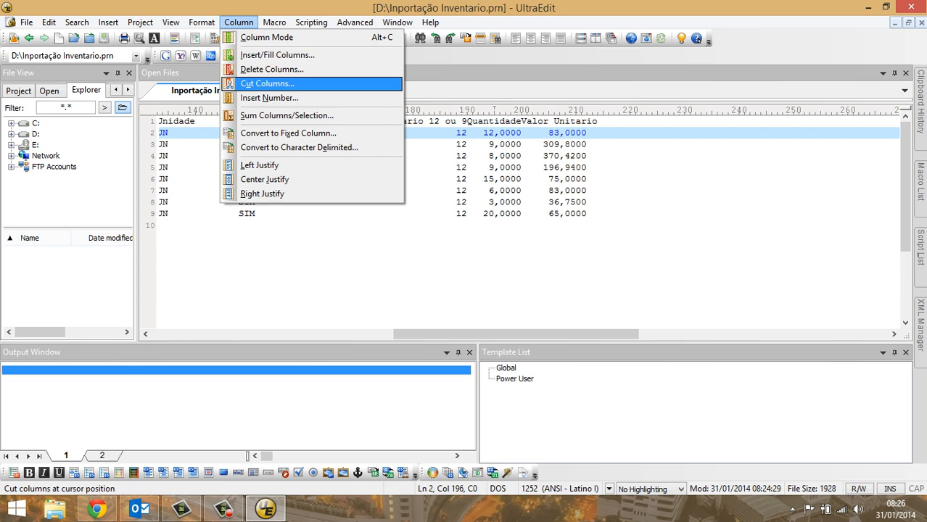
{"action": "left_click", "coordinate": [267, 83]}
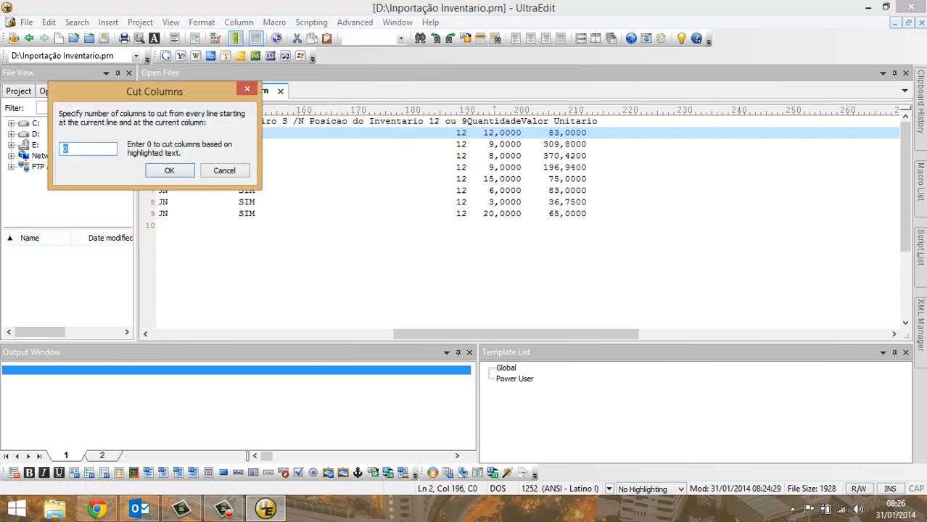
{"action": "type", "text": "1"}
{"action": "key", "text": "Return"}
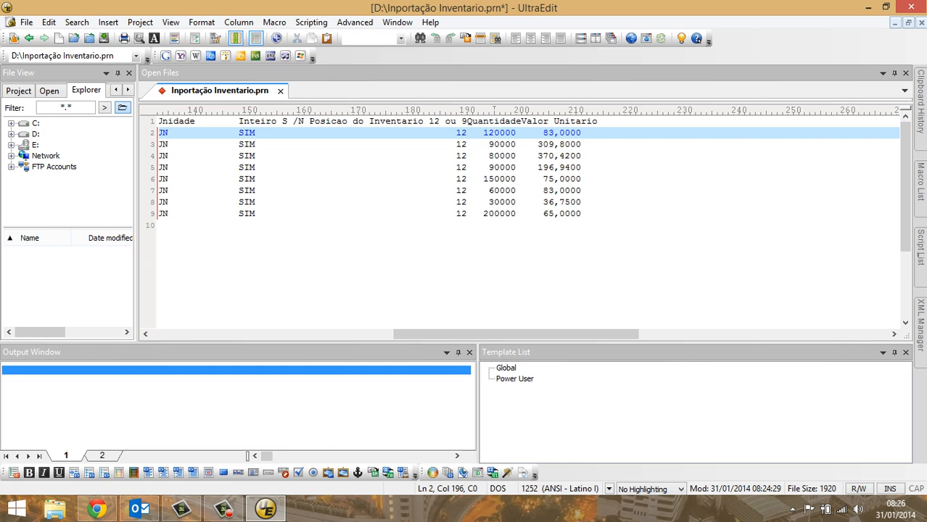
Cut one character column at the decimal comma of the Valor Unitario values from line 2 down, with Column Mode on
{"action": "left_click_drag", "start_coordinate": [560, 133], "coordinate": [555, 133]}
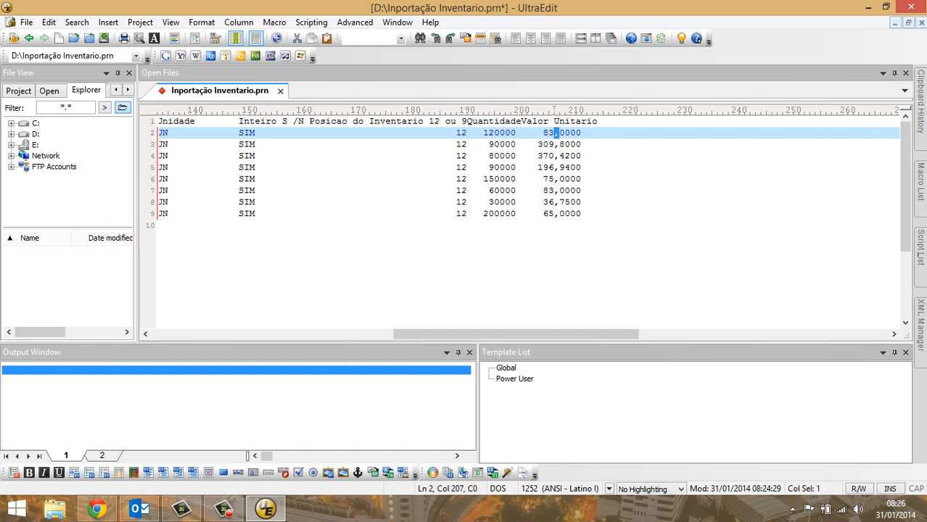
{"action": "left_click", "coordinate": [239, 22]}
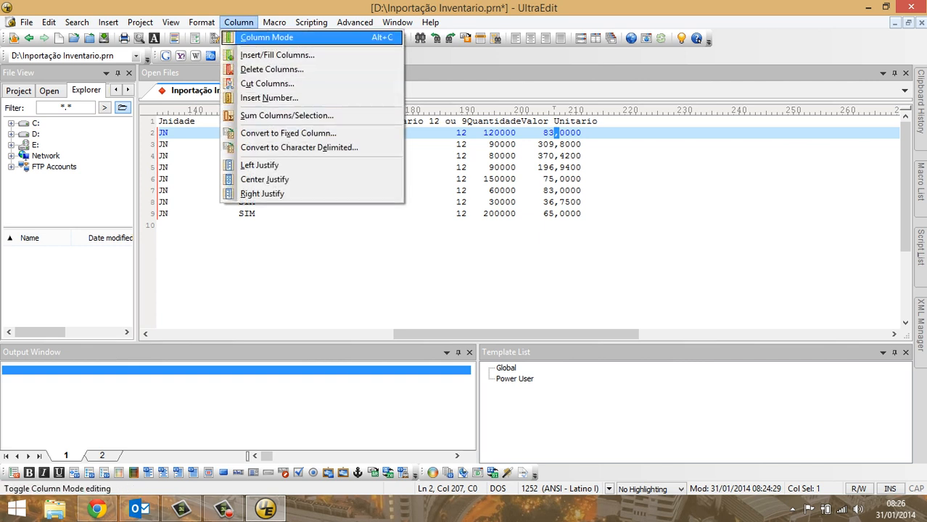
{"action": "key", "text": "Return"}
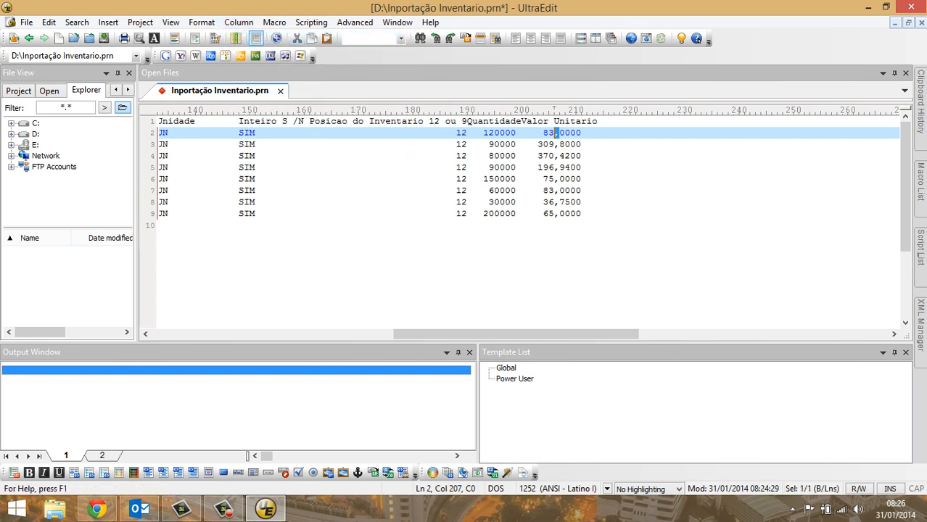
{"action": "left_click", "coordinate": [239, 23]}
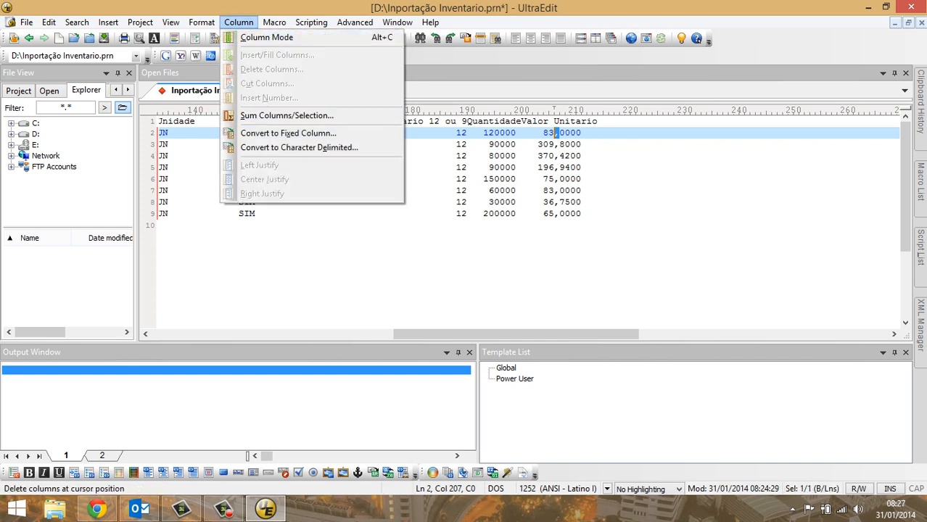
{"action": "key", "text": "Return"}
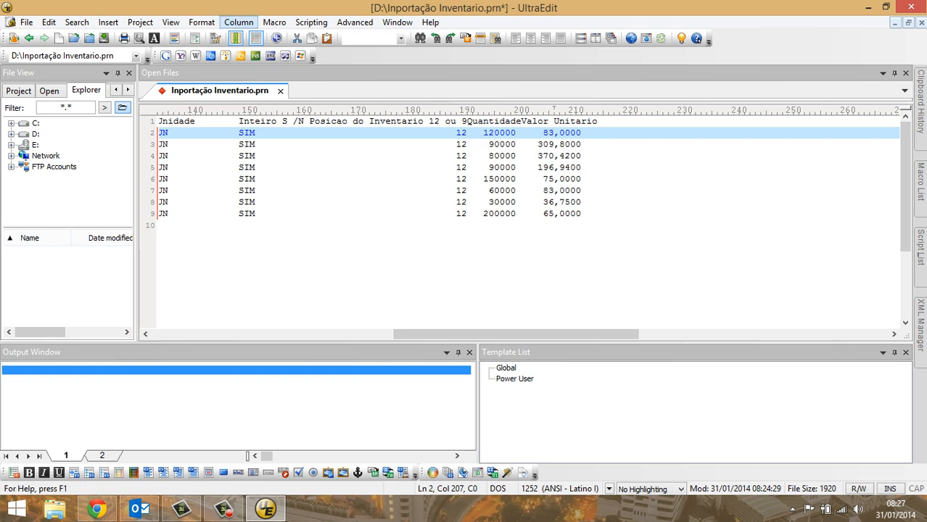
{"action": "left_click", "coordinate": [240, 23]}
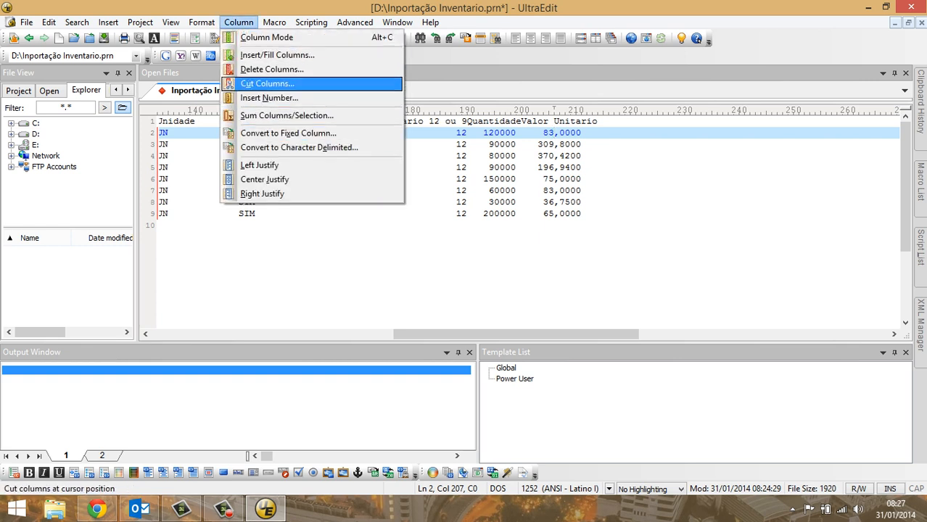
{"action": "key", "text": "Return"}
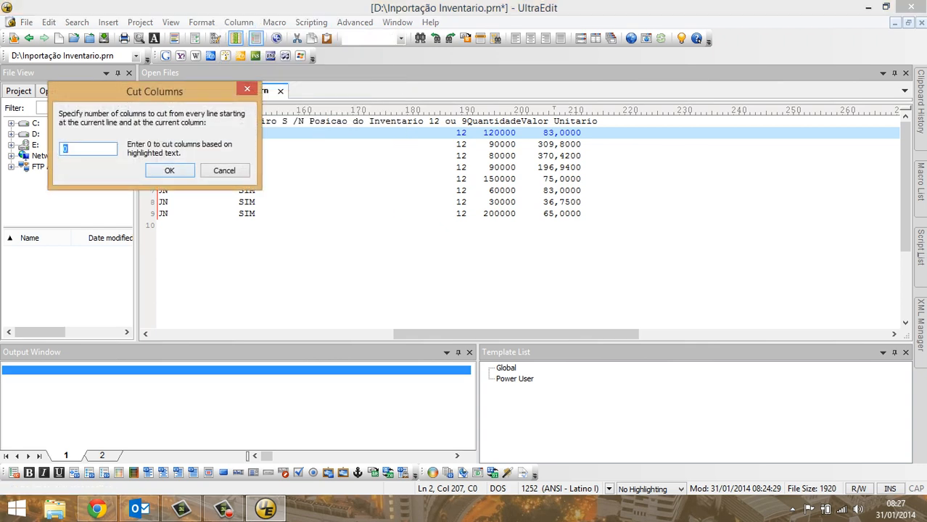
{"action": "type", "text": "1"}
{"action": "key", "text": "Return"}
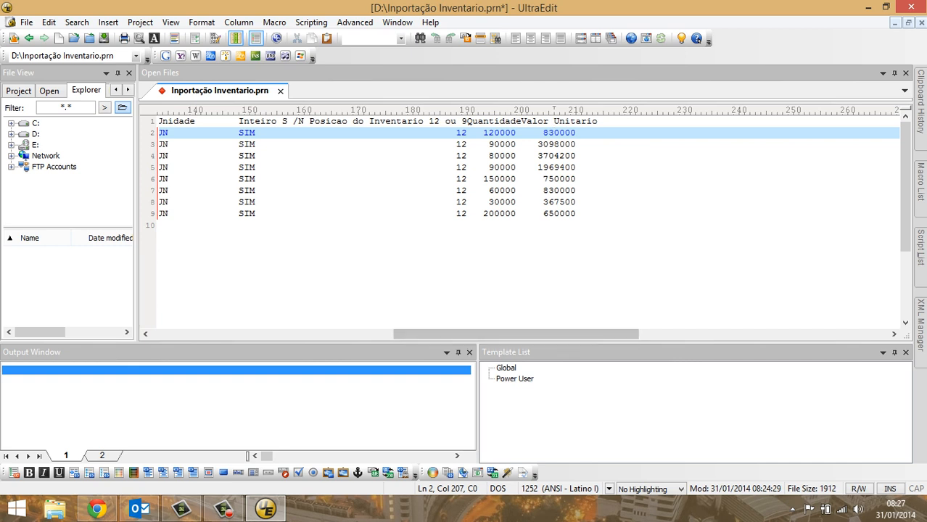
Close the Output Window and the Template List to enlarge the editing area
{"action": "left_click", "coordinate": [468, 352]}
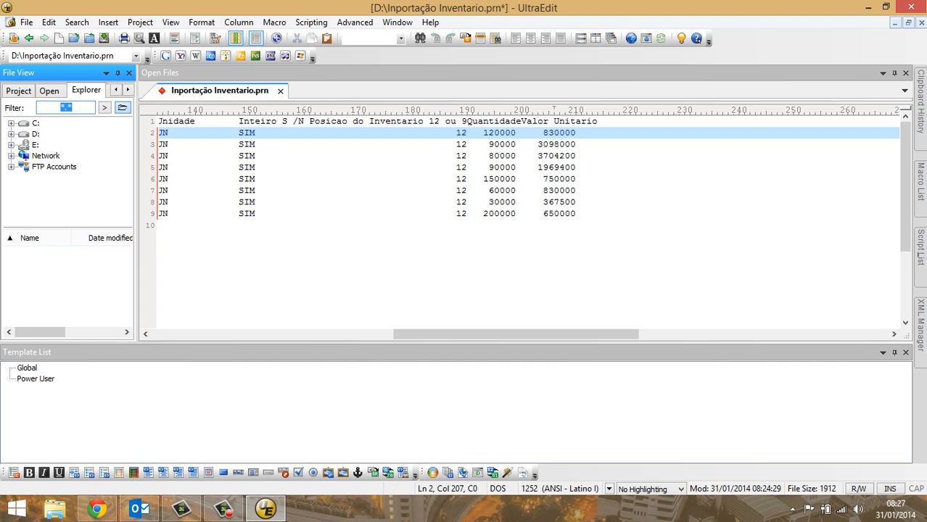
{"action": "mouse_move", "coordinate": [921, 332]}
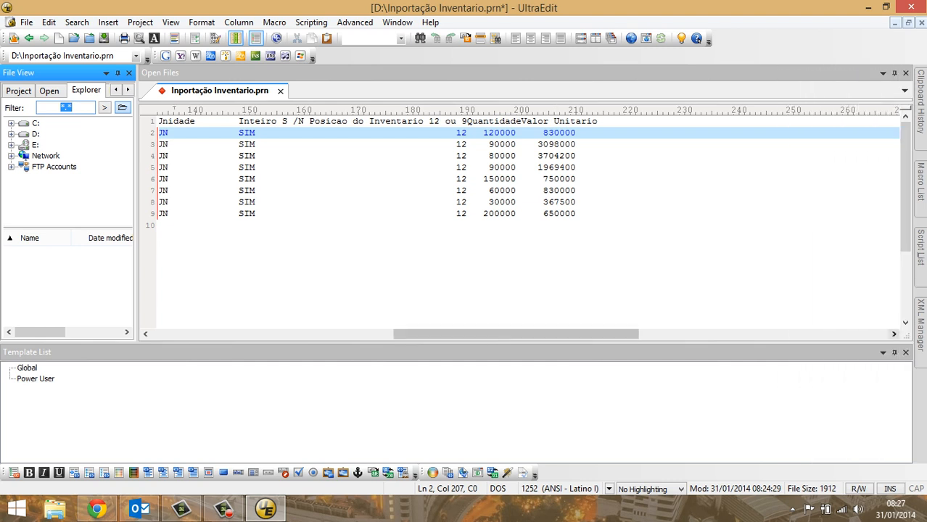
{"action": "left_click", "coordinate": [905, 353]}
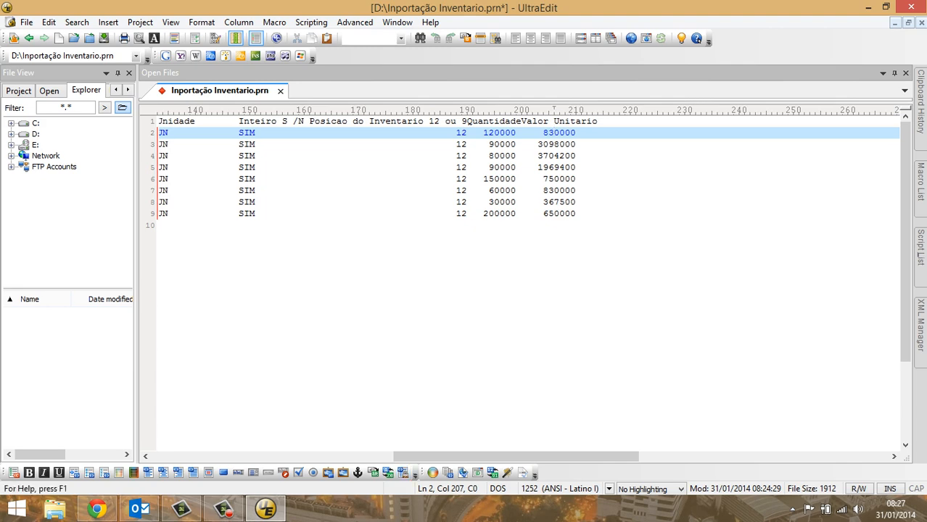
Examine the header line's column positions from the start of Grupo across to Unidade and back
{"action": "left_click_drag", "start_coordinate": [444, 457], "coordinate": [200, 457]}
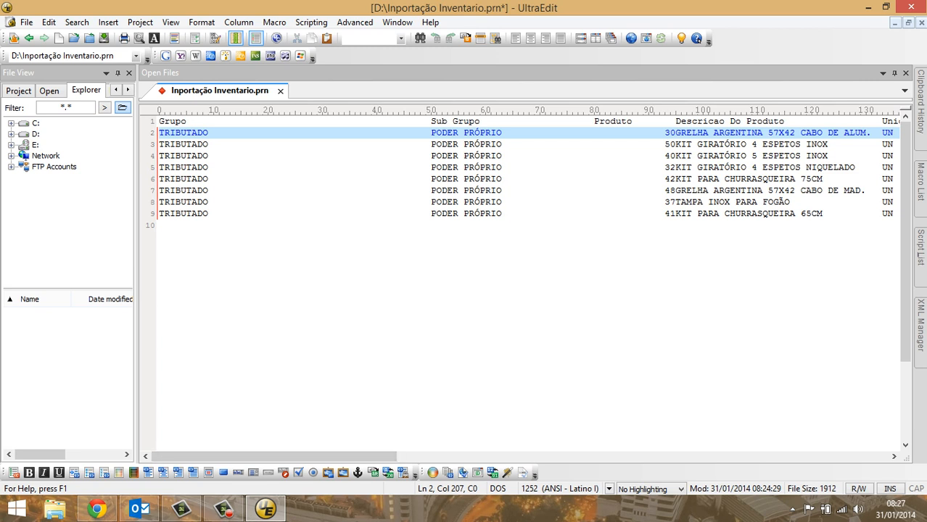
{"action": "left_click", "coordinate": [164, 122]}
{"action": "key", "text": "Home"}
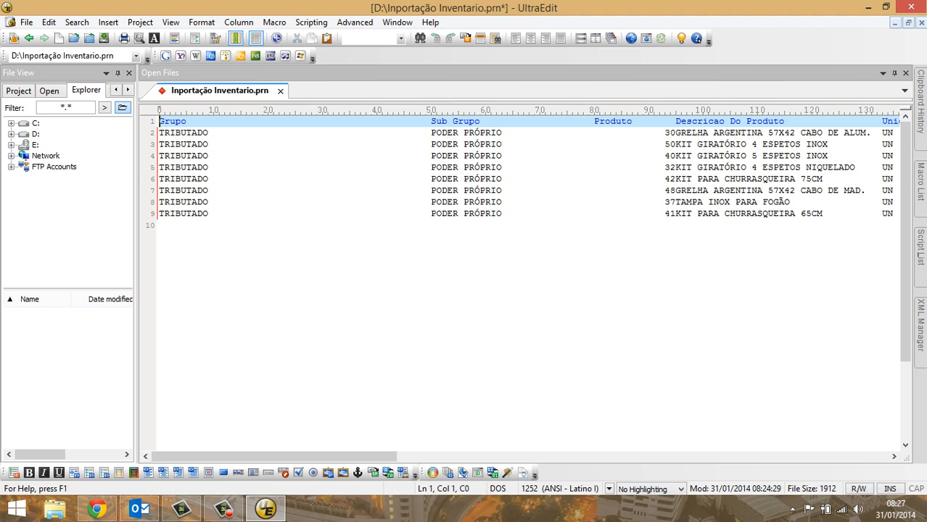
{"action": "key", "text": "Right"}
{"action": "key", "text": "Right"}
{"action": "key", "text": "Right"}
{"action": "key", "text": "Right"}
{"action": "key", "text": "Right"}
{"action": "key", "text": "Right"}
{"action": "key", "text": "Right"}
{"action": "key", "text": "Right"}
{"action": "key", "text": "Right"}
{"action": "key", "text": "Right"}
{"action": "key", "text": "Right"}
{"action": "key", "text": "Right"}
{"action": "key", "text": "Right"}
{"action": "key", "text": "Right"}
{"action": "key", "text": "Right"}
{"action": "key", "text": "Right"}
{"action": "key", "text": "Right"}
{"action": "key", "text": "Right"}
{"action": "key", "text": "Right"}
{"action": "key", "text": "Right"}
{"action": "key", "text": "Right"}
{"action": "key", "text": "Right"}
{"action": "key", "text": "Right"}
{"action": "key", "text": "Right"}
{"action": "key", "text": "Right"}
{"action": "key", "text": "Right"}
{"action": "key", "text": "Right"}
{"action": "key", "text": "Right"}
{"action": "key", "text": "Right"}
{"action": "key", "text": "Right"}
{"action": "key", "text": "Right"}
{"action": "key", "text": "Right"}
{"action": "key", "text": "Right"}
{"action": "key", "text": "Right"}
{"action": "key", "text": "Right"}
{"action": "key", "text": "Right"}
{"action": "key", "text": "Right"}
{"action": "key", "text": "Right"}
{"action": "key", "text": "Right"}
{"action": "key", "text": "Right"}
{"action": "key", "text": "Right"}
{"action": "key", "text": "Right"}
{"action": "key", "text": "Right"}
{"action": "key", "text": "Right"}
{"action": "key", "text": "Right"}
{"action": "key", "text": "Right"}
{"action": "key", "text": "Right"}
{"action": "key", "text": "Right"}
{"action": "key", "text": "Right"}
{"action": "key", "text": "Right"}
{"action": "key", "text": "Right"}
{"action": "key", "text": "Right"}
{"action": "key", "text": "Right"}
{"action": "key", "text": "Right"}
{"action": "key", "text": "Right"}
{"action": "key", "text": "Right"}
{"action": "key", "text": "Right"}
{"action": "key", "text": "Right"}
{"action": "key", "text": "Right"}
{"action": "key", "text": "Right"}
{"action": "key", "text": "Right"}
{"action": "key", "text": "Right"}
{"action": "key", "text": "Right"}
{"action": "key", "text": "Right"}
{"action": "key", "text": "Right"}
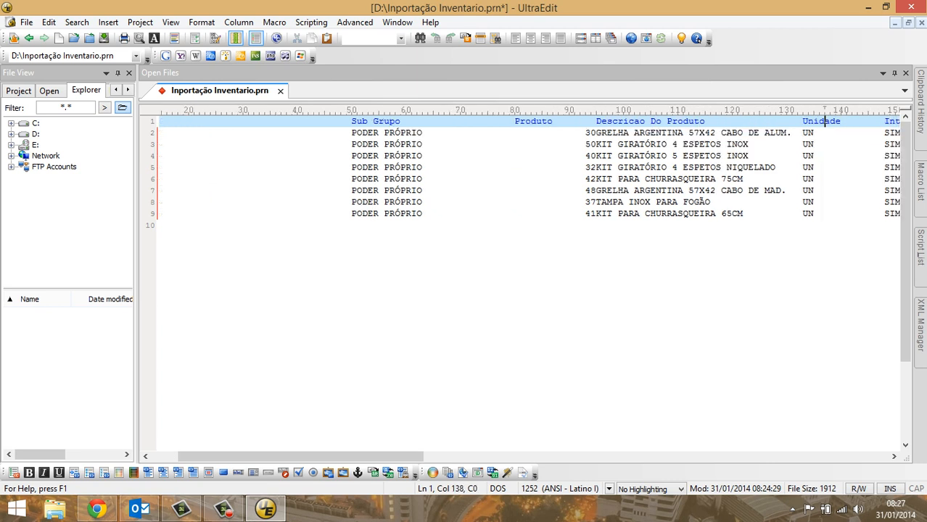
{"action": "key", "text": "Left"}
{"action": "key", "text": "Left"}
{"action": "key", "text": "Left"}
{"action": "key", "text": "Left"}
{"action": "key", "text": "Left"}
{"action": "key", "text": "Left"}
{"action": "key", "text": "Left"}
{"action": "key", "text": "Left"}
{"action": "key", "text": "Left"}
{"action": "key", "text": "Left"}
{"action": "key", "text": "Left"}
{"action": "key", "text": "Left"}
{"action": "key", "text": "Left"}
{"action": "key", "text": "Left"}
{"action": "key", "text": "Left"}
{"action": "key", "text": "Left"}
{"action": "key", "text": "Left"}
{"action": "key", "text": "Left"}
{"action": "key", "text": "Left"}
{"action": "key", "text": "Left"}
{"action": "key", "text": "Left"}
{"action": "key", "text": "Left"}
{"action": "key", "text": "Left"}
{"action": "key", "text": "Left"}
{"action": "key", "text": "Left"}
{"action": "key", "text": "Left"}
{"action": "key", "text": "Left"}
{"action": "key", "text": "Left"}
{"action": "key", "text": "Left"}
{"action": "key", "text": "Left"}
{"action": "key", "text": "Left"}
{"action": "key", "text": "Left"}
{"action": "key", "text": "Left"}
{"action": "key", "text": "Left"}
{"action": "key", "text": "Left"}
{"action": "key", "text": "Left"}
{"action": "key", "text": "Left"}
{"action": "key", "text": "Left"}
{"action": "key", "text": "Left"}
{"action": "key", "text": "Left"}
{"action": "key", "text": "Left"}
{"action": "key", "text": "Left"}
{"action": "key", "text": "Left"}
{"action": "key", "text": "Left"}
{"action": "key", "text": "Left"}
{"action": "key", "text": "Left"}
{"action": "key", "text": "Left"}
{"action": "key", "text": "Left"}
{"action": "key", "text": "Left"}
{"action": "key", "text": "Left"}
{"action": "key", "text": "Left"}
{"action": "key", "text": "Left"}
{"action": "key", "text": "Left"}
{"action": "key", "text": "Left"}
{"action": "key", "text": "Left"}
{"action": "key", "text": "Left"}
{"action": "key", "text": "Left"}
{"action": "key", "text": "Left"}
{"action": "key", "text": "Left"}
{"action": "key", "text": "Left"}
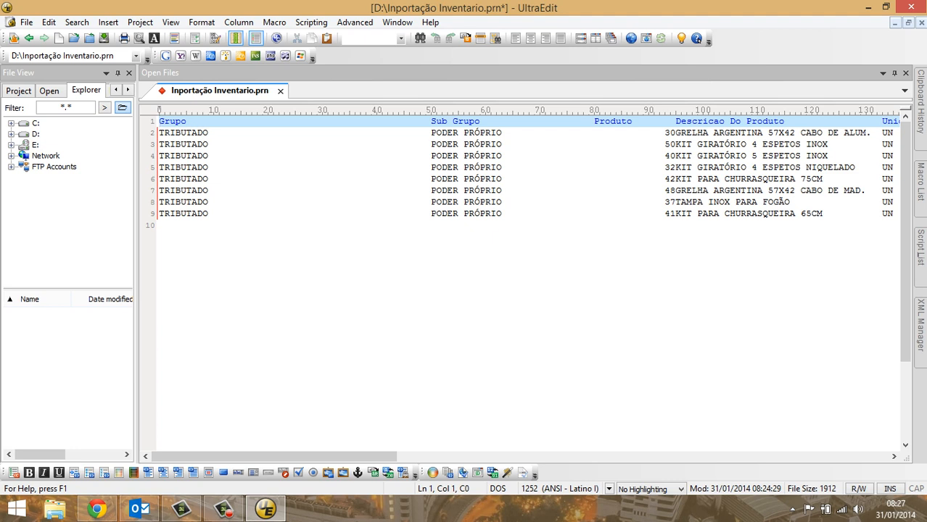
Check the start of each line in the Grupo column down to line 9 and back to the header
{"action": "key", "text": "Down"}
{"action": "key", "text": "Down"}
{"action": "key", "text": "Down"}
{"action": "key", "text": "Down"}
{"action": "key", "text": "Down"}
{"action": "key", "text": "Down"}
{"action": "key", "text": "Down"}
{"action": "key", "text": "Down"}
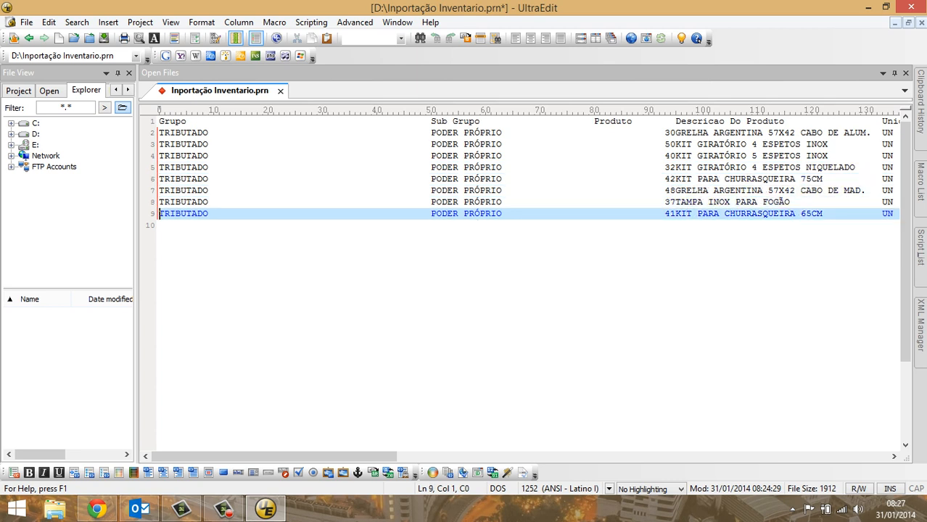
{"action": "key", "text": "Up"}
{"action": "key", "text": "Up"}
{"action": "key", "text": "Up"}
{"action": "key", "text": "Up"}
{"action": "key", "text": "Up"}
{"action": "key", "text": "Up"}
{"action": "key", "text": "Up"}
{"action": "key", "text": "Up"}
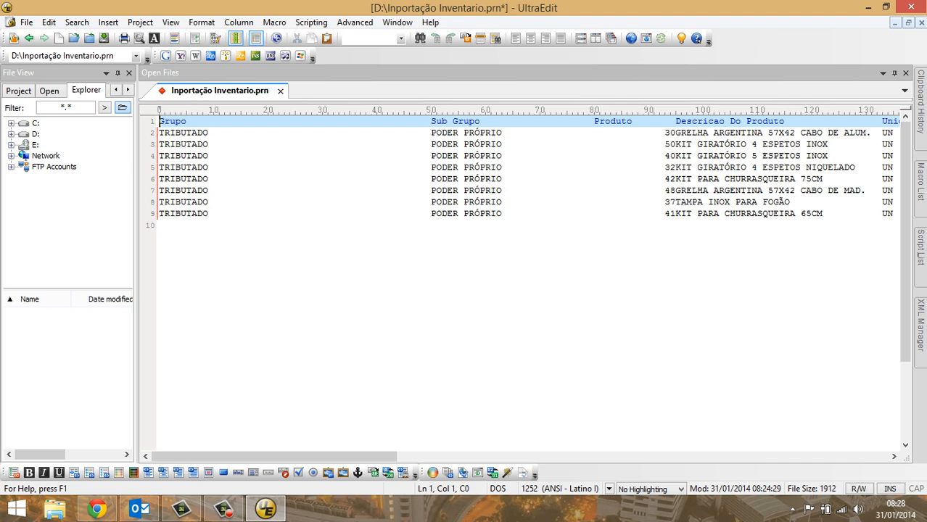
Delete the header line with the column titles so the file starts with the first product record
{"action": "key", "text": "Down"}
{"action": "key", "text": "Menu"}
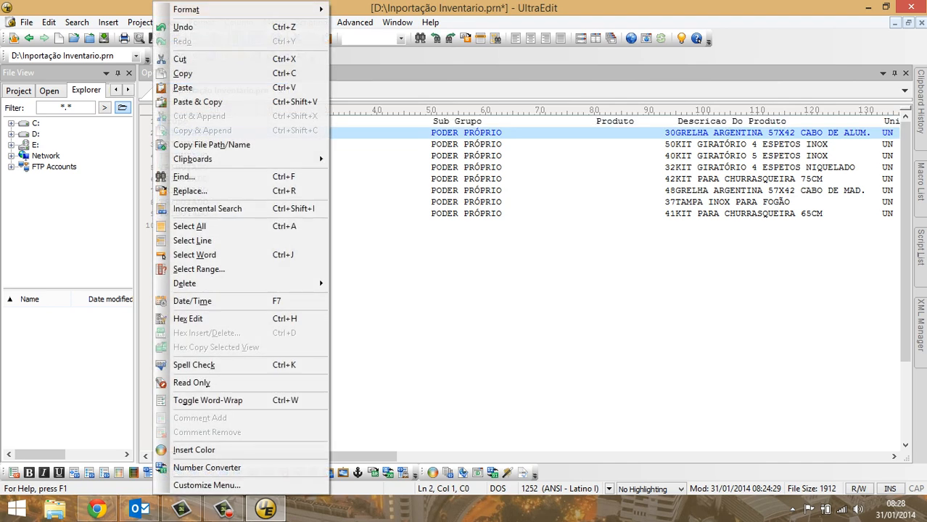
{"action": "right_click", "coordinate": [150, 132]}
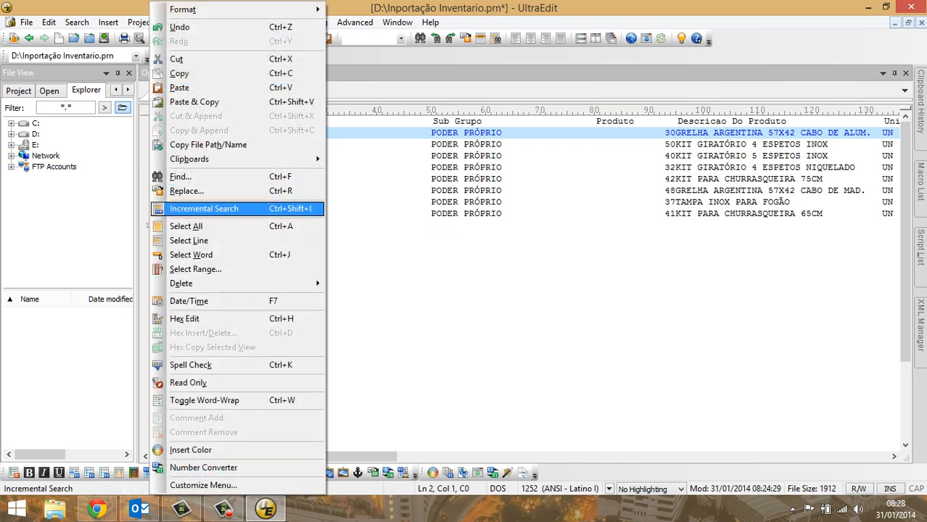
{"action": "mouse_move", "coordinate": [217, 284]}
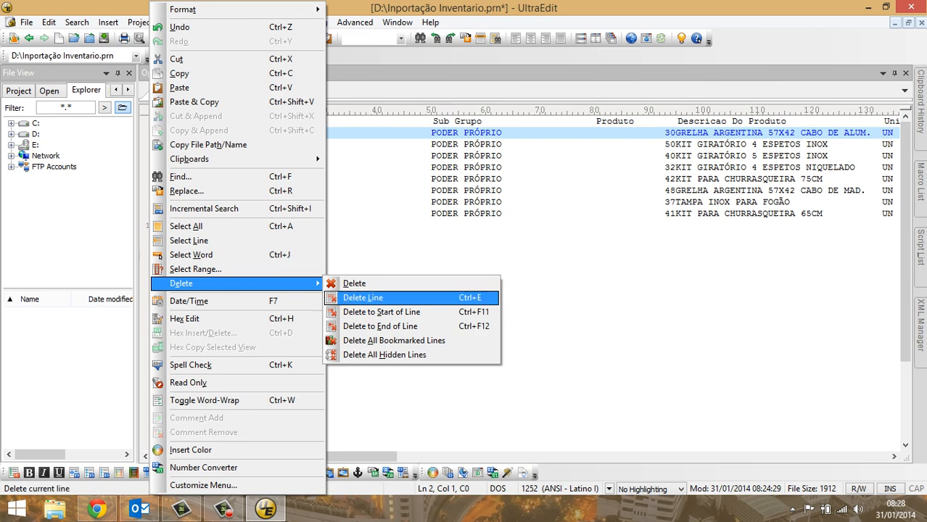
{"action": "left_click", "coordinate": [362, 297]}
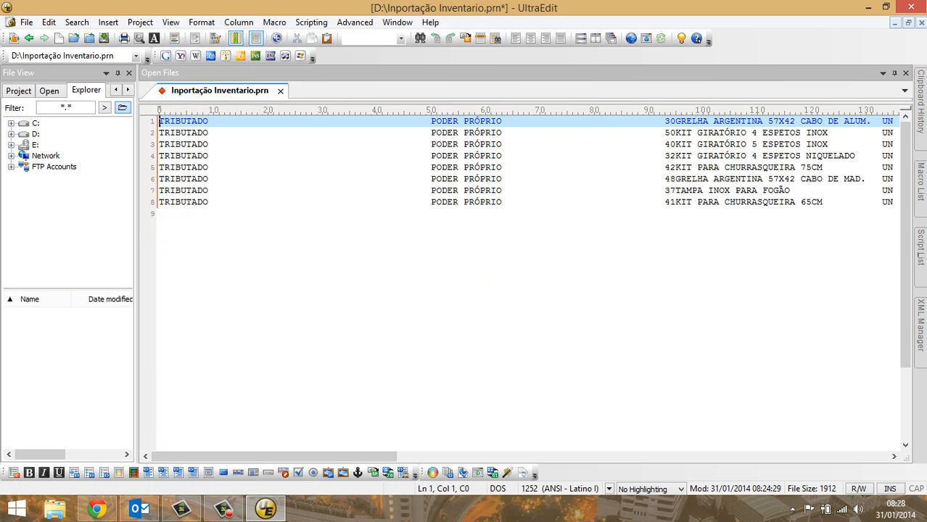
Examine the character positions of the Grupo field in the first record, going out from its start and back
{"action": "key", "text": "Right"}
{"action": "key", "text": "Right"}
{"action": "key", "text": "Right"}
{"action": "key", "text": "Right"}
{"action": "key", "text": "Right"}
{"action": "key", "text": "Right"}
{"action": "key", "text": "Right"}
{"action": "key", "text": "Right"}
{"action": "key", "text": "Right"}
{"action": "key", "text": "Right"}
{"action": "key", "text": "Right"}
{"action": "key", "text": "Right"}
{"action": "key", "text": "Right"}
{"action": "key", "text": "Right"}
{"action": "key", "text": "Right"}
{"action": "key", "text": "Right"}
{"action": "key", "text": "Right"}
{"action": "key", "text": "Right"}
{"action": "key", "text": "Right"}
{"action": "key", "text": "Right"}
{"action": "key", "text": "Right"}
{"action": "key", "text": "Right"}
{"action": "key", "text": "Right"}
{"action": "key", "text": "Right"}
{"action": "key", "text": "Right"}
{"action": "key", "text": "Right"}
{"action": "key", "text": "Right"}
{"action": "key", "text": "Right"}
{"action": "key", "text": "Right"}
{"action": "key", "text": "Right"}
{"action": "key", "text": "Right"}
{"action": "key", "text": "Right"}
{"action": "key", "text": "Right"}
{"action": "key", "text": "Right"}
{"action": "key", "text": "Right"}
{"action": "key", "text": "Right"}
{"action": "key", "text": "Right"}
{"action": "key", "text": "Right"}
{"action": "key", "text": "Right"}
{"action": "key", "text": "Right"}
{"action": "key", "text": "Left"}
{"action": "key", "text": "Left"}
{"action": "key", "text": "Left"}
{"action": "key", "text": "Left"}
{"action": "key", "text": "Left"}
{"action": "key", "text": "Left"}
{"action": "key", "text": "Left"}
{"action": "key", "text": "Left"}
{"action": "key", "text": "Left"}
{"action": "key", "text": "Left"}
{"action": "key", "text": "Left"}
{"action": "key", "text": "Left"}
{"action": "key", "text": "Left"}
{"action": "key", "text": "Left"}
{"action": "key", "text": "Left"}
{"action": "key", "text": "Left"}
{"action": "key", "text": "Left"}
{"action": "key", "text": "Left"}
{"action": "key", "text": "Left"}
{"action": "key", "text": "Left"}
{"action": "key", "text": "Left"}
{"action": "key", "text": "Left"}
{"action": "key", "text": "Left"}
{"action": "key", "text": "Left"}
{"action": "key", "text": "Left"}
{"action": "key", "text": "Left"}
{"action": "key", "text": "Left"}
{"action": "key", "text": "Left"}
{"action": "key", "text": "Left"}
{"action": "key", "text": "Left"}
{"action": "key", "text": "Left"}
{"action": "key", "text": "Left"}
{"action": "key", "text": "Left"}
{"action": "key", "text": "Left"}
{"action": "key", "text": "Left"}
{"action": "key", "text": "Left"}
{"action": "key", "text": "Left"}
{"action": "key", "text": "Left"}
{"action": "key", "text": "Left"}
{"action": "key", "text": "Left"}
{"action": "key", "text": "Left"}
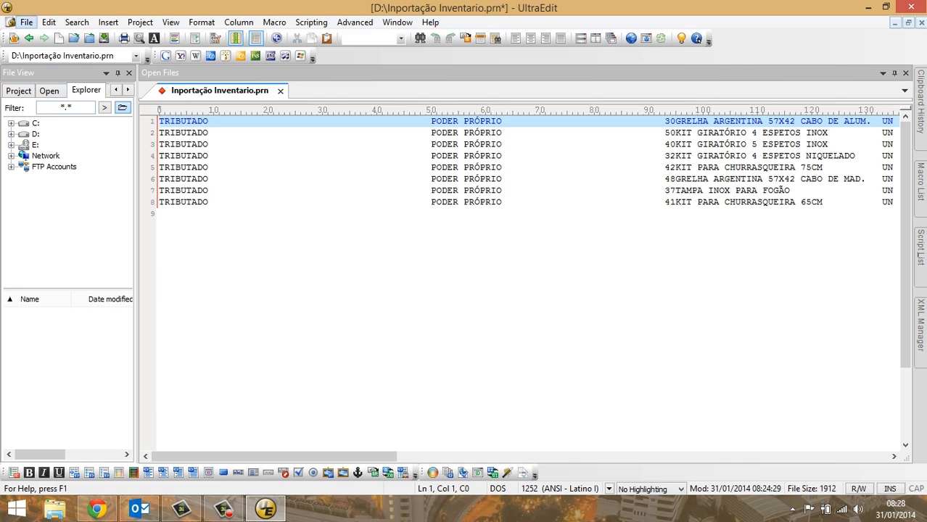
Save the changes to Inportação Inventario.prn and close UltraEdit
{"action": "left_click", "coordinate": [26, 22]}
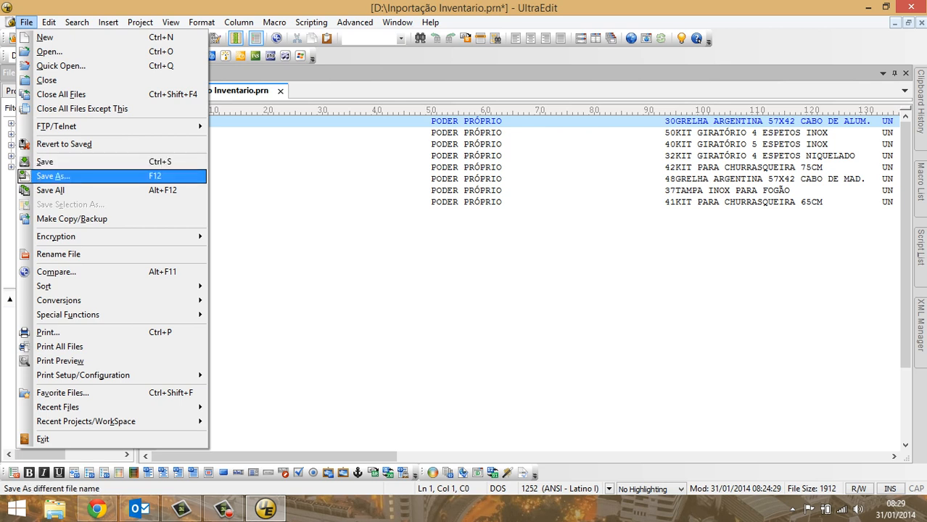
{"action": "left_click", "coordinate": [80, 162]}
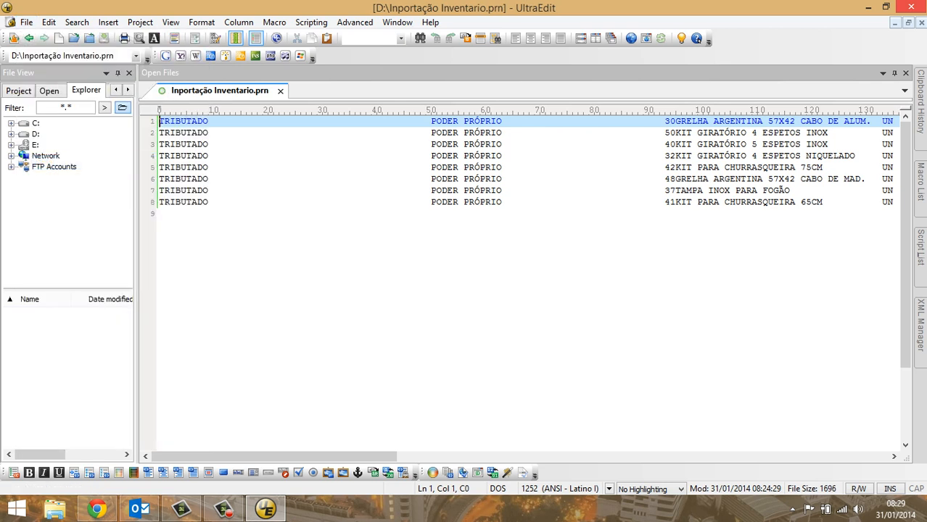
{"action": "left_click", "coordinate": [913, 6]}
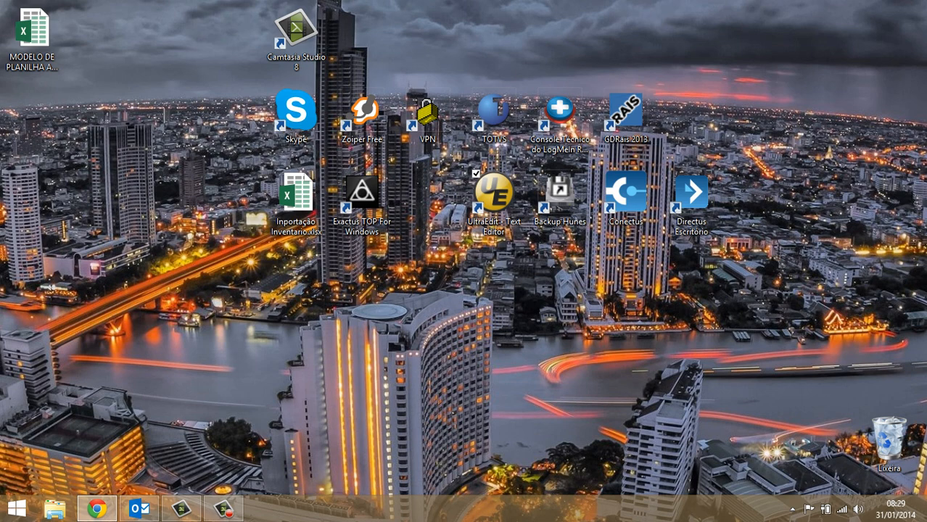
Open Inportação Inventario.prn from the Base de Dados (D:) drive in UltraEdit and dismiss the trial reminder
{"action": "left_click", "coordinate": [55, 509]}
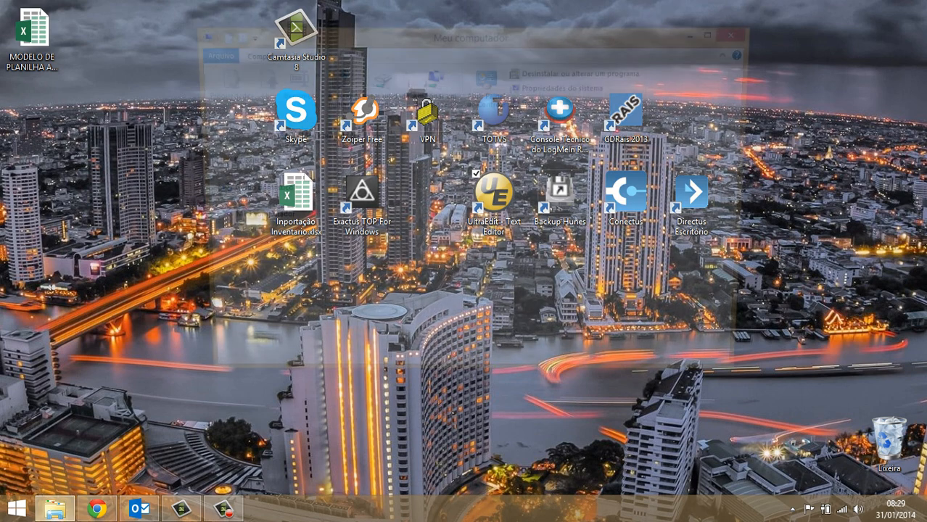
{"action": "double_click", "coordinate": [377, 317]}
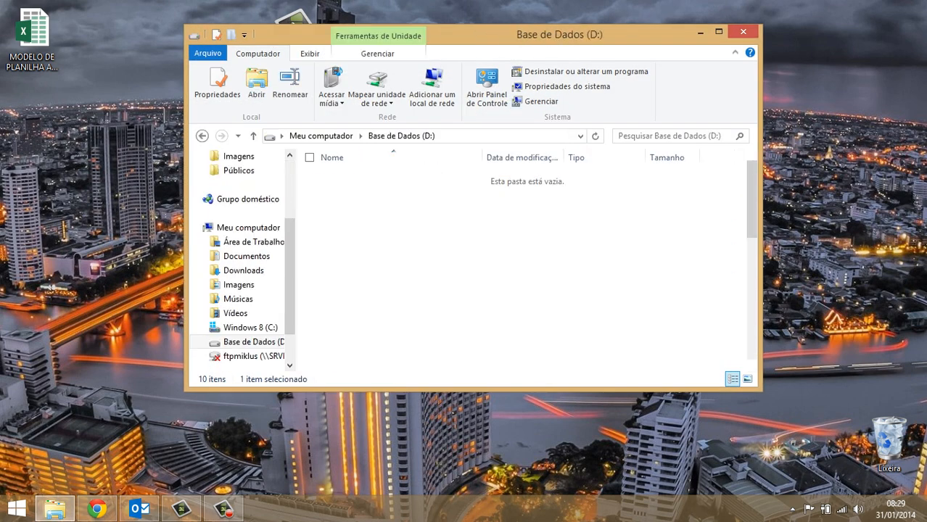
{"action": "scroll", "coordinate": [363, 326], "scroll_direction": "down", "scroll_amount": 5}
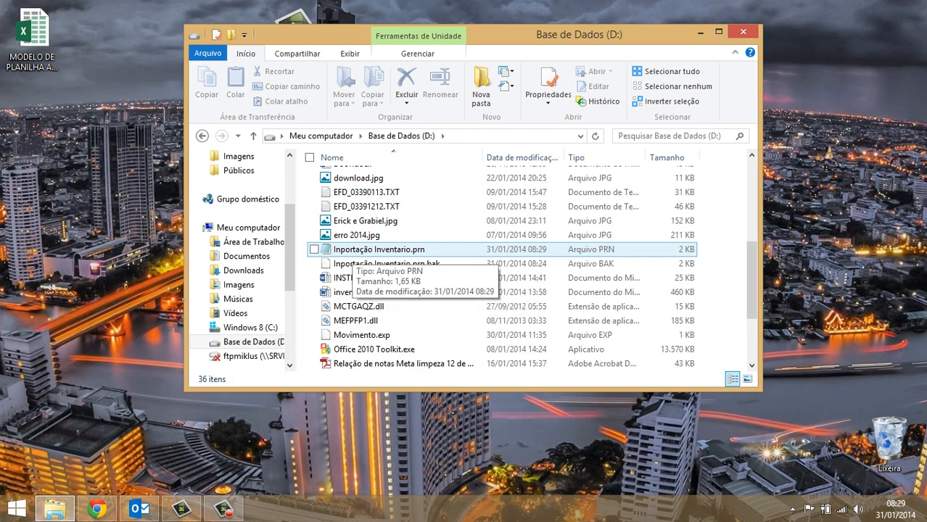
{"action": "right_click", "coordinate": [352, 249]}
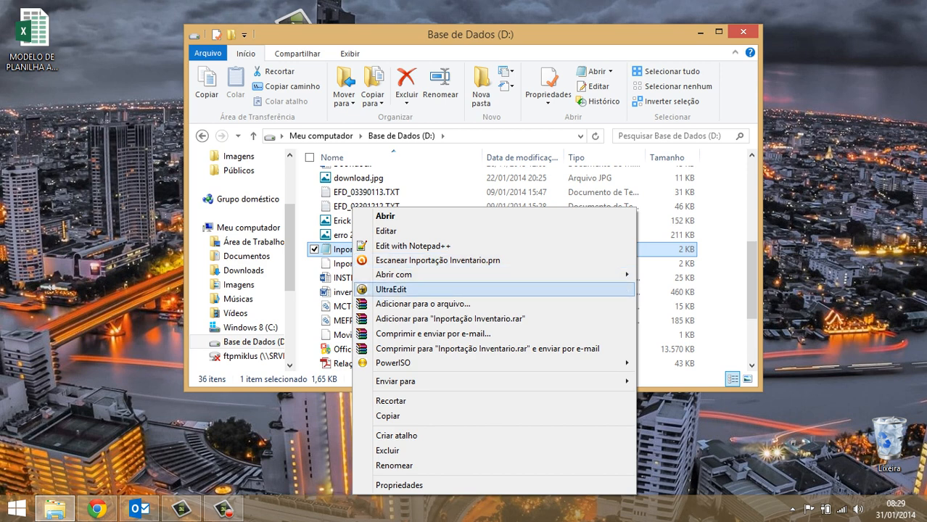
{"action": "left_click", "coordinate": [392, 290]}
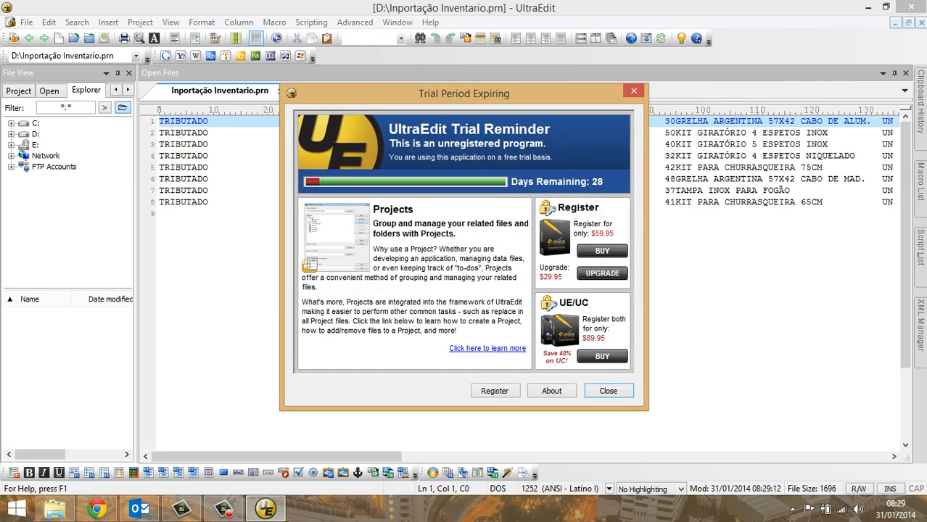
{"action": "left_click", "coordinate": [608, 391]}
{"action": "left_click", "coordinate": [585, 356]}
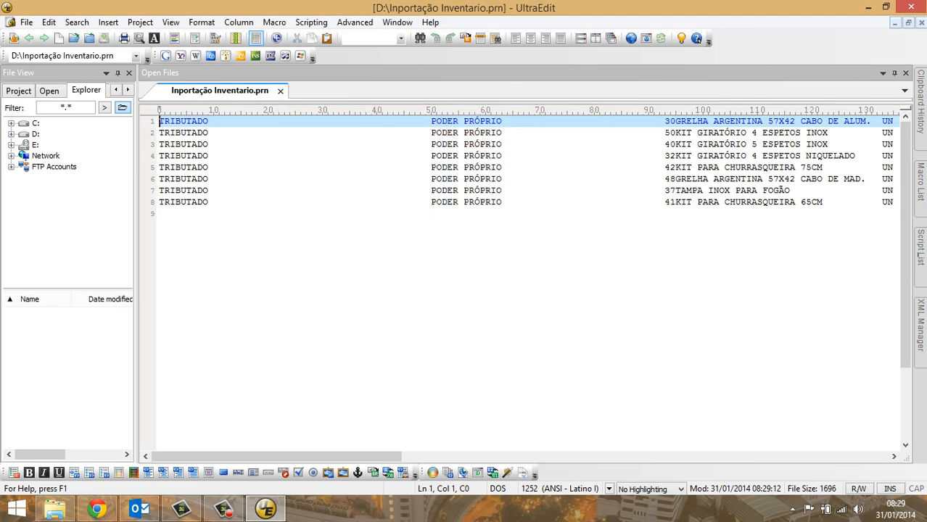
Check the saved .prn file in the D: folder and the product code on the file's first line
{"action": "mouse_move", "coordinate": [312, 457]}
{"action": "left_mouse_down"}
{"action": "mouse_move", "coordinate": [573, 457]}
{"action": "mouse_move", "coordinate": [310, 457]}
{"action": "left_mouse_up"}
{"action": "left_click", "coordinate": [55, 509]}
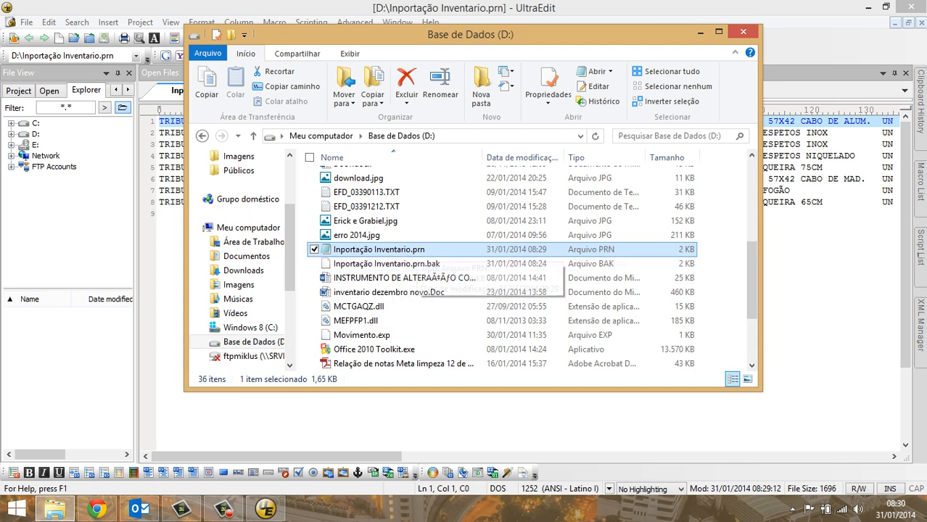
{"action": "left_click", "coordinate": [743, 32]}
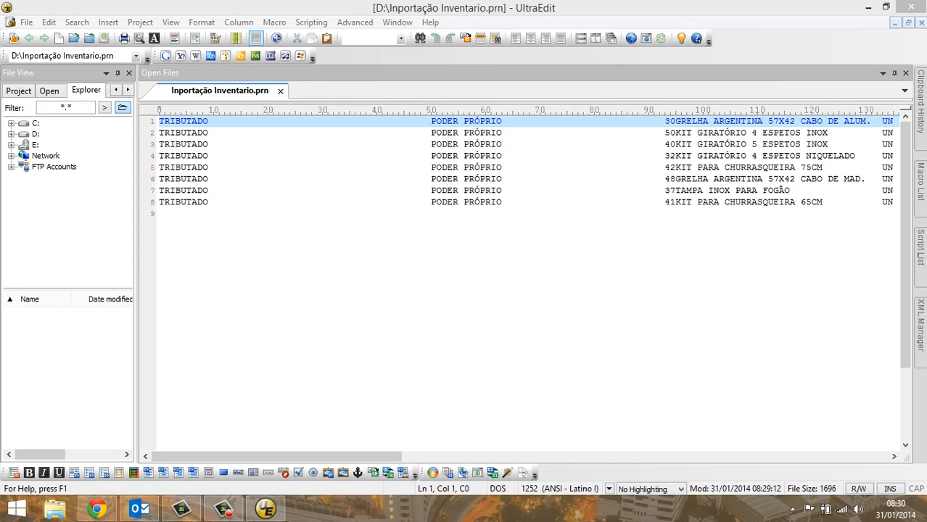
{"action": "left_click", "coordinate": [671, 121]}
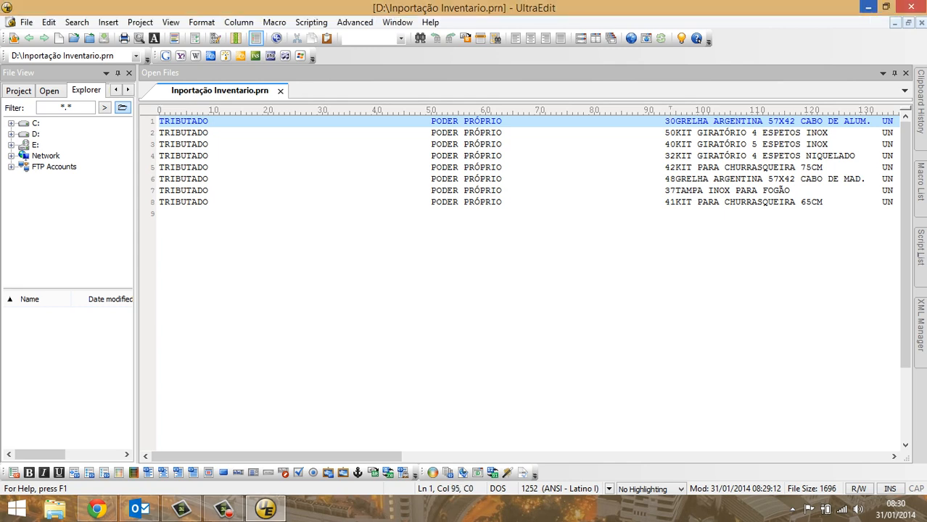
Switch to Exactus TOP, dismiss the backup message and log in as Exasoft by entering the account password
{"action": "left_click", "coordinate": [868, 7]}
{"action": "left_click", "coordinate": [362, 196]}
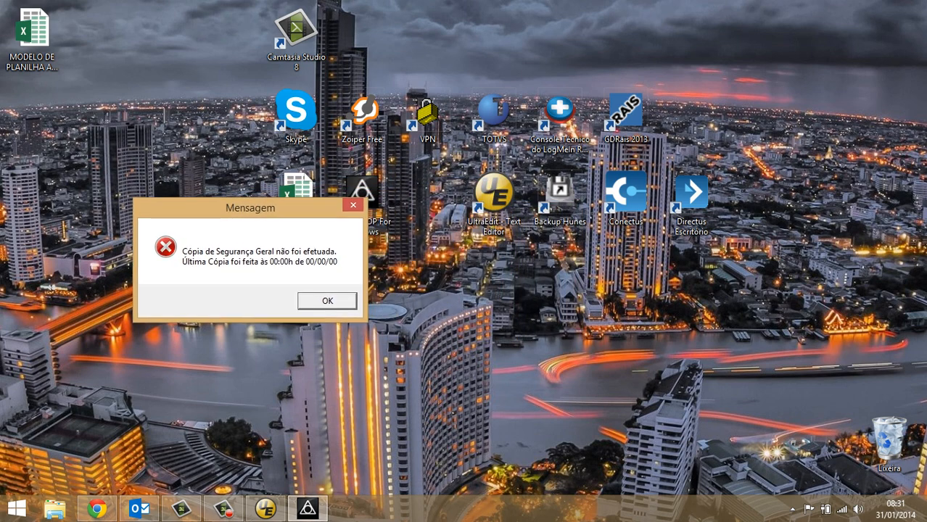
{"action": "key", "text": "Return"}
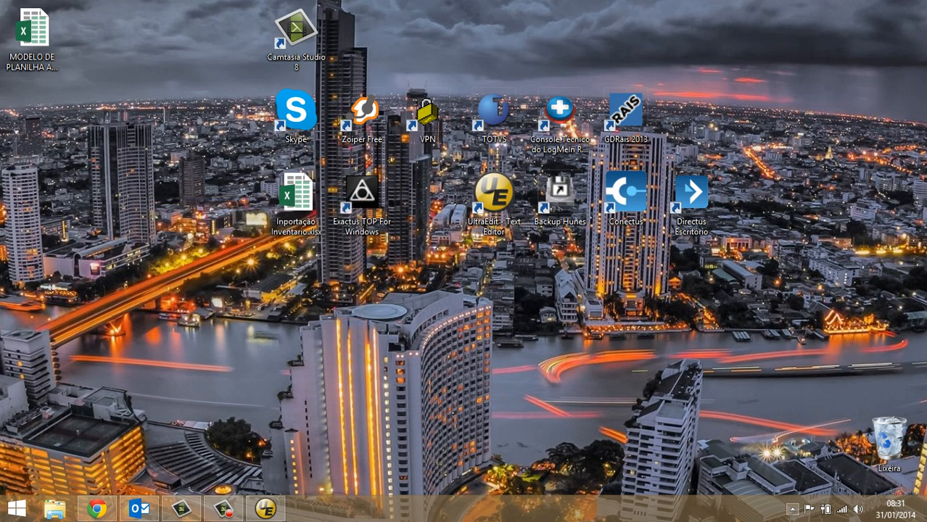
{"action": "left_click", "coordinate": [792, 509]}
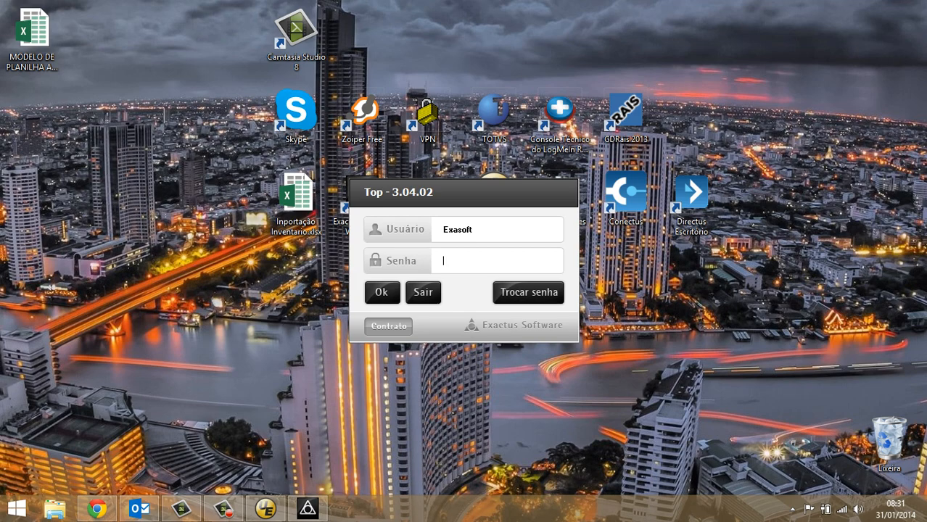
{"action": "type", "text": "******"}
{"action": "key", "text": "Return"}
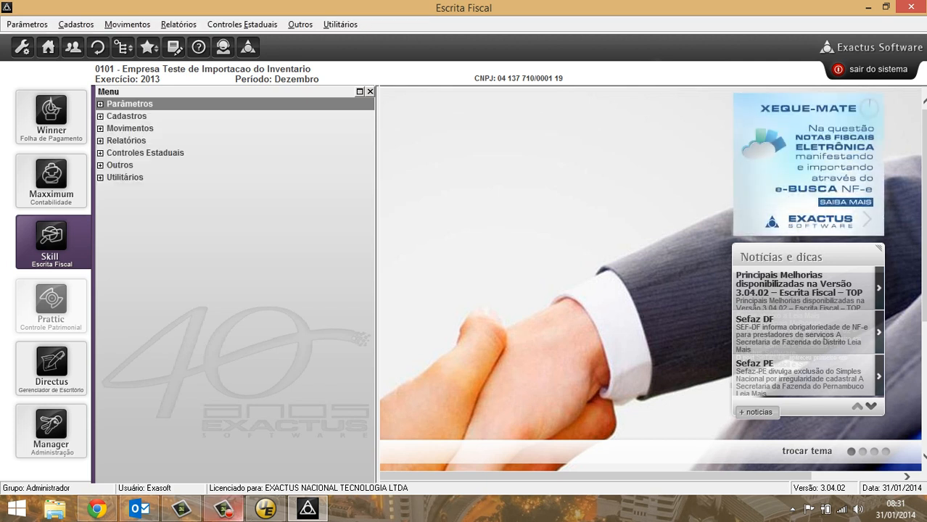
Look up the product list in Cadastro de Produto and close the product register
{"action": "left_click", "coordinate": [77, 25]}
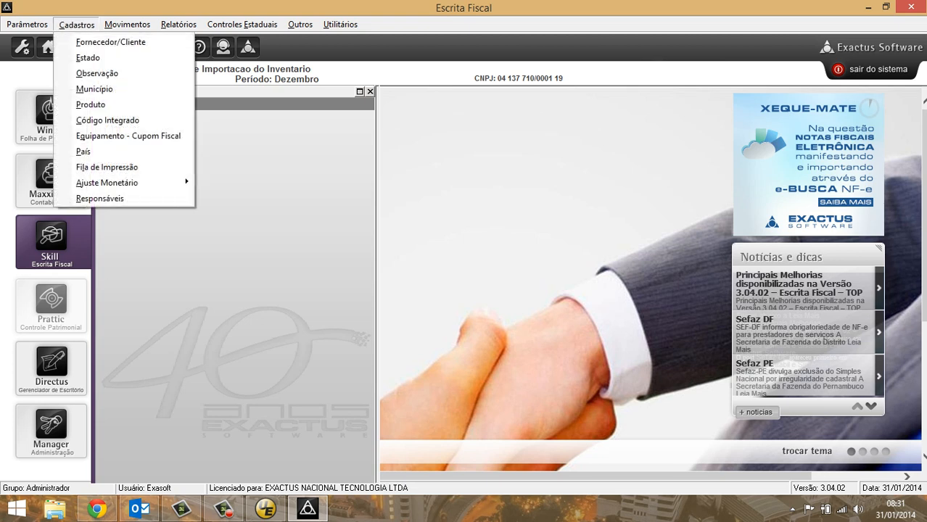
{"action": "left_click", "coordinate": [91, 104]}
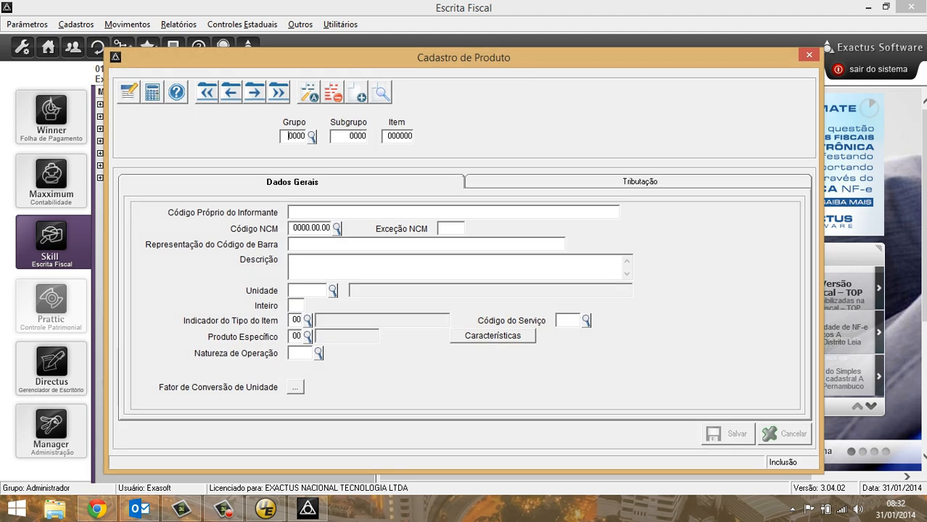
{"action": "left_click", "coordinate": [312, 137]}
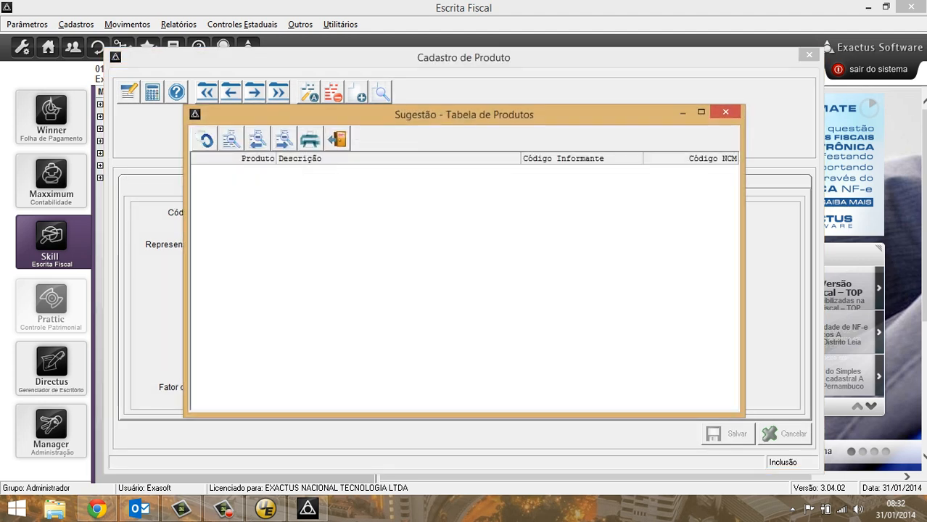
{"action": "key", "text": "Escape"}
{"action": "key", "text": "Escape"}
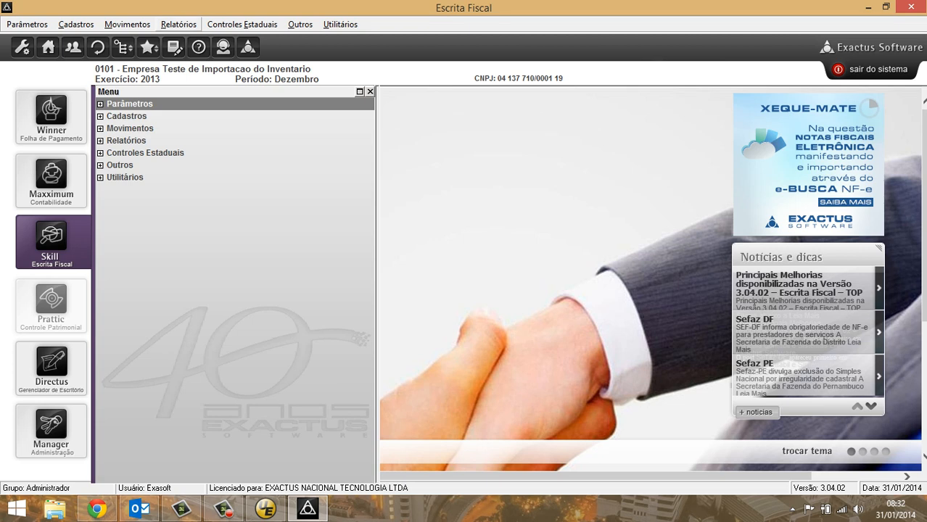
Open the Registro de Inventário for position 99 and close its product suggestion list
{"action": "left_click", "coordinate": [127, 25]}
{"action": "key", "text": "Right"}
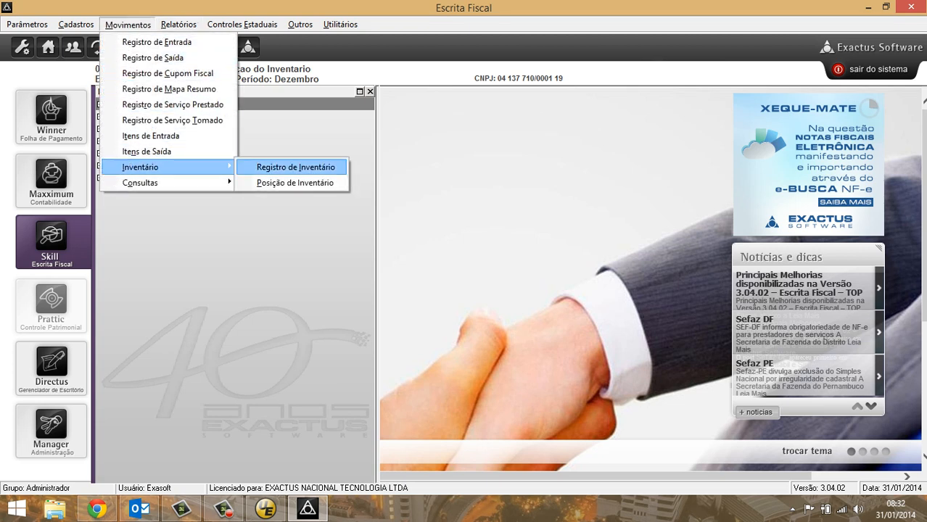
{"action": "key", "text": "Return"}
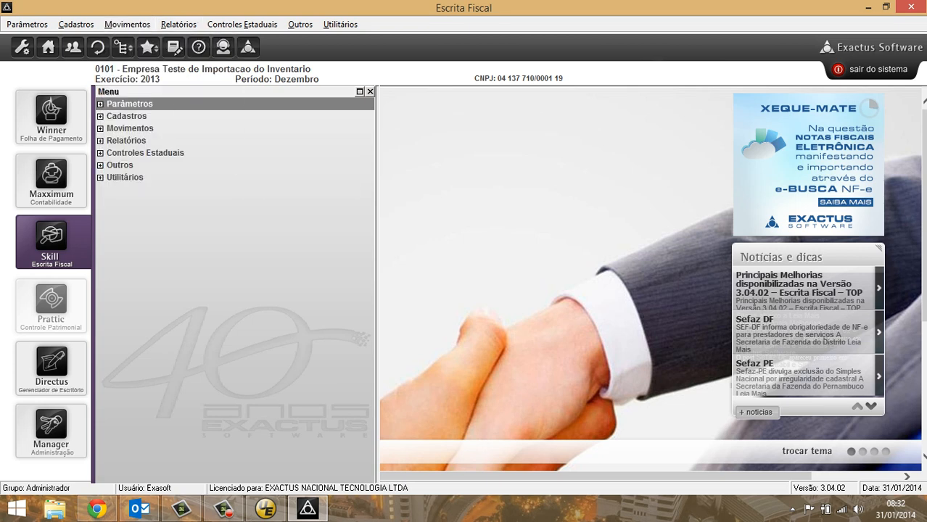
{"action": "type", "text": "12"}
{"action": "key", "text": "Return"}
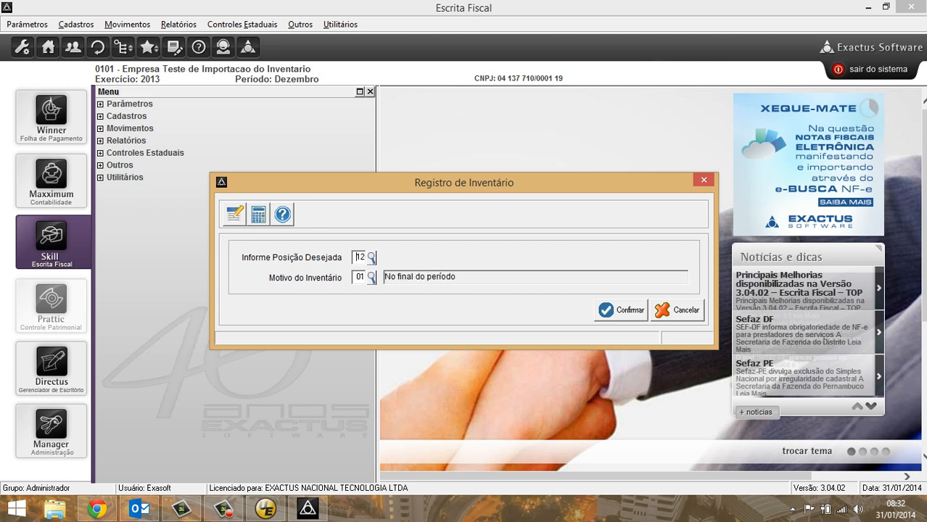
{"action": "type", "text": "99"}
{"action": "key", "text": "Return"}
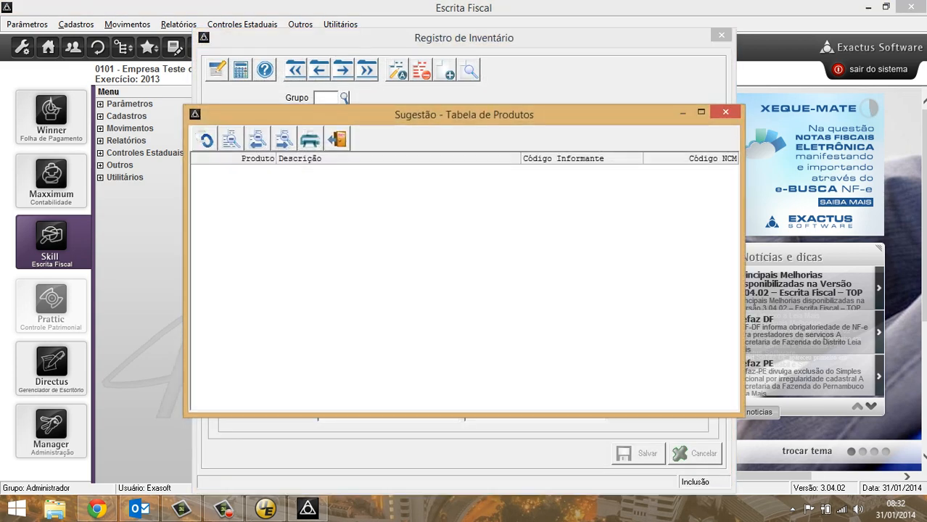
{"action": "key", "text": "Escape"}
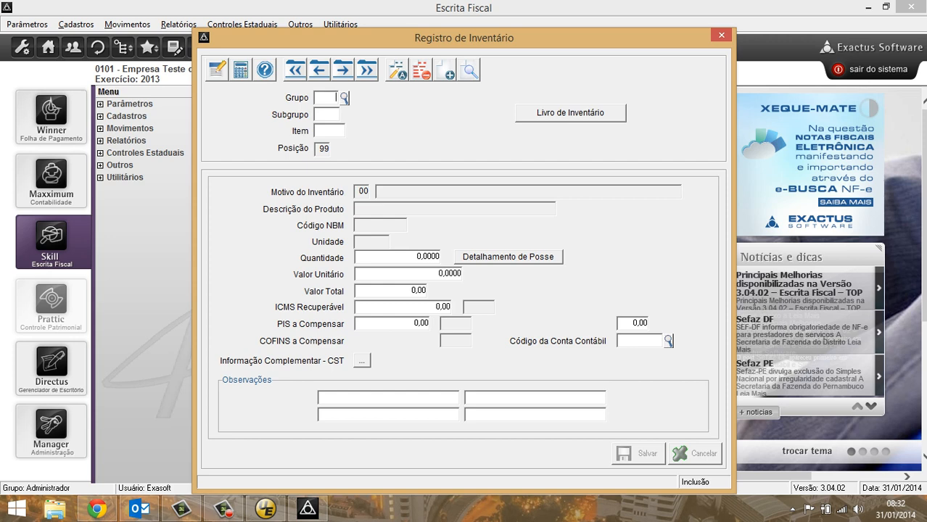
Try to generate the Livro de Inventário on screen for position 99 and close the inventory register
{"action": "left_click", "coordinate": [570, 113]}
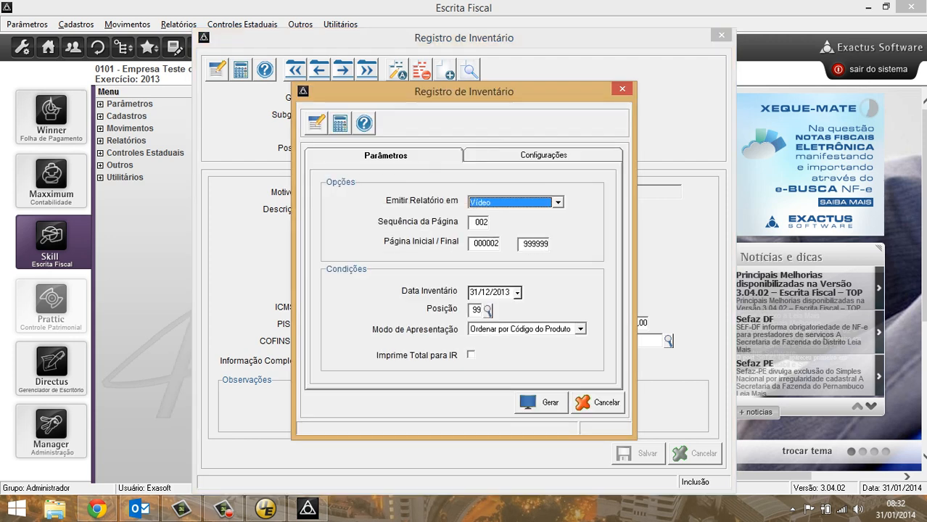
{"action": "left_click", "coordinate": [541, 402]}
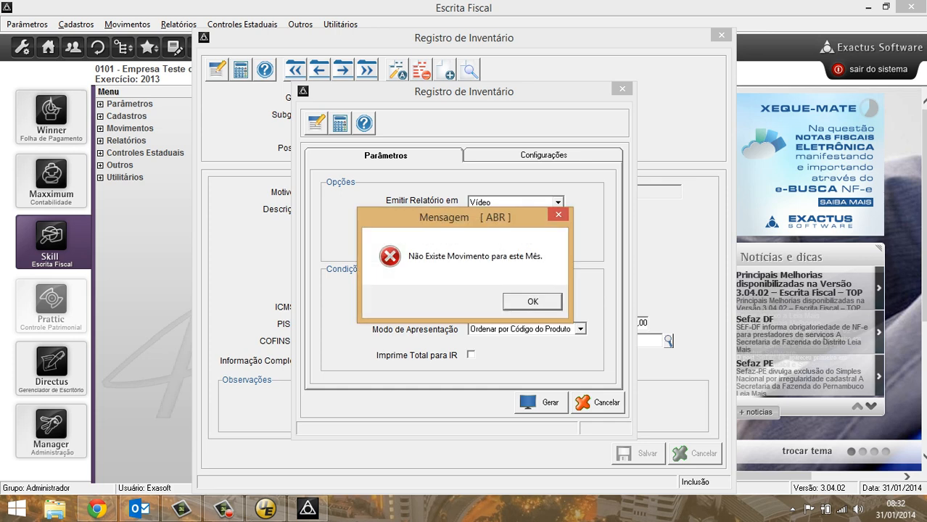
{"action": "key", "text": "Return"}
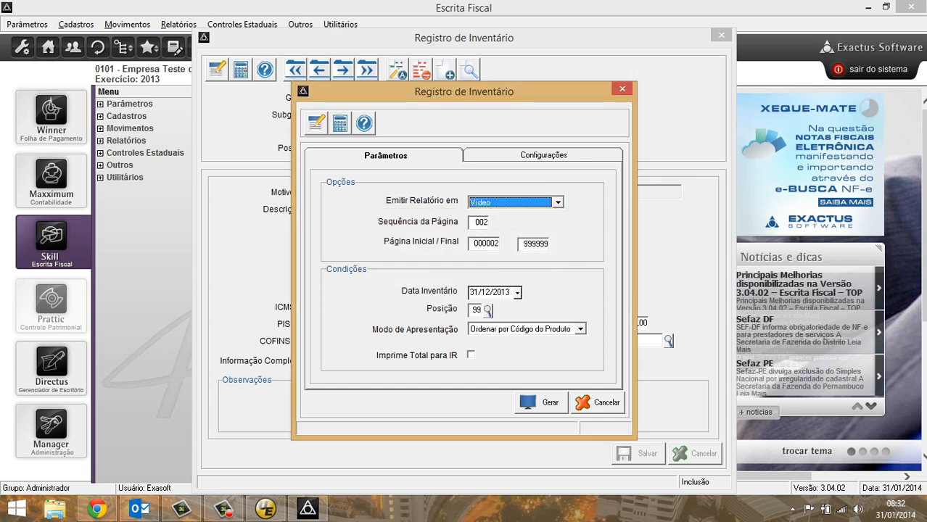
{"action": "key", "text": "Escape"}
{"action": "key", "text": "Escape"}
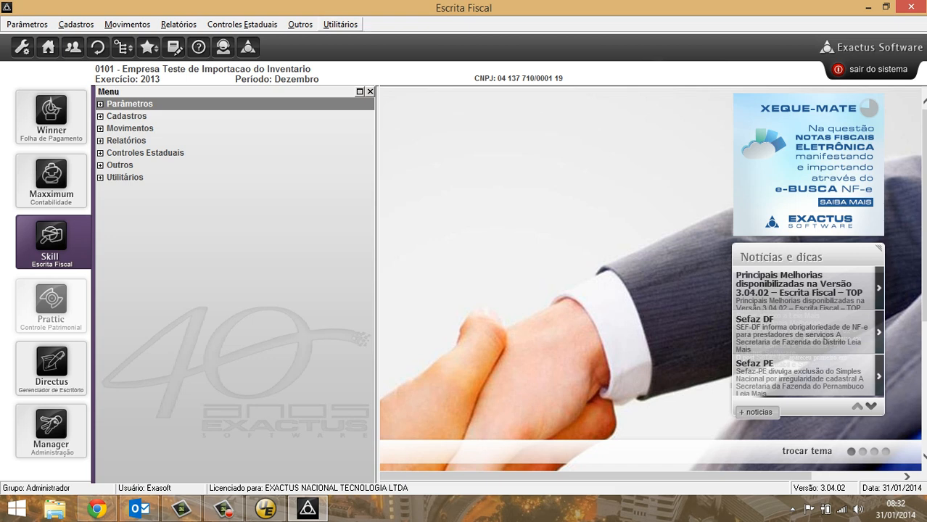
Open the text file import's Configuração de Layout and choose import code 16, Cadastro de Produtos
{"action": "left_click", "coordinate": [340, 24]}
{"action": "mouse_move", "coordinate": [361, 151]}
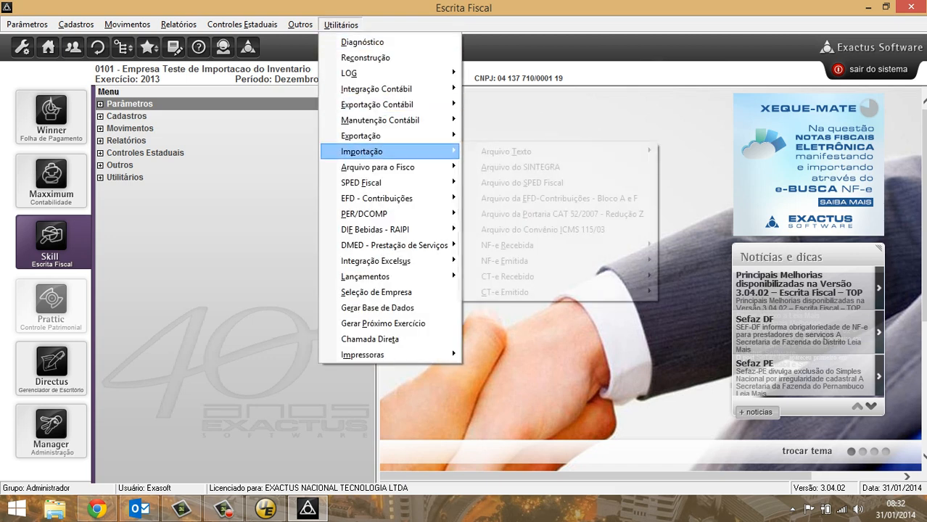
{"action": "mouse_move", "coordinate": [508, 152]}
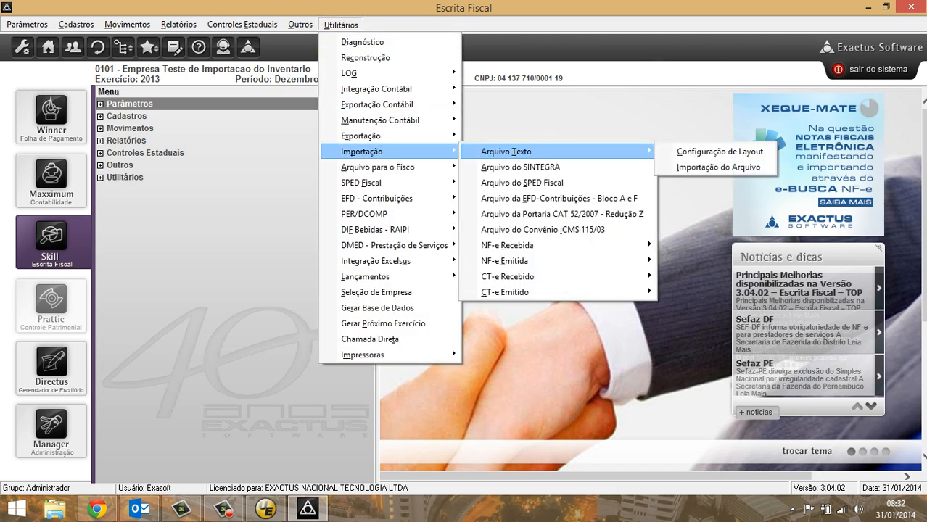
{"action": "left_click", "coordinate": [720, 151]}
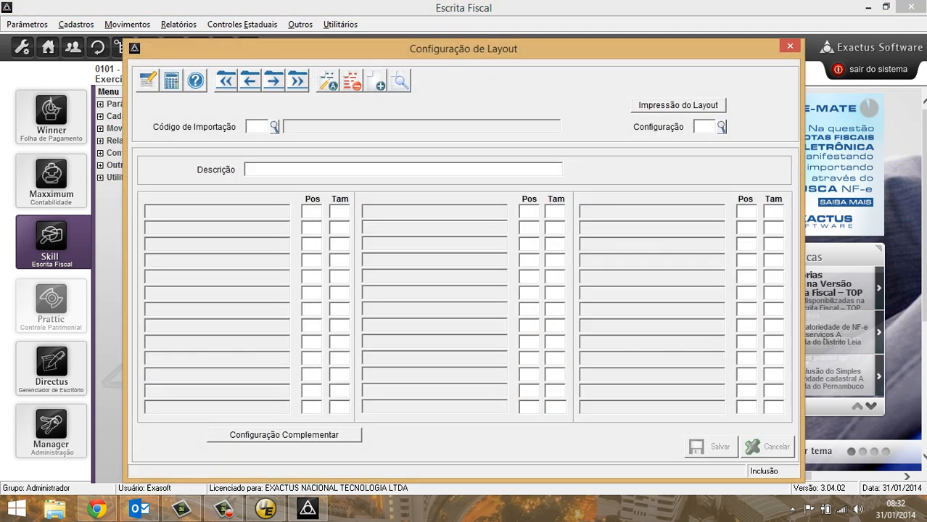
{"action": "left_click", "coordinate": [274, 127]}
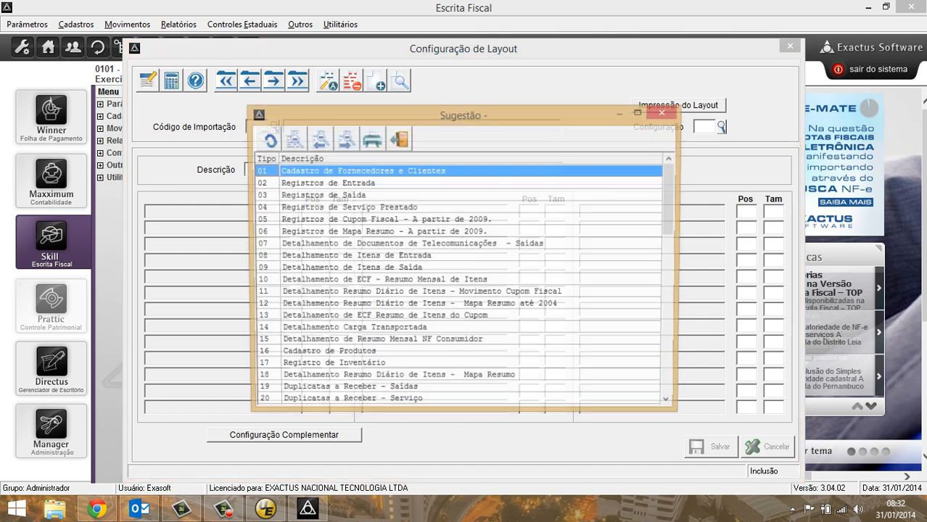
{"action": "double_click", "coordinate": [326, 355]}
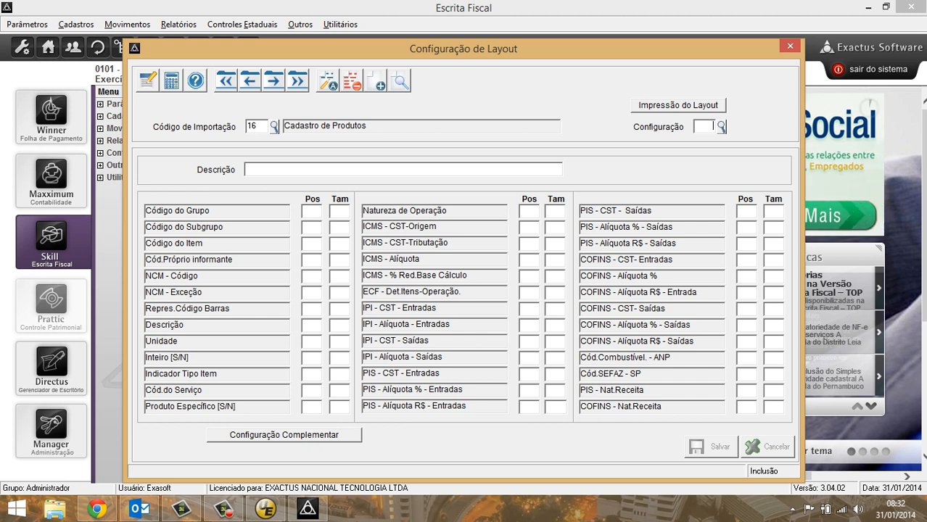
Look up the existing configurations for import code 16 and close the suggestion list
{"action": "key", "text": "Return"}
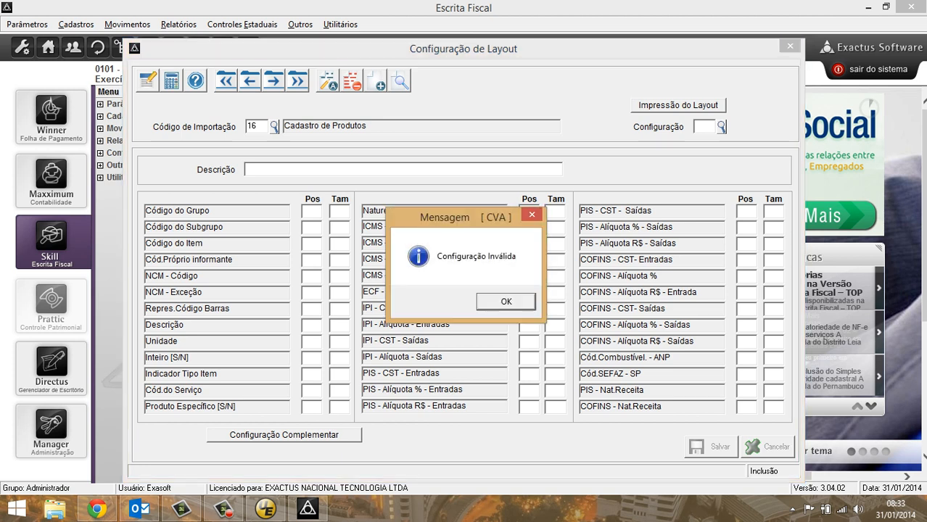
{"action": "key", "text": "Return"}
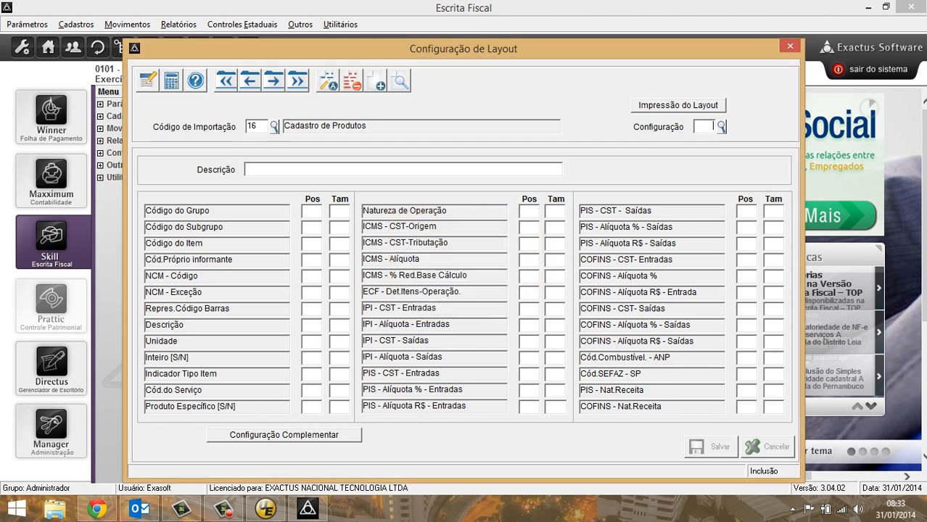
{"action": "key", "text": "F5"}
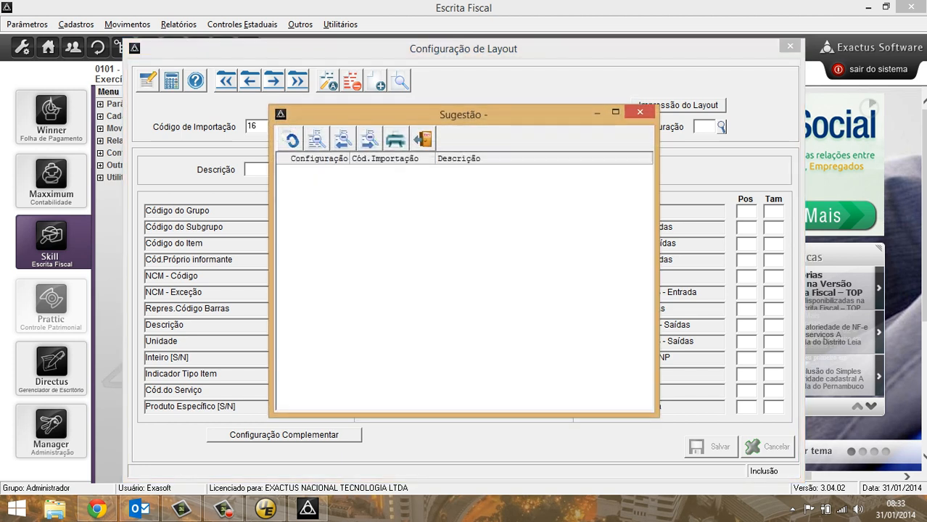
{"action": "left_click_drag", "start_coordinate": [464, 115], "coordinate": [427, 60]}
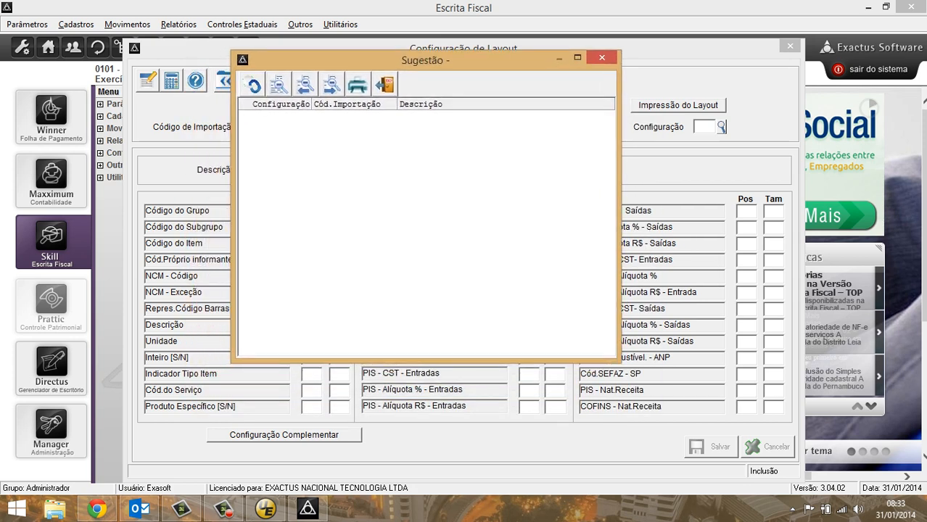
{"action": "left_click", "coordinate": [602, 57]}
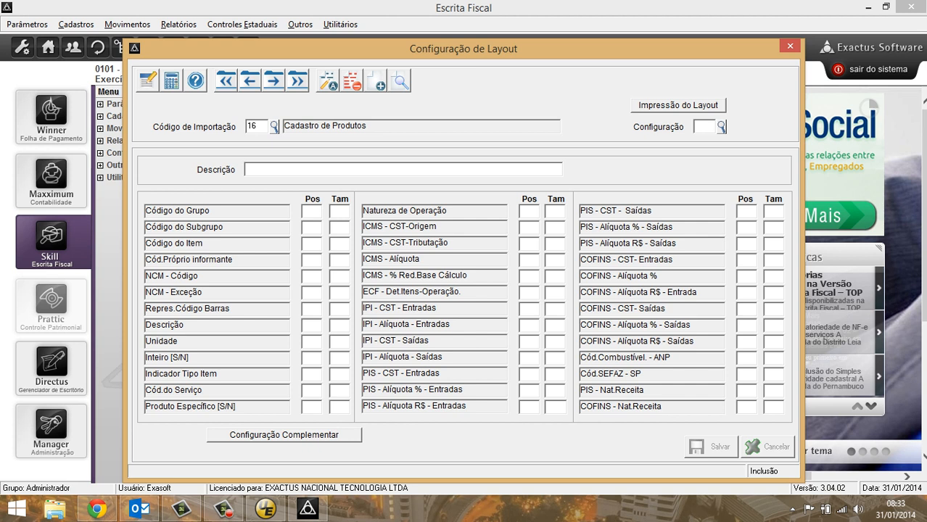
Create configuration 1 for import code 16 with the description "Cadastro de produto inventario"
{"action": "type", "text": "1"}
{"action": "key", "text": "Tab"}
{"action": "left_click", "coordinate": [710, 127]}
{"action": "key", "text": "Return"}
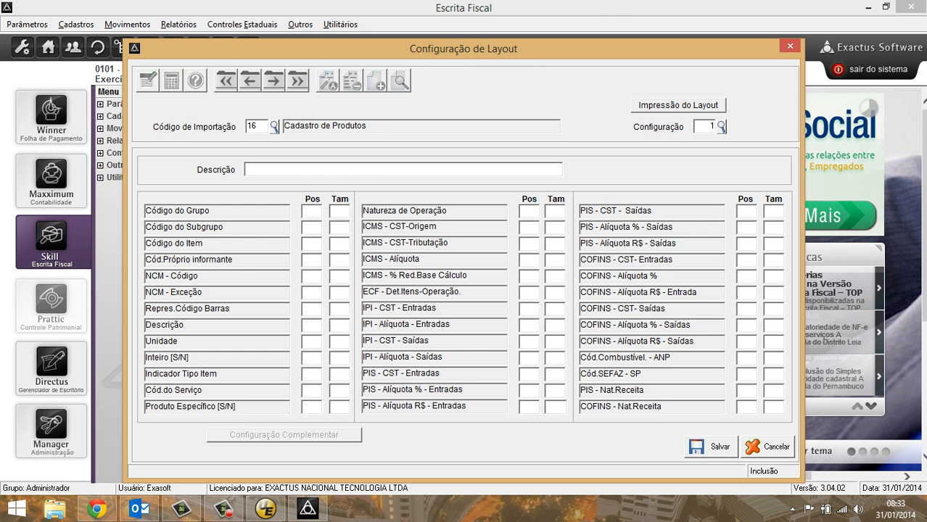
{"action": "type", "text": "Cadastro de produto inventario"}
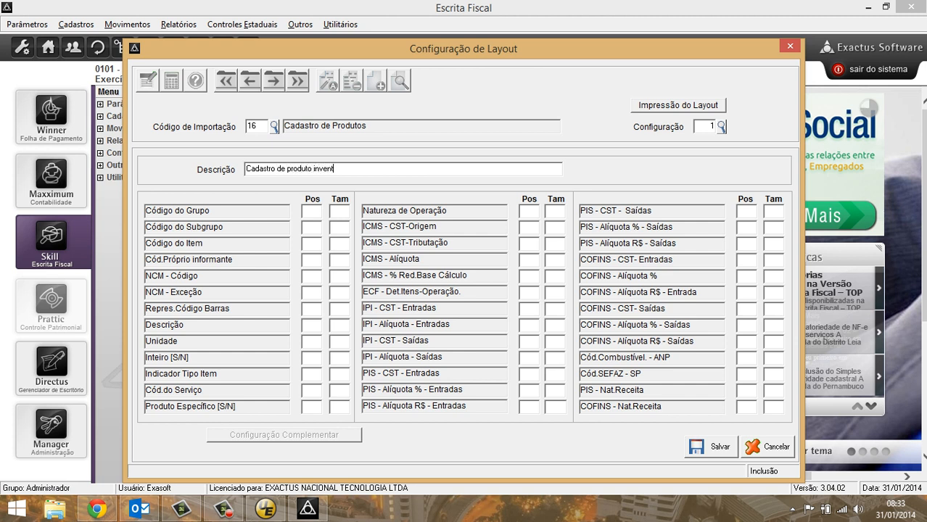
{"action": "key", "text": "Tab"}
Check the starting column of the first field in Inportação Inventario.prn and set the Pos of Código do Subgrupo to 1
{"action": "left_click", "coordinate": [265, 509]}
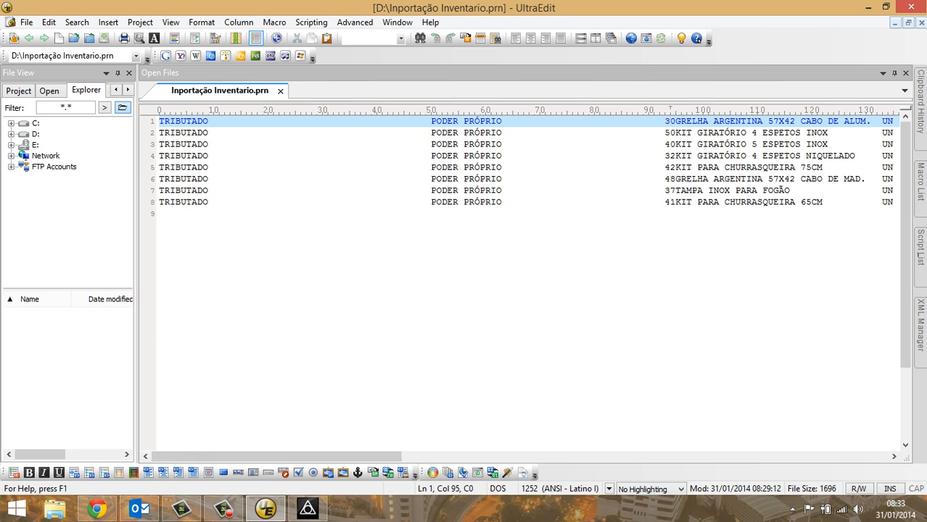
{"action": "key", "text": "Home"}
{"action": "left_click", "coordinate": [307, 510]}
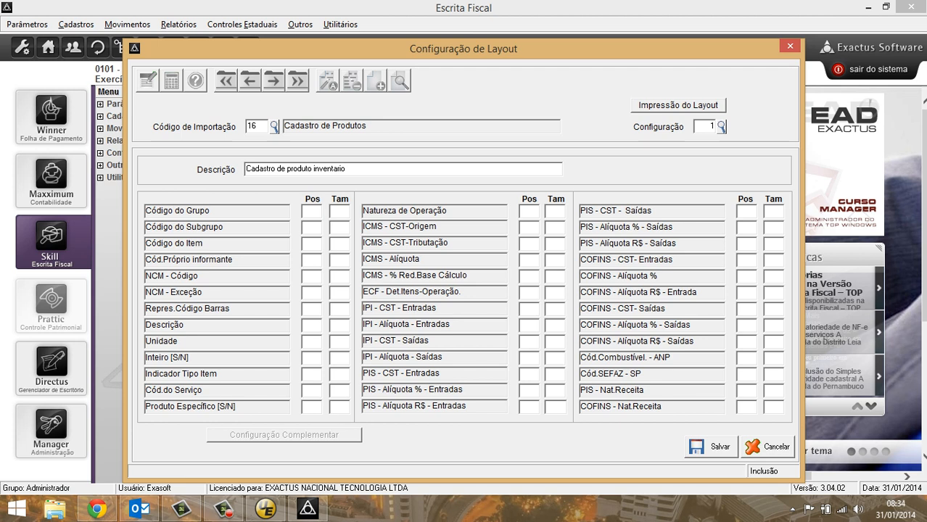
{"action": "left_click", "coordinate": [312, 228]}
Measure the length of TRIBUTADO on line 1 in UltraEdit and set the Tam of Código do Subgrupo to 9
{"action": "left_click", "coordinate": [266, 508]}
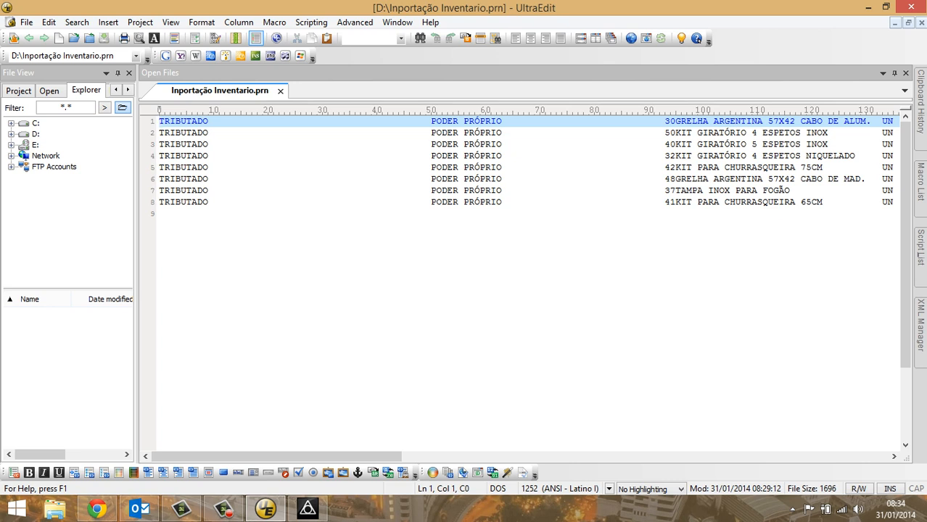
{"action": "key", "text": "shift+Right"}
{"action": "key", "text": "shift+Right"}
{"action": "key", "text": "shift+Right"}
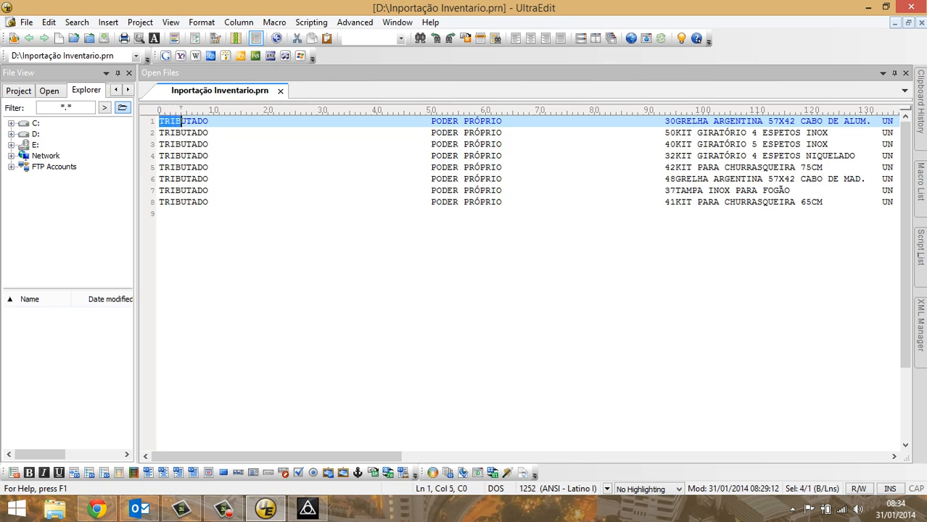
{"action": "key", "text": "shift+Right"}
{"action": "key", "text": "shift+Right"}
{"action": "key", "text": "shift+Right"}
{"action": "key", "text": "shift+Right"}
{"action": "key", "text": "shift+Right"}
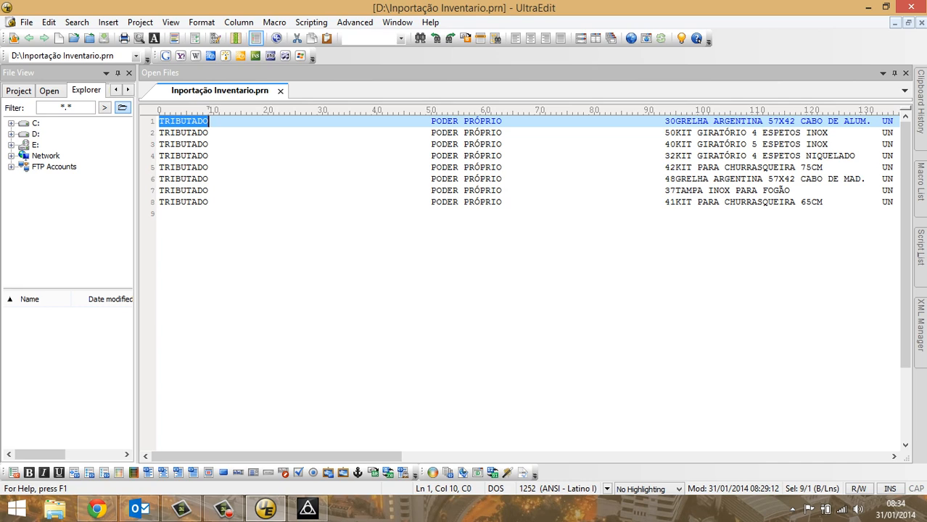
{"action": "left_click", "coordinate": [308, 508]}
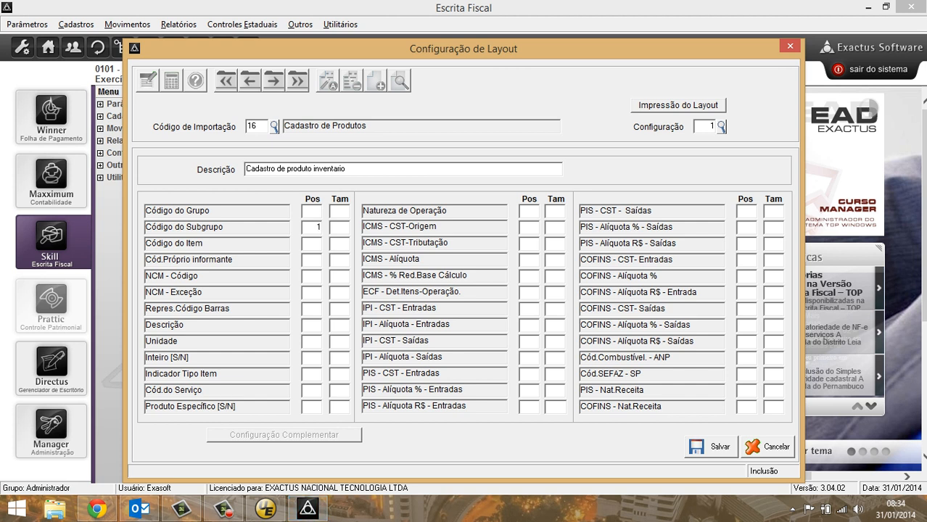
{"action": "type", "text": "9"}
Recheck the extent of TRIBUTADO on line 1 in UltraEdit and locate the starting column of PODER PRÓPRIO
{"action": "left_click", "coordinate": [266, 509]}
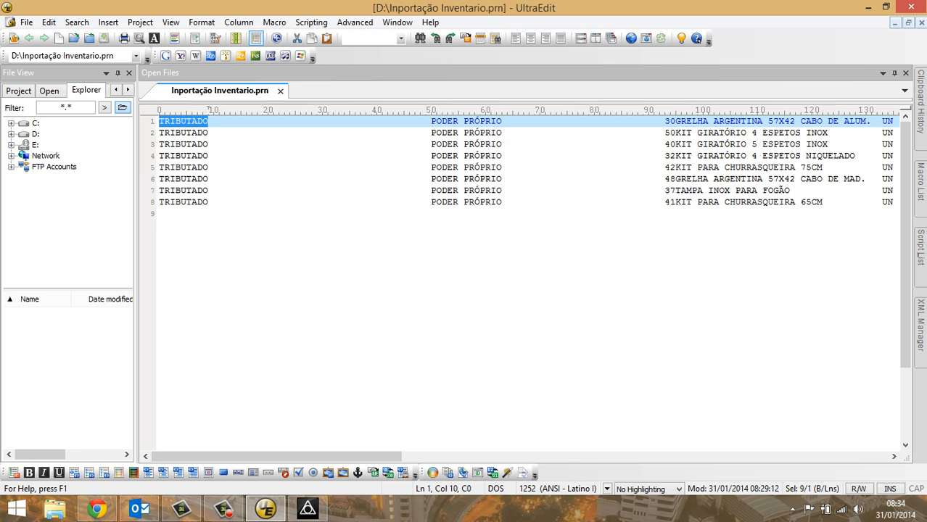
{"action": "key", "text": "Left"}
{"action": "key", "text": "Right"}
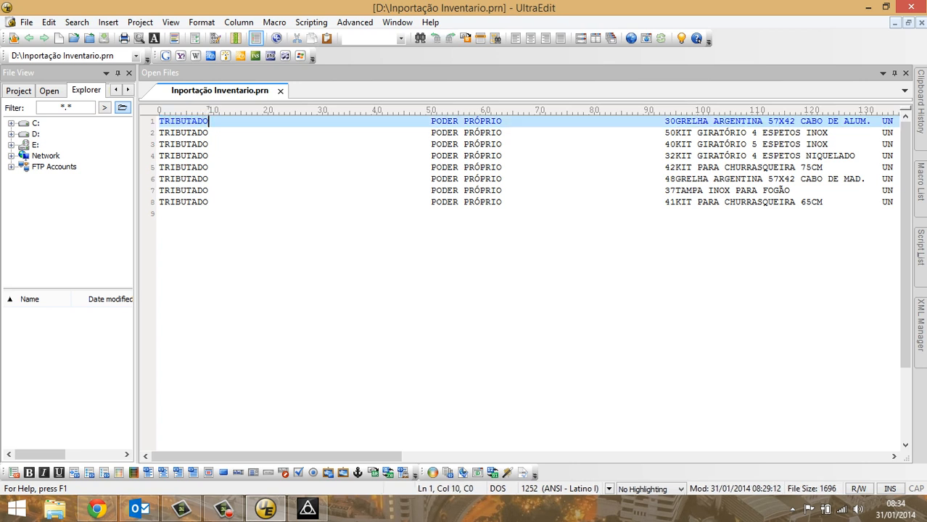
{"action": "key", "text": "shift+Home"}
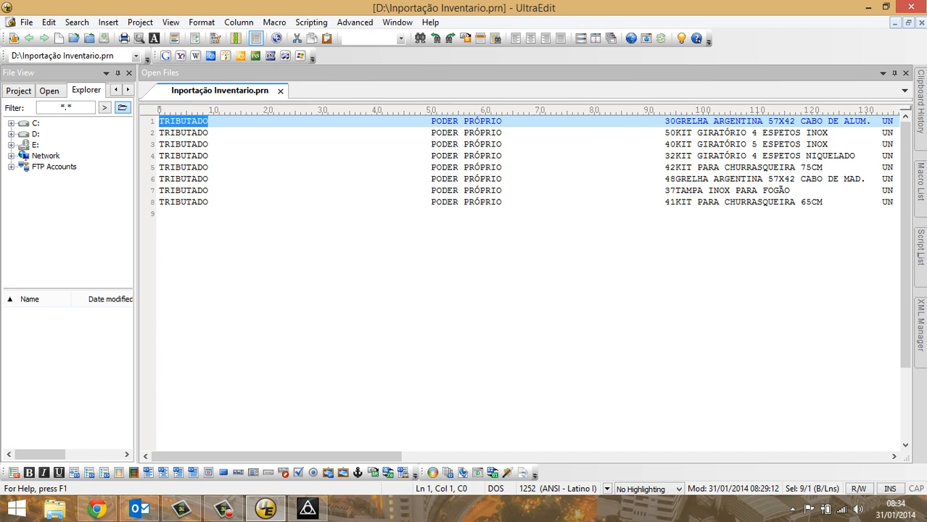
{"action": "scroll", "coordinate": [530, 283], "scroll_direction": "down", "scroll_amount": 2}
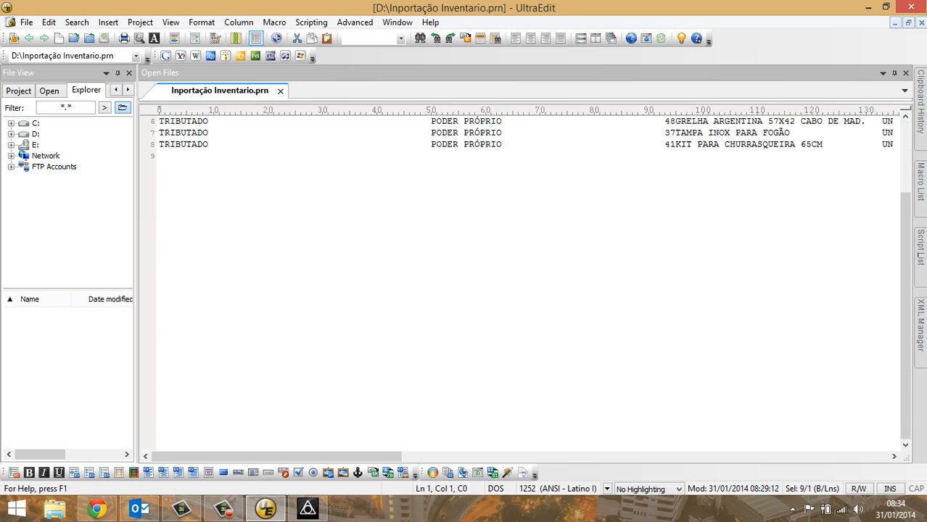
{"action": "scroll", "coordinate": [530, 283], "scroll_direction": "up", "scroll_amount": 2}
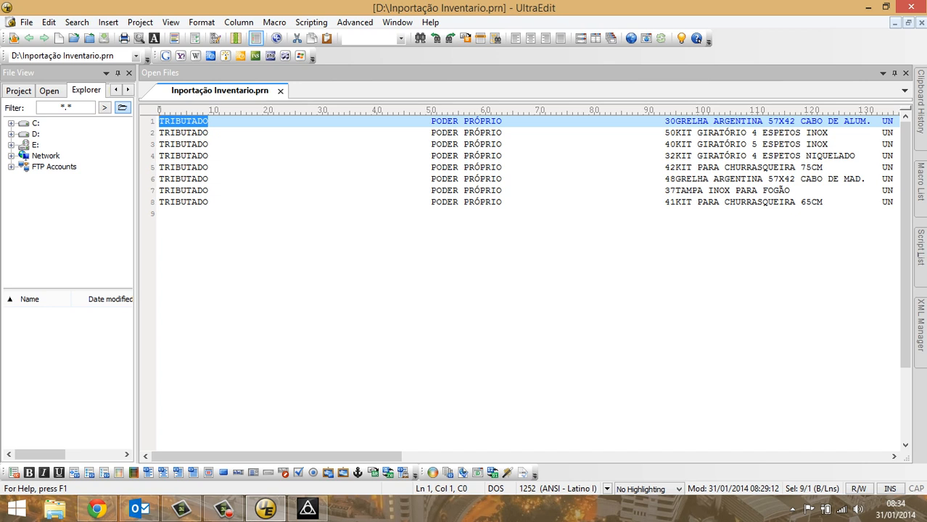
{"action": "left_click", "coordinate": [432, 121]}
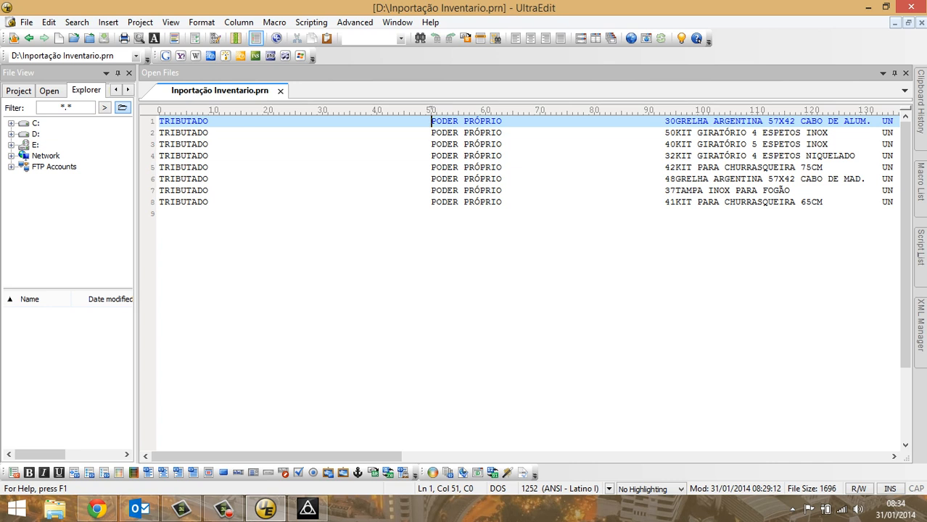
{"action": "mouse_move", "coordinate": [224, 508]}
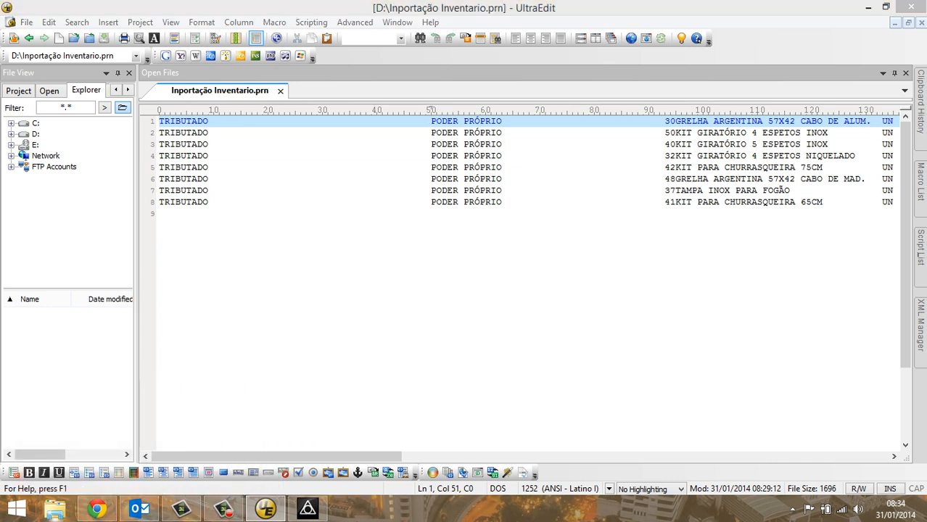
{"action": "key", "text": "super+e"}
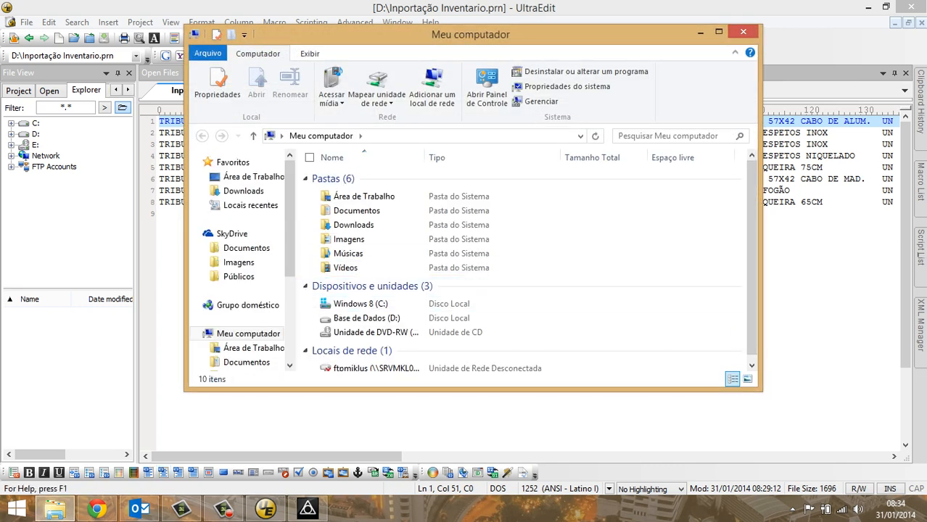
{"action": "left_click", "coordinate": [743, 31]}
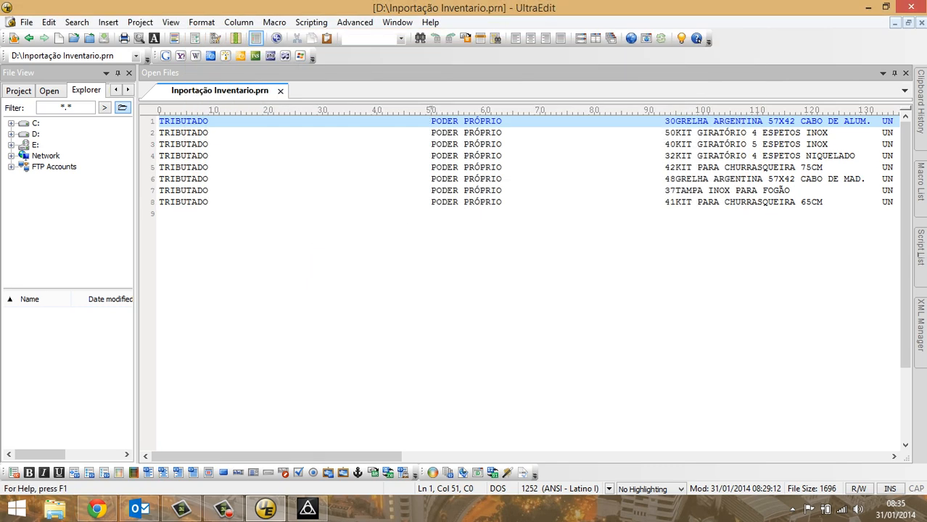
Open Inportação Inventario.xlsx from the desktop and check the Grupo and Sub Grupo columns of the first product
{"action": "key", "text": "super+d"}
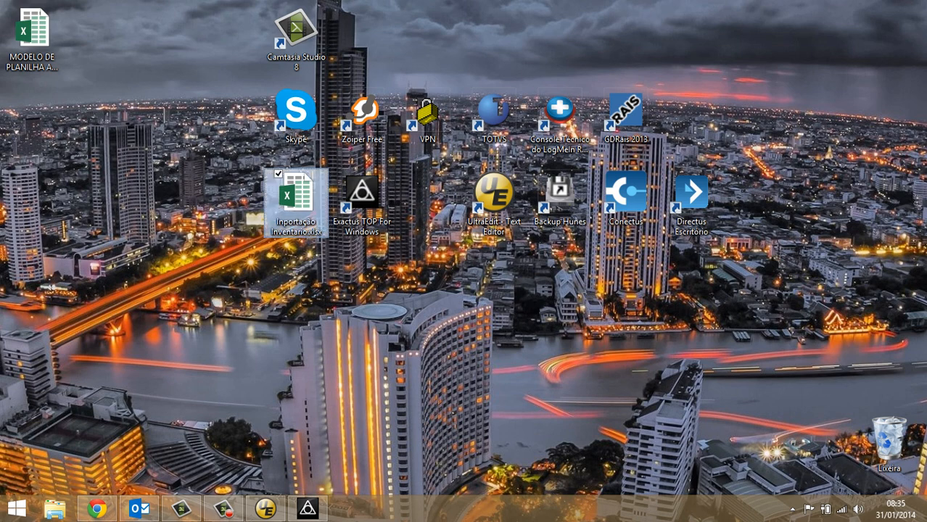
{"action": "double_click", "coordinate": [296, 200]}
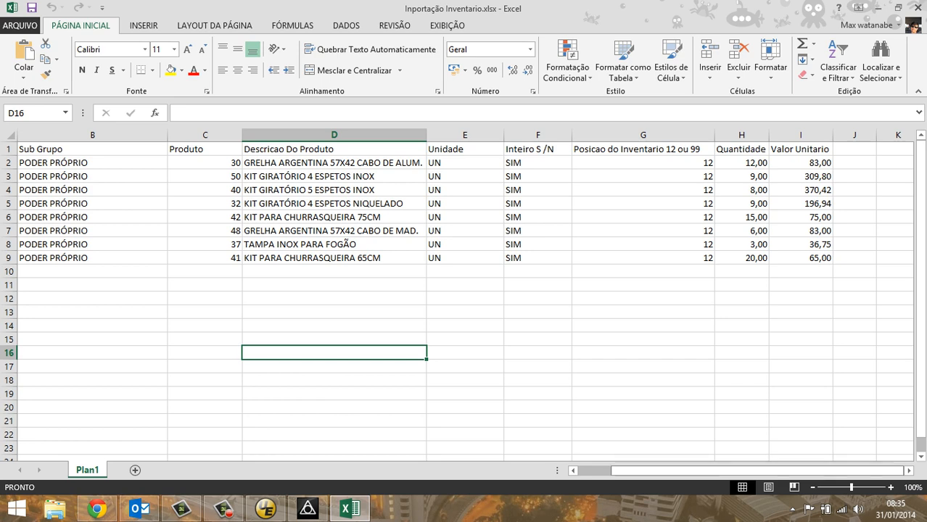
{"action": "left_click_drag", "start_coordinate": [739, 470], "coordinate": [705, 470]}
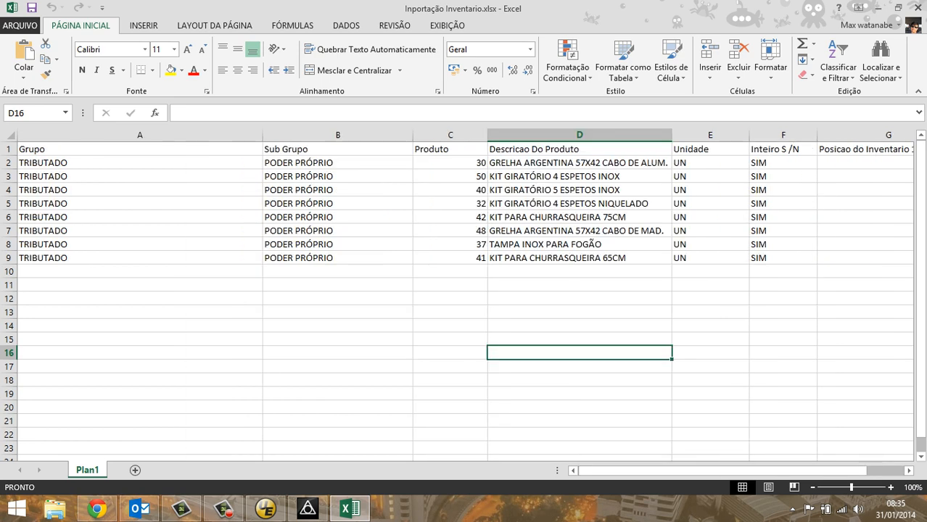
{"action": "left_click", "coordinate": [134, 164]}
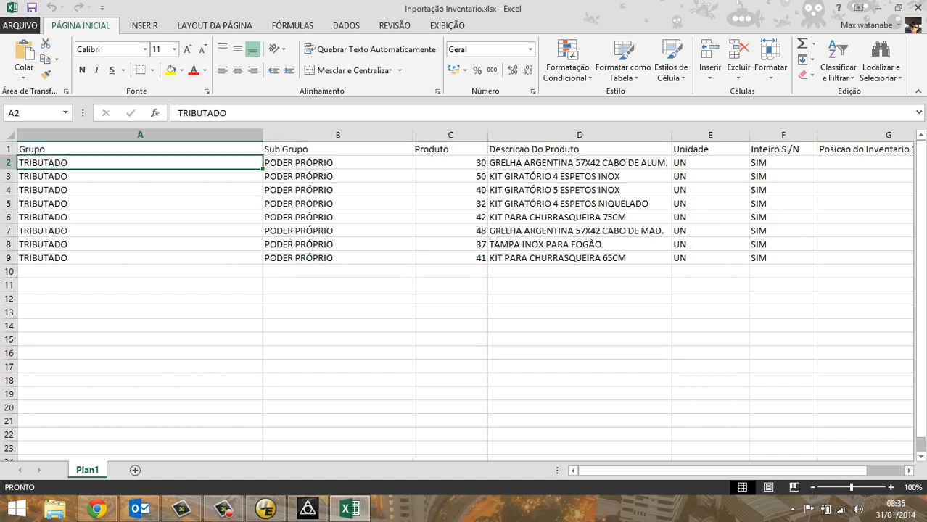
{"action": "left_click", "coordinate": [326, 163]}
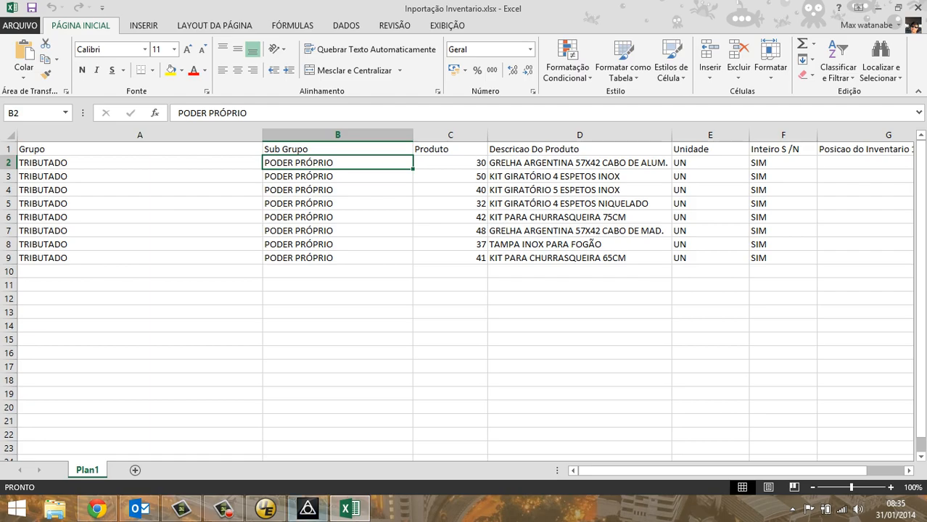
Return to Exactus TOP's layout configuration and set Código do Grupo to Pos 1 and Tam 9
{"action": "left_click", "coordinate": [307, 509]}
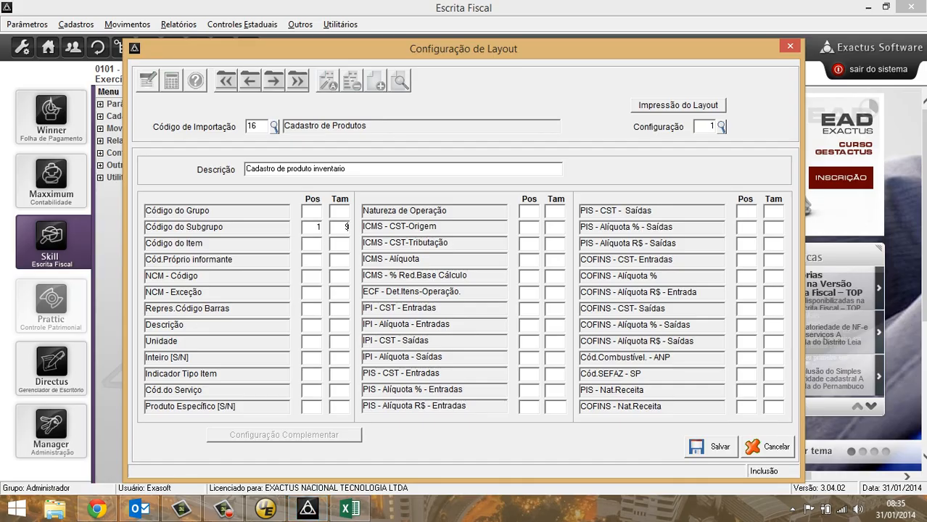
{"action": "left_click", "coordinate": [312, 211]}
{"action": "type", "text": "1"}
{"action": "key", "text": "Tab"}
{"action": "type", "text": "9"}
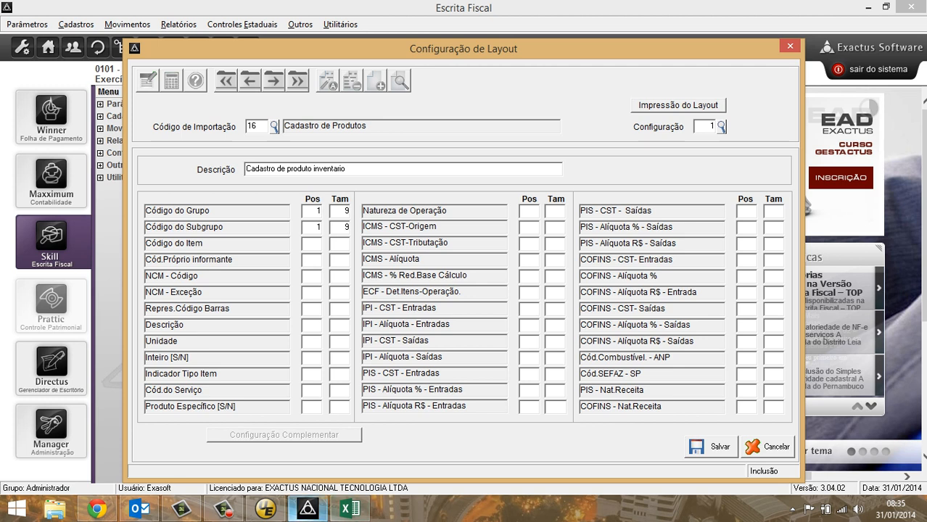
Switch to the Excel workbook Inportação Inventario.xlsx and check the first product's Grupo and Sub Grupo values
{"action": "left_click", "coordinate": [266, 509]}
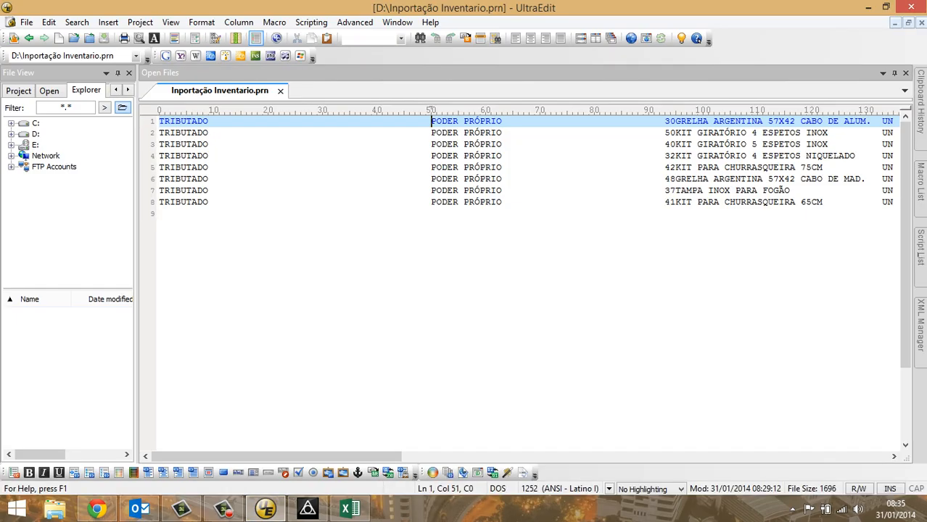
{"action": "left_click", "coordinate": [350, 509]}
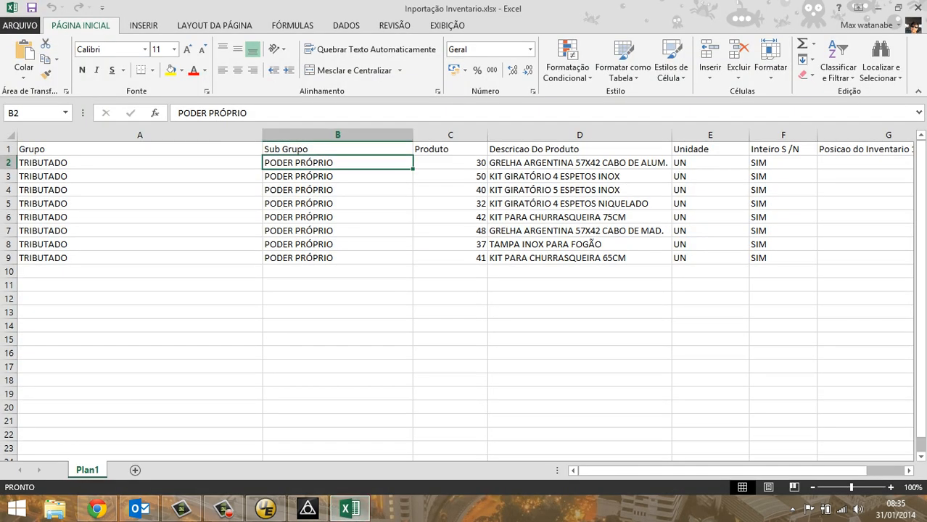
{"action": "left_click", "coordinate": [139, 163]}
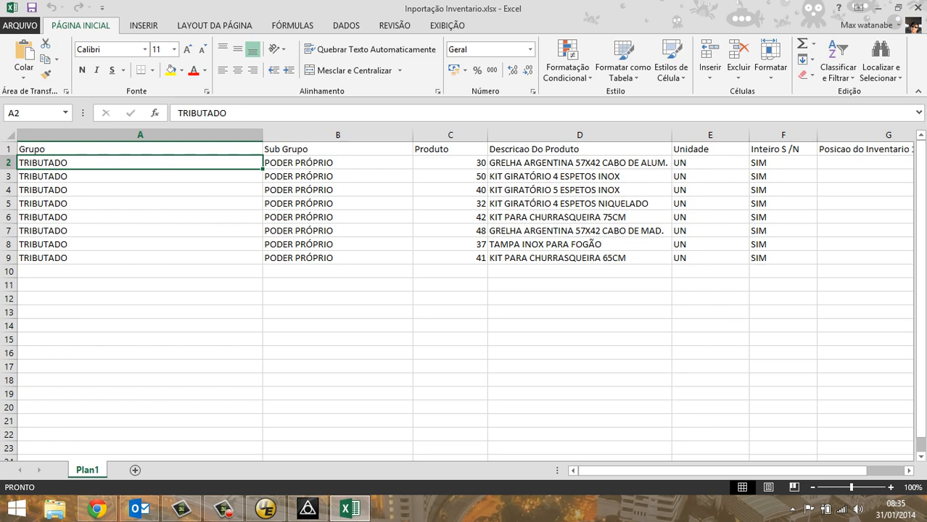
{"action": "left_click", "coordinate": [337, 163]}
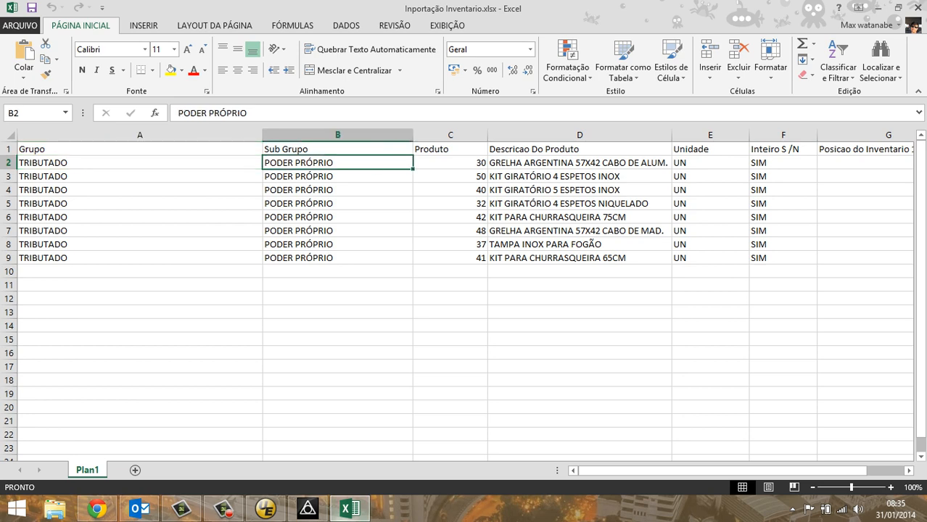
Measure the length of PODER PRÓPRIO on line 1 of the .prn file in UltraEdit, starting from its first character
{"action": "left_click", "coordinate": [266, 508]}
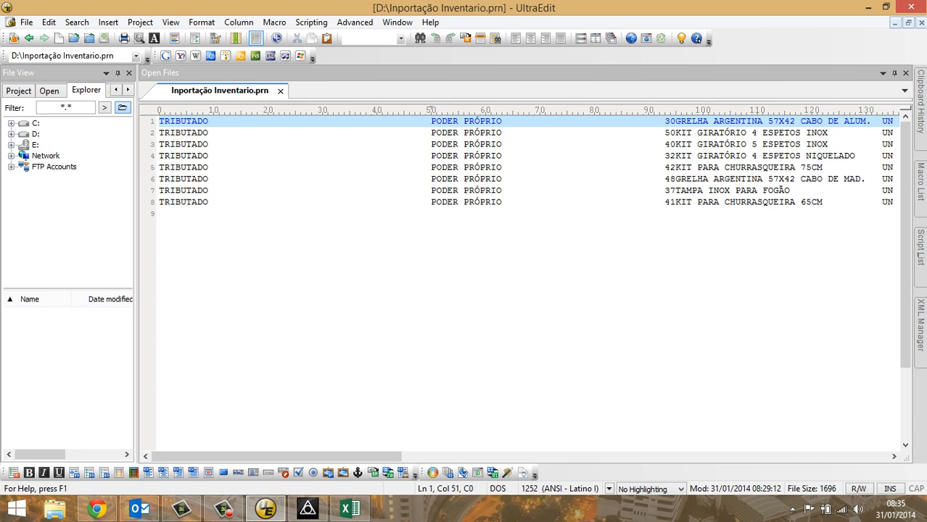
{"action": "key", "text": "shift+Right"}
{"action": "key", "text": "shift+Right"}
{"action": "key", "text": "shift+Right"}
{"action": "key", "text": "shift+Right"}
{"action": "key", "text": "shift+Right"}
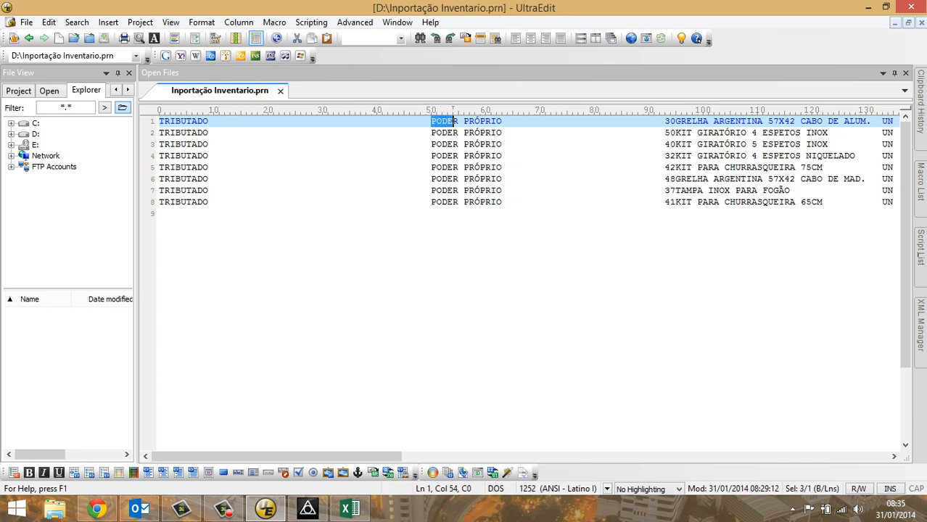
{"action": "key", "text": "shift+Right"}
{"action": "key", "text": "shift+Right"}
{"action": "key", "text": "shift+Right"}
{"action": "key", "text": "shift+Right"}
{"action": "key", "text": "shift+Right"}
{"action": "key", "text": "shift+Right"}
{"action": "key", "text": "shift+Right"}
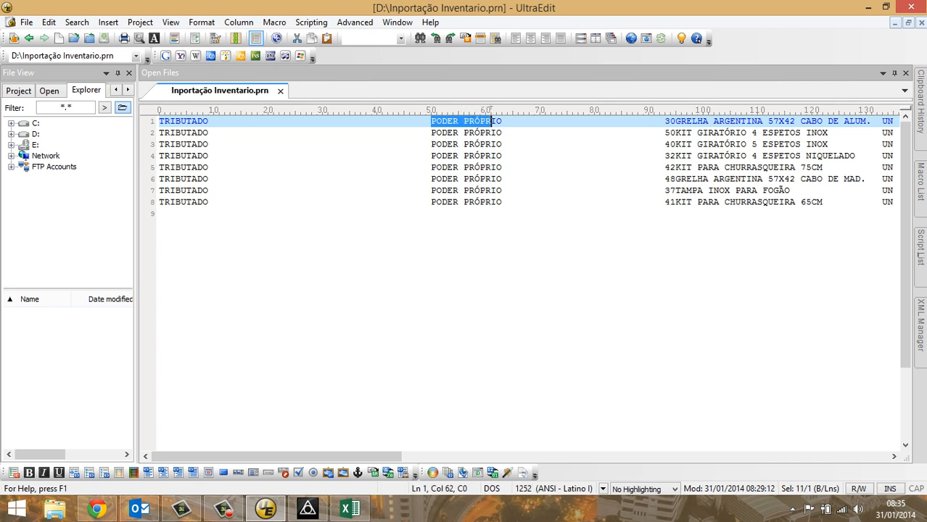
{"action": "key", "text": "shift+Right"}
{"action": "key", "text": "Left"}
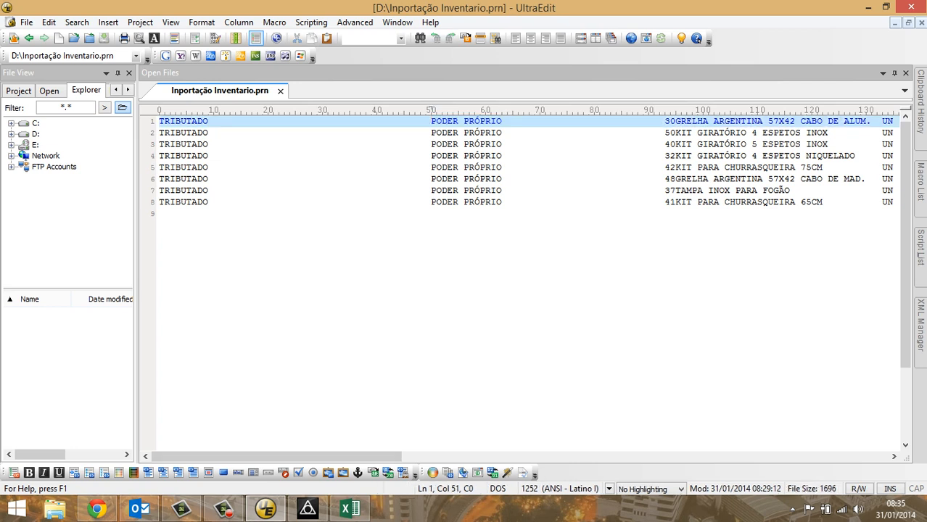
Return to Exactus TOP's layout configuration and set Código do Subgrupo to Pos 51 and Tam 13
{"action": "left_click", "coordinate": [307, 508]}
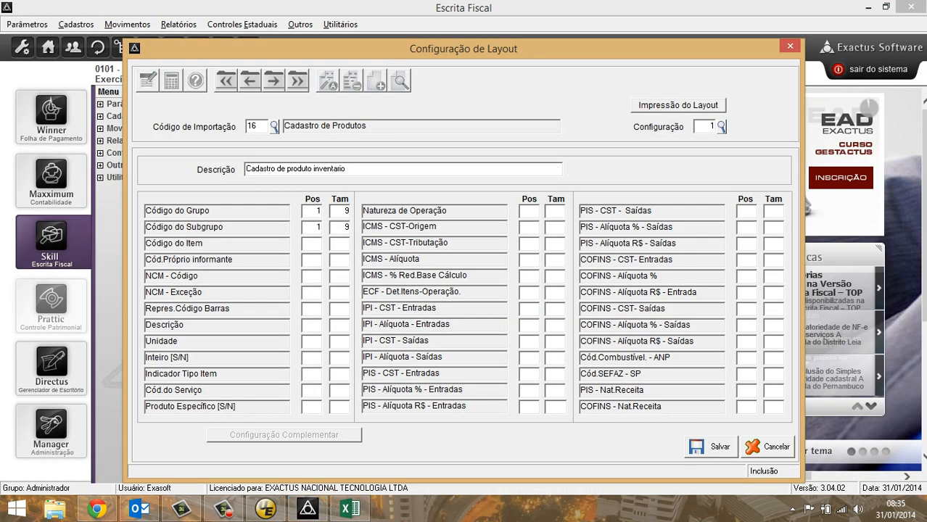
{"action": "double_click", "coordinate": [318, 227]}
{"action": "type", "text": "51"}
{"action": "key", "text": "Tab"}
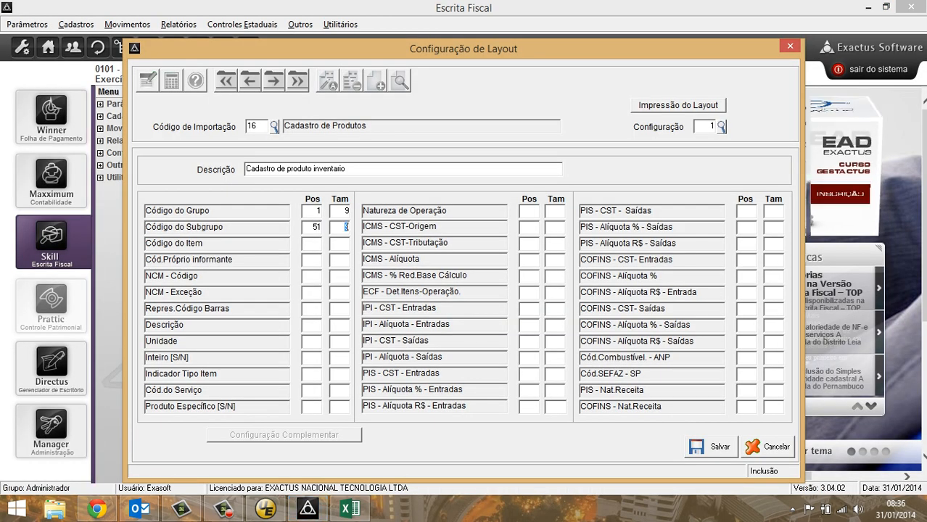
{"action": "type", "text": "13"}
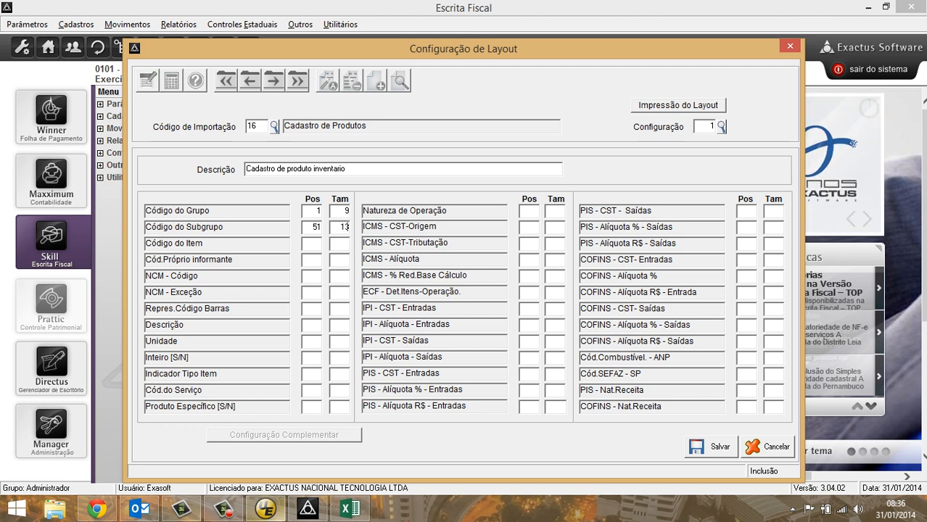
Recheck the full length of PODER PRÓPRIO on line 1 in UltraEdit, then return to the layout configuration in Exactus TOP
{"action": "left_click", "coordinate": [265, 509]}
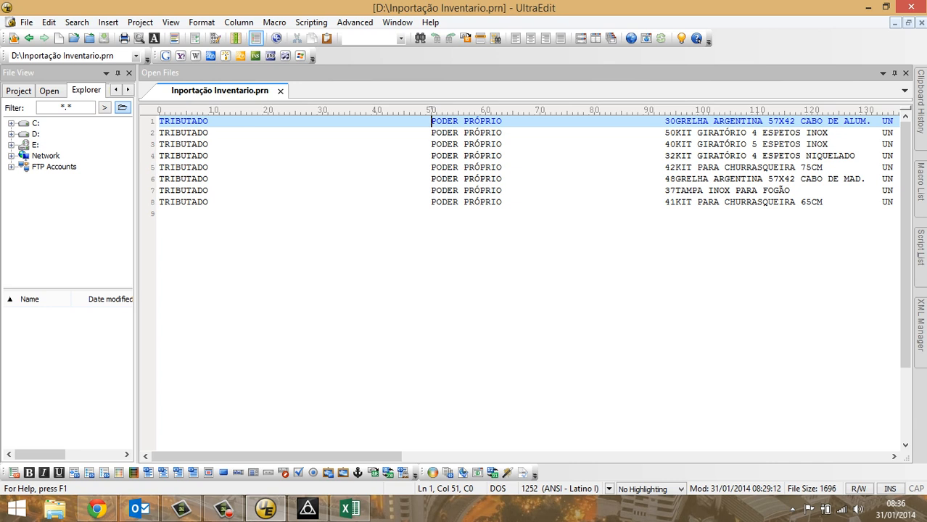
{"action": "left_click_drag", "start_coordinate": [431, 121], "coordinate": [501, 121]}
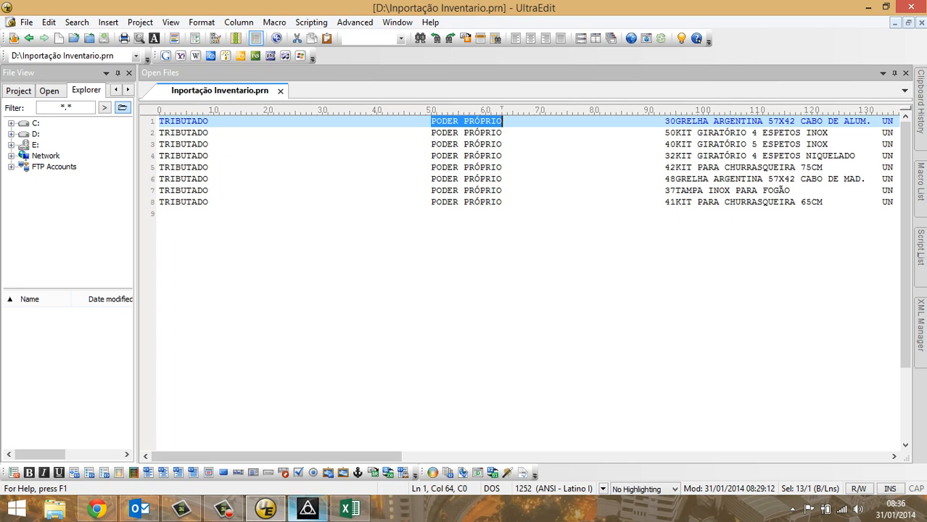
{"action": "left_click", "coordinate": [308, 509]}
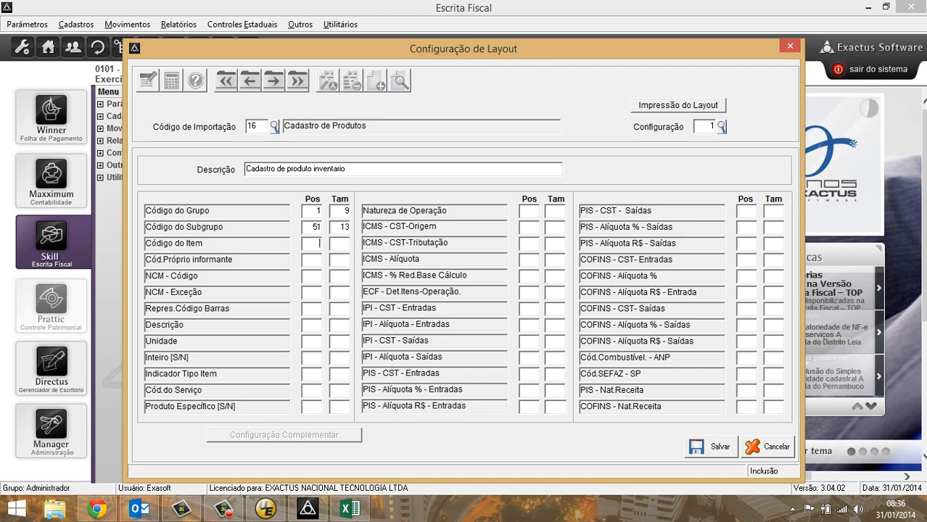
Locate the starting column of product code 30 on line 1 in UltraEdit and check its extent
{"action": "left_click", "coordinate": [266, 509]}
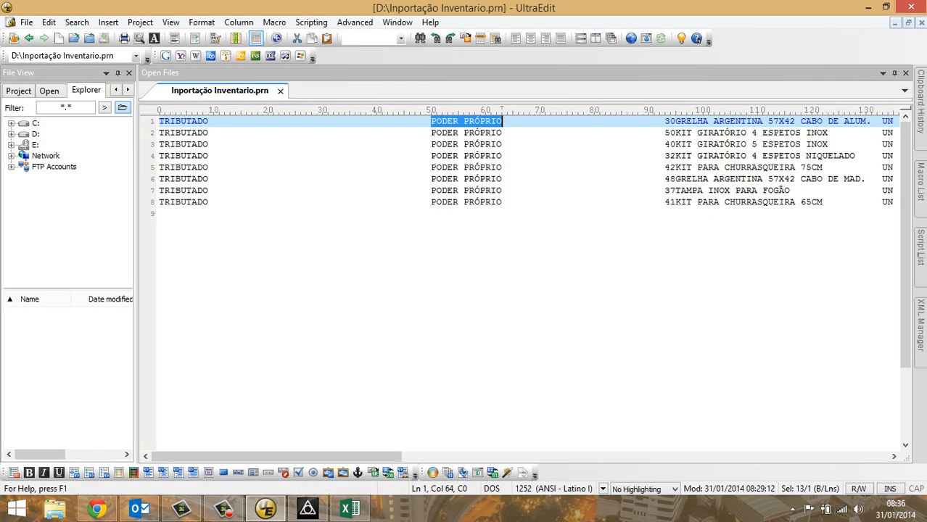
{"action": "left_click", "coordinate": [665, 121]}
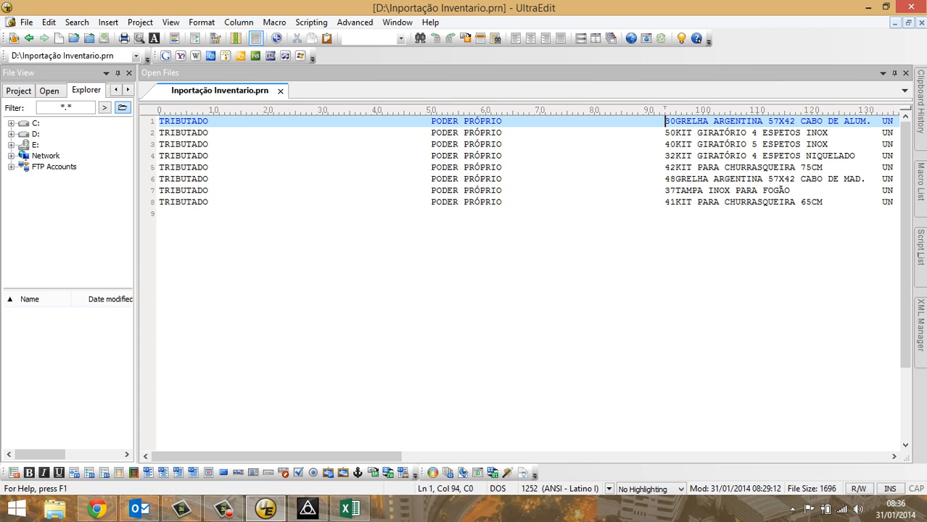
{"action": "key", "text": "Right"}
{"action": "key", "text": "Right"}
{"action": "key", "text": "shift+Left"}
{"action": "key", "text": "shift+Left"}
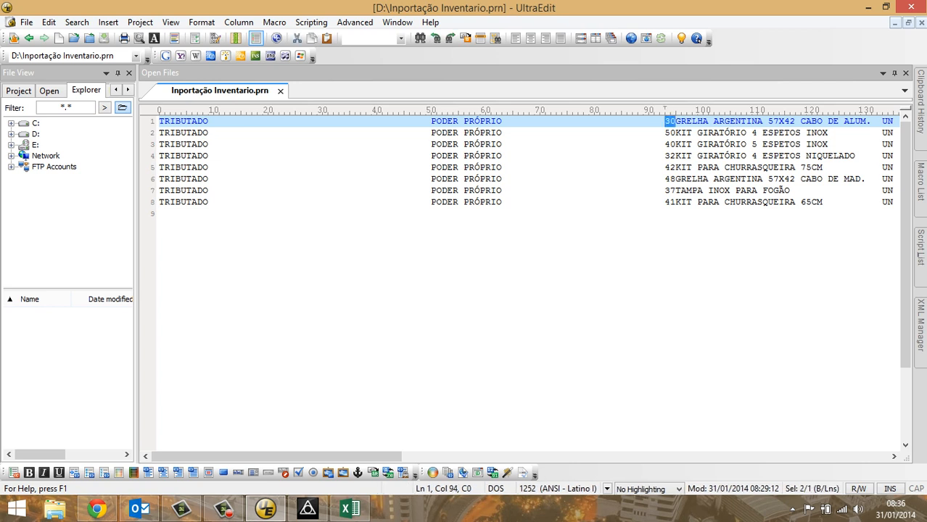
{"action": "key", "text": "Left"}
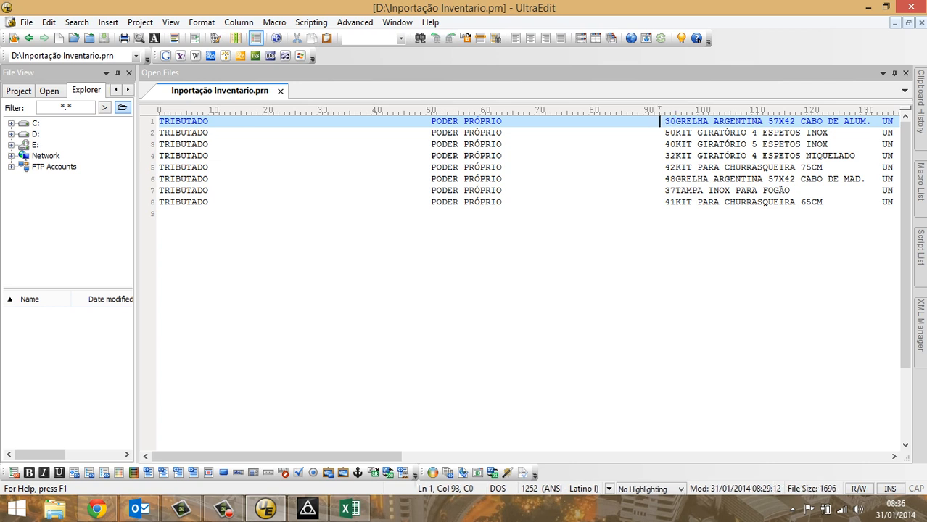
Measure the length of product code 30 on line 1, excluding the adjoining description, and recheck its starting column
{"action": "key", "text": "shift+Right"}
{"action": "key", "text": "shift+Right"}
{"action": "key", "text": "shift+Right"}
{"action": "key", "text": "shift+Right"}
{"action": "key", "text": "shift+Right"}
{"action": "key", "text": "shift+Right"}
{"action": "key", "text": "shift+Right"}
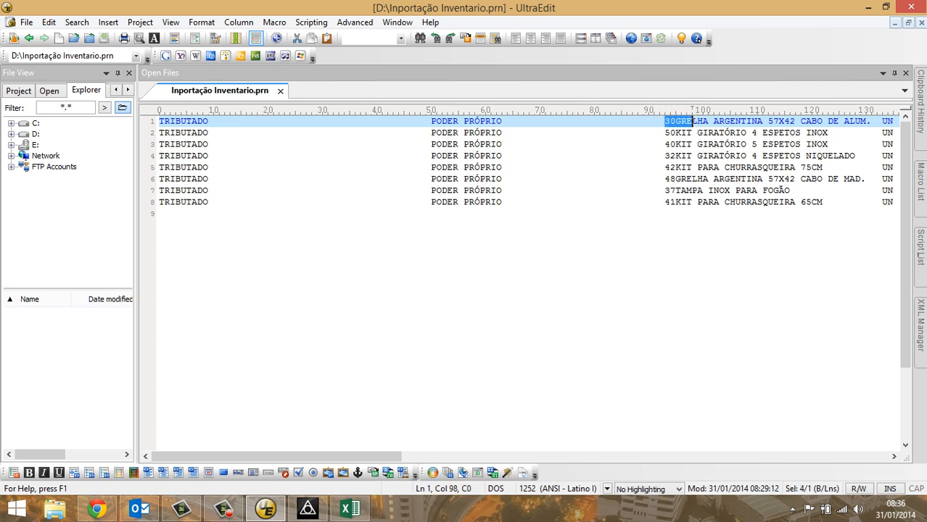
{"action": "key", "text": "Left"}
{"action": "key", "text": "Left"}
{"action": "key", "text": "Left"}
{"action": "key", "text": "Left"}
{"action": "key", "text": "Left"}
{"action": "key", "text": "Left"}
{"action": "key", "text": "Left"}
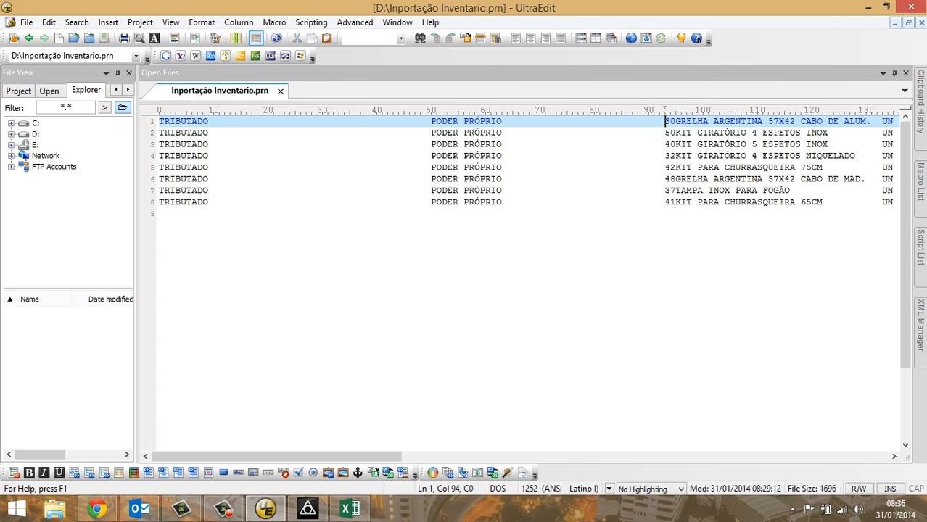
{"action": "key", "text": "shift+Right"}
{"action": "key", "text": "shift+Right"}
{"action": "key", "text": "Left"}
{"action": "key", "text": "shift+Right"}
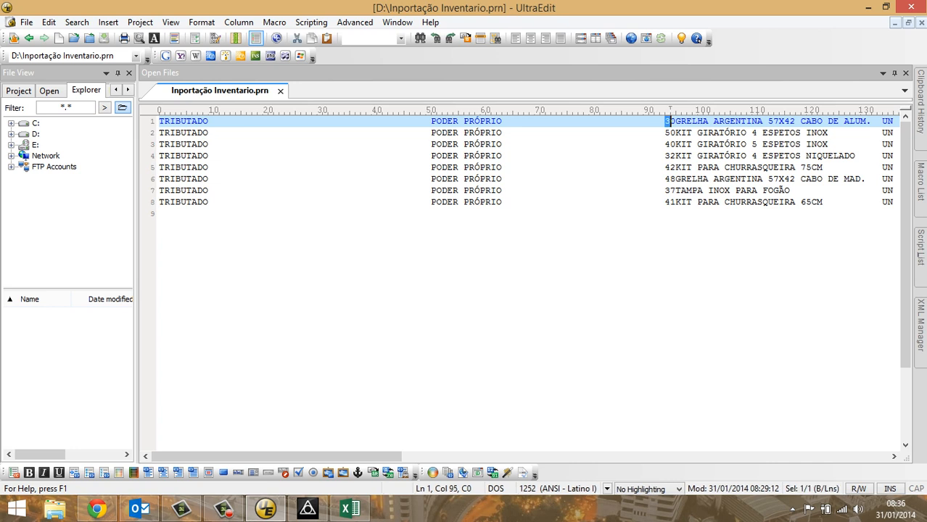
{"action": "key", "text": "shift+Right"}
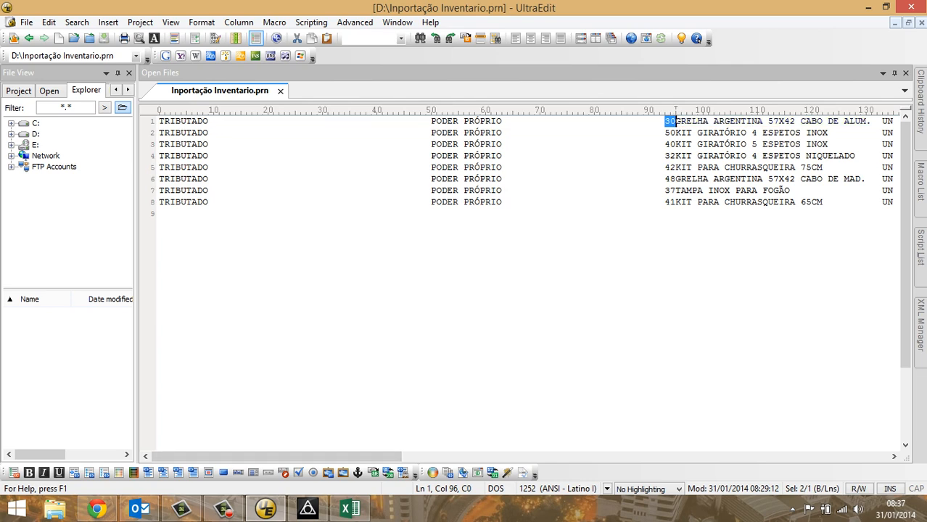
{"action": "key", "text": "Left"}
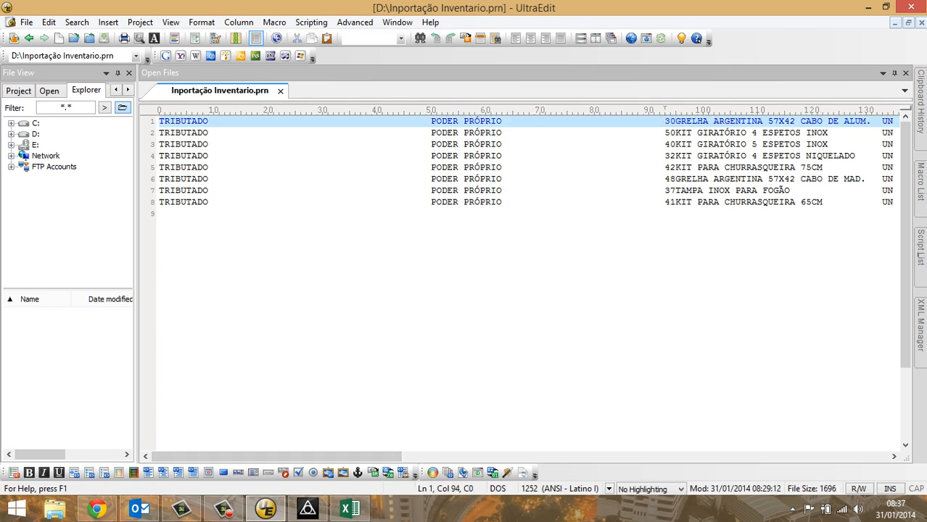
Return to Exactus TOP's layout configuration and set Código do Item to Pos 94 and Tam 2
{"action": "key", "text": "alt+Tab"}
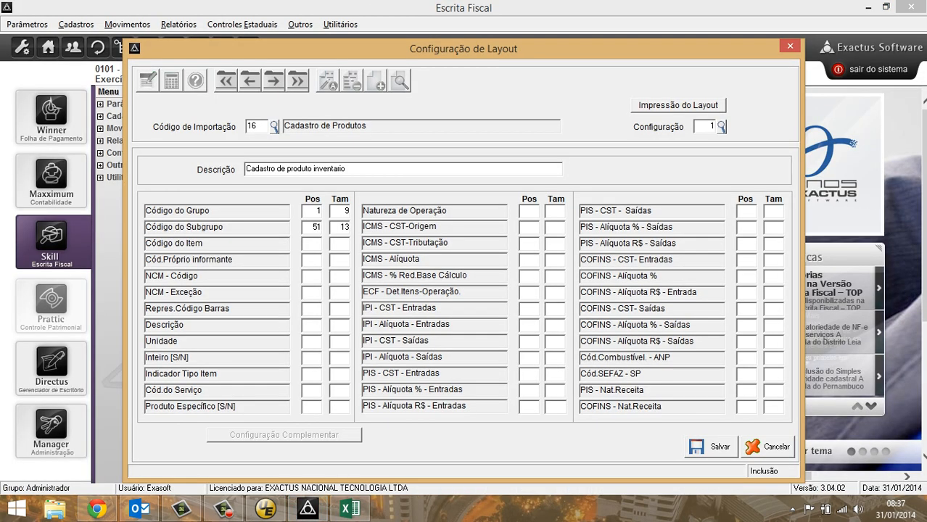
{"action": "type", "text": "94"}
{"action": "key", "text": "Tab"}
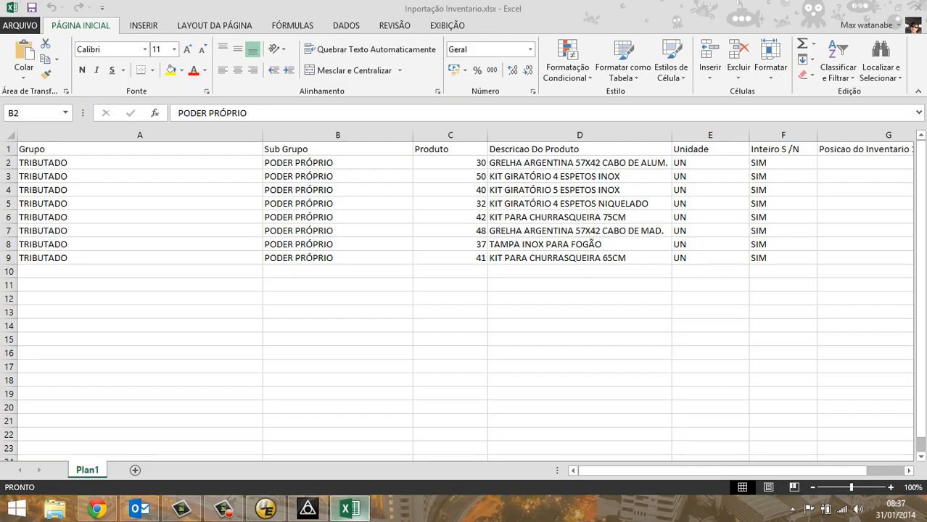
Check the product columns in the Excel workbook and locate the starting column of the line 1 description in UltraEdit
{"action": "left_click", "coordinate": [350, 509]}
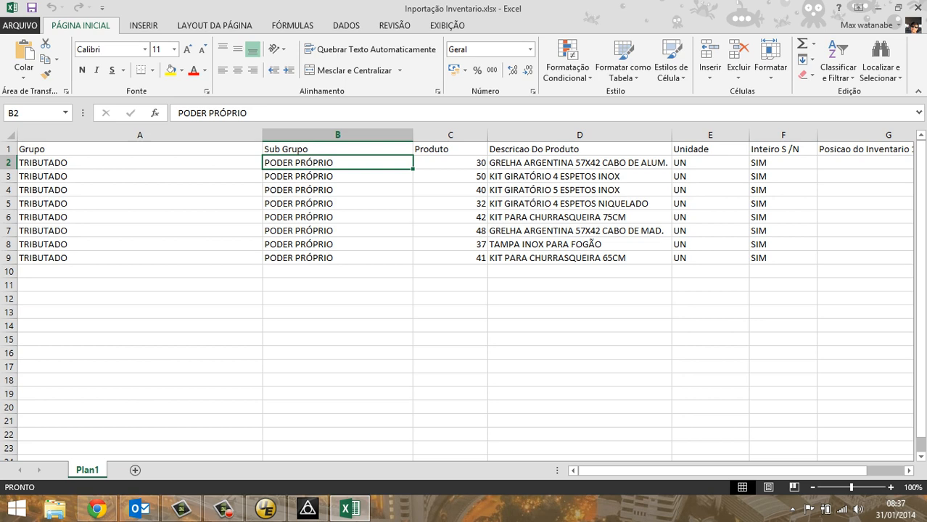
{"action": "left_click", "coordinate": [265, 508]}
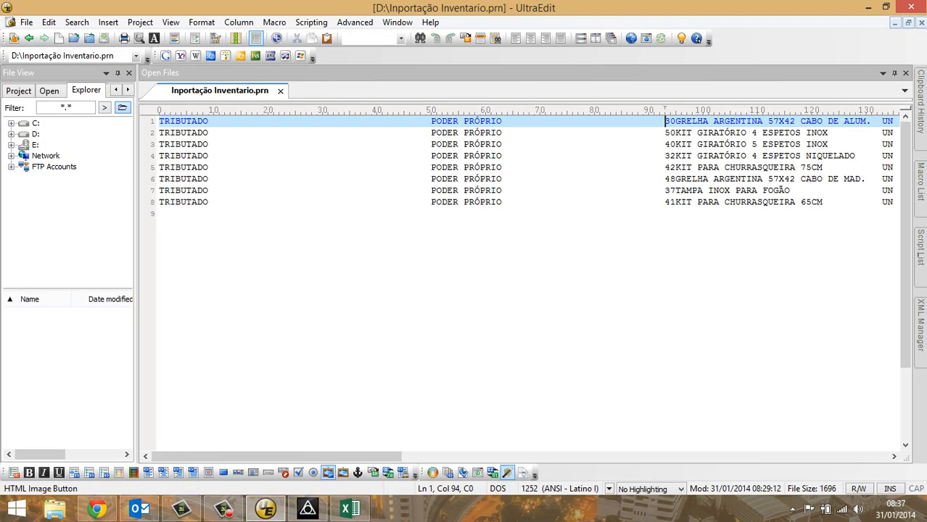
{"action": "left_click_drag", "start_coordinate": [330, 457], "coordinate": [444, 457]}
{"action": "key", "text": "Right"}
{"action": "key", "text": "Right"}
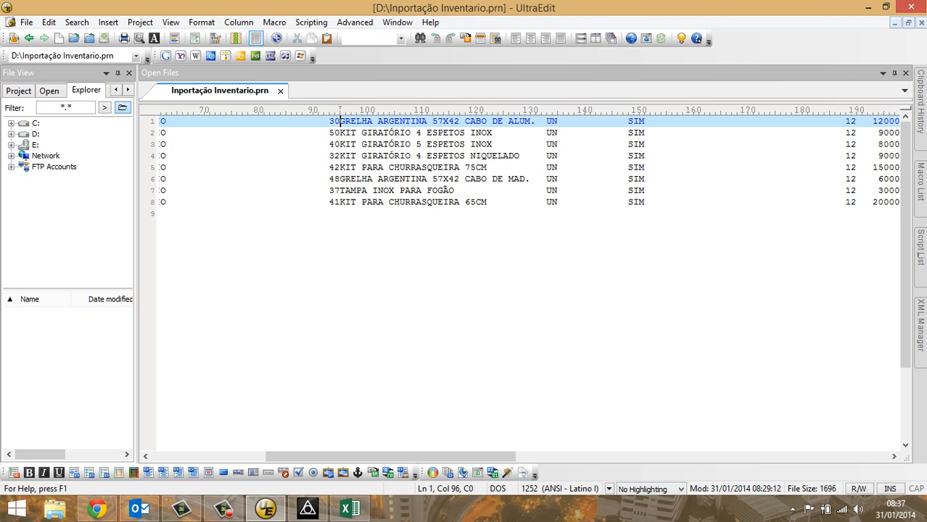
Recheck the description's starting column in UltraEdit and set the Pos of Descrição to 96 in Exactus TOP's layout configuration
{"action": "left_click", "coordinate": [307, 508]}
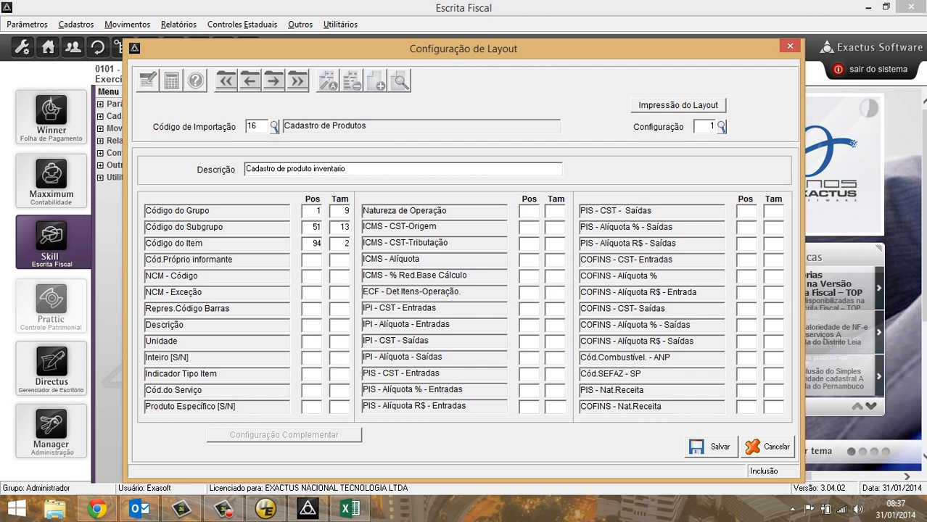
{"action": "left_click", "coordinate": [265, 510]}
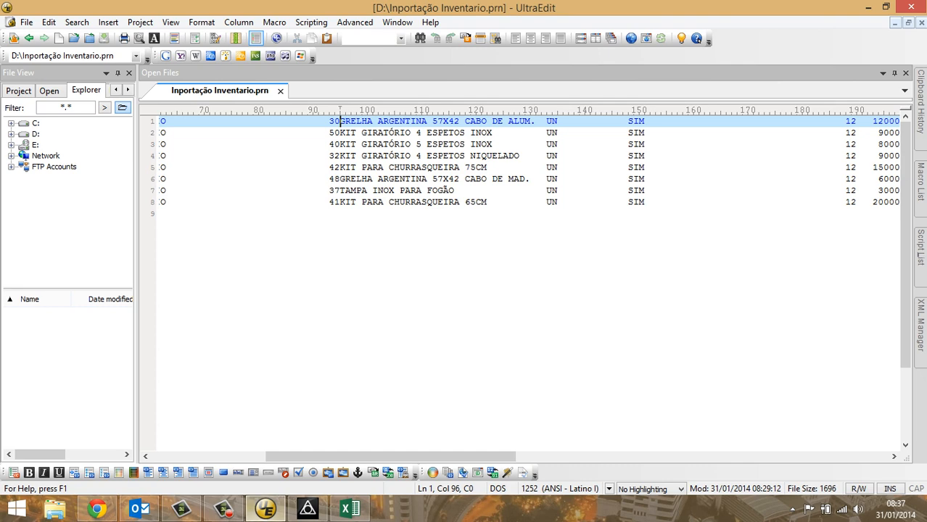
{"action": "left_click", "coordinate": [307, 509]}
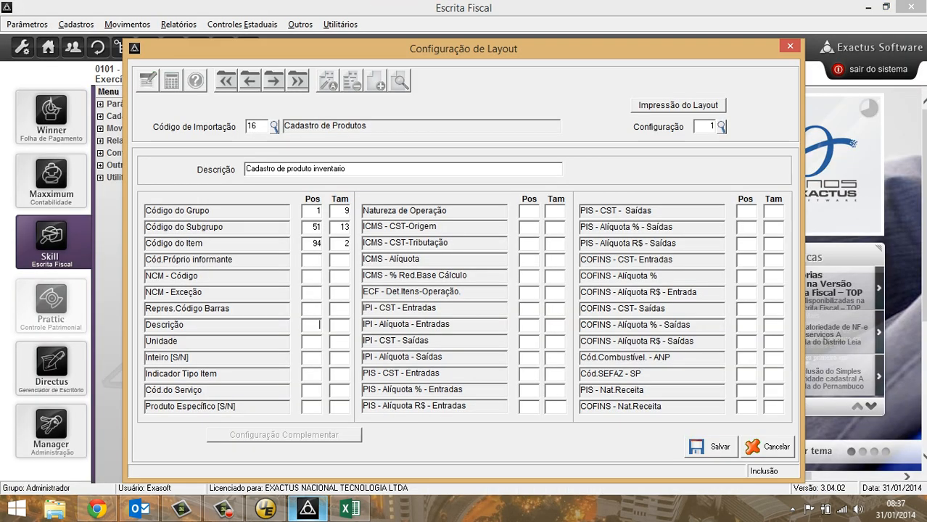
{"action": "left_click", "coordinate": [317, 325]}
{"action": "type", "text": "98"}
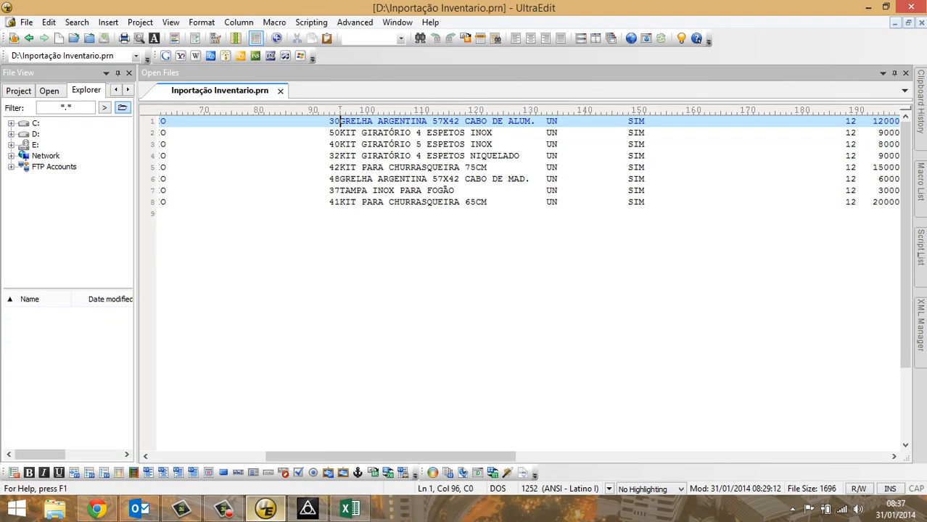
Measure the line 1 description in UltraEdit and set the Tam of Descrição to 36 in Exactus TOP's layout configuration
{"action": "left_click", "coordinate": [265, 510]}
{"action": "left_click_drag", "start_coordinate": [340, 121], "coordinate": [535, 121]}
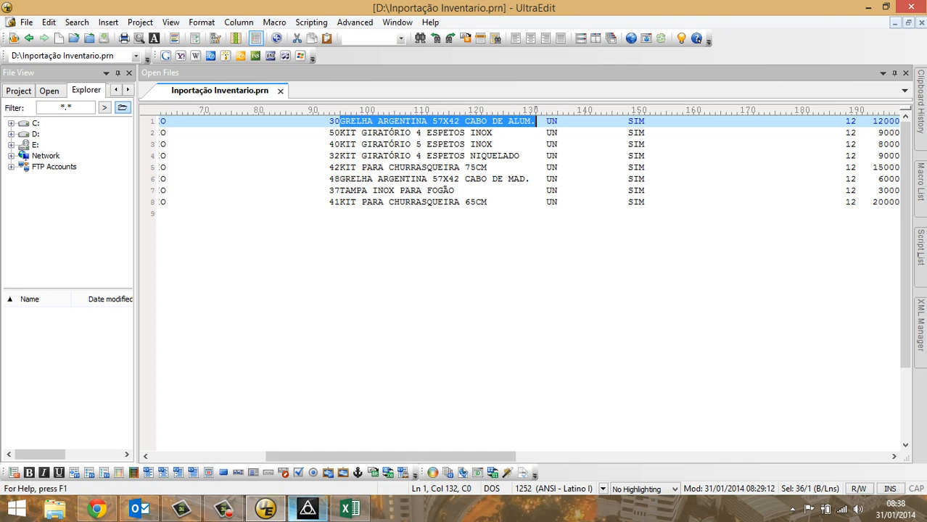
{"action": "left_click", "coordinate": [308, 508]}
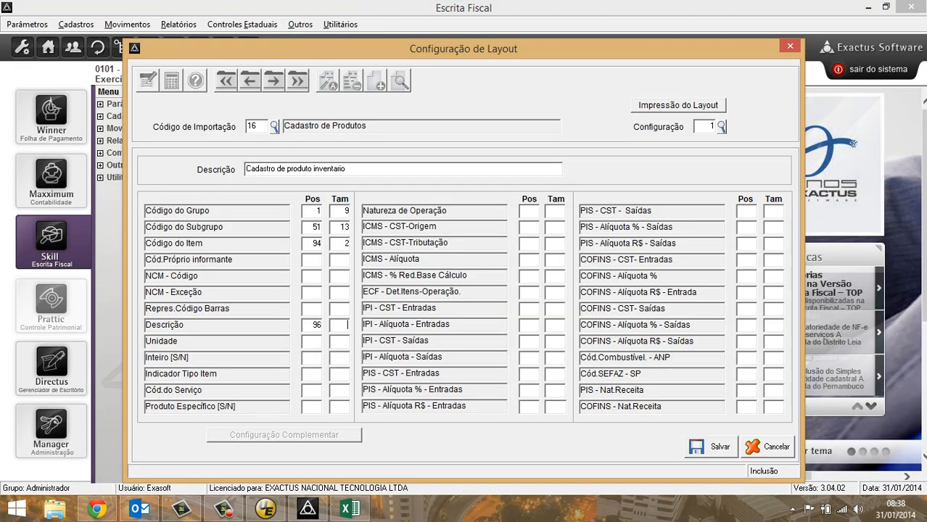
{"action": "left_click", "coordinate": [339, 324]}
{"action": "type", "text": "38"}
{"action": "double_click", "coordinate": [316, 325]}
{"action": "left_click", "coordinate": [340, 325]}
{"action": "double_click", "coordinate": [341, 325]}
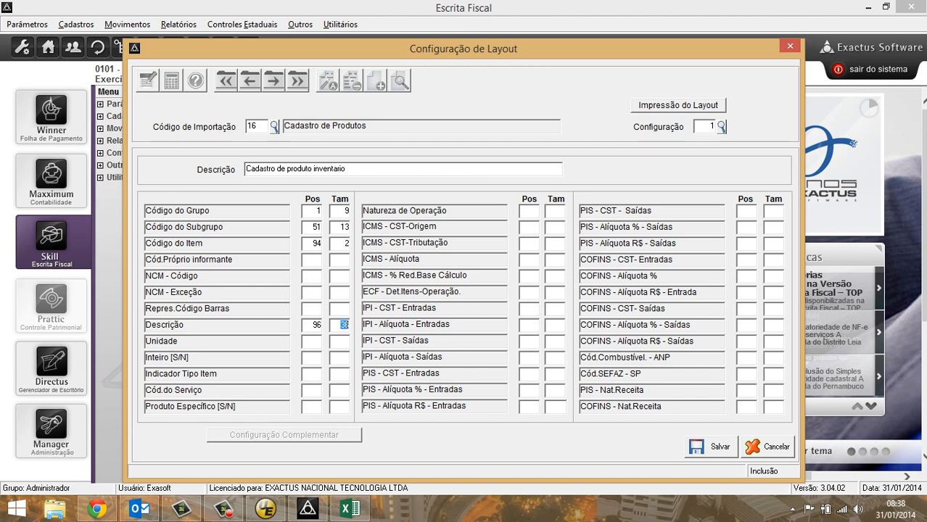
Switch to UltraEdit and compare the end column of the line 1 description with the descriptions on the lines below
{"action": "left_click", "coordinate": [265, 507]}
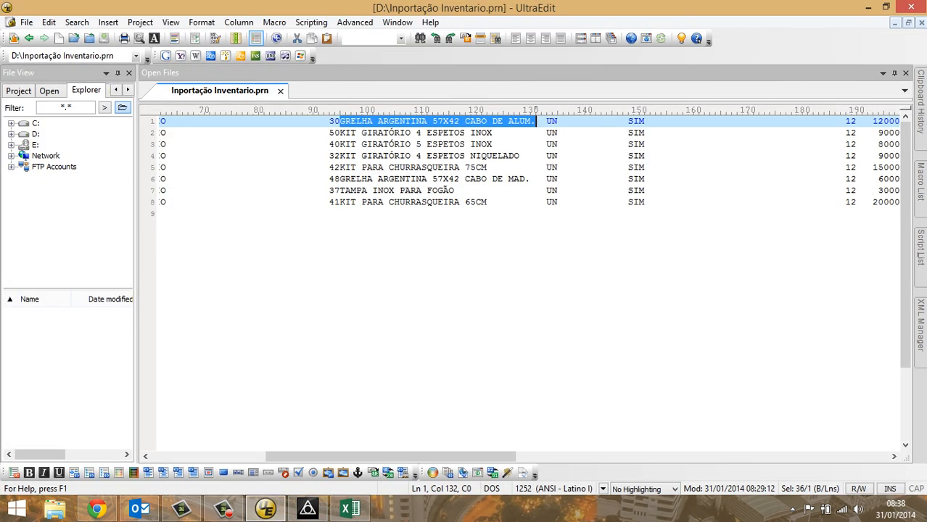
{"action": "key", "text": "Right"}
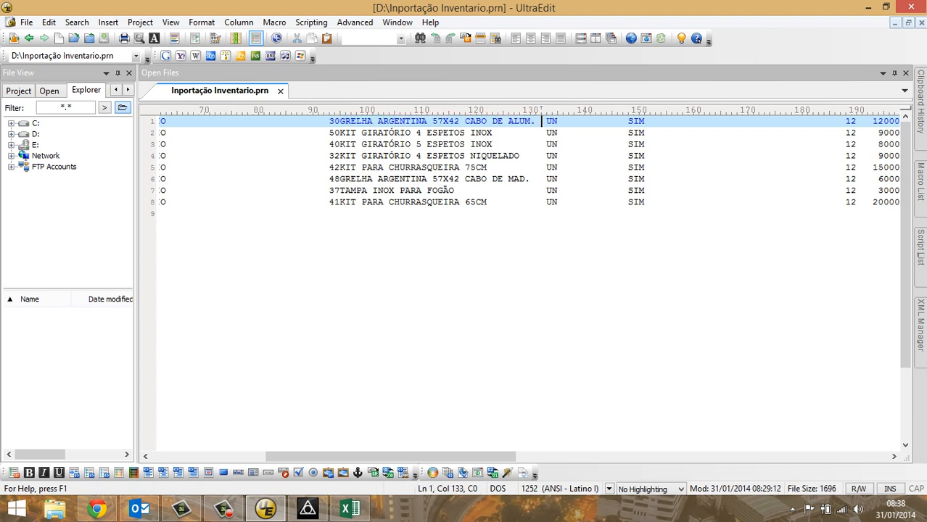
{"action": "key", "text": "Left"}
{"action": "key", "text": "Down"}
{"action": "key", "text": "Down"}
{"action": "key", "text": "Down"}
{"action": "key", "text": "Down"}
{"action": "key", "text": "Down"}
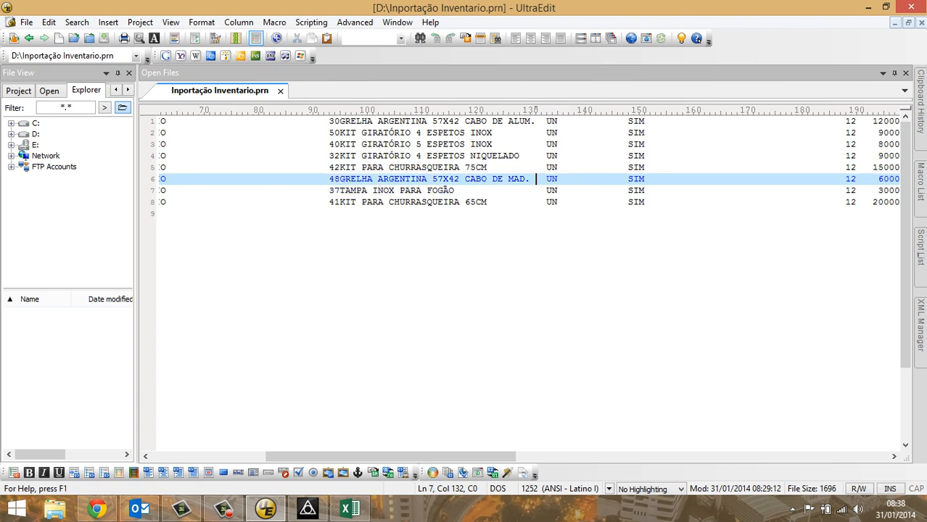
{"action": "key", "text": "Up"}
{"action": "key", "text": "Up"}
{"action": "key", "text": "Up"}
{"action": "key", "text": "Up"}
{"action": "key", "text": "Left"}
{"action": "key", "text": "Left"}
{"action": "key", "text": "Left"}
{"action": "key", "text": "Left"}
{"action": "key", "text": "Left"}
{"action": "key", "text": "Left"}
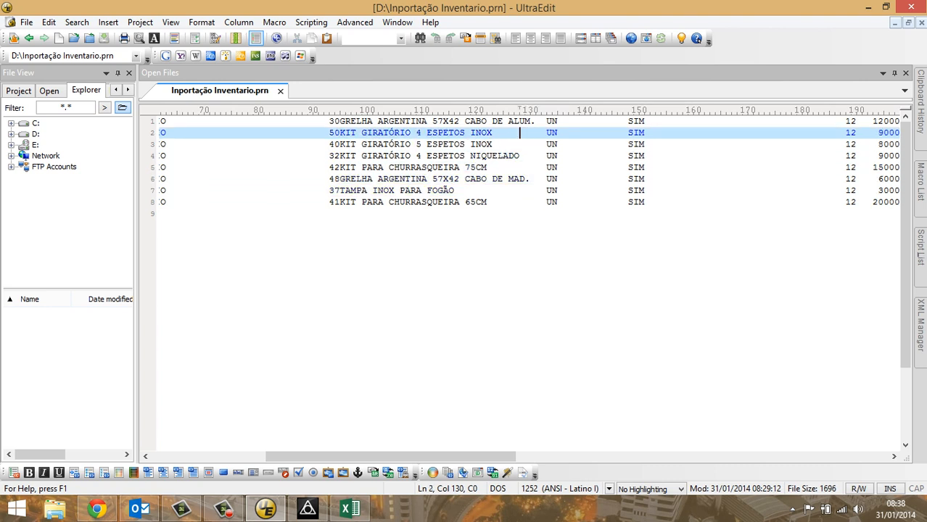
{"action": "key", "text": "Left"}
{"action": "key", "text": "Left"}
{"action": "key", "text": "Left"}
{"action": "key", "text": "Right"}
{"action": "key", "text": "Up"}
{"action": "key", "text": "Right"}
{"action": "key", "text": "Right"}
{"action": "key", "text": "Right"}
{"action": "key", "text": "Right"}
{"action": "key", "text": "Right"}
{"action": "key", "text": "Right"}
{"action": "key", "text": "Right"}
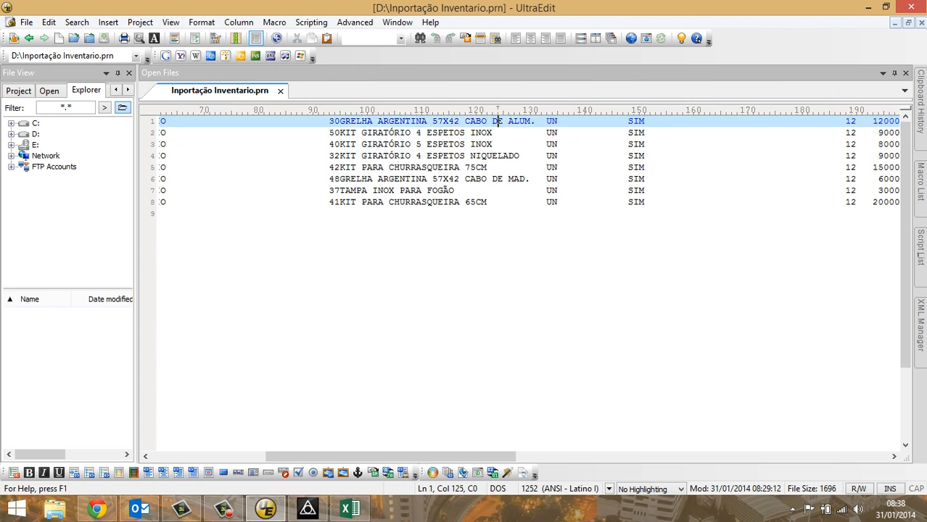
{"action": "key", "text": "Right"}
{"action": "key", "text": "Left"}
{"action": "key", "text": "Left"}
{"action": "key", "text": "Left"}
{"action": "key", "text": "Left"}
{"action": "key", "text": "Left"}
{"action": "key", "text": "Left"}
{"action": "key", "text": "Left"}
{"action": "key", "text": "Left"}
Measure the line 2 description, KIT GIRATÓRIO 4 ESPETOS INOX, by selecting it from its first to its last character
{"action": "key", "text": "Down"}
{"action": "key", "text": "Left"}
{"action": "key", "text": "Left"}
{"action": "key", "text": "Left"}
{"action": "key", "text": "Left"}
{"action": "key", "text": "Left"}
{"action": "key", "text": "Left"}
{"action": "key", "text": "Left"}
{"action": "key", "text": "Left"}
{"action": "key", "text": "Left"}
{"action": "key", "text": "Left"}
{"action": "key", "text": "Left"}
{"action": "key", "text": "Left"}
{"action": "key", "text": "Left"}
{"action": "key", "text": "Left"}
{"action": "key", "text": "Left"}
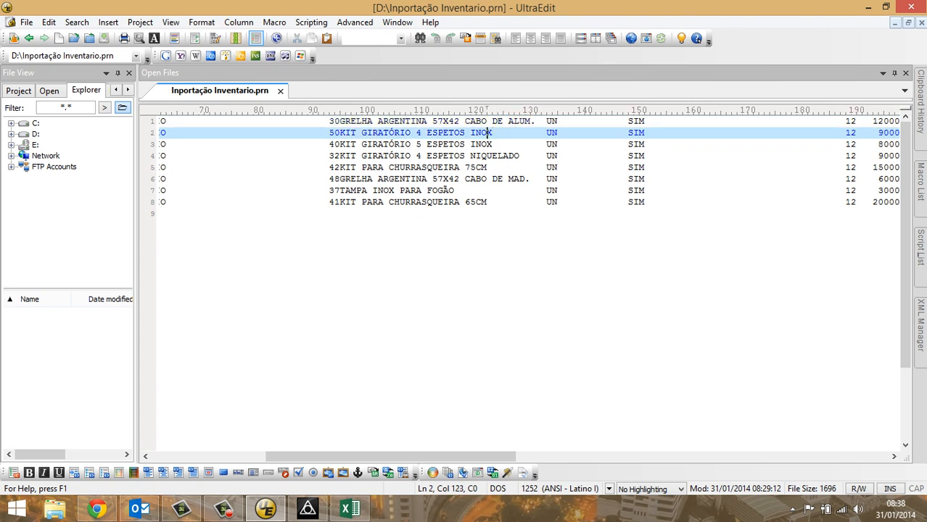
{"action": "key", "text": "Left"}
{"action": "key", "text": "Left"}
{"action": "key", "text": "Left"}
{"action": "key", "text": "Left"}
{"action": "key", "text": "Left"}
{"action": "key", "text": "Left"}
{"action": "key", "text": "Left"}
{"action": "key", "text": "Left"}
{"action": "key", "text": "Left"}
{"action": "key", "text": "Left"}
{"action": "key", "text": "Left"}
{"action": "key", "text": "Left"}
{"action": "key", "text": "Left"}
{"action": "key", "text": "shift+Right"}
{"action": "key", "text": "shift+Right"}
{"action": "key", "text": "shift+Right"}
{"action": "key", "text": "shift+Right"}
{"action": "key", "text": "shift+Right"}
{"action": "key", "text": "shift+Right"}
{"action": "key", "text": "shift+Right"}
{"action": "key", "text": "shift+Right"}
{"action": "key", "text": "shift+Right"}
{"action": "key", "text": "shift+Right"}
{"action": "key", "text": "shift+Right"}
{"action": "key", "text": "shift+Right"}
{"action": "key", "text": "shift+Right"}
{"action": "key", "text": "shift+Right"}
{"action": "key", "text": "shift+Right"}
{"action": "key", "text": "shift+Right"}
{"action": "key", "text": "shift+Right"}
{"action": "key", "text": "shift+Right"}
{"action": "key", "text": "shift+Right"}
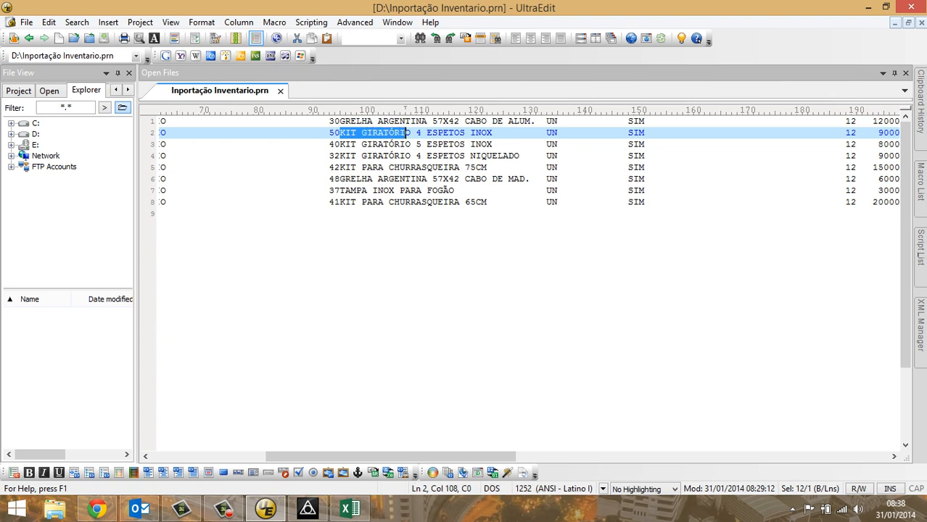
{"action": "key", "text": "shift+Right"}
{"action": "key", "text": "shift+Right"}
{"action": "key", "text": "shift+Right"}
{"action": "key", "text": "shift+Right"}
{"action": "key", "text": "shift+Right"}
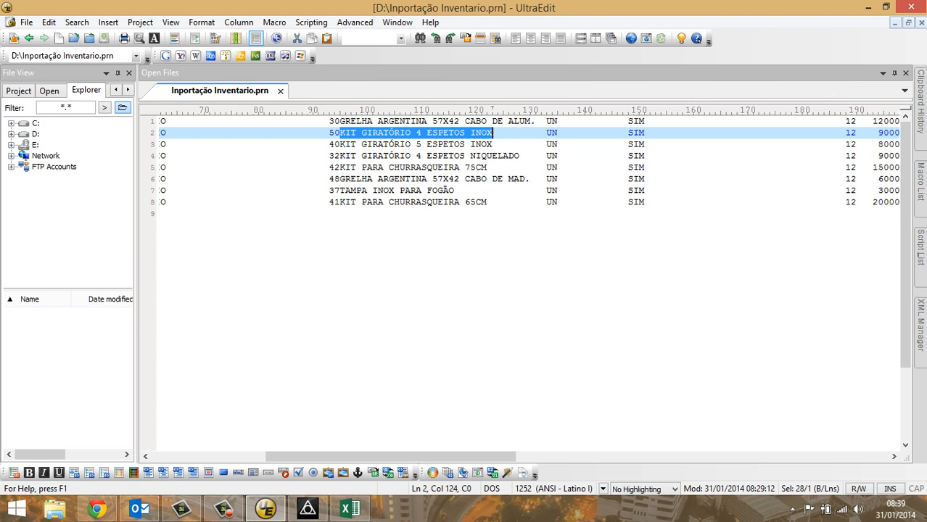
Locate and measure the line 1 unit in UltraEdit and set Unidade to Pos 134 and Tam 2 in Exactus TOP's layout configuration
{"action": "left_click", "coordinate": [547, 122]}
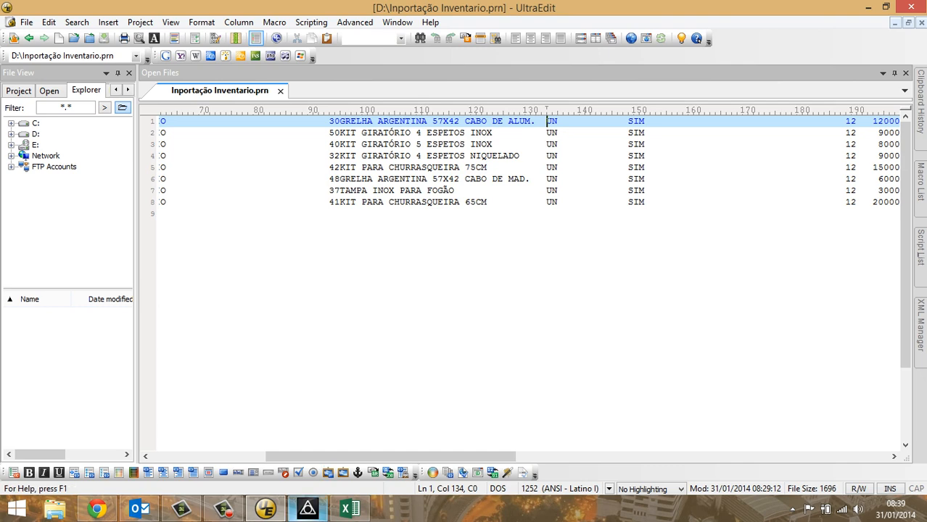
{"action": "left_click", "coordinate": [307, 508]}
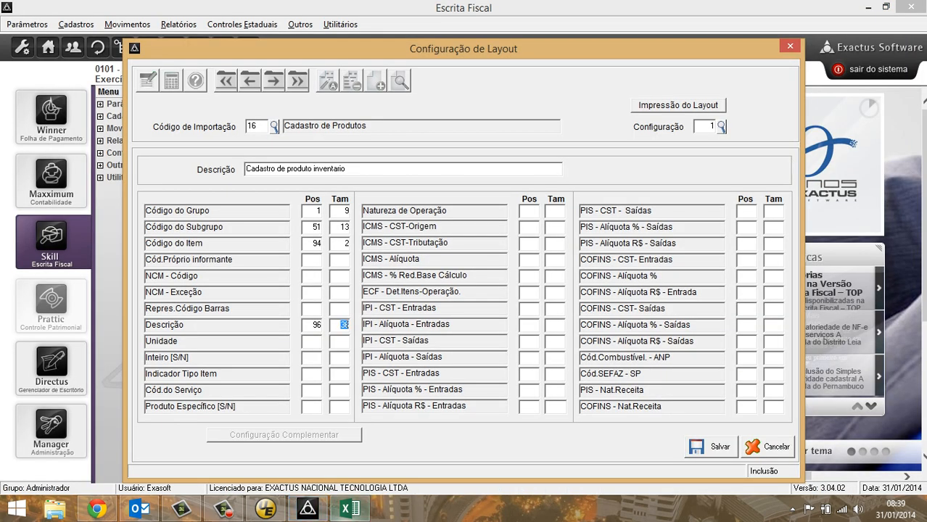
{"action": "key", "text": "Tab"}
{"action": "left_click", "coordinate": [266, 509]}
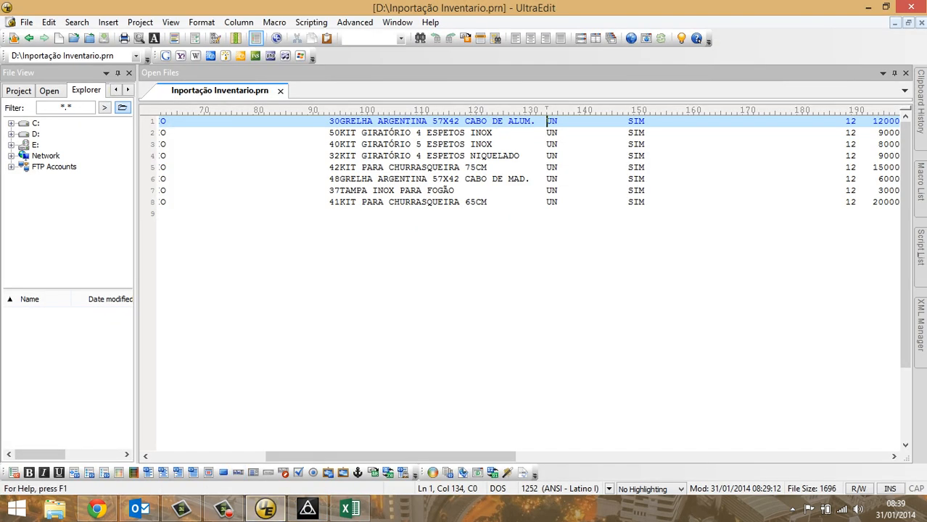
{"action": "key", "text": "shift+Right"}
{"action": "key", "text": "shift+Right"}
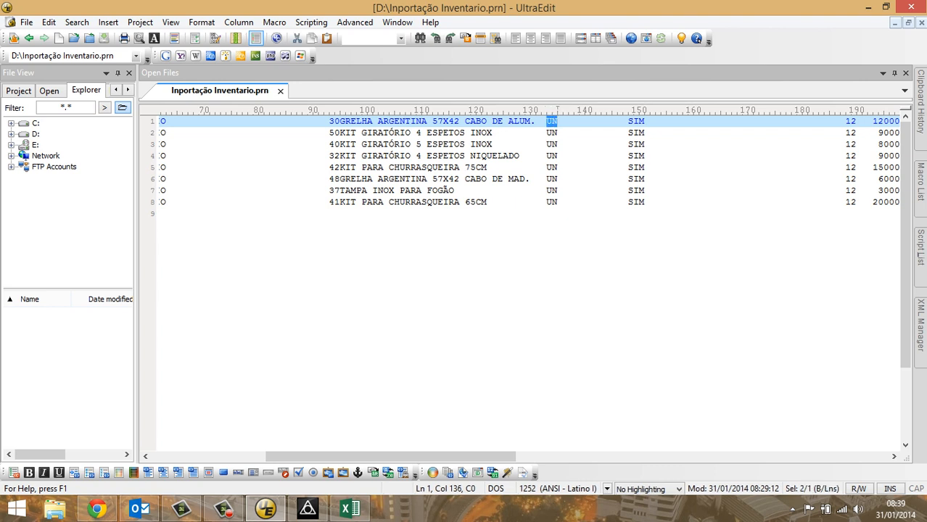
{"action": "key", "text": "Left"}
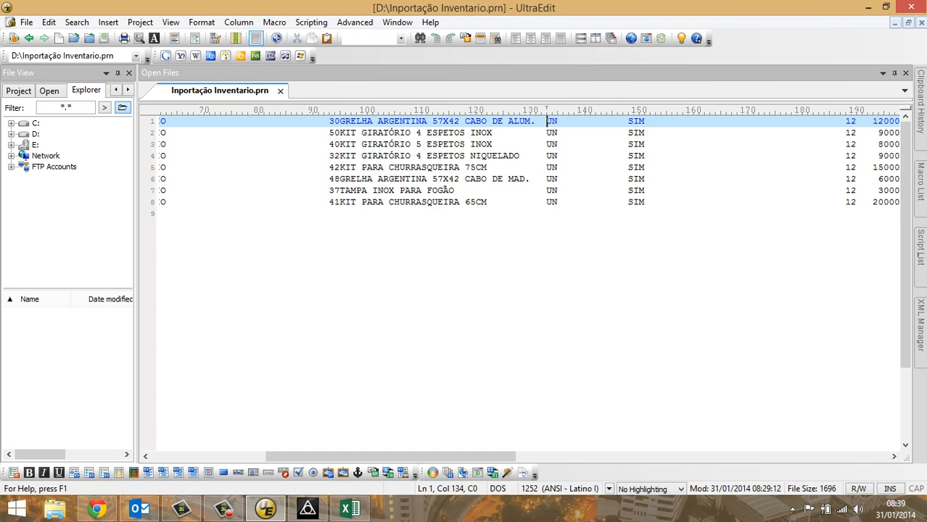
{"action": "left_click", "coordinate": [307, 510]}
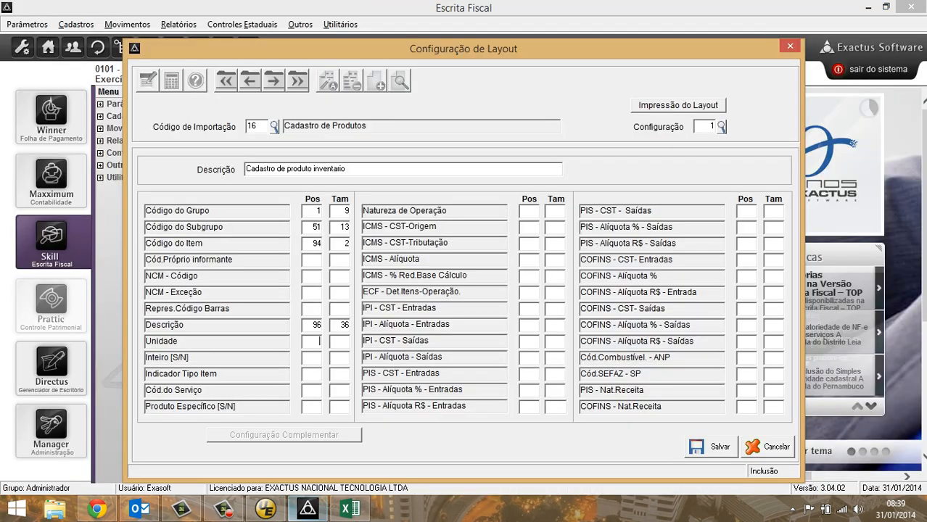
{"action": "type", "text": "1"}
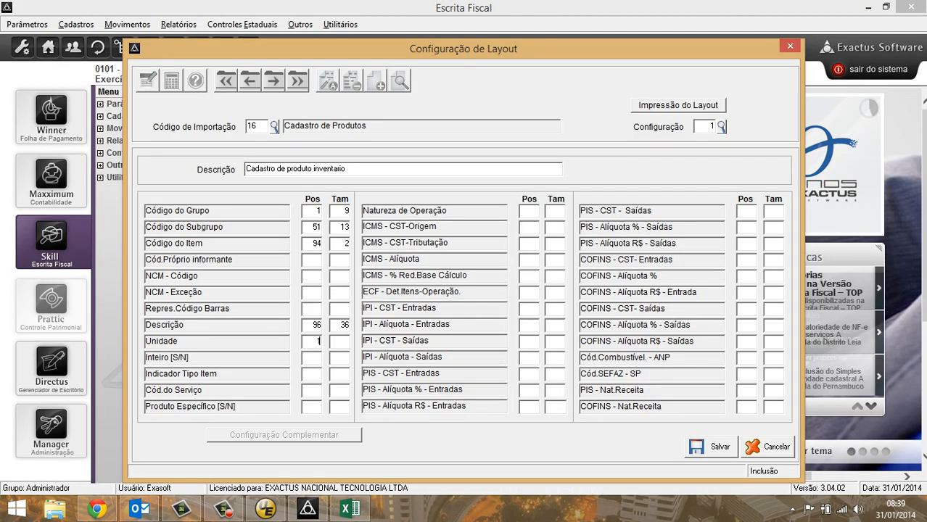
{"action": "type", "text": "34"}
{"action": "key", "text": "Tab"}
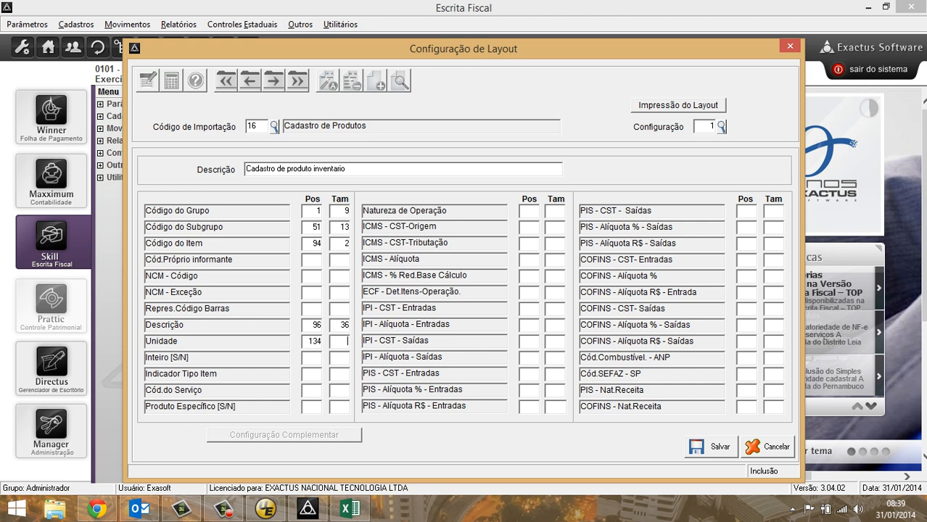
{"action": "type", "text": "2"}
Check the column that follows Unidade in the Excel workbook against the .prn file in UltraEdit and Exactus TOP's layout fields
{"action": "left_click", "coordinate": [266, 508]}
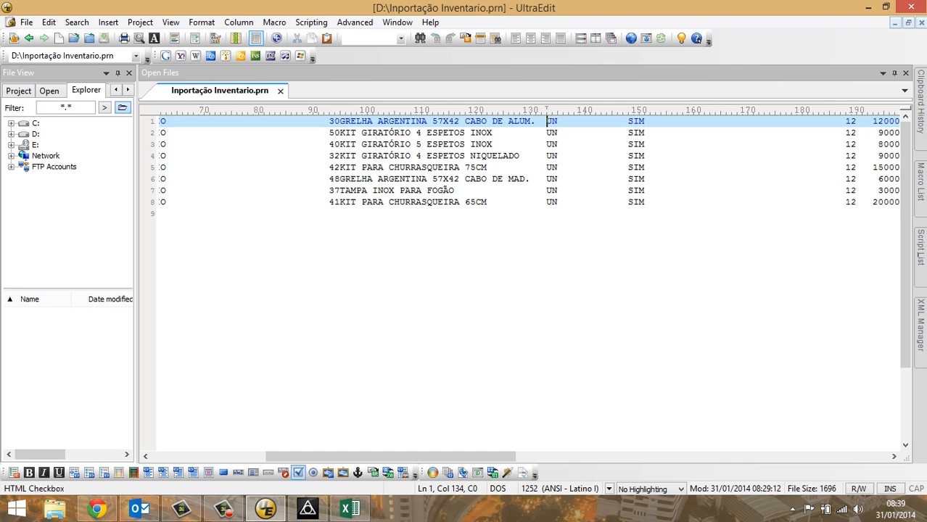
{"action": "left_click", "coordinate": [350, 509]}
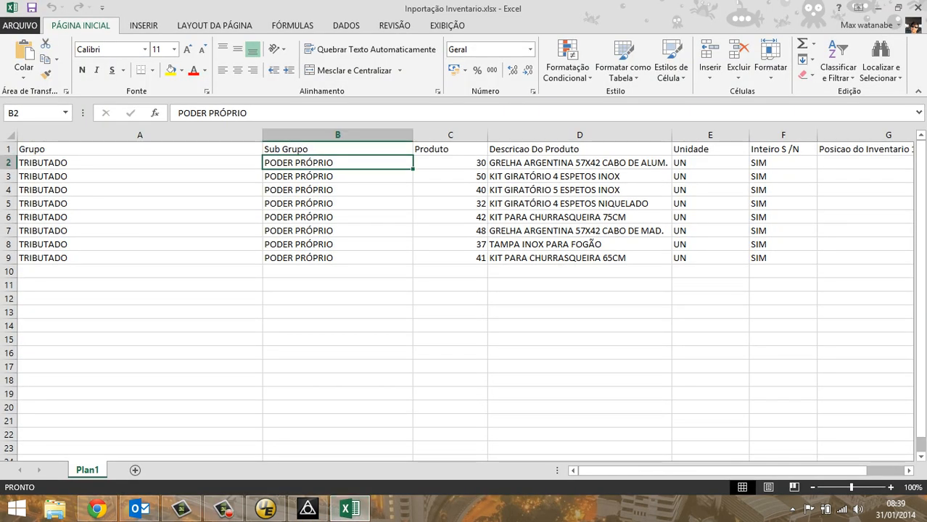
{"action": "left_click", "coordinate": [266, 508]}
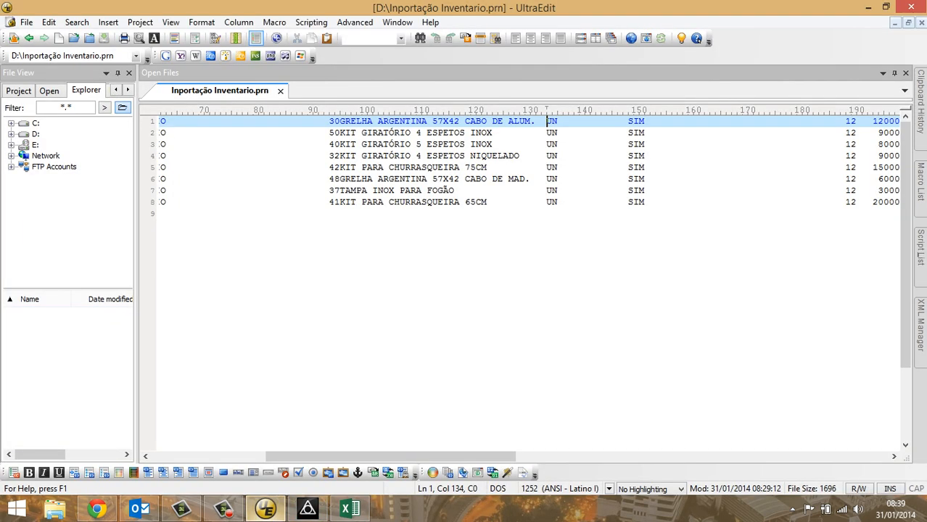
{"action": "left_click", "coordinate": [308, 508]}
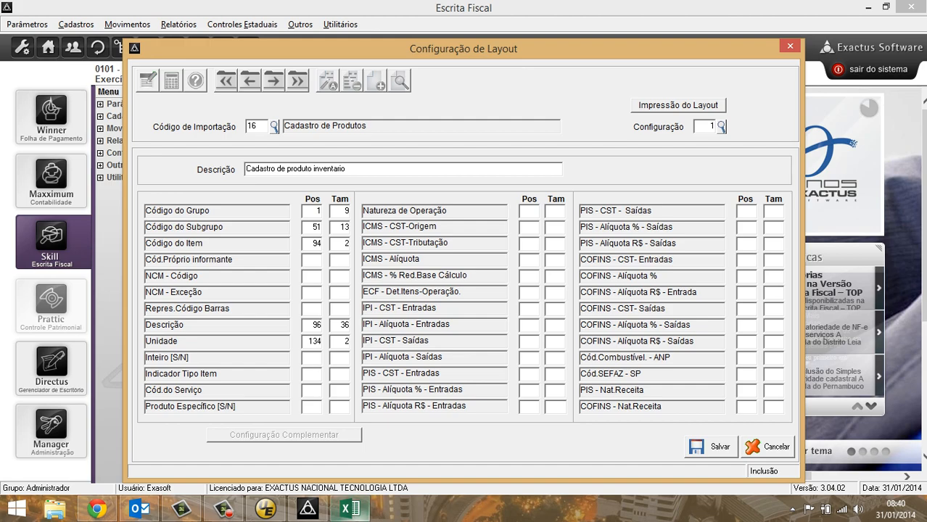
{"action": "left_click", "coordinate": [350, 509]}
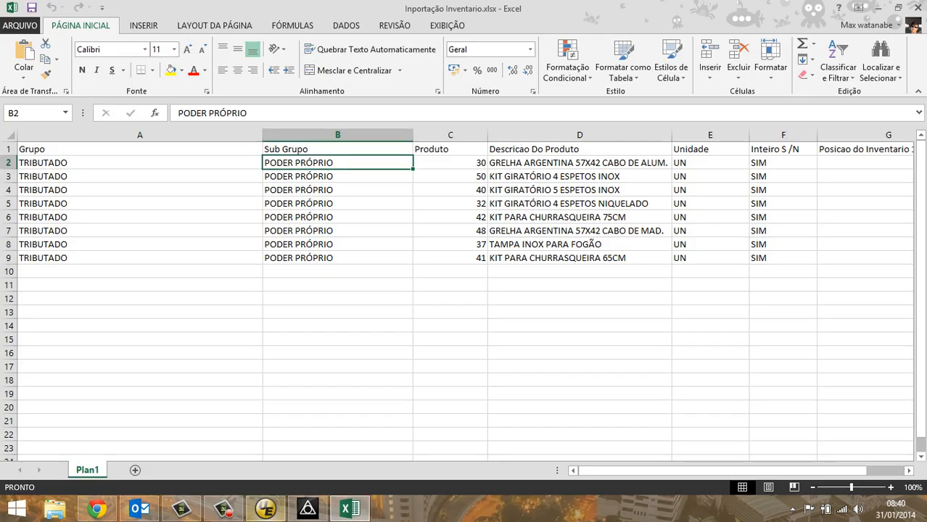
Measure the line 1 SIM value in UltraEdit and set Inteiro [S/N] to Pos 149 and Tam 3 in Exactus TOP's layout configuration
{"action": "left_click", "coordinate": [265, 509]}
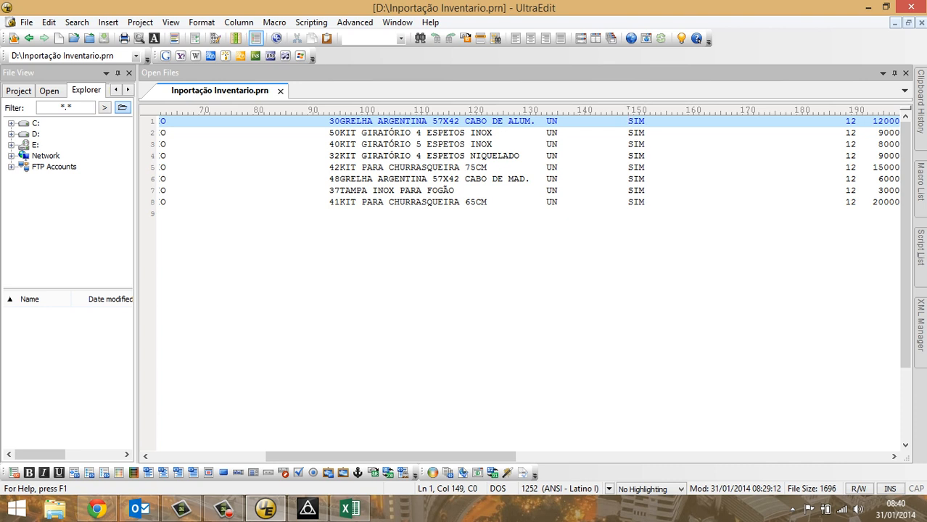
{"action": "key", "text": "shift+Right"}
{"action": "key", "text": "shift+Right"}
{"action": "key", "text": "shift+Right"}
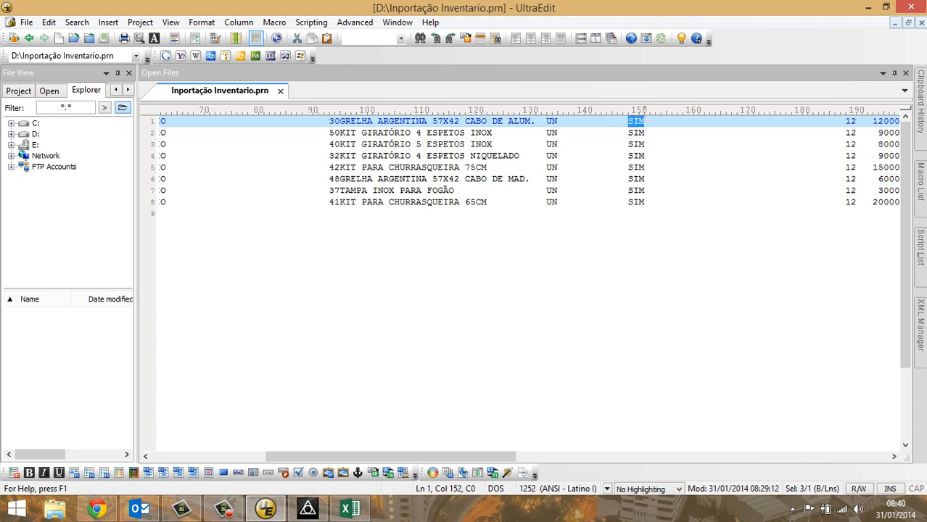
{"action": "key", "text": "Left"}
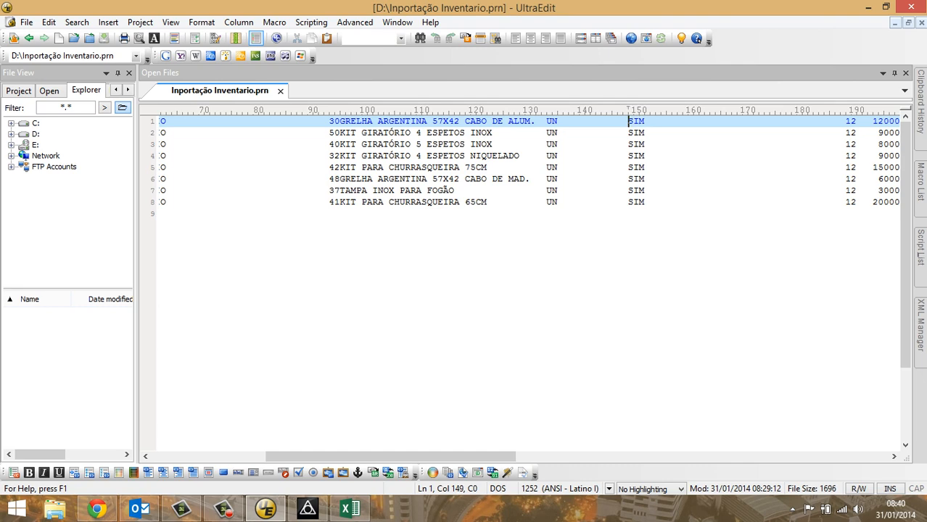
{"action": "left_click", "coordinate": [306, 510]}
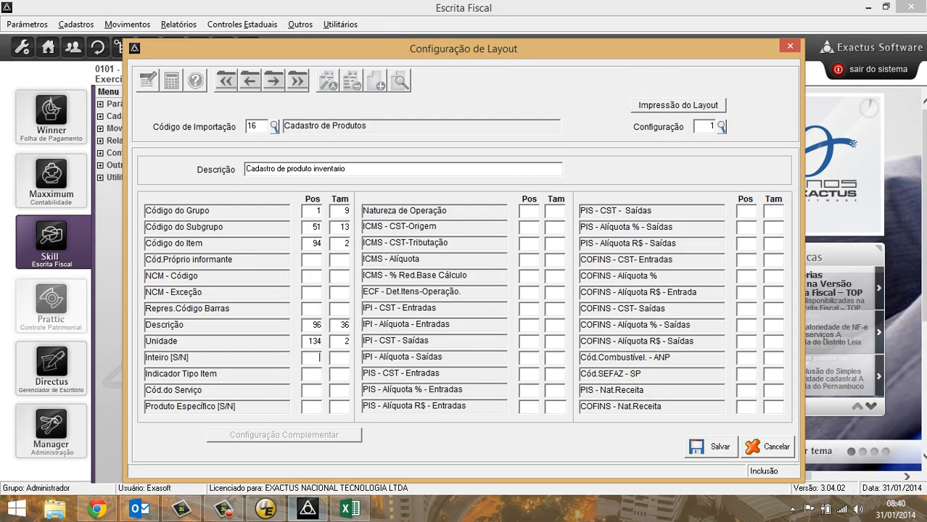
{"action": "type", "text": "149"}
{"action": "key", "text": "Tab"}
{"action": "type", "text": "1"}
Examine the numeric columns after SIM in UltraEdit, comparing them with the Excel workbook and the fields in Exactus TOP's layout configuration
{"action": "left_click", "coordinate": [350, 508]}
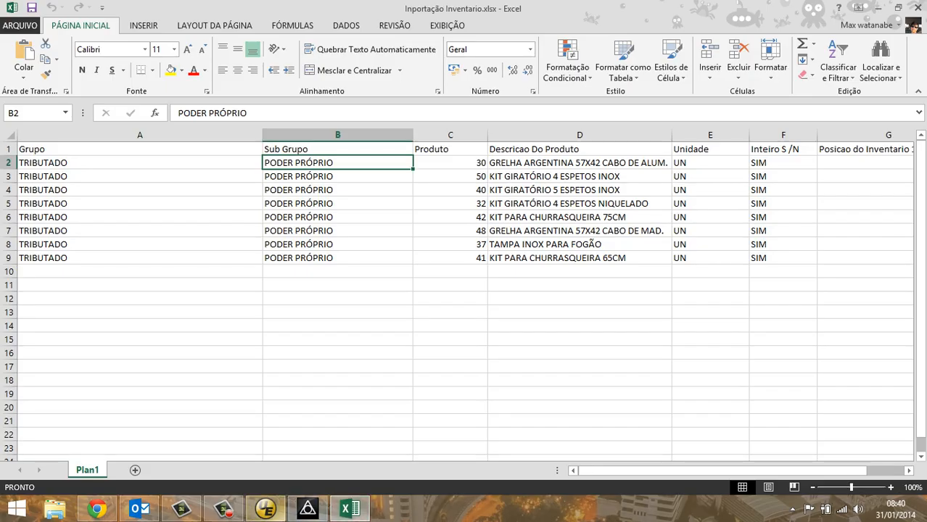
{"action": "left_click", "coordinate": [266, 509]}
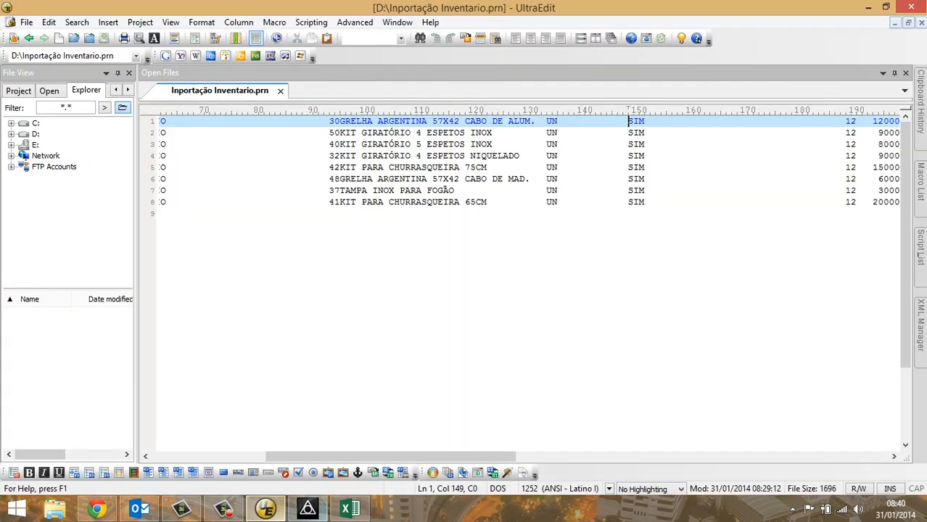
{"action": "left_click_drag", "start_coordinate": [380, 457], "coordinate": [505, 456]}
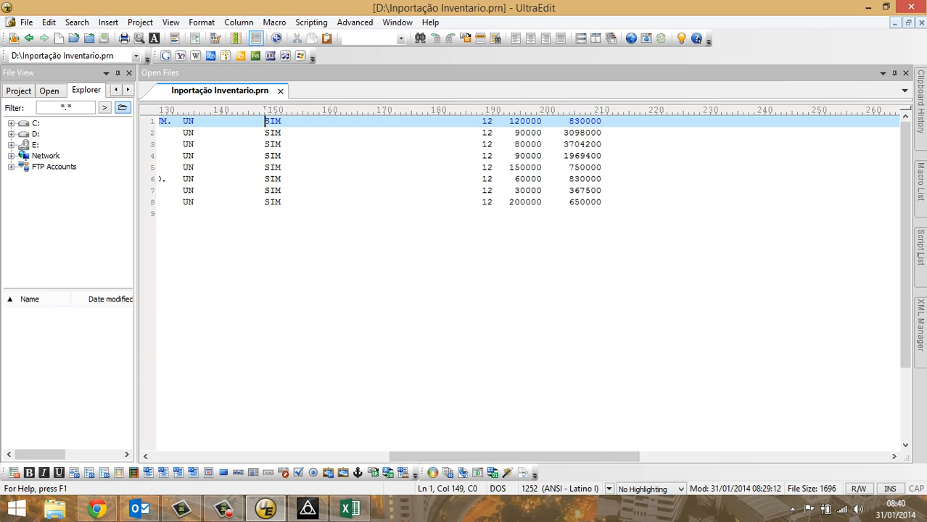
{"action": "left_click", "coordinate": [510, 121]}
{"action": "left_click_drag", "start_coordinate": [509, 121], "coordinate": [601, 121]}
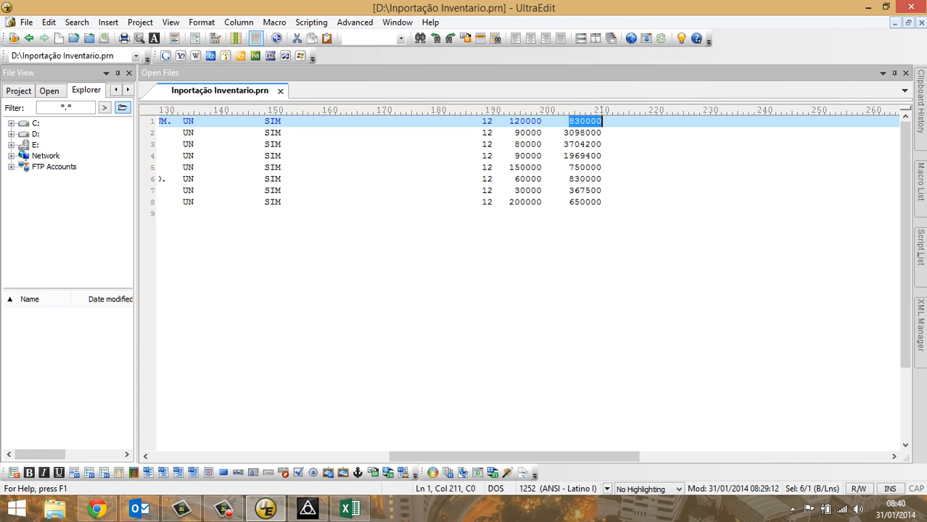
{"action": "left_click_drag", "start_coordinate": [482, 121], "coordinate": [546, 121]}
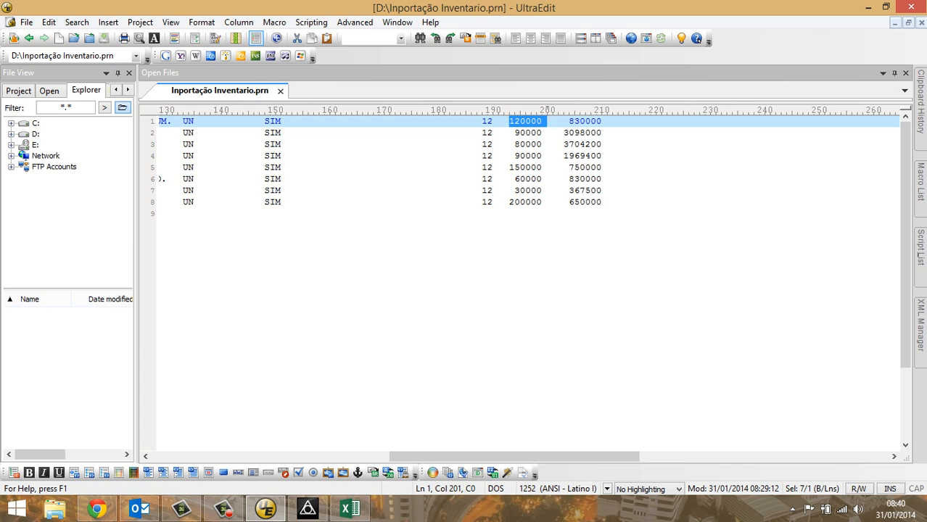
{"action": "left_click", "coordinate": [564, 121]}
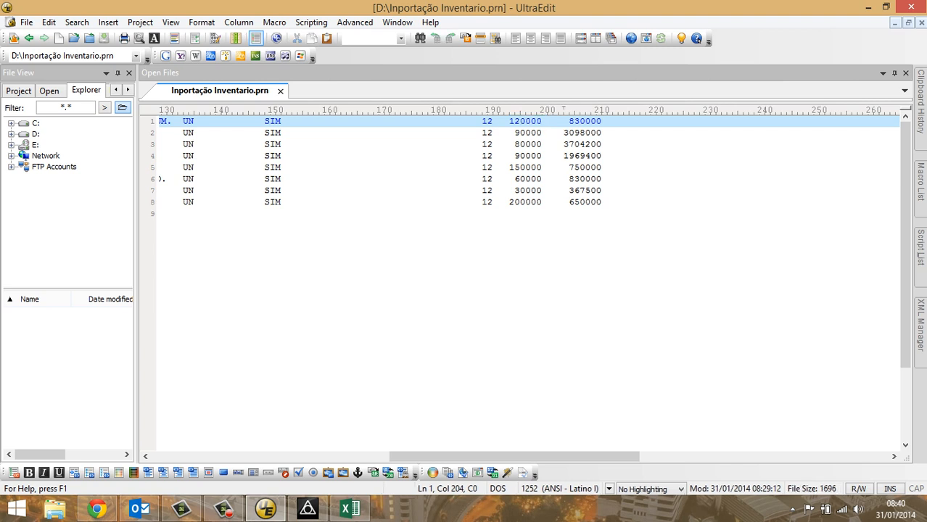
{"action": "left_click_drag", "start_coordinate": [509, 122], "coordinate": [601, 133]}
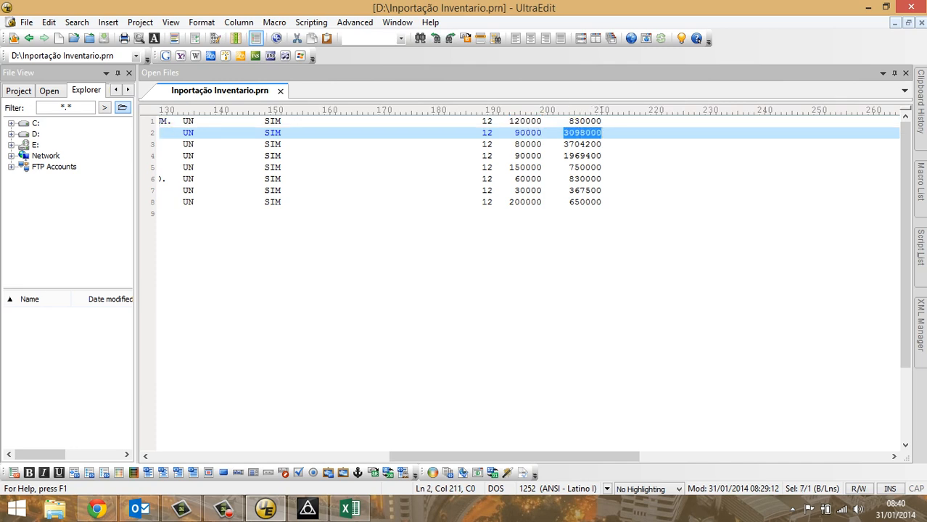
{"action": "left_click_drag", "start_coordinate": [482, 121], "coordinate": [494, 121]}
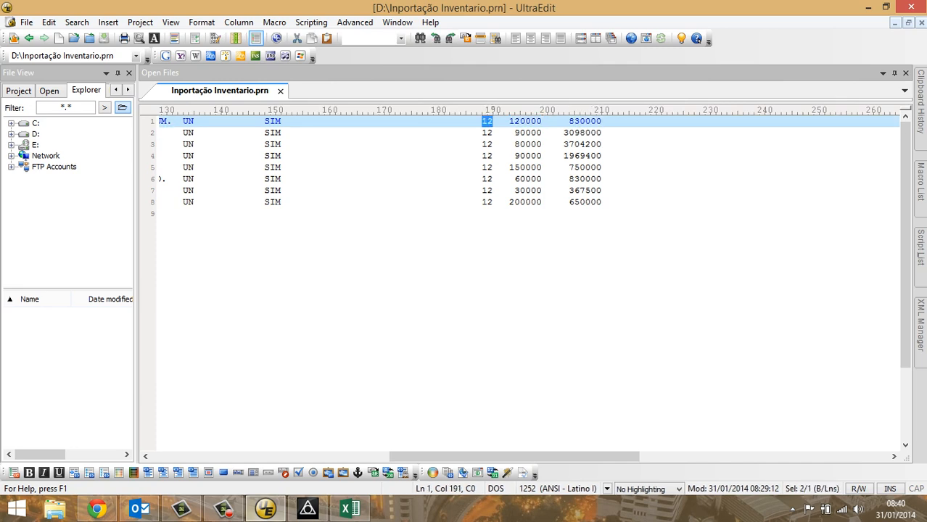
{"action": "left_click", "coordinate": [308, 509]}
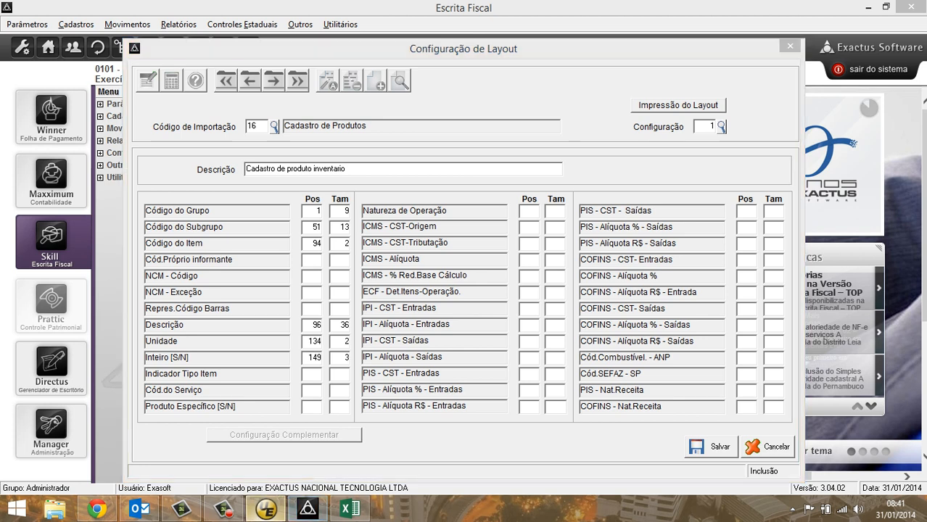
{"action": "left_click", "coordinate": [266, 508]}
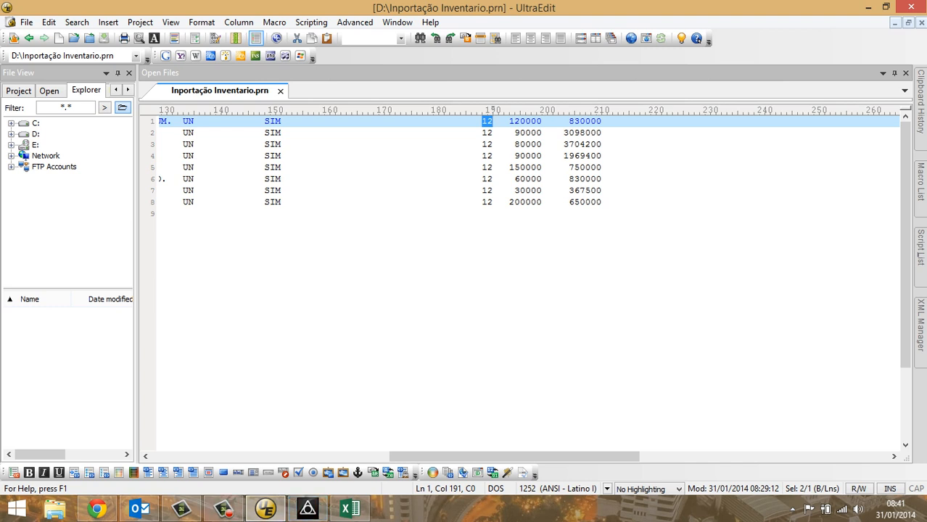
Recheck the start position and length of the line 1 SIM value in the .prn file in UltraEdit
{"action": "left_click", "coordinate": [482, 121]}
{"action": "key", "text": "Left"}
{"action": "key", "text": "Left"}
{"action": "key", "text": "Left"}
{"action": "key", "text": "Left"}
{"action": "key", "text": "Left"}
{"action": "key", "text": "Left"}
{"action": "key", "text": "Left"}
{"action": "key", "text": "Left"}
{"action": "key", "text": "Left"}
{"action": "key", "text": "Left"}
{"action": "key", "text": "Left"}
{"action": "key", "text": "Left"}
{"action": "key", "text": "Left"}
{"action": "key", "text": "Left"}
{"action": "key", "text": "Left"}
{"action": "key", "text": "Left"}
{"action": "key", "text": "Left"}
{"action": "key", "text": "Left"}
{"action": "key", "text": "Left"}
{"action": "key", "text": "Left"}
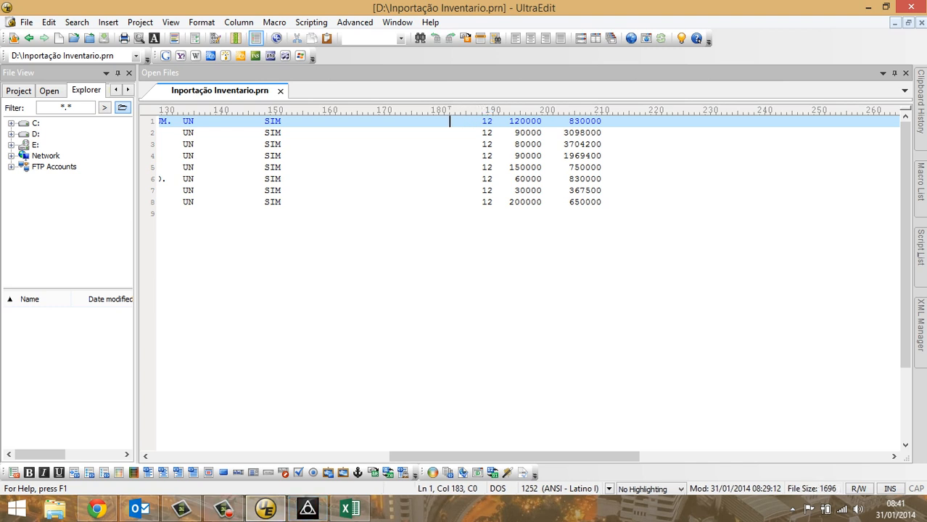
{"action": "key", "text": "Left"}
{"action": "key", "text": "Left"}
{"action": "key", "text": "Left"}
{"action": "key", "text": "Left"}
{"action": "key", "text": "Left"}
{"action": "key", "text": "Left"}
{"action": "key", "text": "shift+Right"}
{"action": "key", "text": "shift+Right"}
{"action": "key", "text": "shift+Right"}
{"action": "key", "text": "Left"}
{"action": "key", "text": "Left"}
{"action": "key", "text": "Left"}
{"action": "key", "text": "shift+Right"}
{"action": "key", "text": "shift+Right"}
{"action": "key", "text": "shift+Right"}
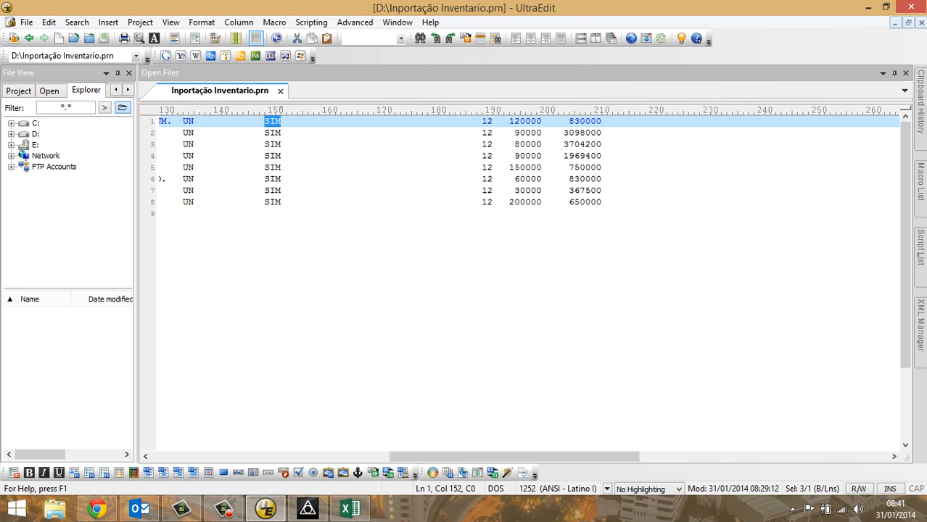
Switch to Exactus TOP and save the Cadastro de produto inventario layout configuration
{"action": "left_click", "coordinate": [307, 509]}
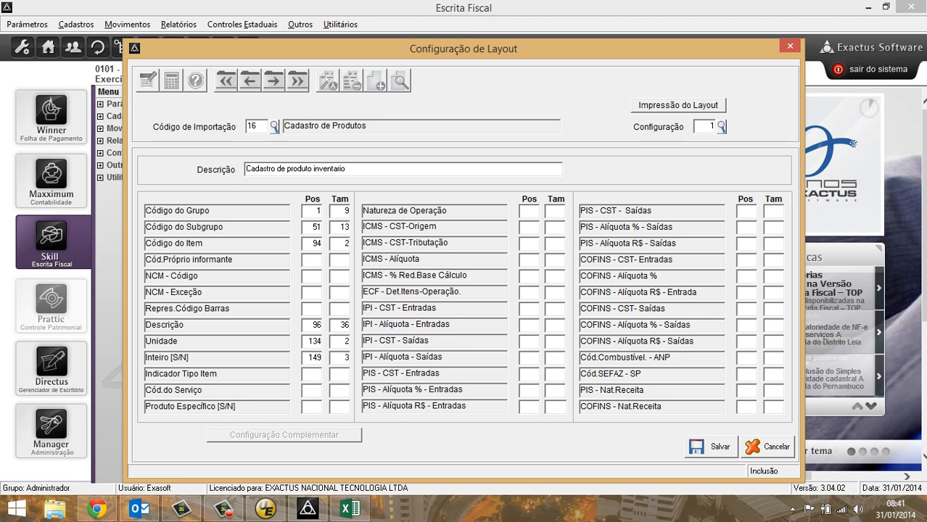
{"action": "key", "text": "alt+s"}
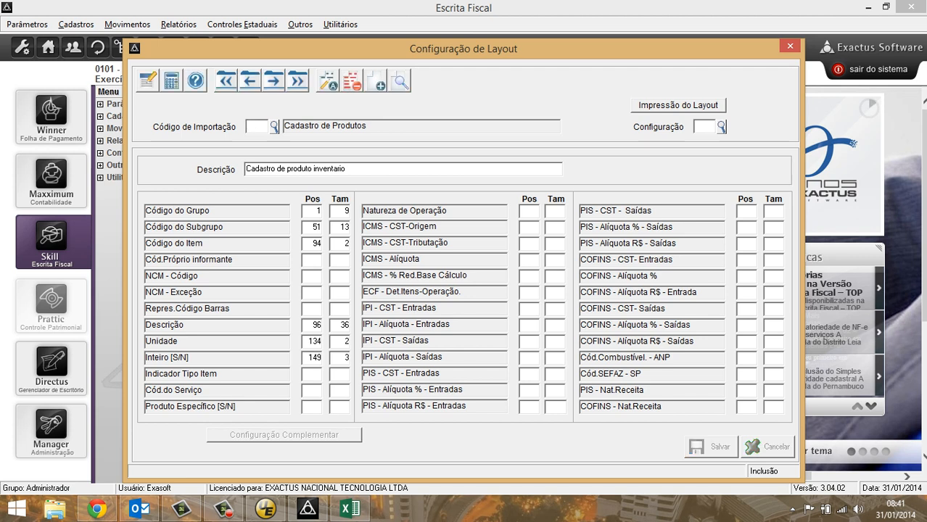
{"action": "key", "text": "Return"}
{"action": "key", "text": "Return"}
Look up the saved configurations for import code 16, Cadastro de Produtos, and close the layout configuration
{"action": "key", "text": "F2"}
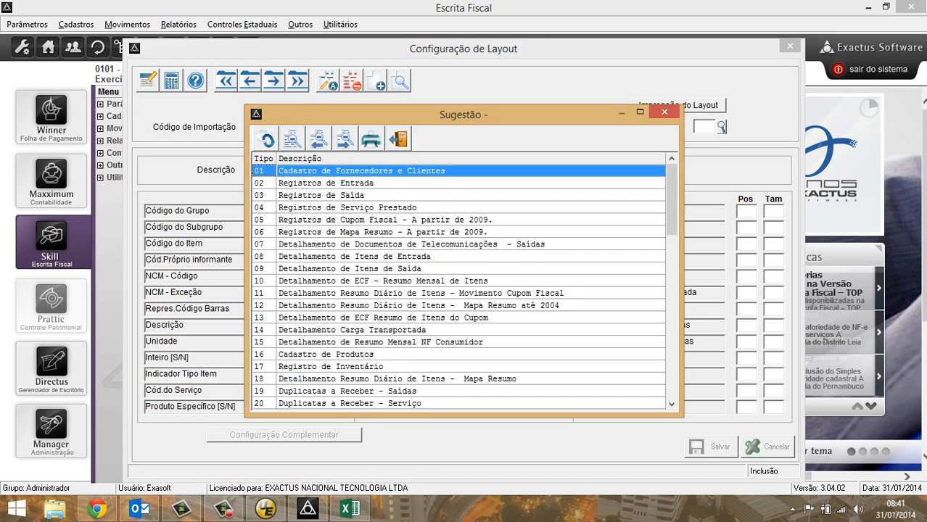
{"action": "double_click", "coordinate": [327, 354]}
{"action": "key", "text": "F2"}
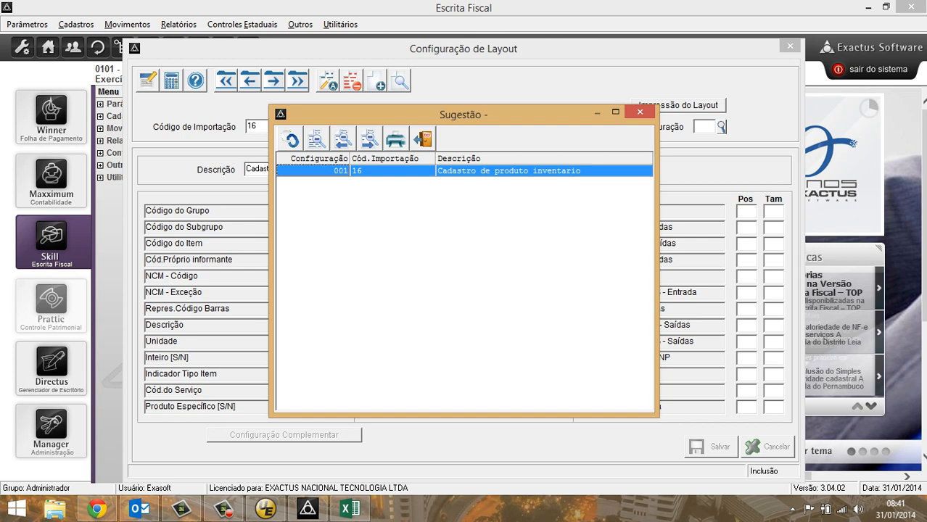
{"action": "key", "text": "Escape"}
{"action": "key", "text": "Escape"}
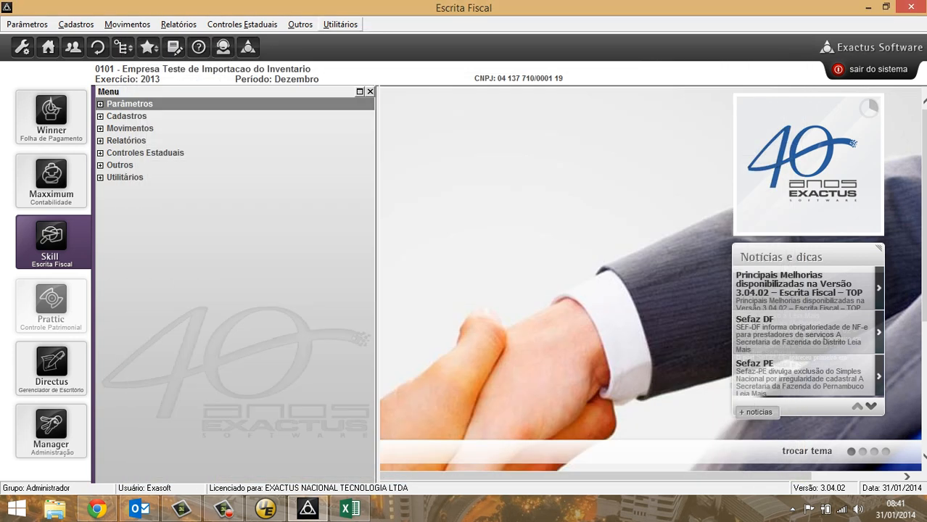
Open the text file import function, Importação do Arquivo
{"action": "left_click", "coordinate": [341, 25]}
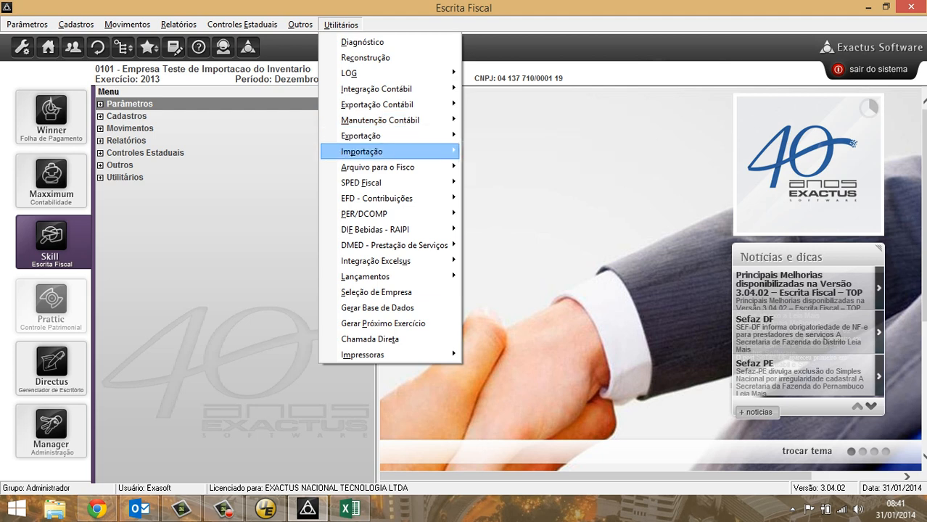
{"action": "mouse_move", "coordinate": [363, 151]}
{"action": "mouse_move", "coordinate": [507, 151]}
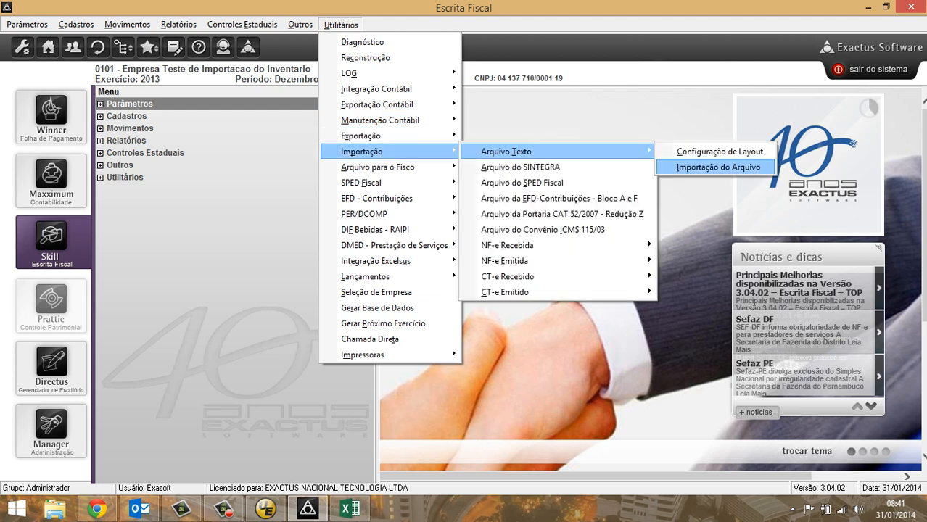
Open the text file import and choose import code 16, Cadastro de Produtos, with format configuration 1
{"action": "left_click", "coordinate": [716, 166]}
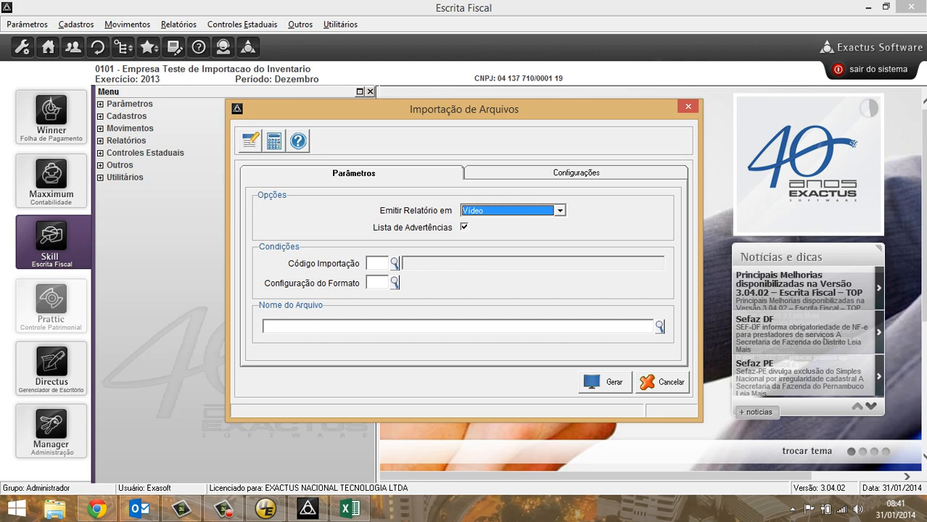
{"action": "left_click", "coordinate": [395, 263]}
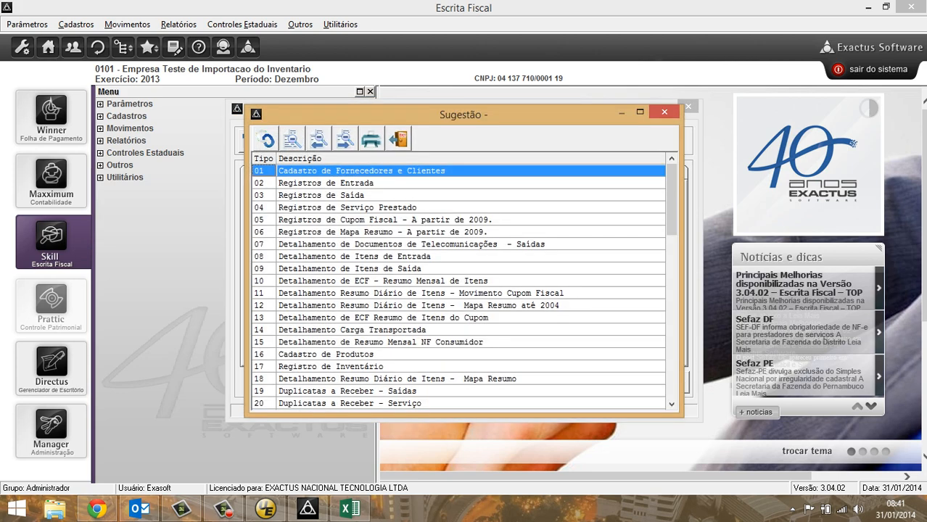
{"action": "double_click", "coordinate": [326, 355]}
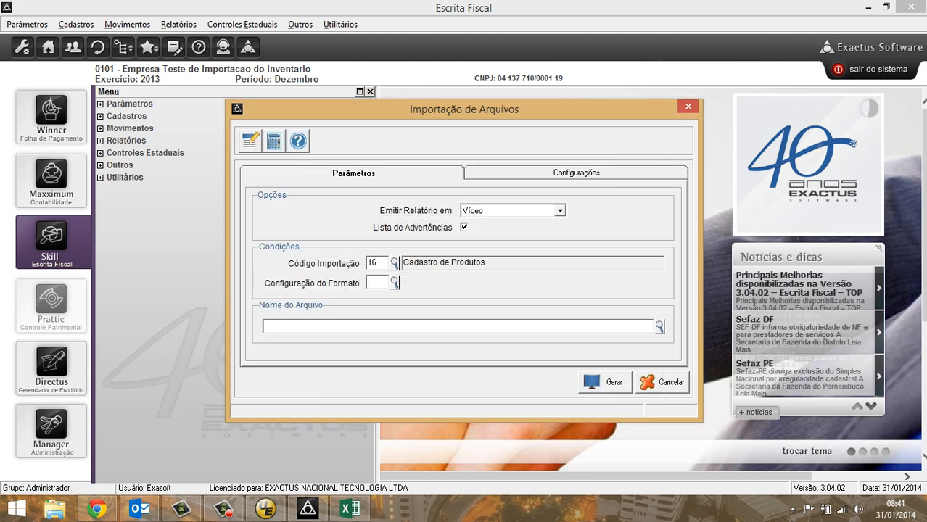
{"action": "left_click", "coordinate": [395, 283]}
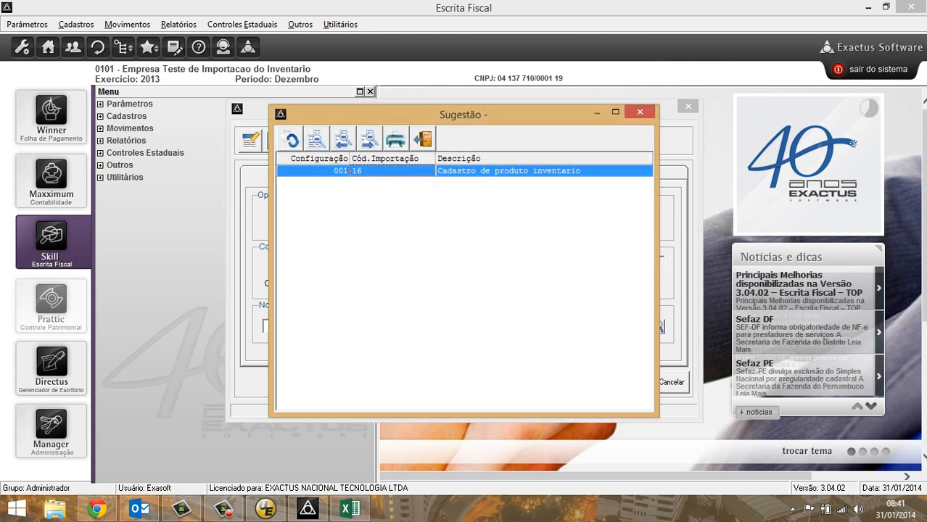
{"action": "key", "text": "Return"}
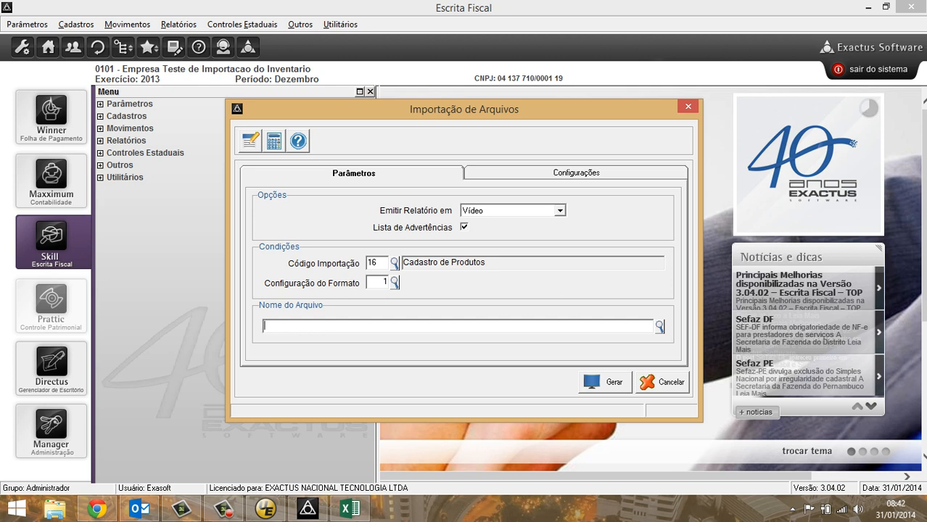
Choose "Inportação Inventario.prn" from the Base de Dados (D:) drive as the file to import
{"action": "left_click", "coordinate": [659, 327]}
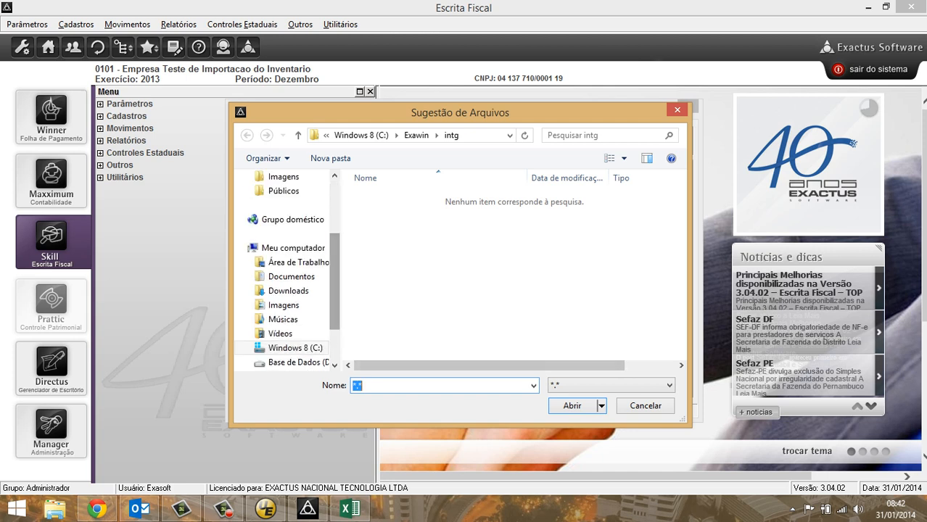
{"action": "left_click_drag", "start_coordinate": [335, 297], "coordinate": [334, 313]}
{"action": "left_click", "coordinate": [296, 305]}
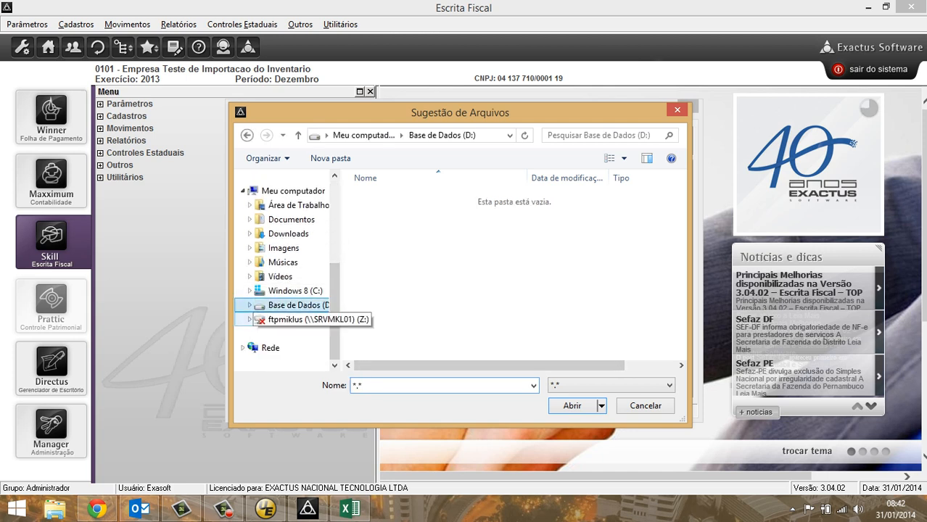
{"action": "scroll", "coordinate": [435, 332], "scroll_direction": "down", "scroll_amount": 4}
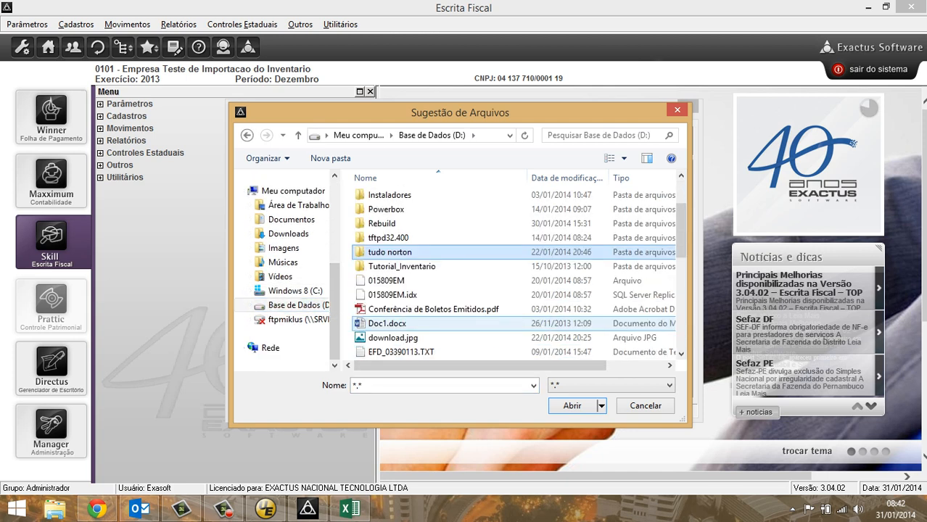
{"action": "scroll", "coordinate": [450, 338], "scroll_direction": "down", "scroll_amount": 1}
{"action": "left_click", "coordinate": [413, 281]}
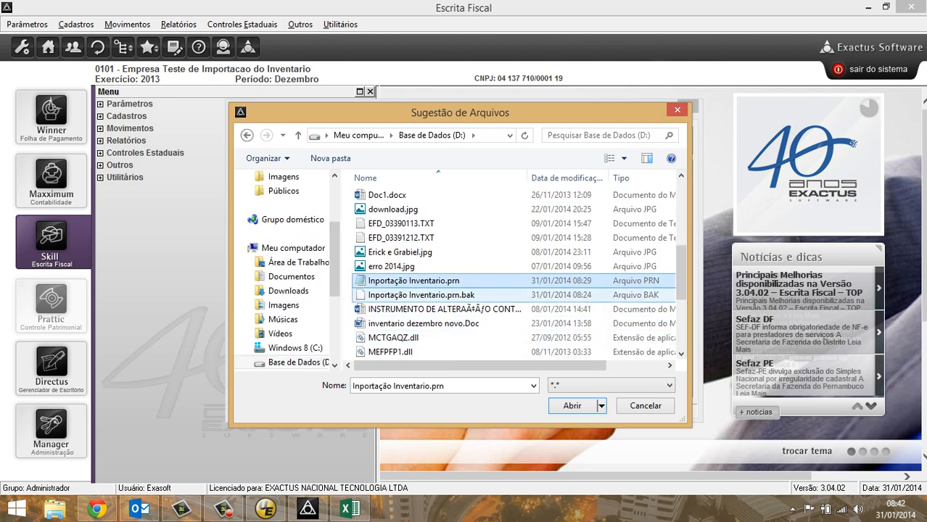
{"action": "left_click", "coordinate": [574, 406]}
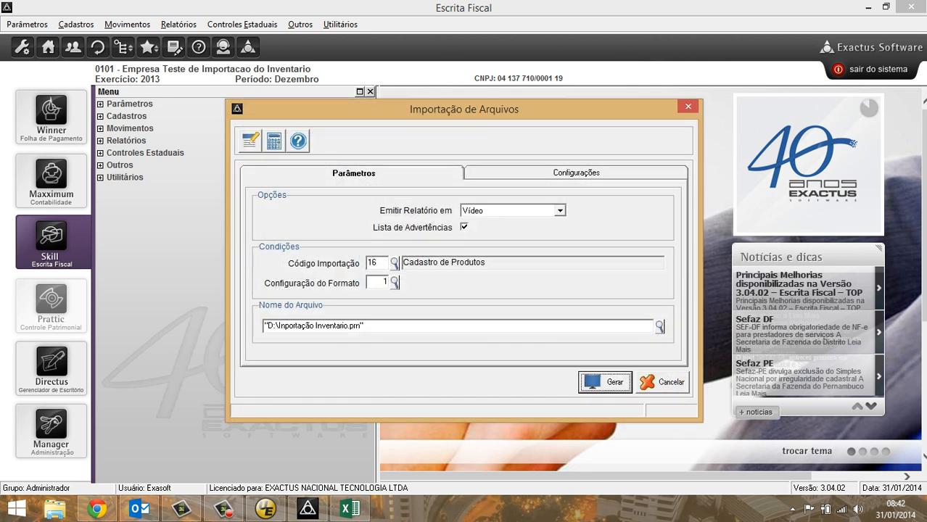
Generate the product import, then close the occurrence report and the import window
{"action": "left_click", "coordinate": [604, 382]}
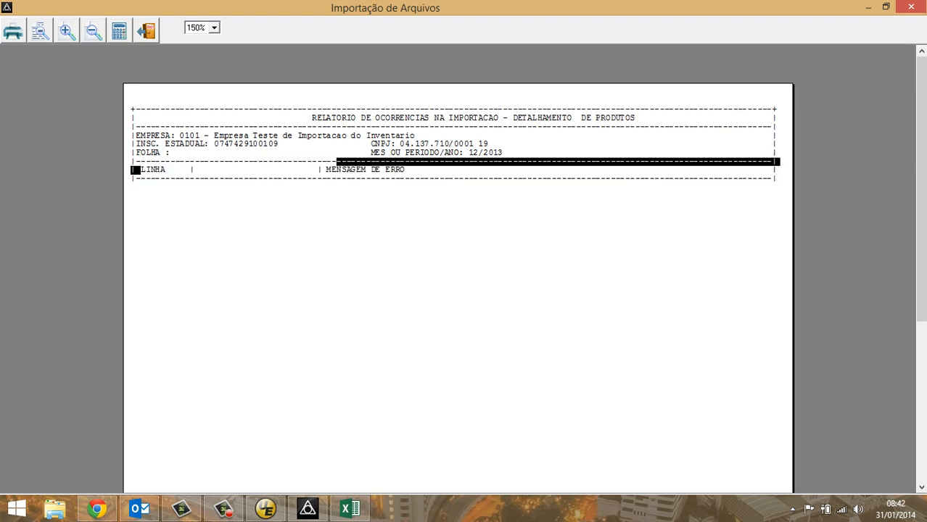
{"action": "key", "text": "Escape"}
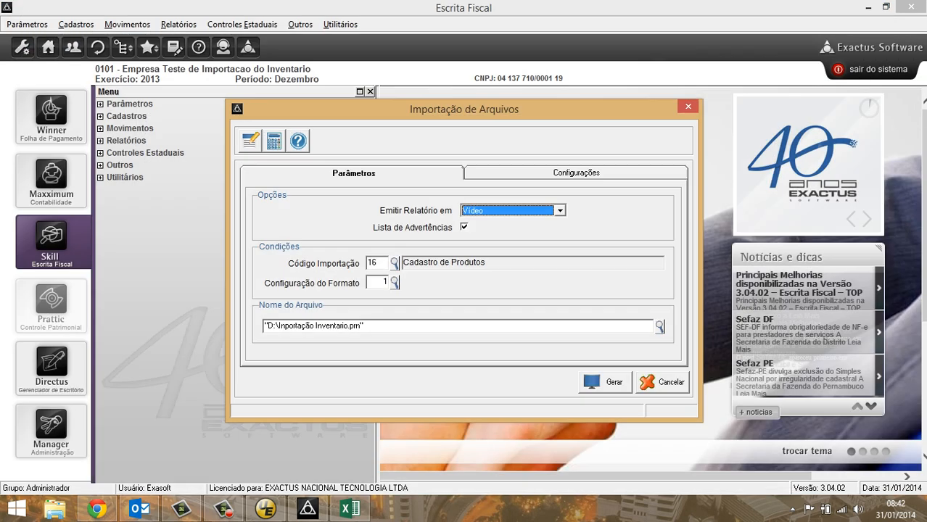
{"action": "key", "text": "Escape"}
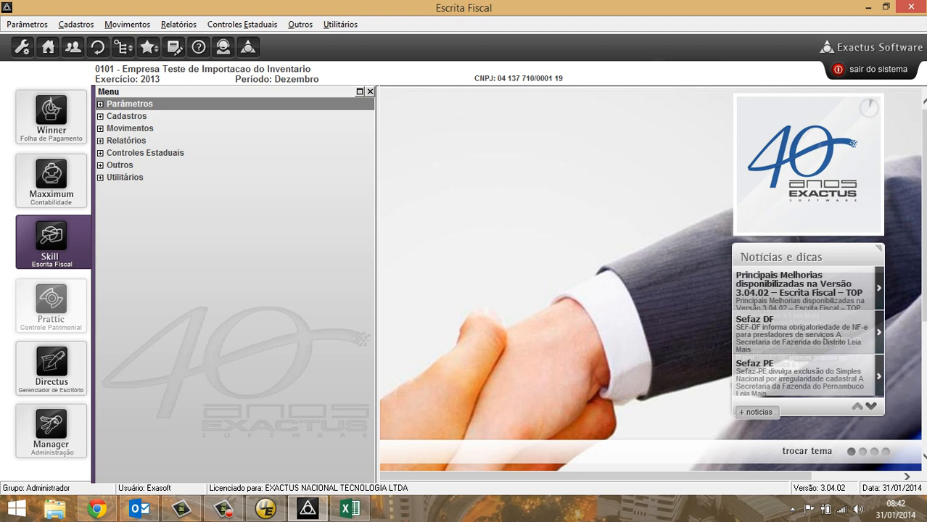
Open the product register's lookup table and review the imported products with their descriptions, informant codes and NCM codes
{"action": "key", "text": "alt+c"}
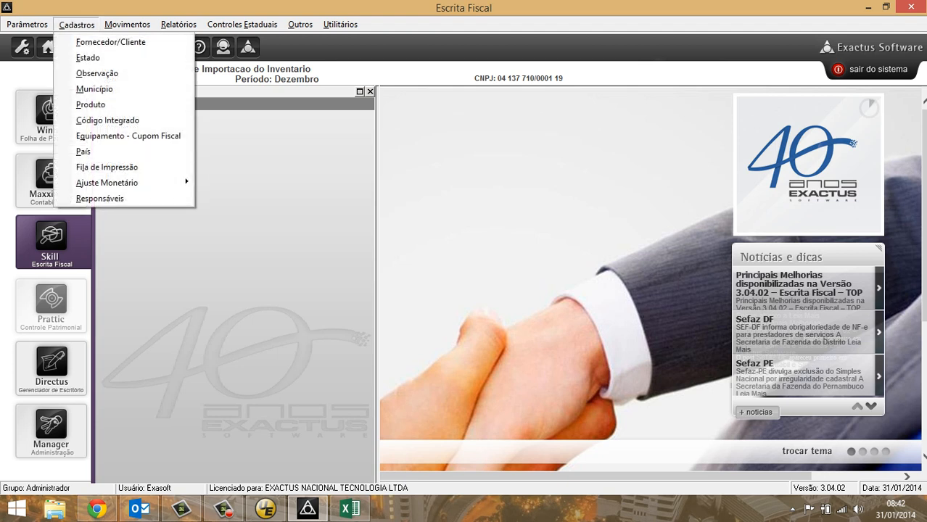
{"action": "left_click", "coordinate": [91, 105]}
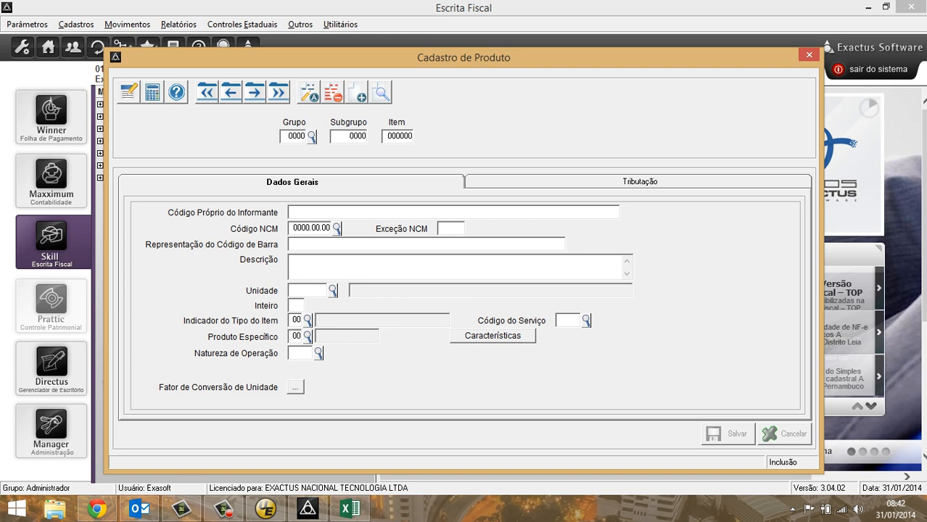
{"action": "key", "text": "F2"}
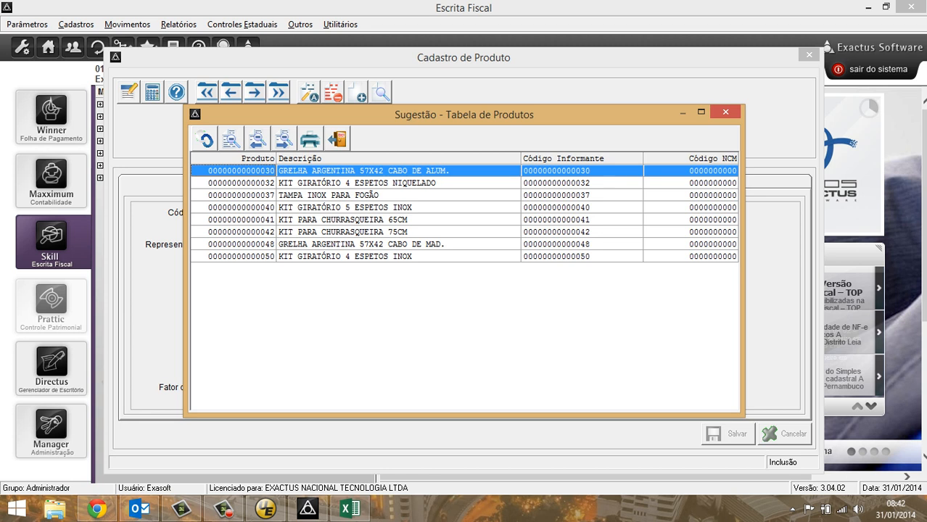
{"action": "left_click", "coordinate": [691, 171]}
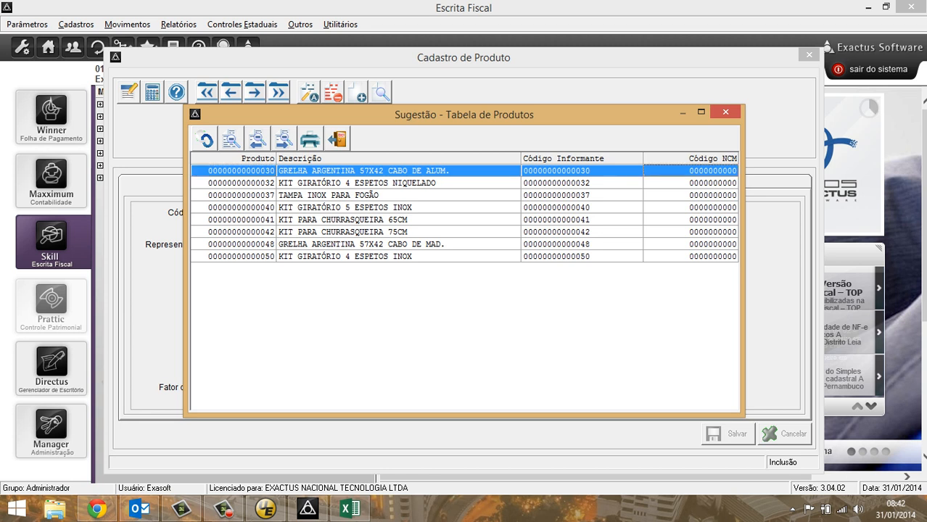
{"action": "key", "text": "Page_Down"}
{"action": "key", "text": "Page_Up"}
{"action": "key", "text": "Down"}
{"action": "key", "text": "Down"}
{"action": "key", "text": "Page_Down"}
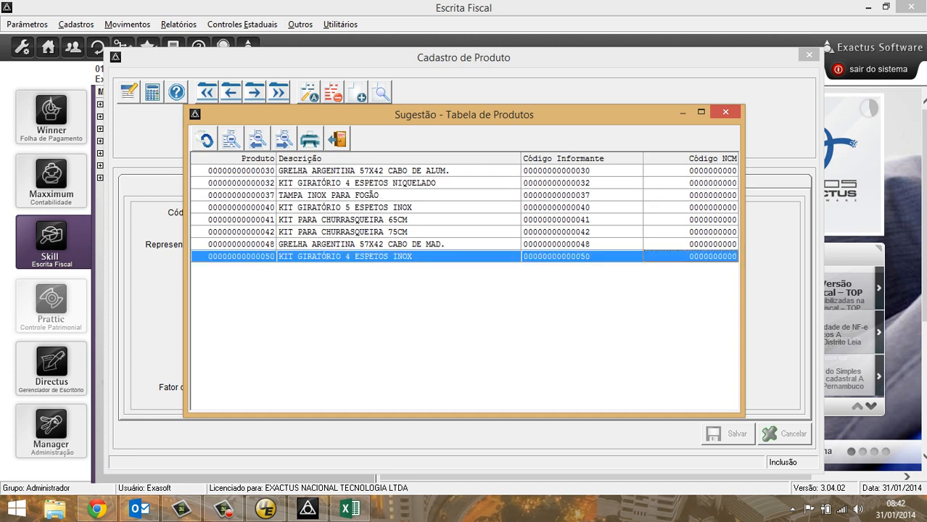
{"action": "key", "text": "Page_Up"}
{"action": "key", "text": "Down"}
{"action": "key", "text": "Down"}
{"action": "key", "text": "Down"}
{"action": "key", "text": "Down"}
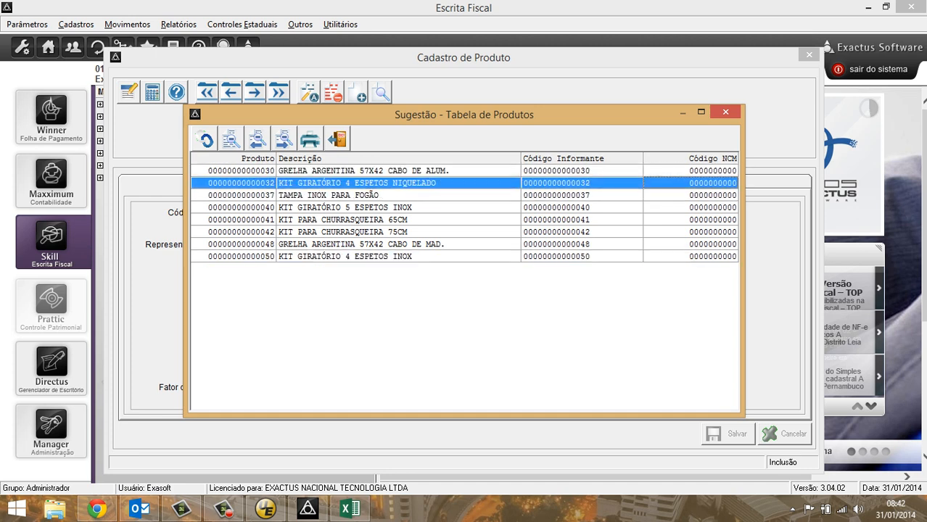
{"action": "key", "text": "Down"}
{"action": "key", "text": "Down"}
{"action": "key", "text": "Down"}
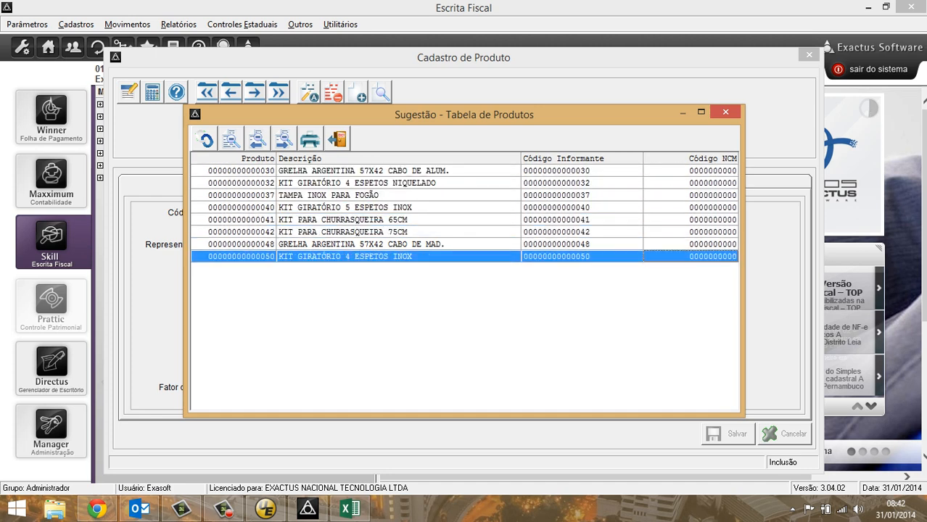
Load the record of product item 000030, go through its general data fields and close the product register
{"action": "key", "text": "Escape"}
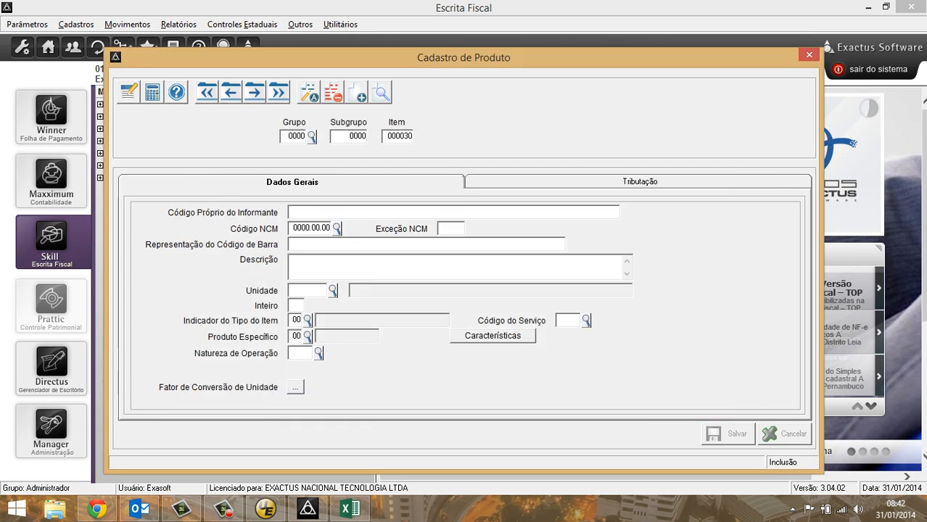
{"action": "key", "text": "Return"}
{"action": "key", "text": "Return"}
{"action": "key", "text": "Return"}
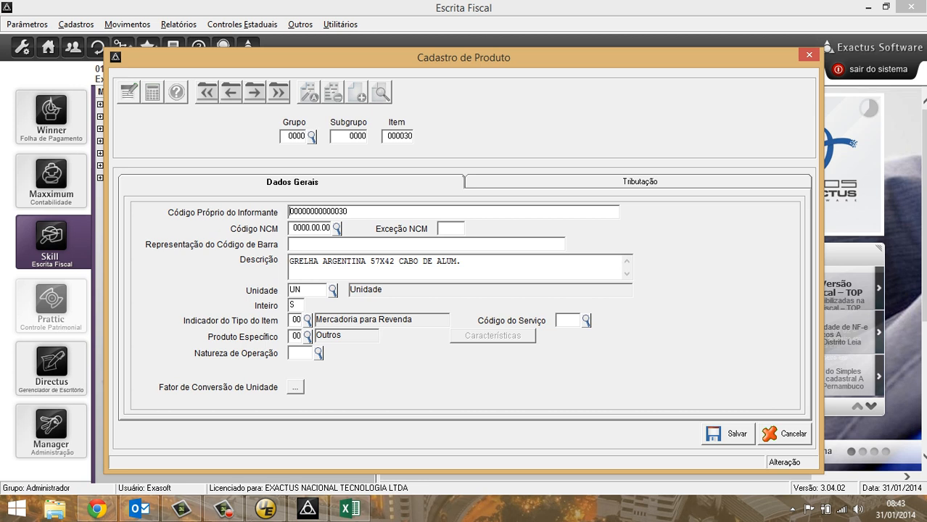
{"action": "key", "text": "Return"}
{"action": "key", "text": "Return"}
{"action": "key", "text": "Return"}
{"action": "key", "text": "Return"}
{"action": "key", "text": "Return"}
{"action": "key", "text": "Return"}
{"action": "key", "text": "Return"}
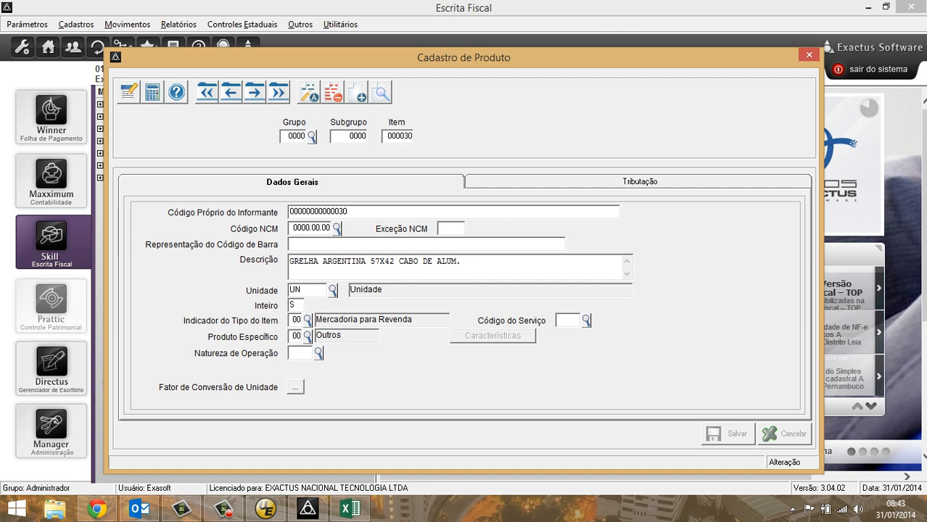
{"action": "key", "text": "Escape"}
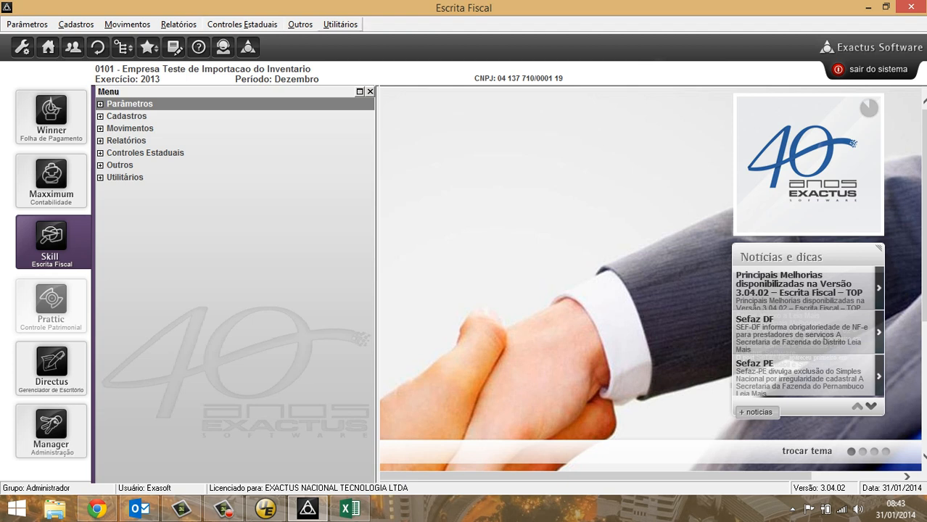
{"action": "left_click", "coordinate": [340, 24]}
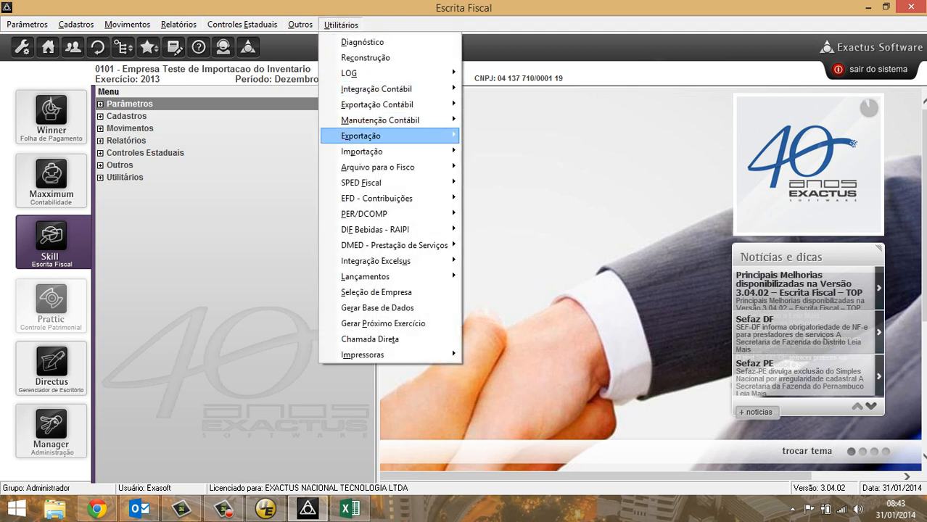
{"action": "mouse_move", "coordinate": [377, 151]}
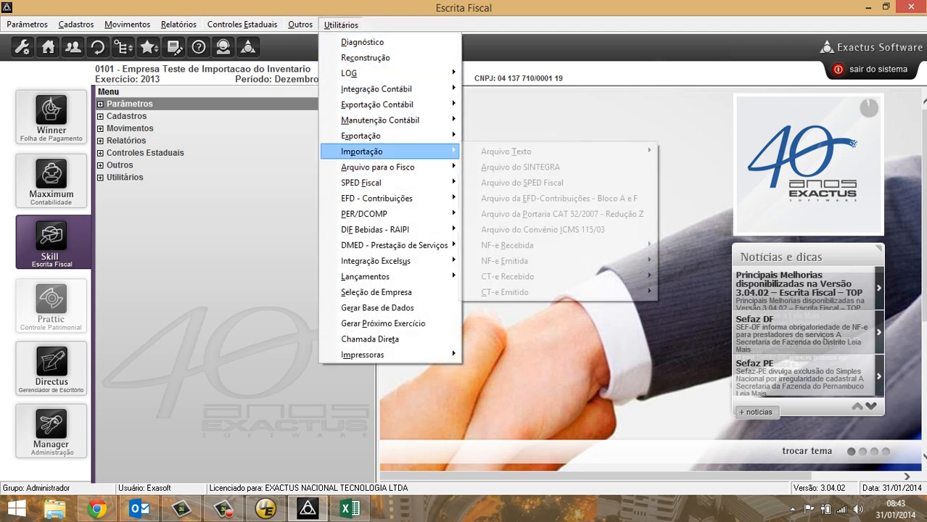
{"action": "mouse_move", "coordinate": [507, 151]}
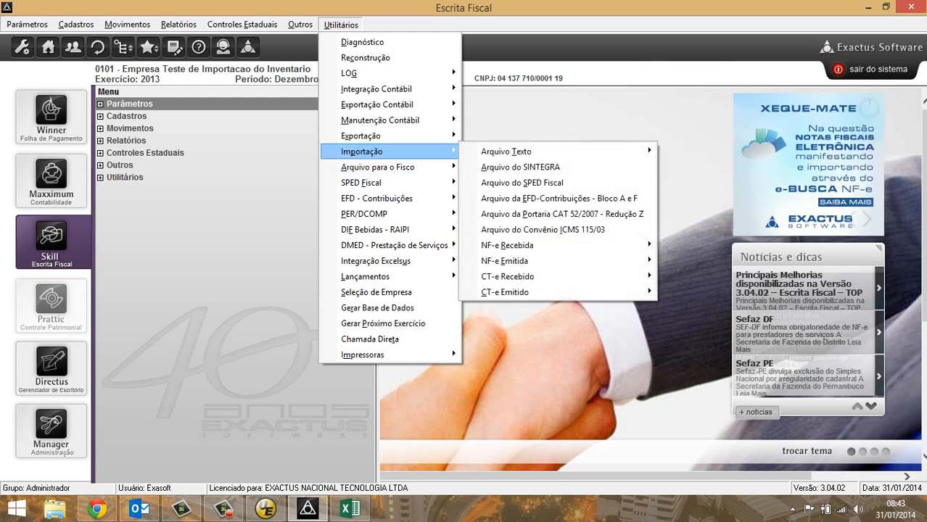
{"action": "left_click", "coordinate": [525, 168]}
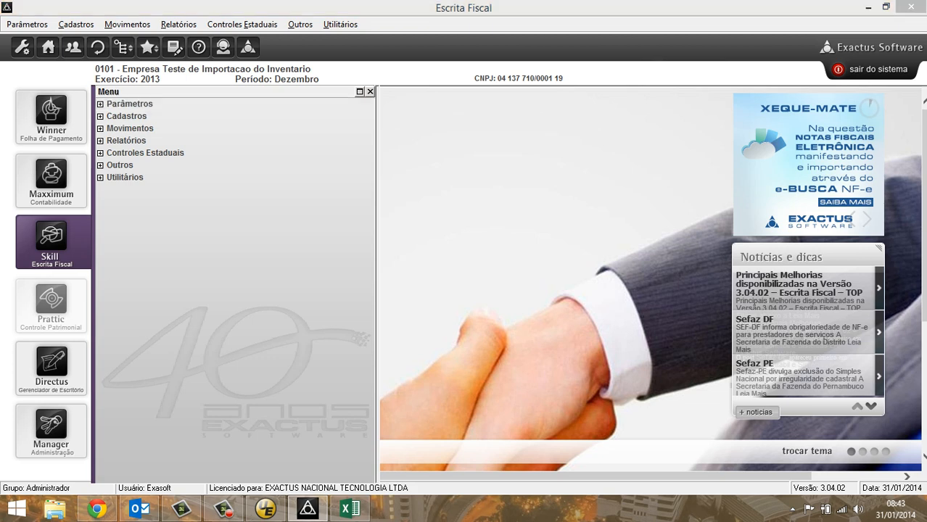
{"action": "left_click", "coordinate": [546, 306]}
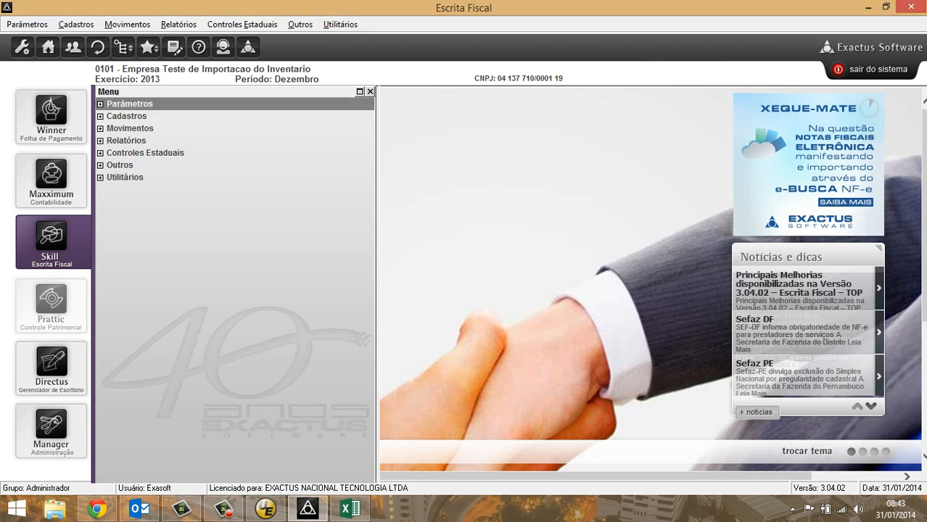
Open the text file import, select import code 17, Registro de Inventário, and check the list of format configurations for it
{"action": "left_click", "coordinate": [341, 24]}
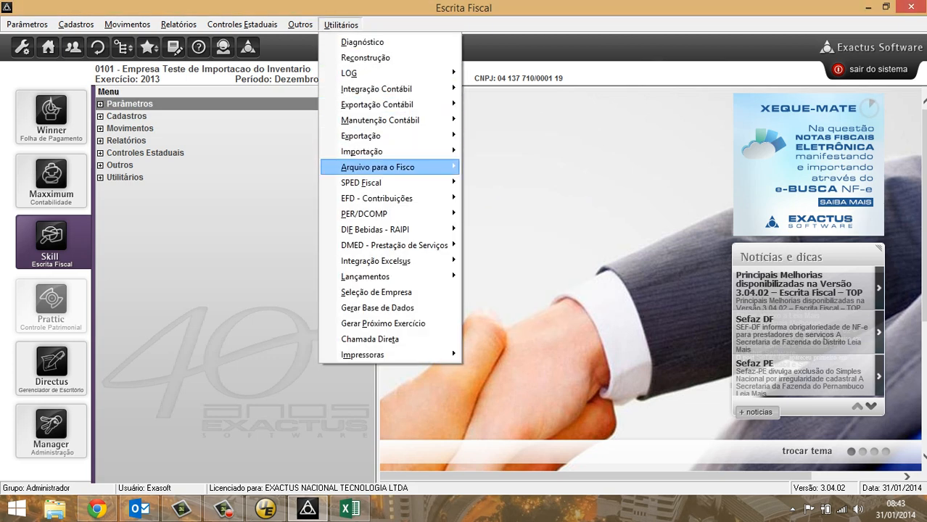
{"action": "mouse_move", "coordinate": [390, 152]}
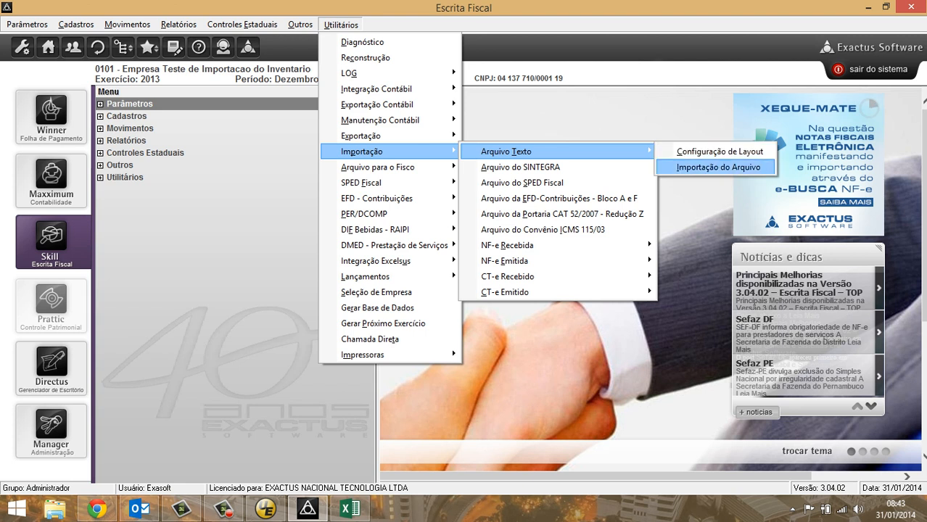
{"action": "left_click", "coordinate": [718, 167]}
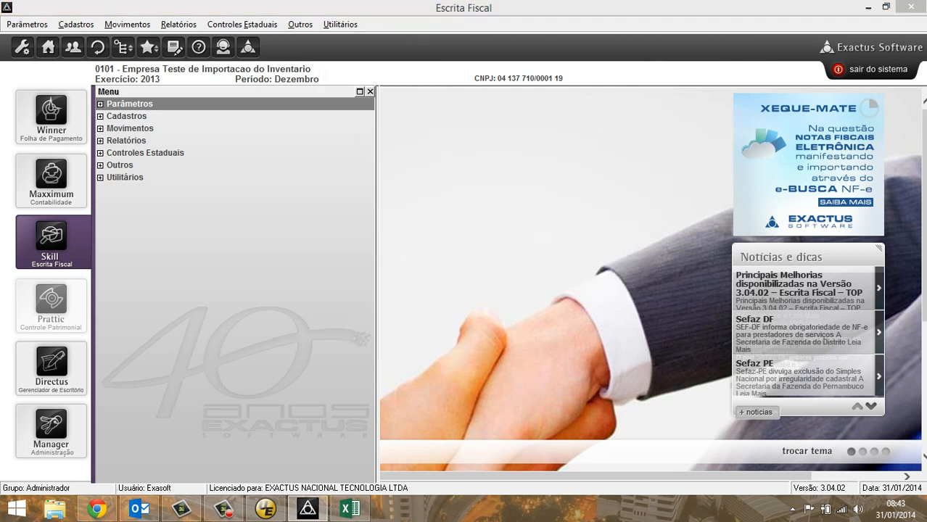
{"action": "left_click", "coordinate": [376, 264]}
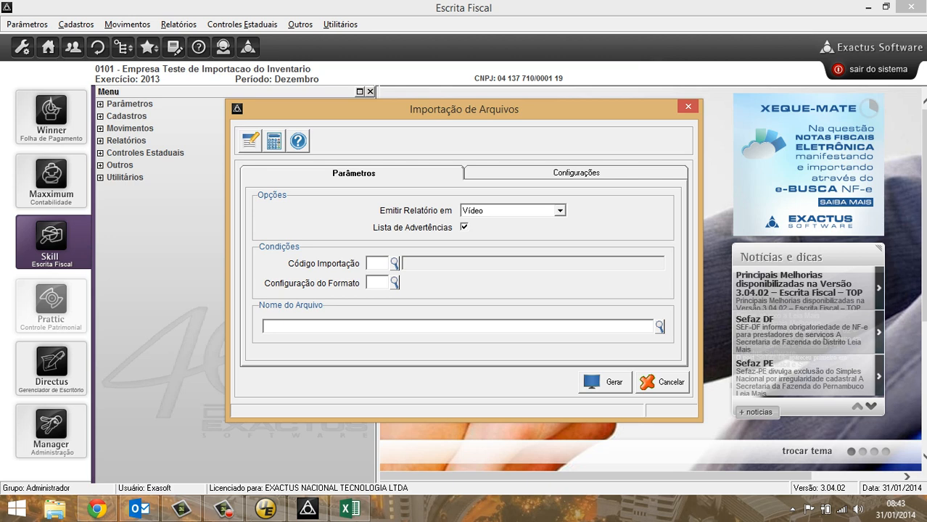
{"action": "key", "text": "F2"}
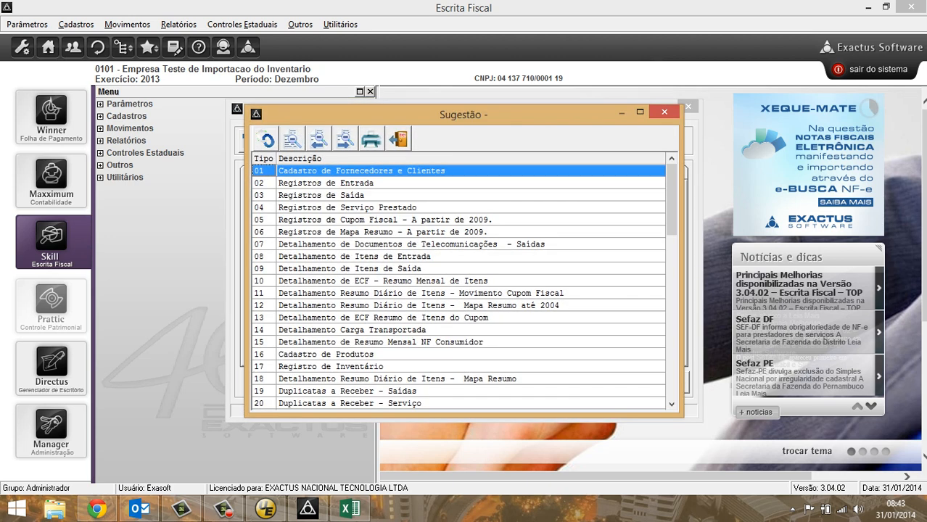
{"action": "left_click", "coordinate": [331, 367]}
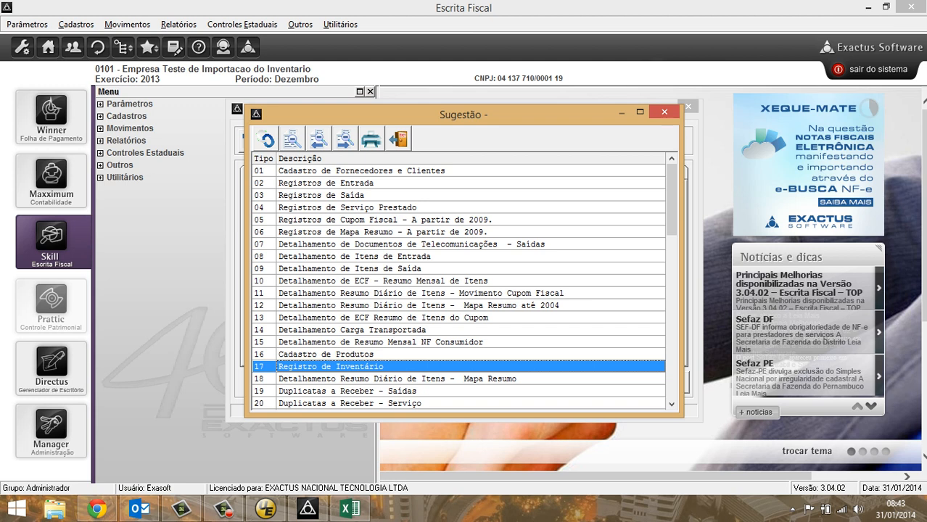
{"action": "key", "text": "Return"}
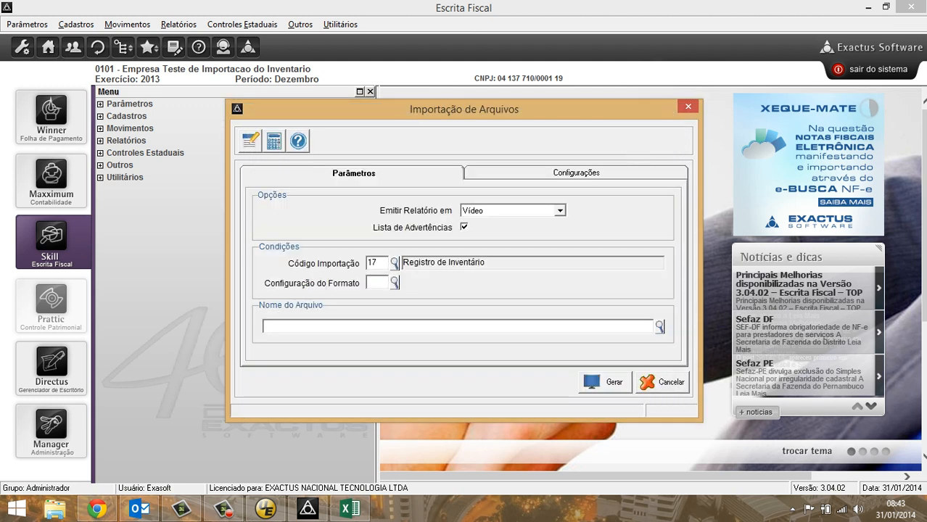
{"action": "key", "text": "F2"}
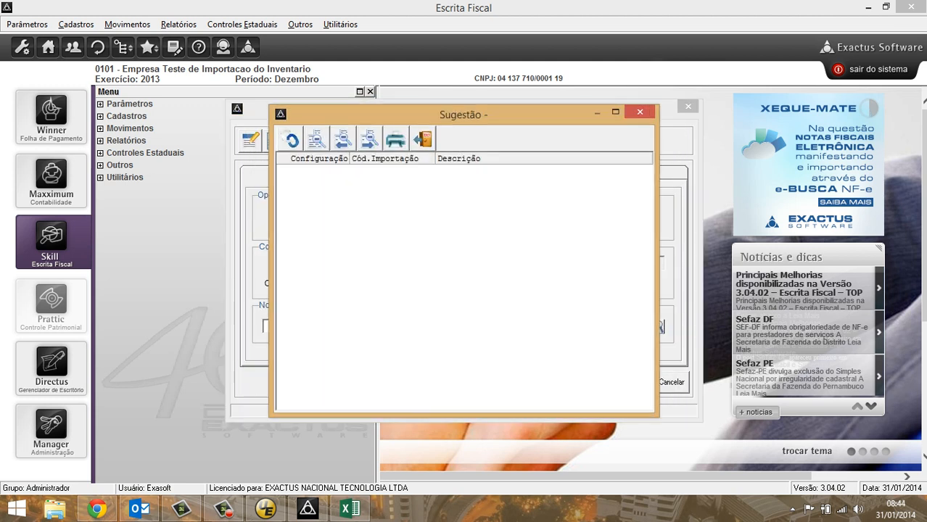
{"action": "key", "text": "Escape"}
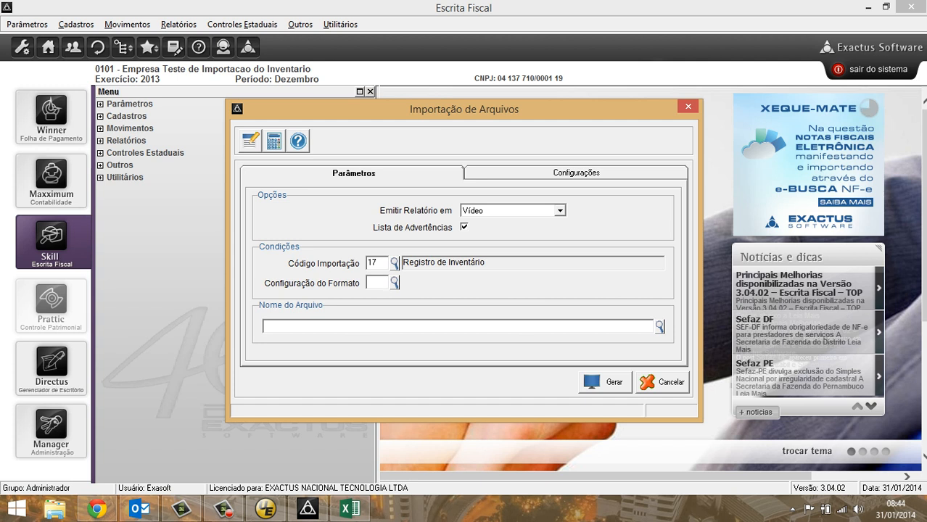
Start layout configuration 1 for import code 17, Registro de Inventário, with the description "Importacao do Inventario"
{"action": "key", "text": "F6"}
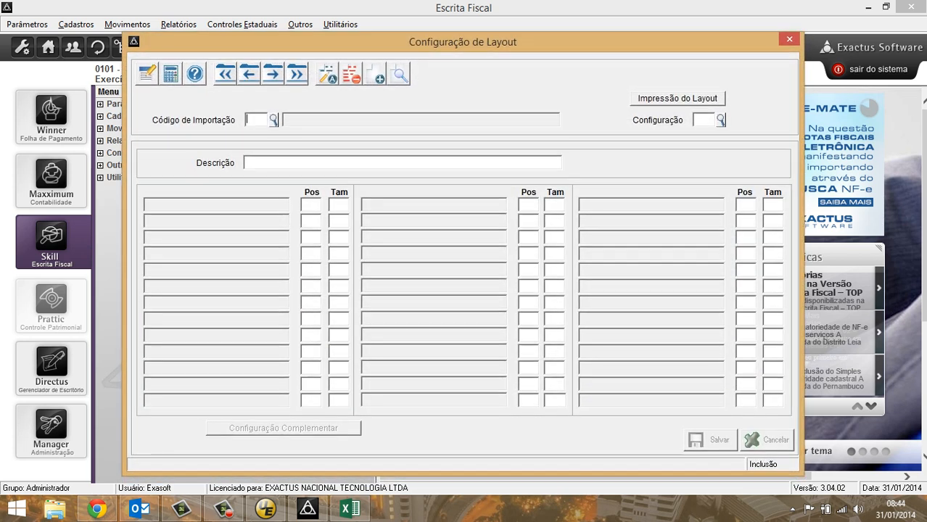
{"action": "key", "text": "F2"}
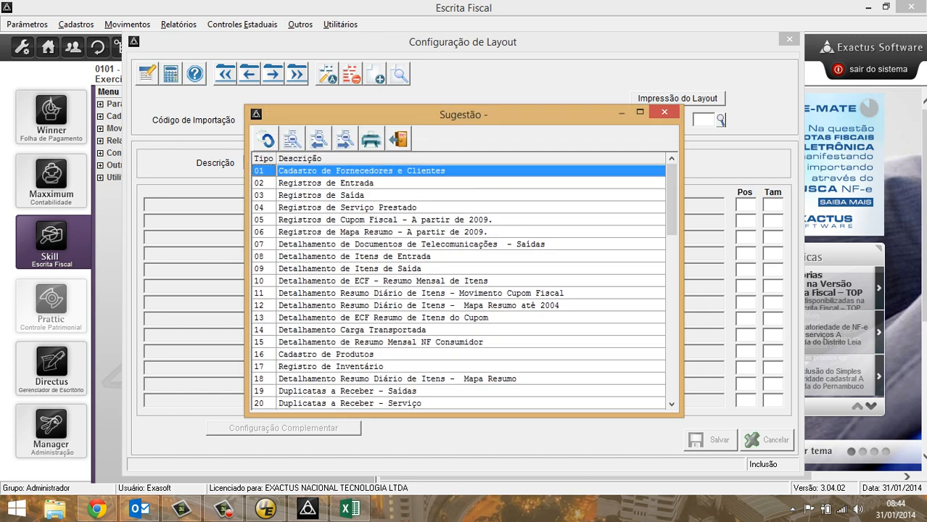
{"action": "left_click", "coordinate": [331, 367]}
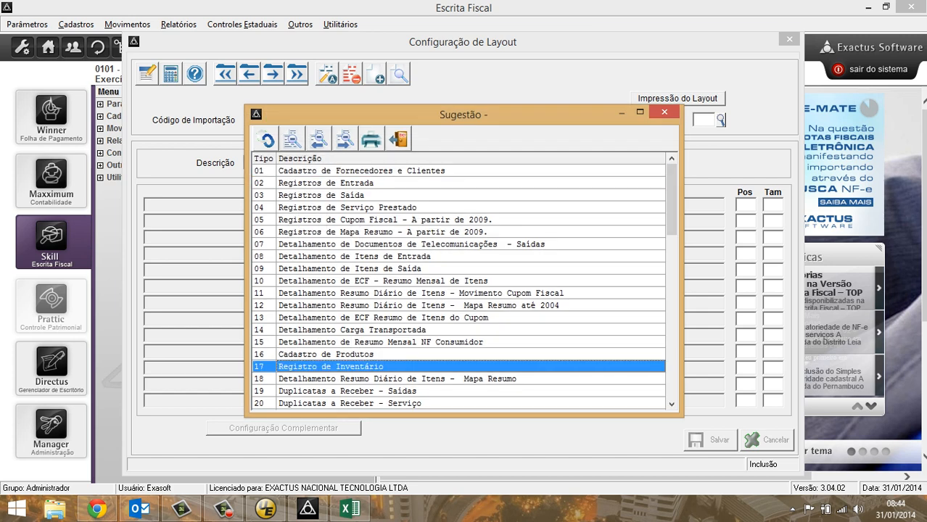
{"action": "key", "text": "Return"}
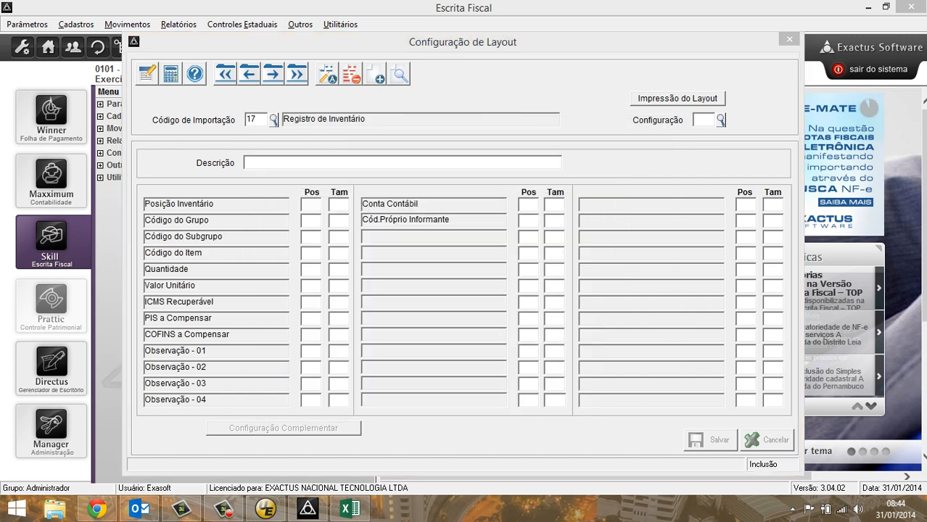
{"action": "key", "text": "F2"}
{"action": "key", "text": "Escape"}
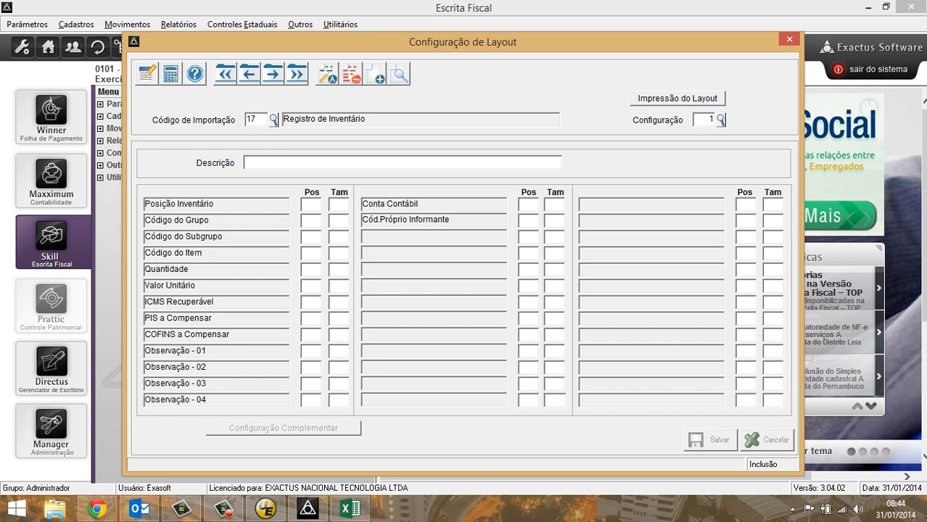
{"action": "key", "text": "Return"}
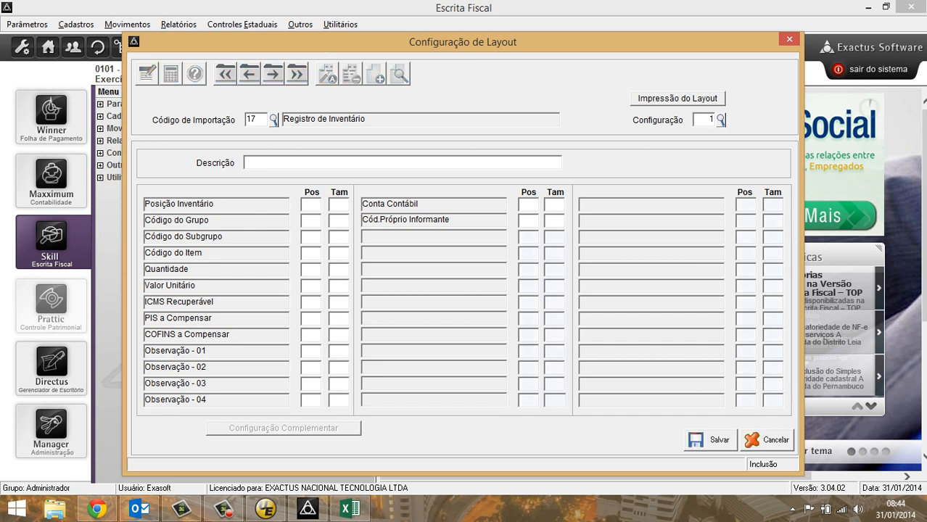
{"action": "type", "text": "Importacao do Inven"}
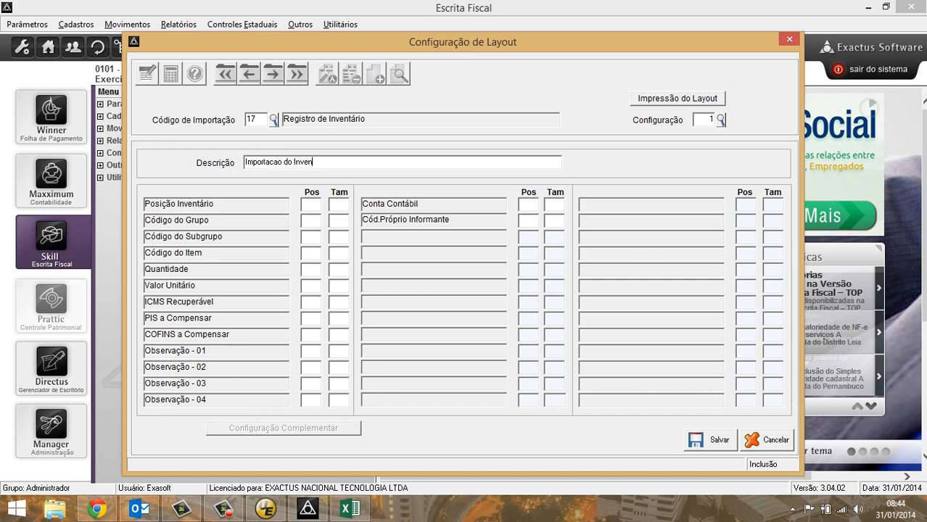
{"action": "type", "text": "tario"}
Switch to UltraEdit and check the start column and length of the inventory position value in the first row of Inportação Inventario.prn
{"action": "left_click", "coordinate": [311, 204]}
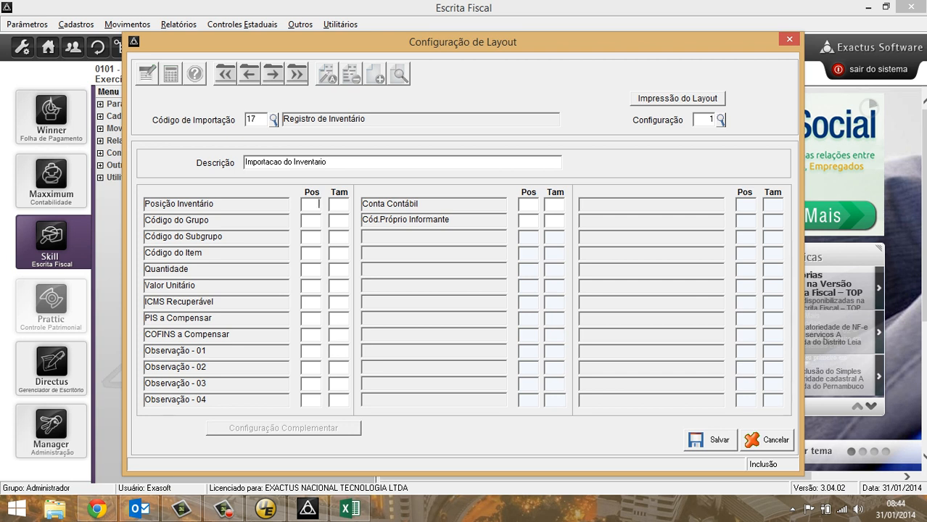
{"action": "left_click", "coordinate": [339, 205]}
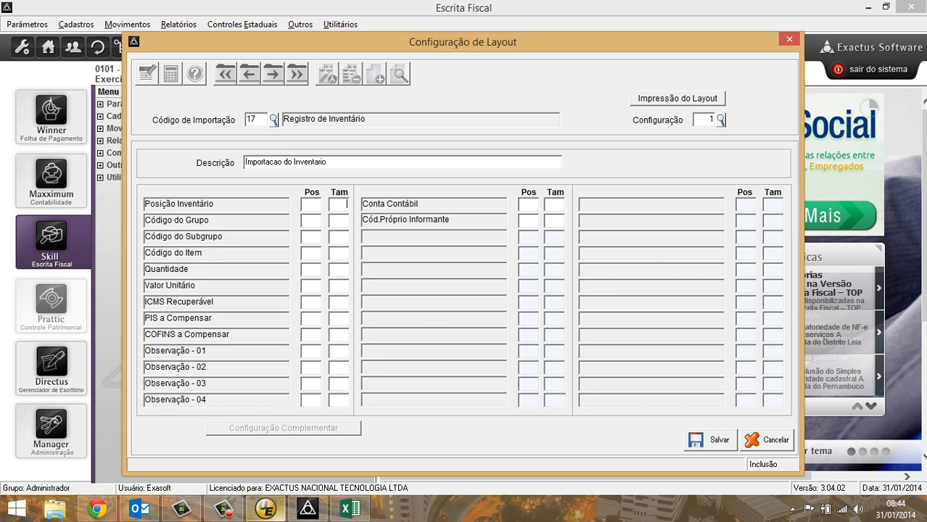
{"action": "left_click", "coordinate": [265, 509]}
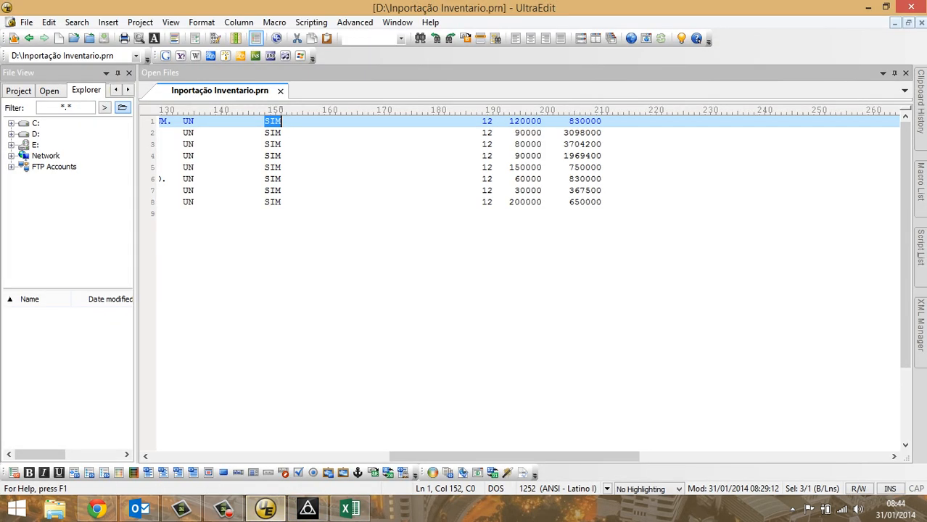
{"action": "left_click", "coordinate": [483, 121]}
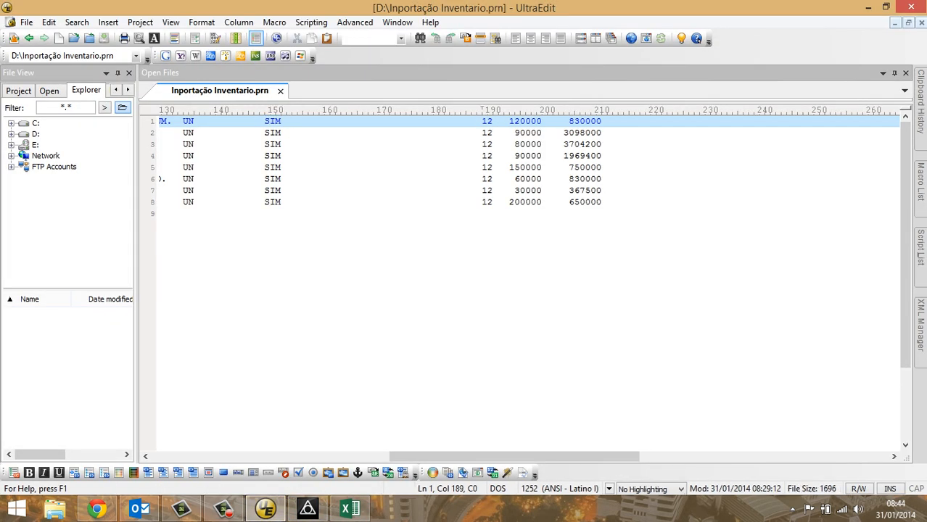
{"action": "left_click", "coordinate": [493, 121]}
{"action": "left_click_drag", "start_coordinate": [493, 121], "coordinate": [482, 121]}
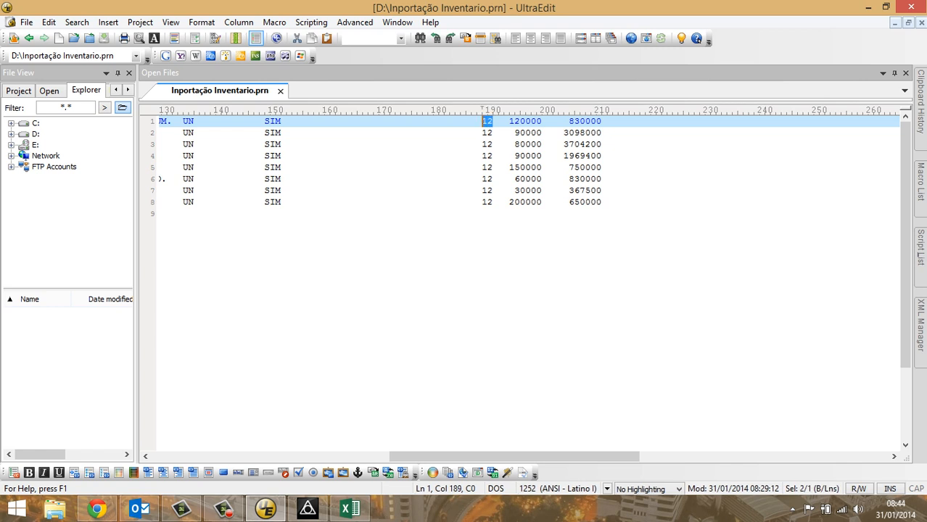
{"action": "left_click", "coordinate": [482, 122]}
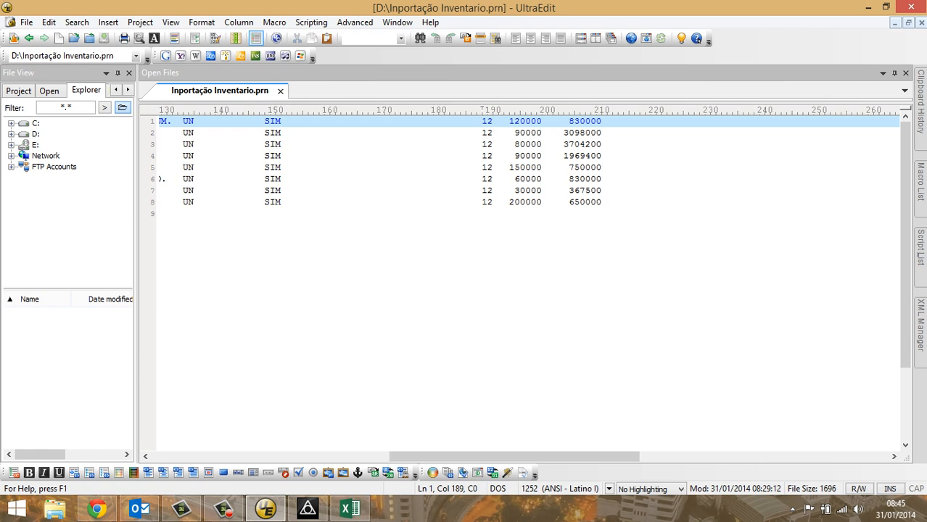
{"action": "key", "text": "shift+Right"}
{"action": "key", "text": "shift+Right"}
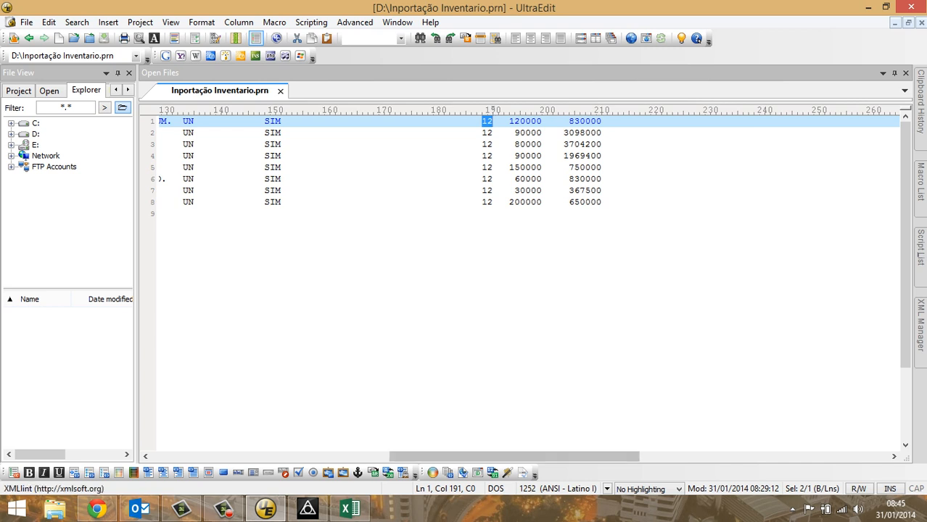
{"action": "key", "text": "Left"}
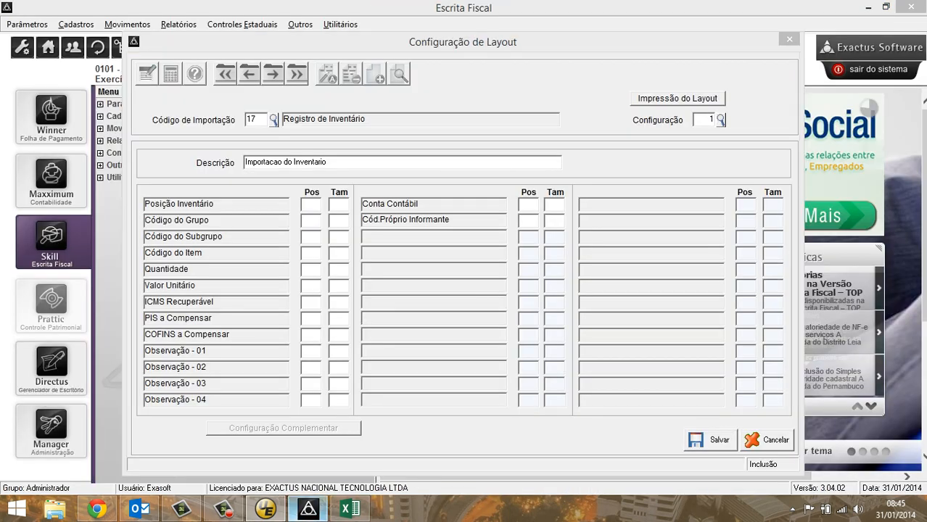
Switch back to Escrita Fiscal and set Posição Inventário to position 189 and size 2 in the layout
{"action": "left_click", "coordinate": [308, 510]}
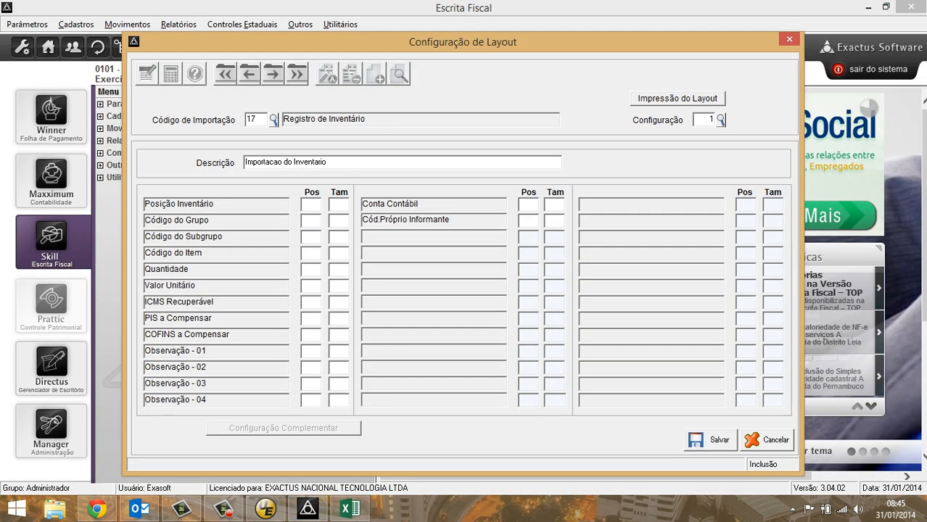
{"action": "type", "text": "189"}
{"action": "key", "text": "Tab"}
{"action": "type", "text": "2"}
{"action": "key", "text": "shift+Tab"}
{"action": "key", "text": "shift+End"}
{"action": "key", "text": "Tab"}
{"action": "key", "text": "shift+End"}
{"action": "key", "text": "Tab"}
Locate the start of the first row's quantity in UltraEdit and compare it with the Excel sheet's columns, then return to the layout configuration
{"action": "left_click", "coordinate": [265, 509]}
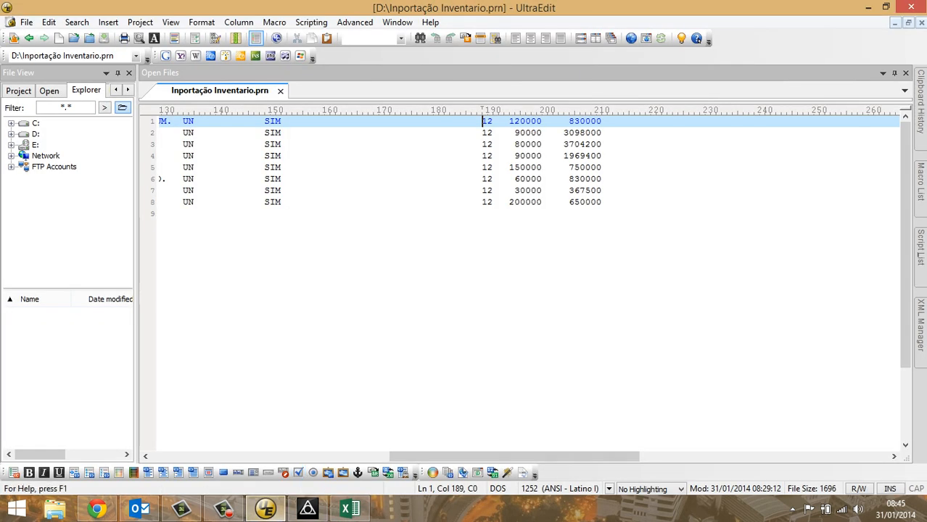
{"action": "left_click", "coordinate": [509, 121]}
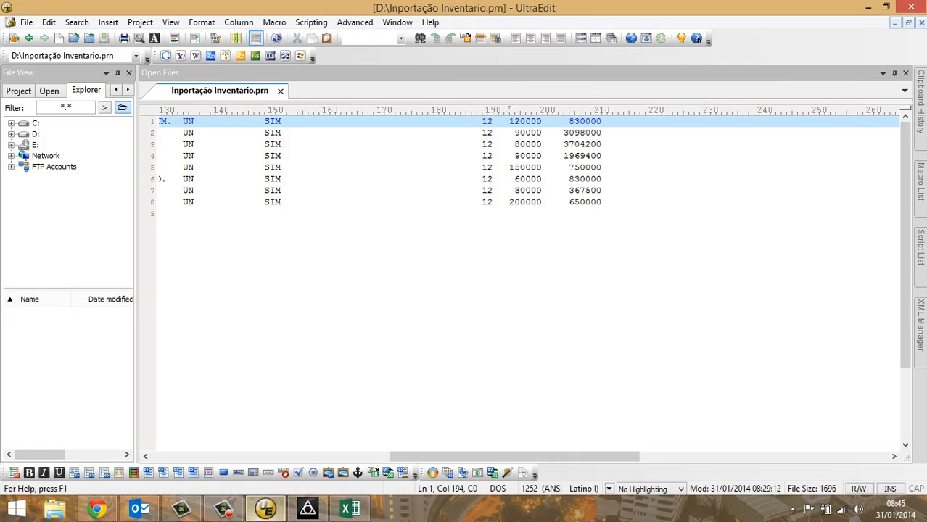
{"action": "left_click", "coordinate": [349, 509]}
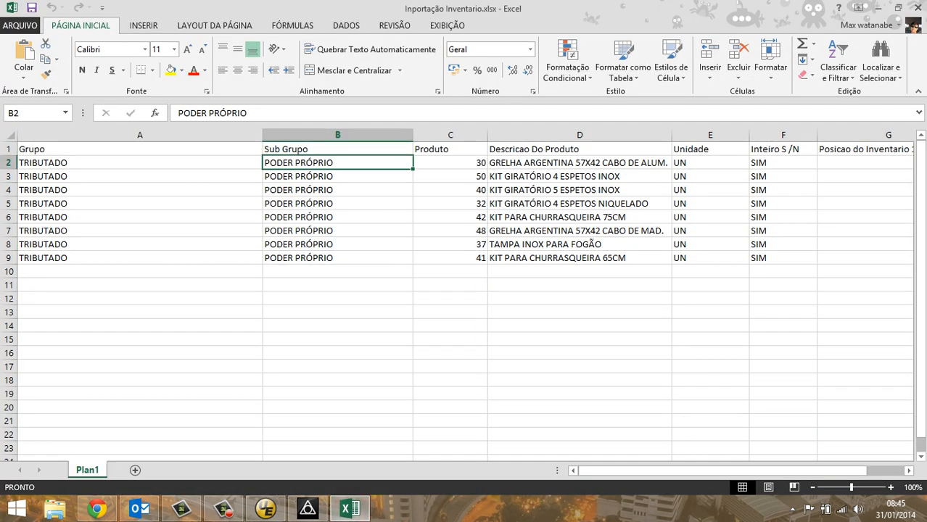
{"action": "left_click_drag", "start_coordinate": [721, 470], "coordinate": [758, 471]}
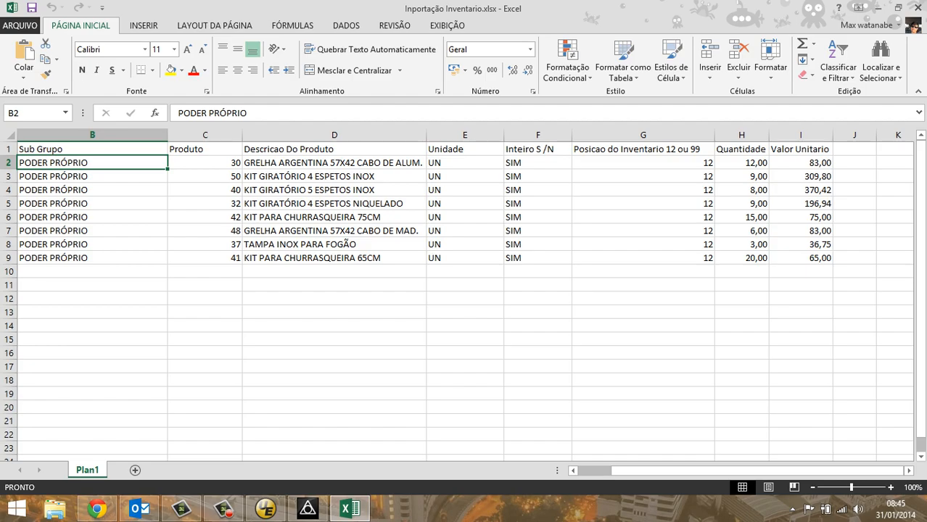
{"action": "left_click", "coordinate": [308, 509]}
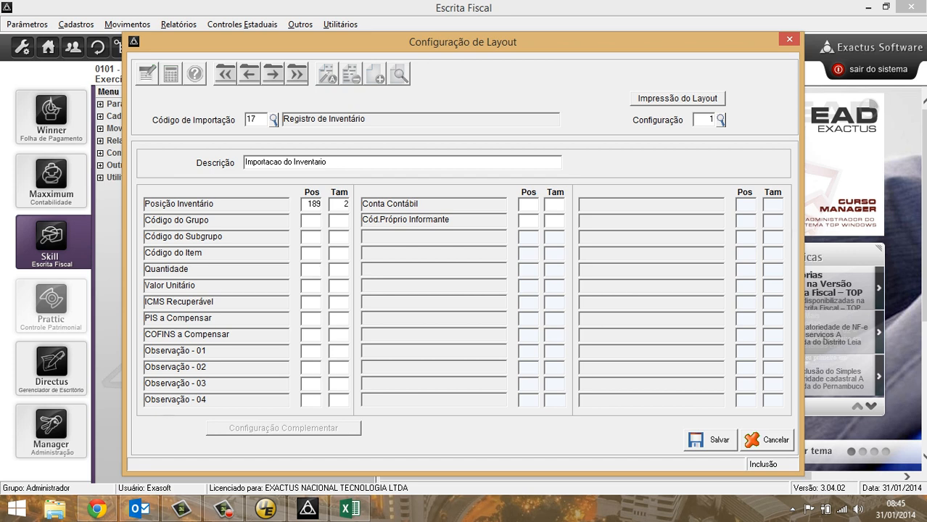
In UltraEdit, go through the quantity values row by row to check the column where they start
{"action": "left_click", "coordinate": [265, 510]}
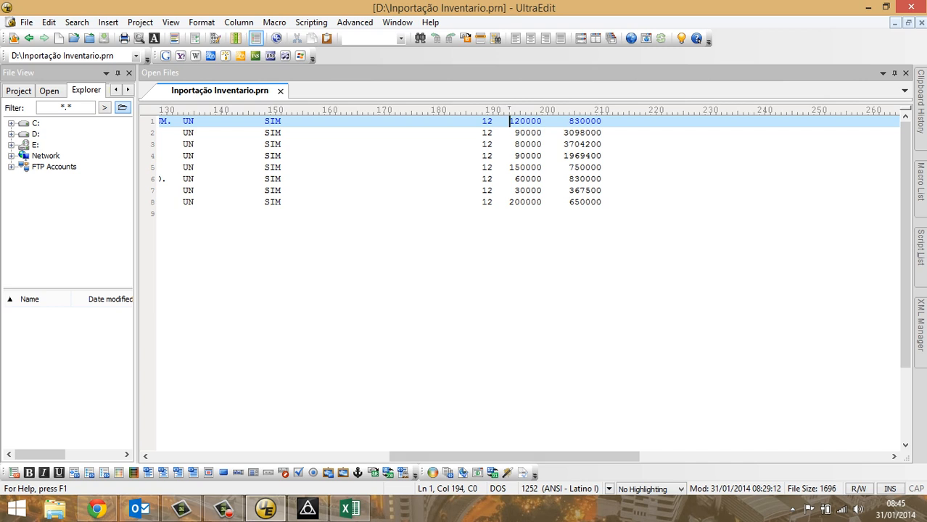
{"action": "key", "text": "Down"}
{"action": "key", "text": "Down"}
{"action": "key", "text": "Down"}
{"action": "key", "text": "Down"}
{"action": "key", "text": "Down"}
{"action": "key", "text": "Down"}
{"action": "key", "text": "Down"}
{"action": "key", "text": "Up"}
{"action": "key", "text": "Up"}
{"action": "key", "text": "Up"}
{"action": "key", "text": "Up"}
{"action": "key", "text": "Up"}
{"action": "key", "text": "Up"}
{"action": "key", "text": "Up"}
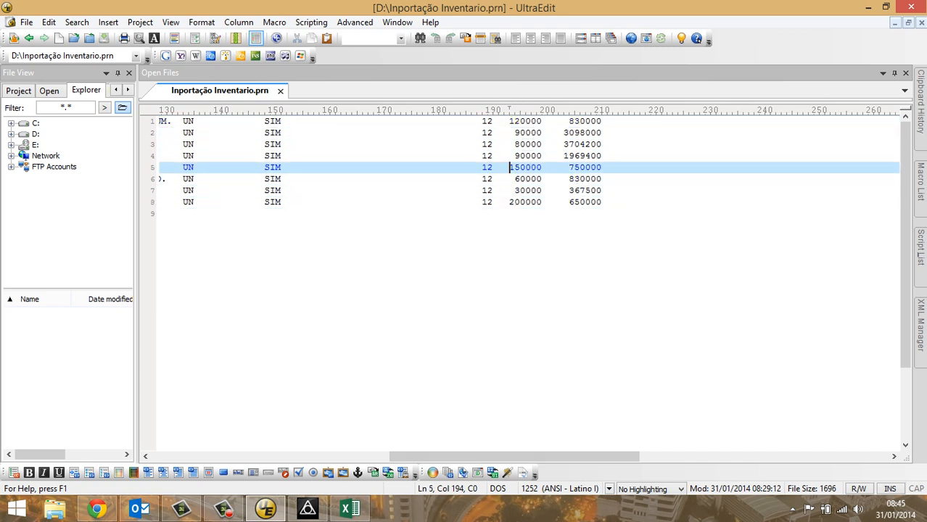
{"action": "key", "text": "Down"}
{"action": "key", "text": "Down"}
{"action": "key", "text": "Down"}
{"action": "key", "text": "Down"}
{"action": "key", "text": "Down"}
{"action": "key", "text": "Down"}
{"action": "key", "text": "Down"}
Examine the width of the quantity field across the last row, then return to the start of the first row's quantity
{"action": "key", "text": "Left"}
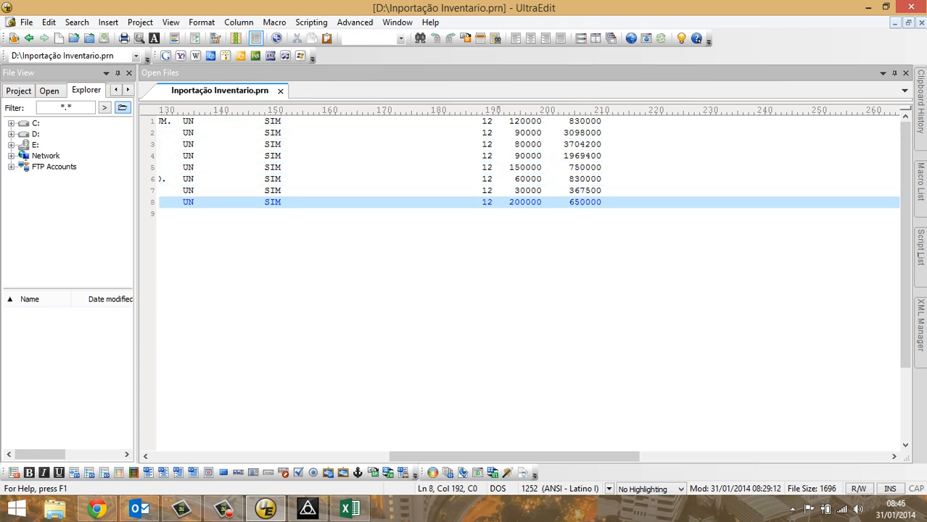
{"action": "key", "text": "Right"}
{"action": "key", "text": "Right"}
{"action": "key", "text": "Right"}
{"action": "key", "text": "Right"}
{"action": "key", "text": "Right"}
{"action": "key", "text": "Right"}
{"action": "key", "text": "Right"}
{"action": "key", "text": "Right"}
{"action": "key", "text": "Right"}
{"action": "key", "text": "Right"}
{"action": "key", "text": "Left"}
{"action": "key", "text": "Left"}
{"action": "key", "text": "Left"}
{"action": "key", "text": "Left"}
{"action": "key", "text": "Left"}
{"action": "key", "text": "Left"}
{"action": "key", "text": "Left"}
{"action": "key", "text": "Left"}
{"action": "key", "text": "Up"}
{"action": "key", "text": "Up"}
{"action": "key", "text": "Up"}
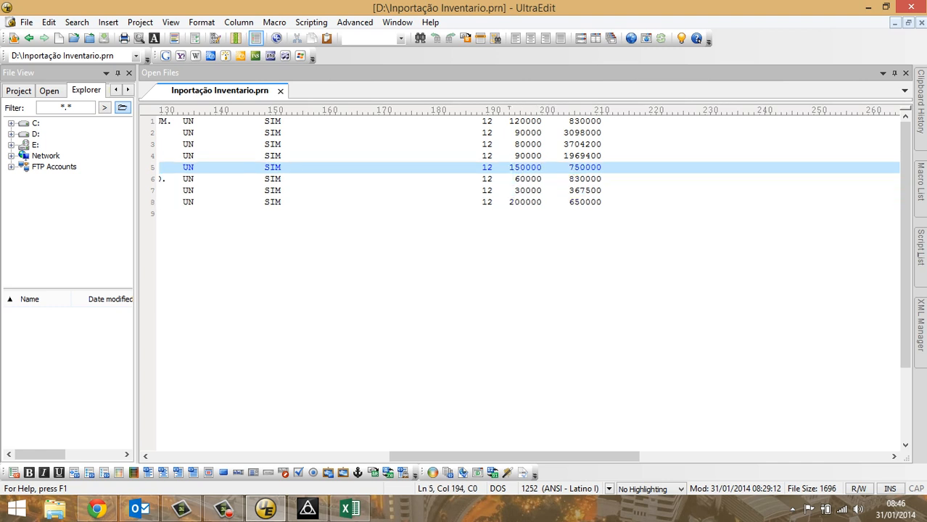
{"action": "key", "text": "Up"}
{"action": "key", "text": "Up"}
{"action": "key", "text": "Up"}
{"action": "key", "text": "Up"}
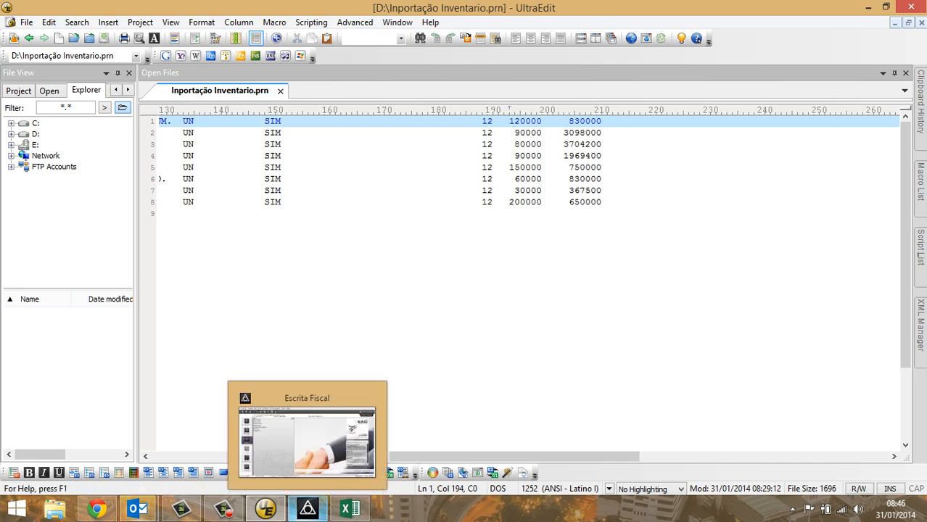
Switch to Escrita Fiscal and set Quantidade to position 194 and size 6, counting the first row's quantity digits in UltraEdit
{"action": "left_click", "coordinate": [308, 509]}
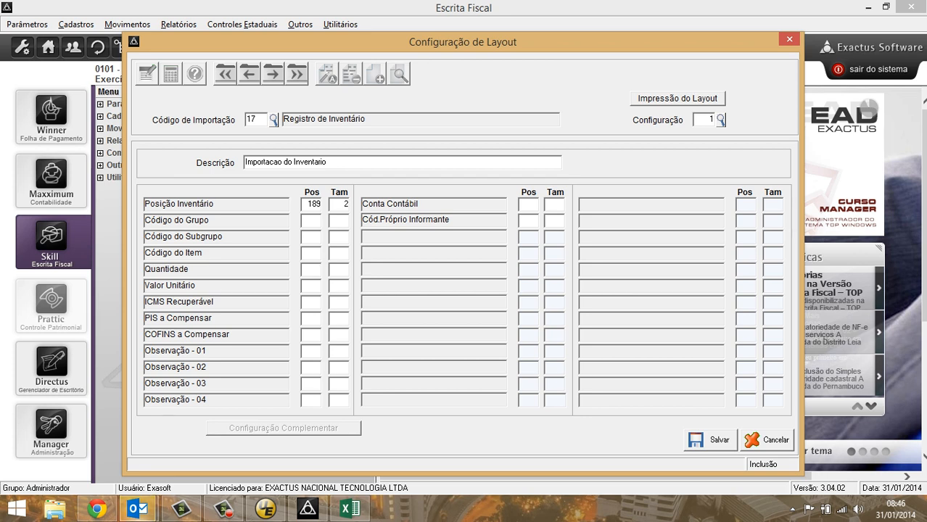
{"action": "type", "text": "194"}
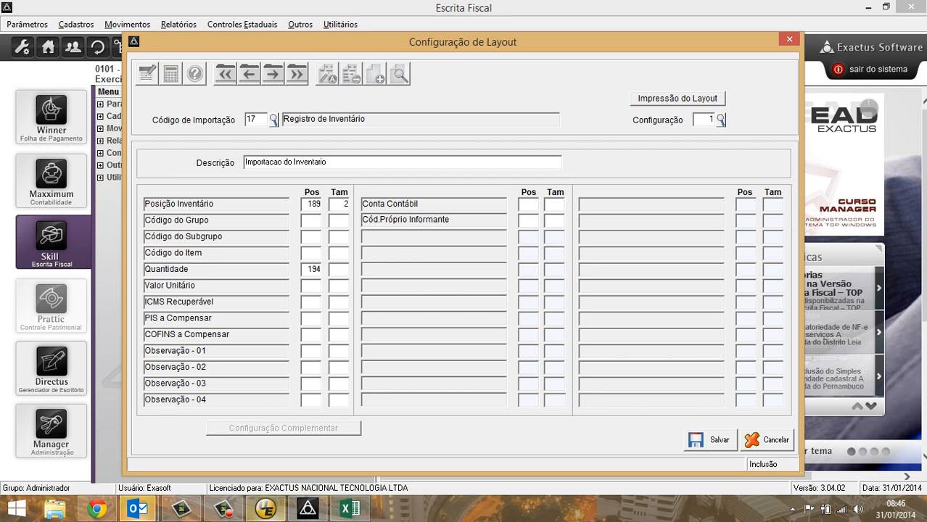
{"action": "key", "text": "alt+Tab"}
{"action": "key", "text": "shift+Right"}
{"action": "key", "text": "shift+Right"}
{"action": "key", "text": "shift+Right"}
{"action": "key", "text": "shift+Right"}
{"action": "key", "text": "shift+Right"}
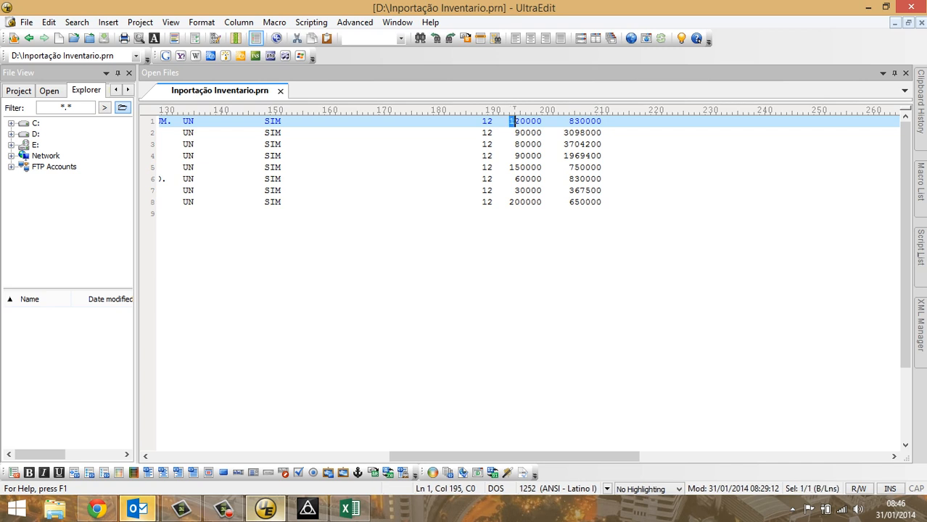
{"action": "key", "text": "shift+Right"}
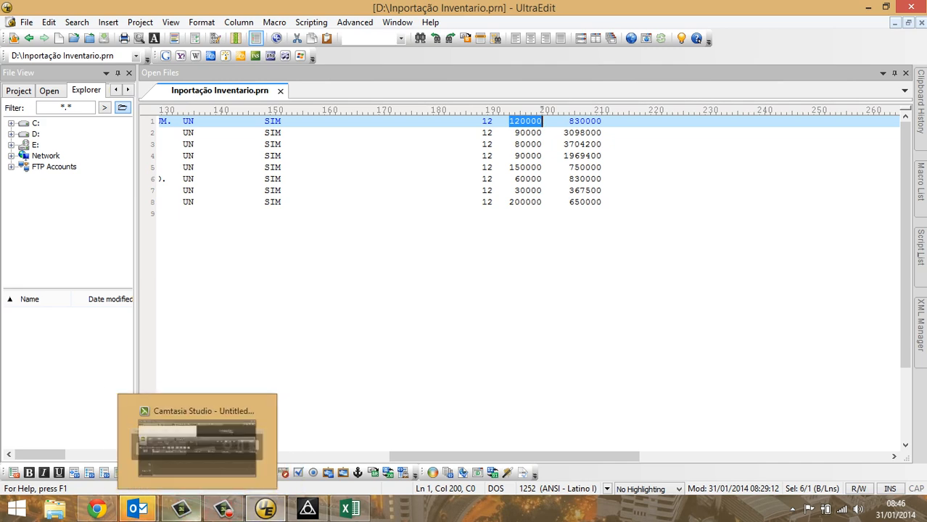
{"action": "left_click", "coordinate": [307, 509]}
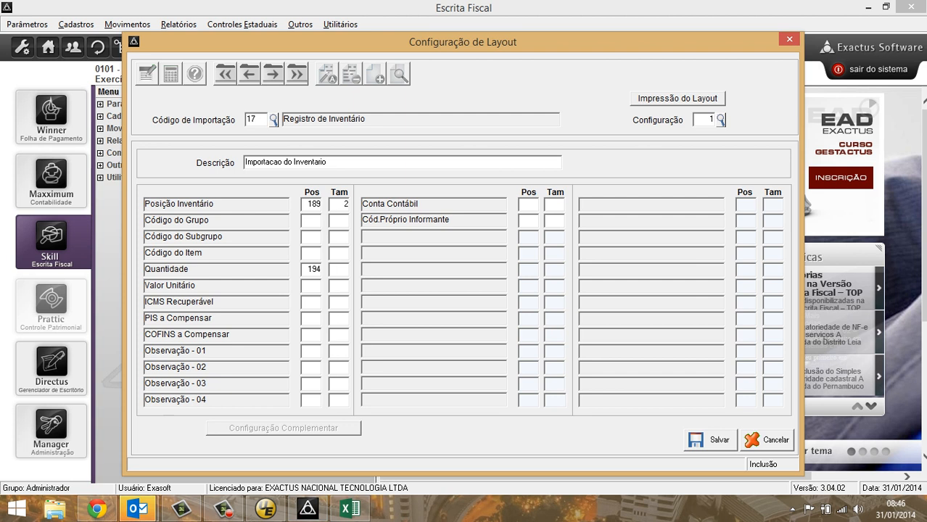
{"action": "type", "text": "6"}
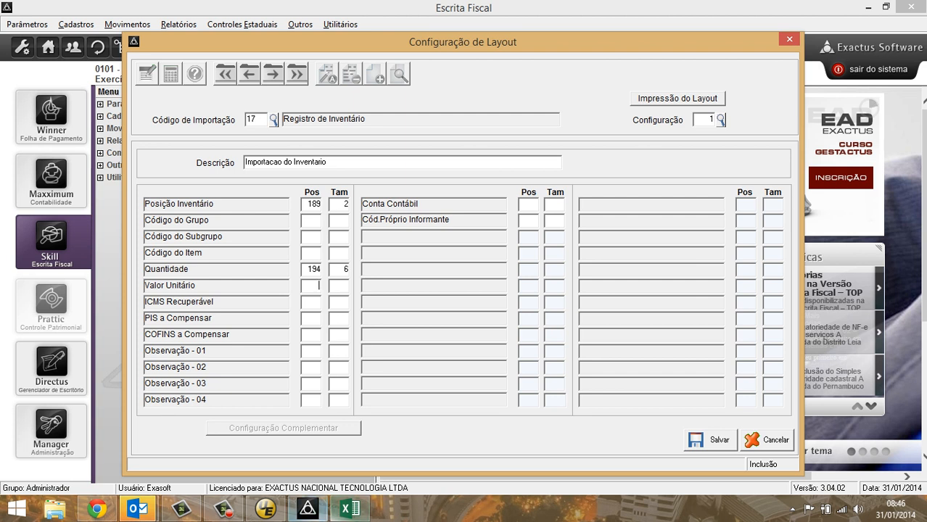
In UltraEdit, locate the start of the first row's unit value and compare it with the start of the values in the rows below
{"action": "left_click", "coordinate": [266, 509]}
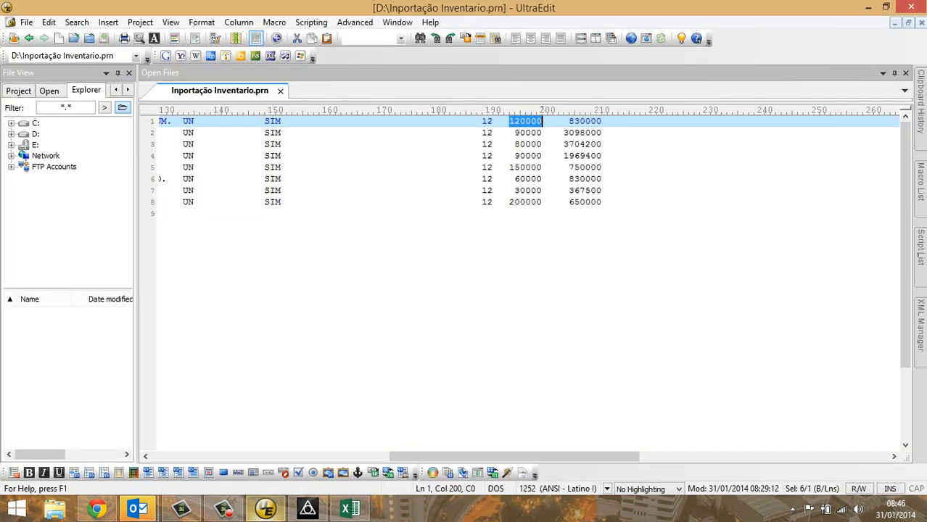
{"action": "key", "text": "ctrl+Right"}
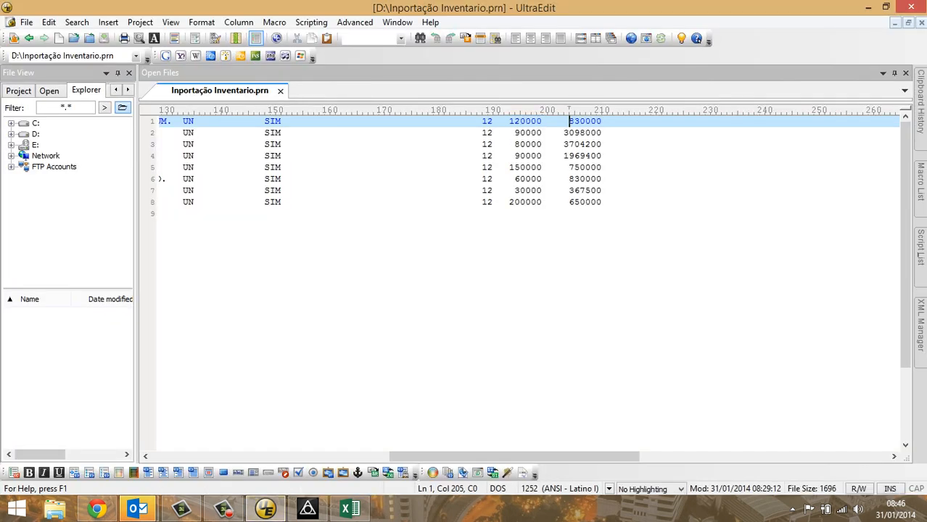
{"action": "key", "text": "Down"}
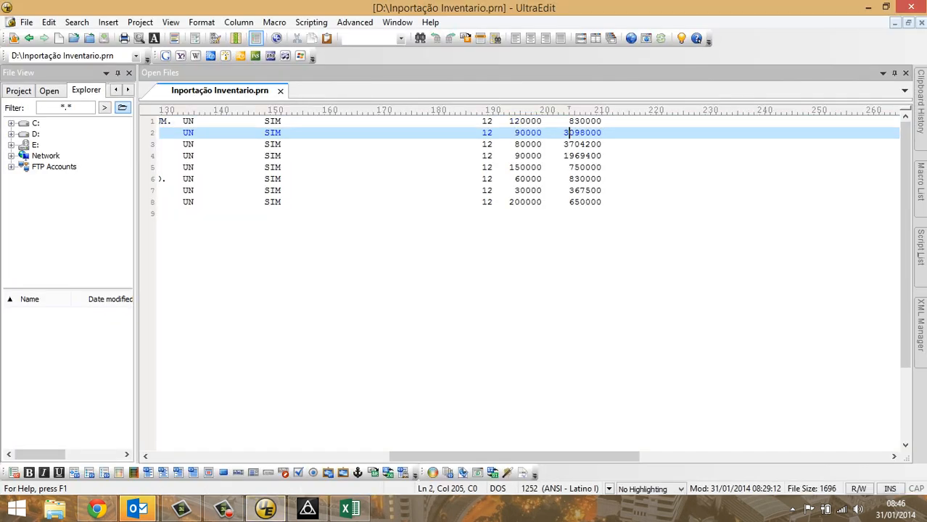
{"action": "key", "text": "Right"}
{"action": "key", "text": "Left"}
{"action": "key", "text": "Up"}
{"action": "key", "text": "Down"}
{"action": "key", "text": "Left"}
{"action": "key", "text": "Down"}
{"action": "key", "text": "Down"}
{"action": "key", "text": "Down"}
{"action": "key", "text": "Down"}
{"action": "key", "text": "Down"}
{"action": "key", "text": "Down"}
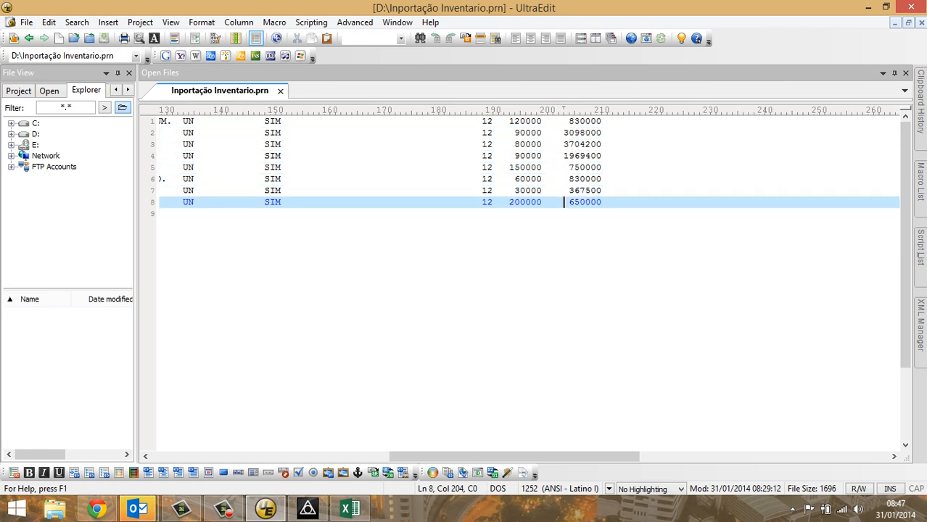
{"action": "key", "text": "Up"}
{"action": "key", "text": "Up"}
{"action": "key", "text": "Up"}
{"action": "key", "text": "Up"}
{"action": "key", "text": "Up"}
{"action": "key", "text": "Up"}
{"action": "key", "text": "Up"}
{"action": "key", "text": "Down"}
{"action": "key", "text": "Down"}
{"action": "key", "text": "Down"}
{"action": "key", "text": "Down"}
{"action": "key", "text": "Down"}
{"action": "key", "text": "Down"}
{"action": "key", "text": "Down"}
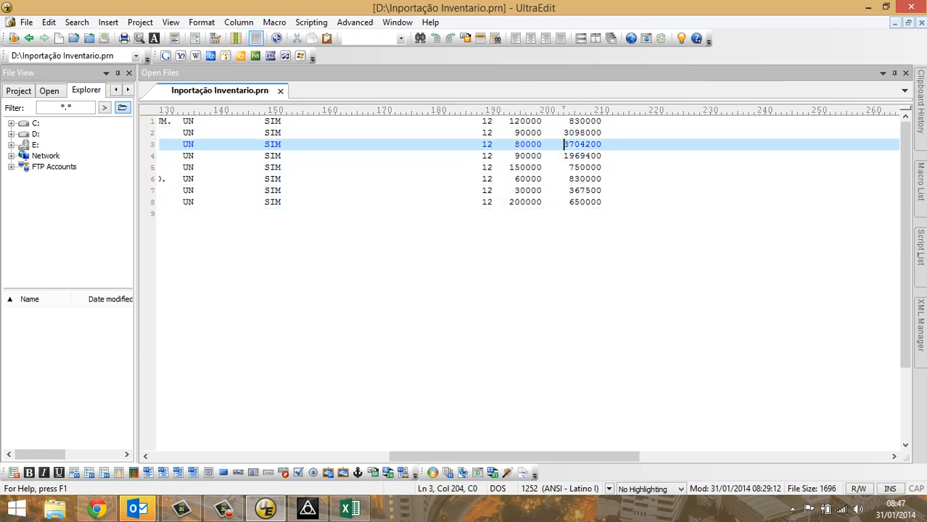
Examine the digits of the last row's unit value, then return to the start of the first row's unit value
{"action": "key", "text": "Right"}
{"action": "key", "text": "Right"}
{"action": "key", "text": "Right"}
{"action": "key", "text": "Right"}
{"action": "key", "text": "Right"}
{"action": "key", "text": "Right"}
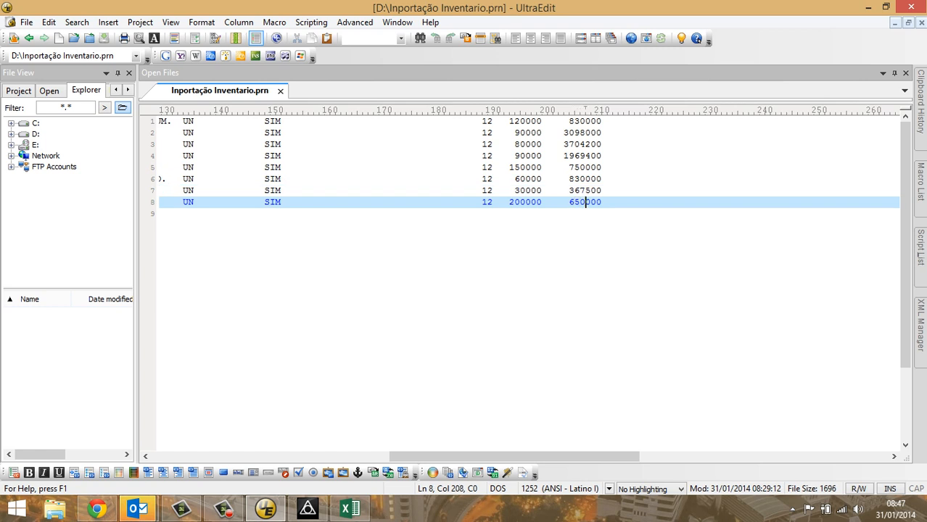
{"action": "key", "text": "Left"}
{"action": "key", "text": "Left"}
{"action": "key", "text": "Left"}
{"action": "key", "text": "Left"}
{"action": "key", "text": "Left"}
{"action": "key", "text": "Up"}
{"action": "key", "text": "Up"}
{"action": "key", "text": "Up"}
{"action": "key", "text": "Up"}
{"action": "key", "text": "Up"}
{"action": "key", "text": "Up"}
{"action": "key", "text": "Up"}
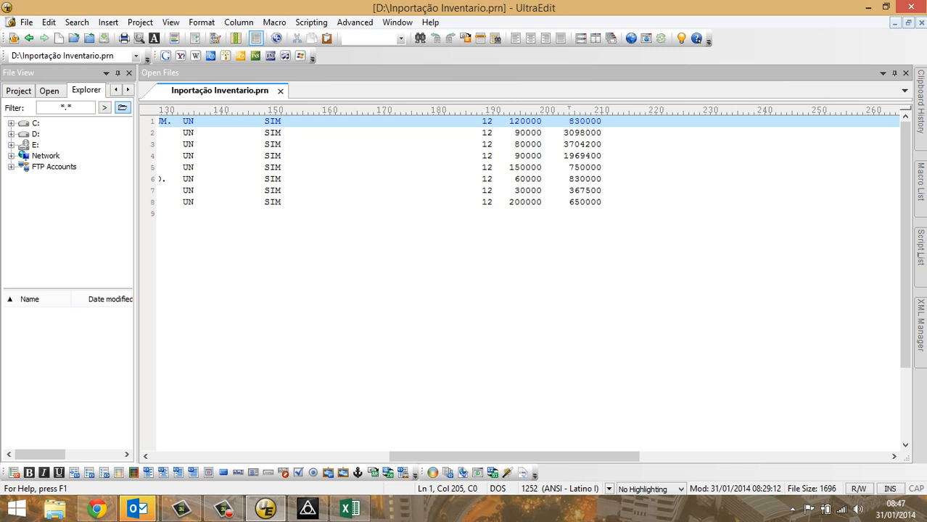
Compare where the unit values start across the first four rows, ending one column before the first row's value
{"action": "key", "text": "Down"}
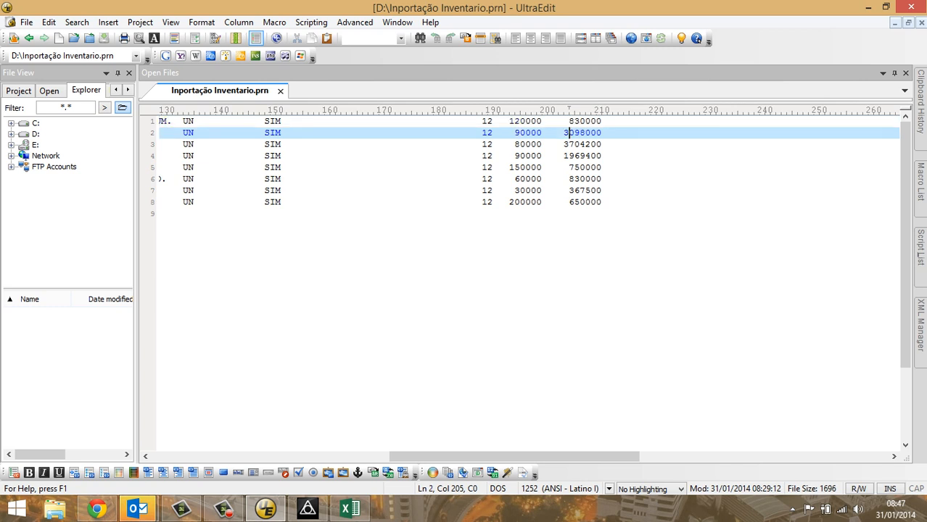
{"action": "key", "text": "Down"}
{"action": "key", "text": "Down"}
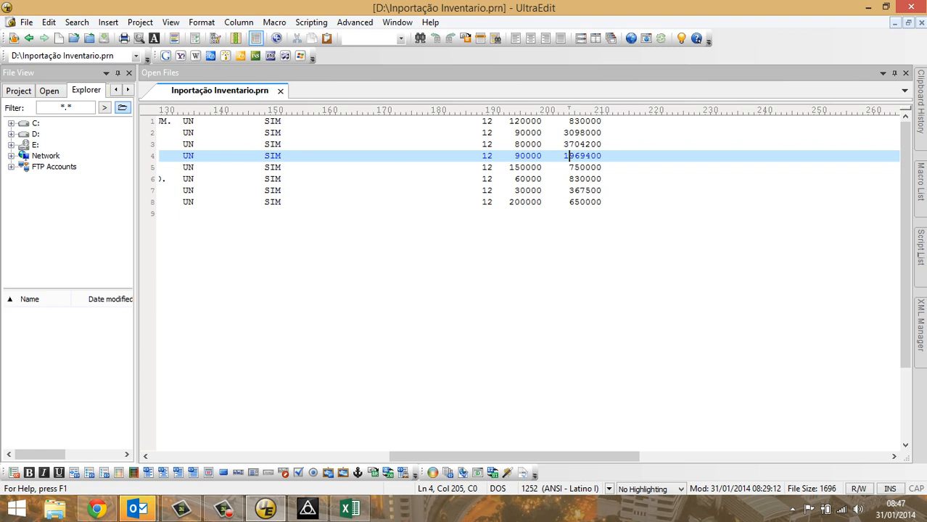
{"action": "key", "text": "Up"}
{"action": "key", "text": "Up"}
{"action": "key", "text": "Down"}
{"action": "key", "text": "Down"}
{"action": "key", "text": "Up"}
{"action": "key", "text": "Up"}
{"action": "key", "text": "Up"}
{"action": "key", "text": "Left"}
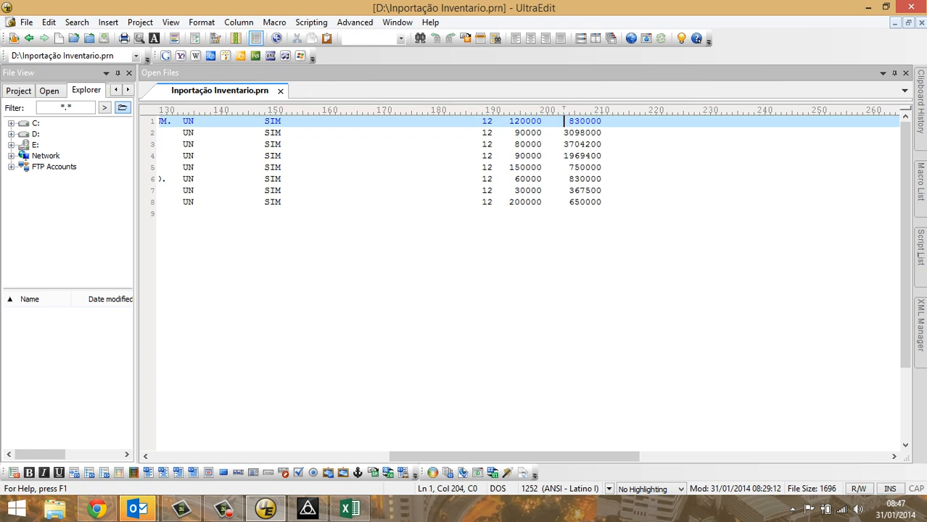
Go up and down the rows along the start of the longest unit values to check their first column, ending on the second row
{"action": "key", "text": "Down"}
{"action": "key", "text": "Down"}
{"action": "key", "text": "Down"}
{"action": "key", "text": "Down"}
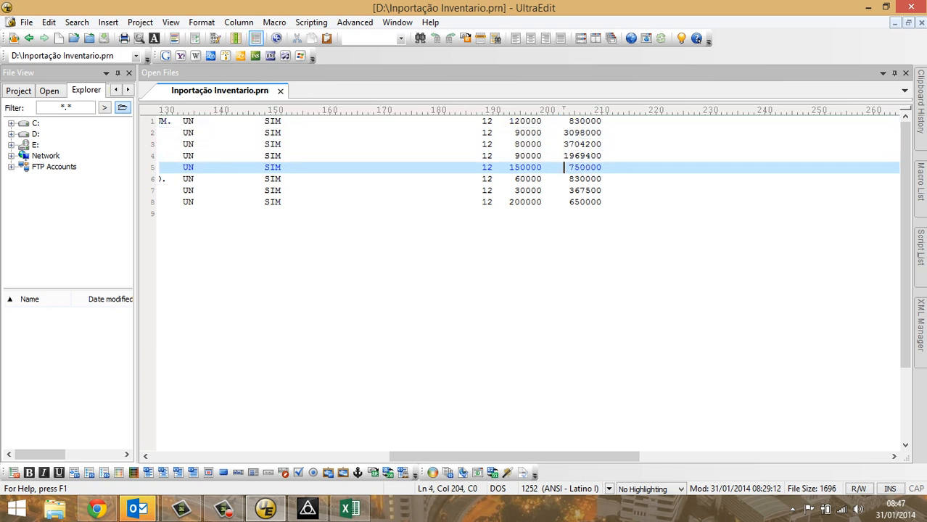
{"action": "key", "text": "Down"}
{"action": "key", "text": "Down"}
{"action": "key", "text": "Down"}
{"action": "key", "text": "Up"}
{"action": "key", "text": "Up"}
{"action": "key", "text": "Up"}
{"action": "key", "text": "Up"}
{"action": "key", "text": "Up"}
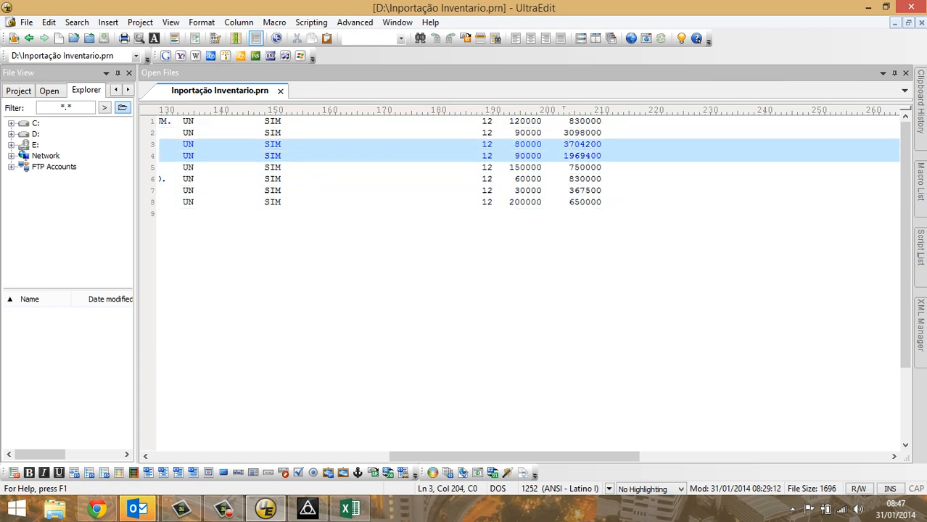
{"action": "key", "text": "Down"}
{"action": "key", "text": "Down"}
{"action": "key", "text": "Down"}
{"action": "key", "text": "Down"}
{"action": "key", "text": "Up"}
{"action": "key", "text": "Up"}
{"action": "key", "text": "Up"}
{"action": "key", "text": "Up"}
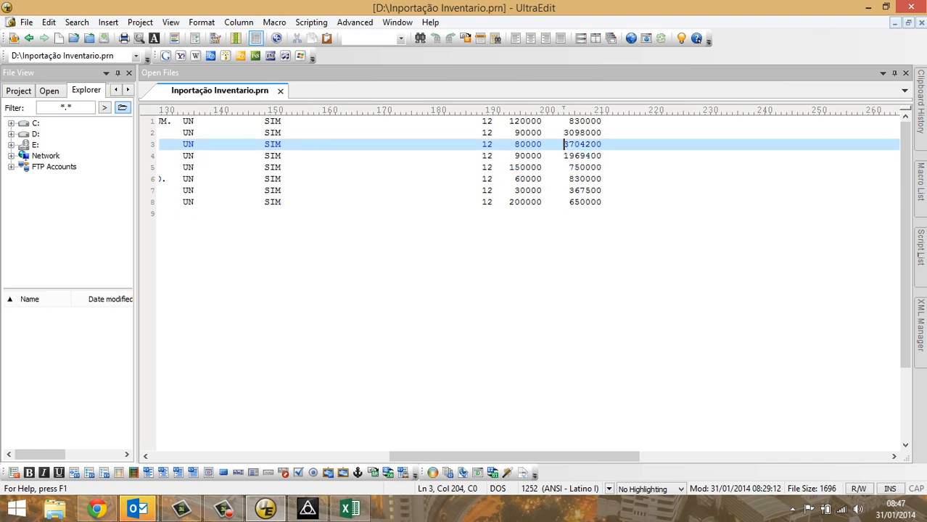
{"action": "key", "text": "Up"}
{"action": "key", "text": "Up"}
{"action": "key", "text": "Down"}
{"action": "key", "text": "Down"}
{"action": "key", "text": "Down"}
{"action": "key", "text": "Down"}
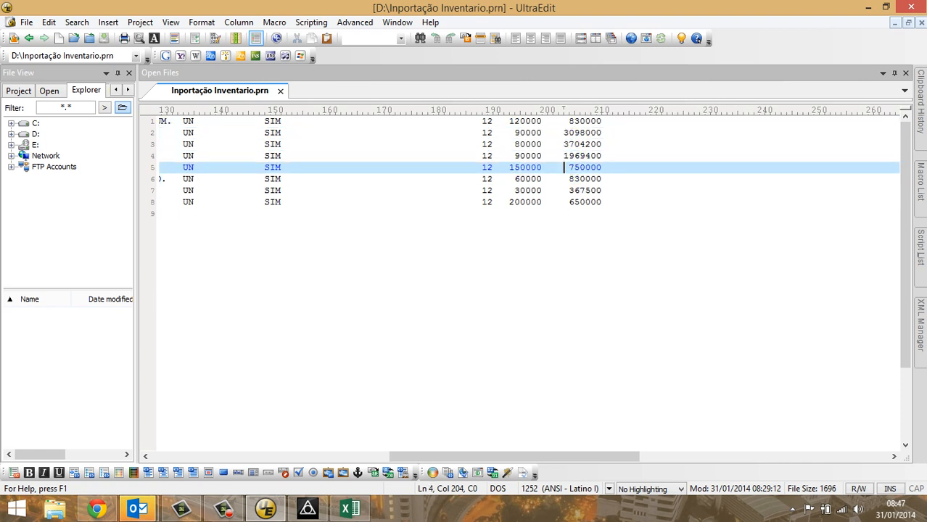
{"action": "key", "text": "Up"}
{"action": "key", "text": "Up"}
{"action": "key", "text": "Up"}
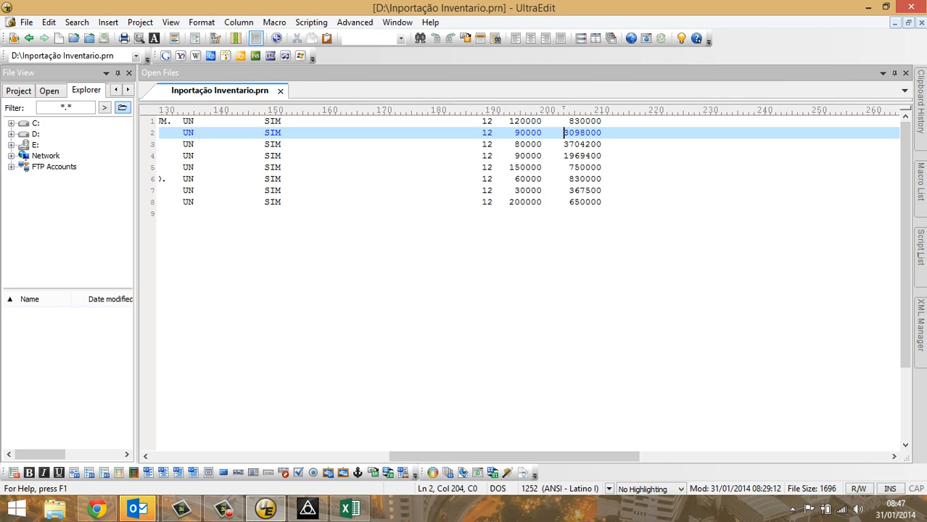
Switch to Escrita Fiscal and set the Valor Unitário position to 204 in the layout
{"action": "left_click", "coordinate": [308, 508]}
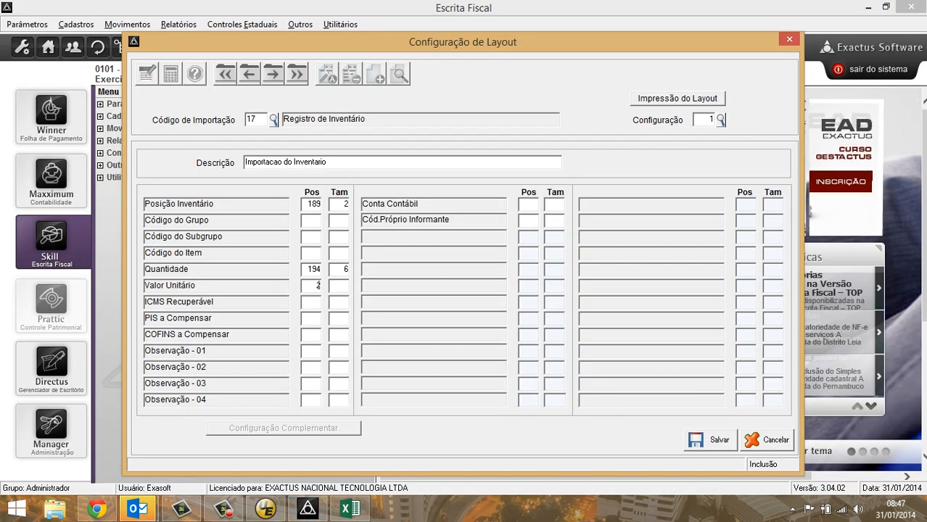
{"action": "type", "text": "204"}
{"action": "key", "text": "Tab"}
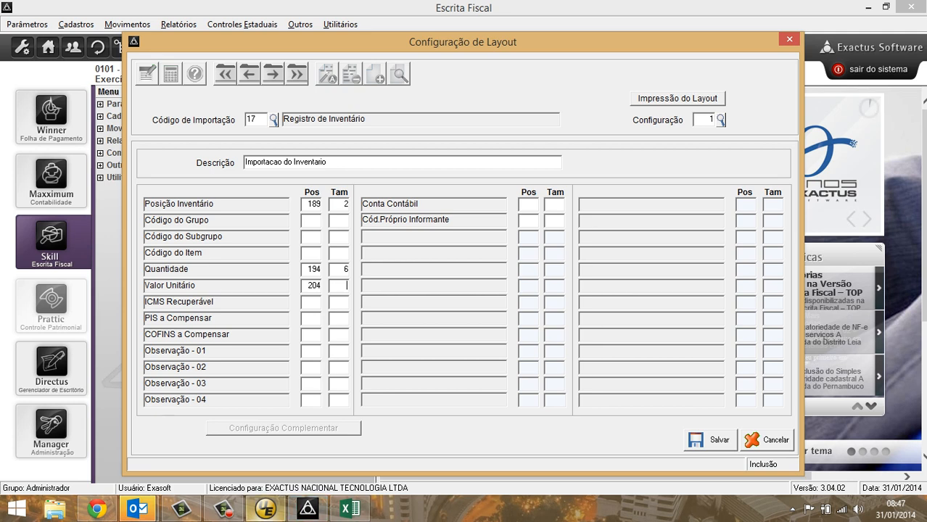
Count the digits of the second row's unit value in UltraEdit, then set the Valor Unitário size to 7 in the Escrita Fiscal layout
{"action": "left_click", "coordinate": [266, 508]}
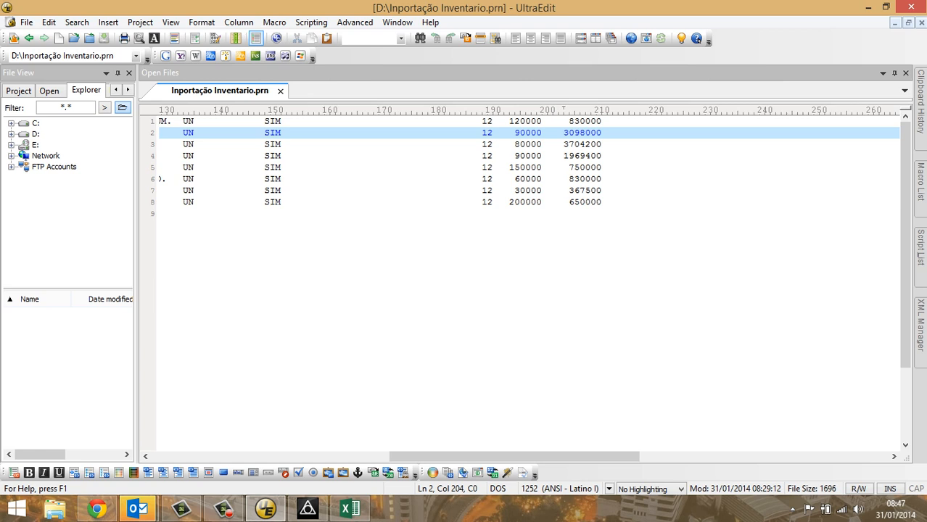
{"action": "key", "text": "shift+Right"}
{"action": "key", "text": "shift+Right"}
{"action": "key", "text": "shift+Right"}
{"action": "key", "text": "shift+Right"}
{"action": "key", "text": "shift+Right"}
{"action": "key", "text": "shift+Right"}
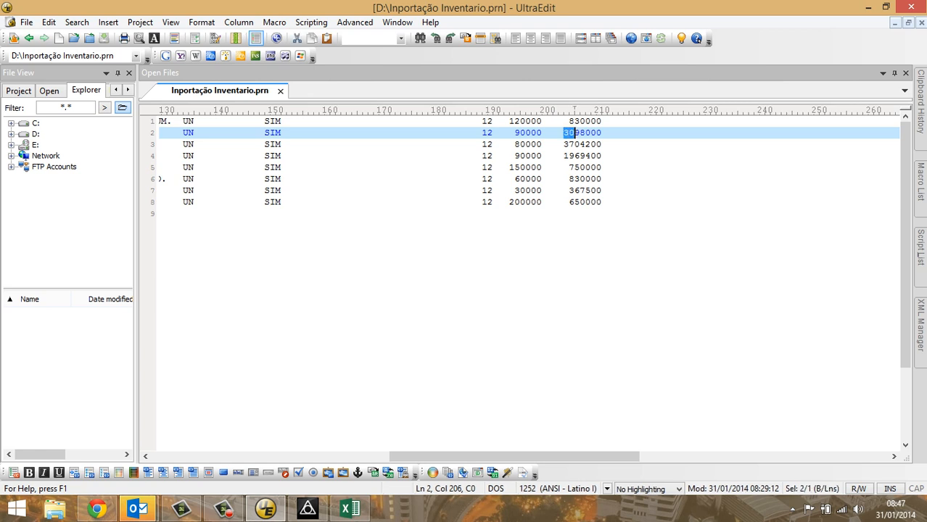
{"action": "key", "text": "shift+Right"}
{"action": "key", "text": "Down"}
{"action": "key", "text": "Down"}
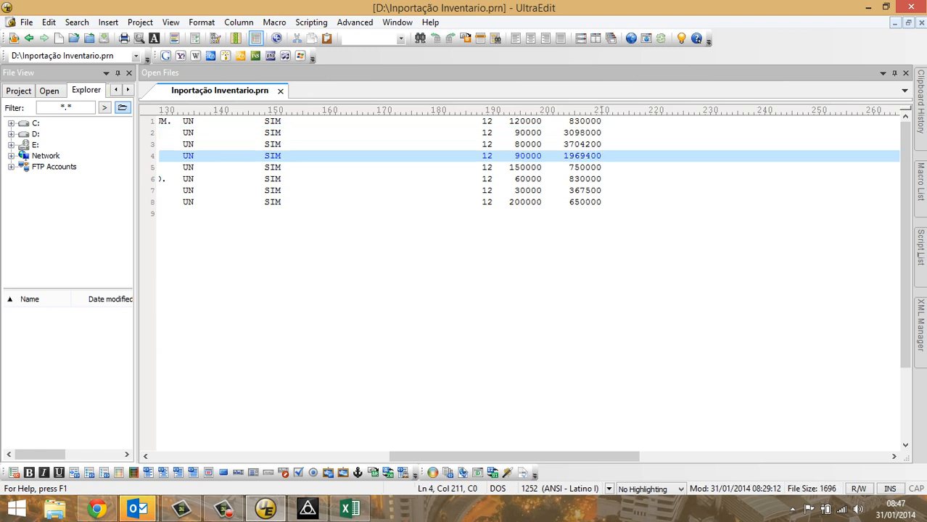
{"action": "left_click_drag", "start_coordinate": [564, 133], "coordinate": [602, 132]}
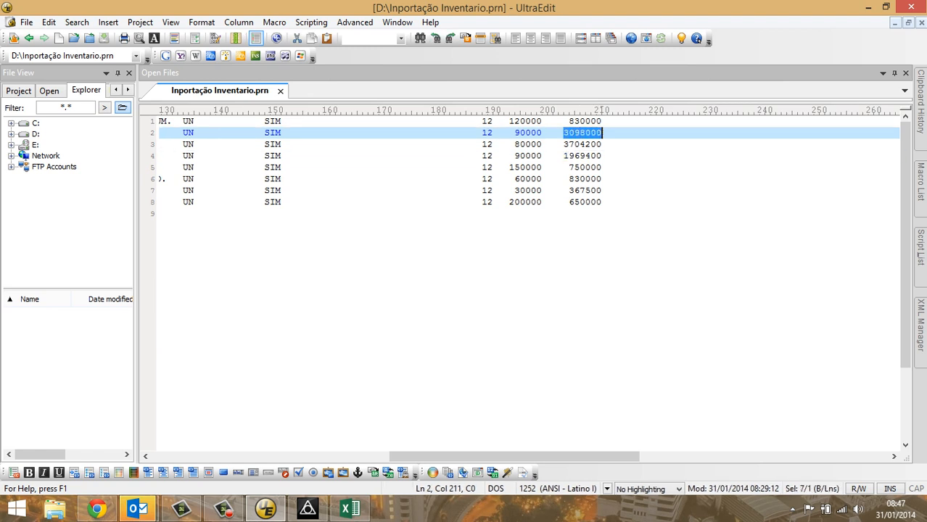
{"action": "left_click", "coordinate": [548, 180]}
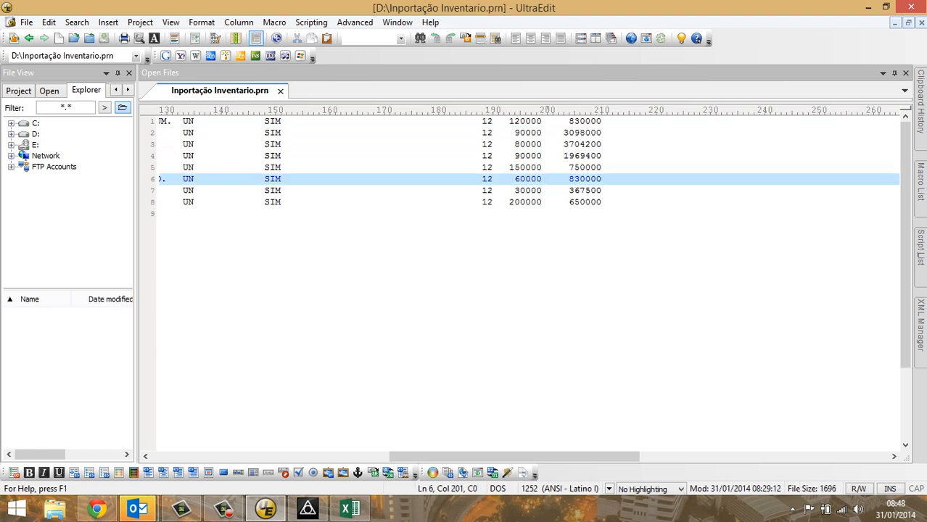
{"action": "left_click", "coordinate": [563, 133]}
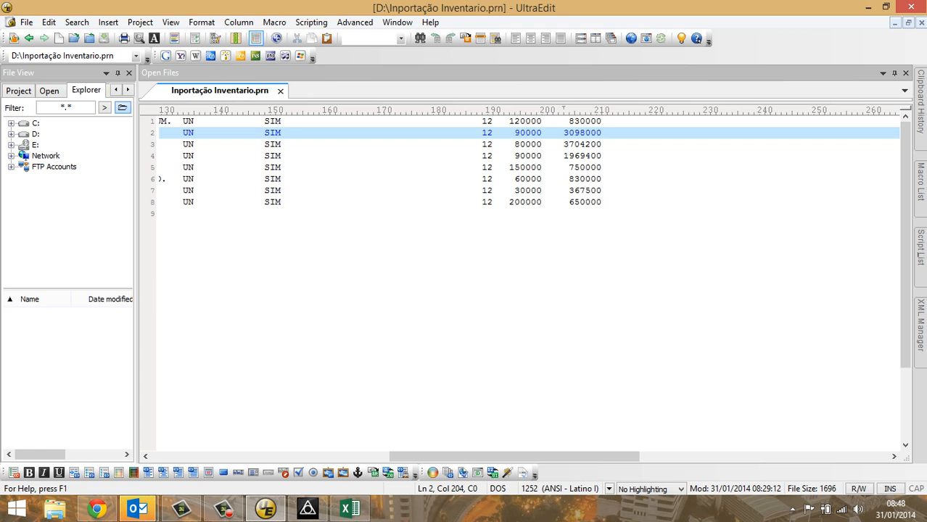
{"action": "left_click_drag", "start_coordinate": [563, 132], "coordinate": [602, 133]}
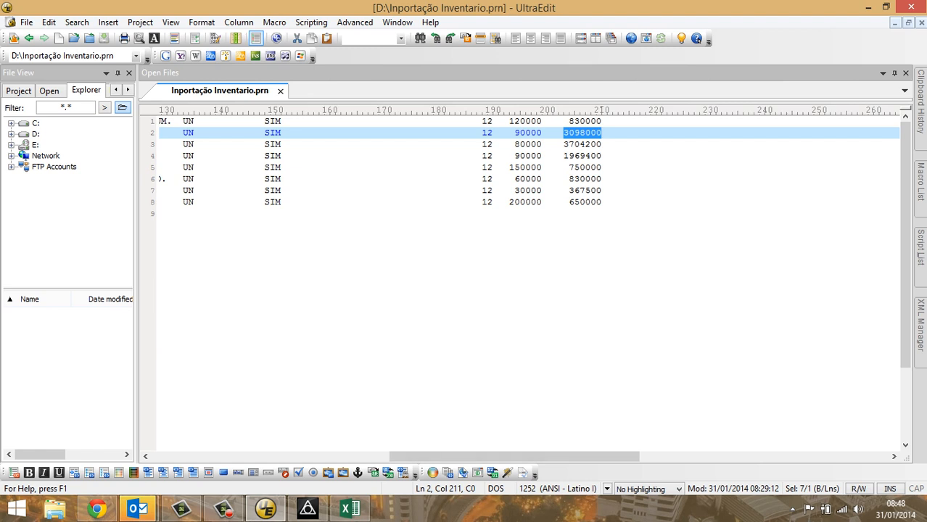
{"action": "left_click", "coordinate": [307, 509]}
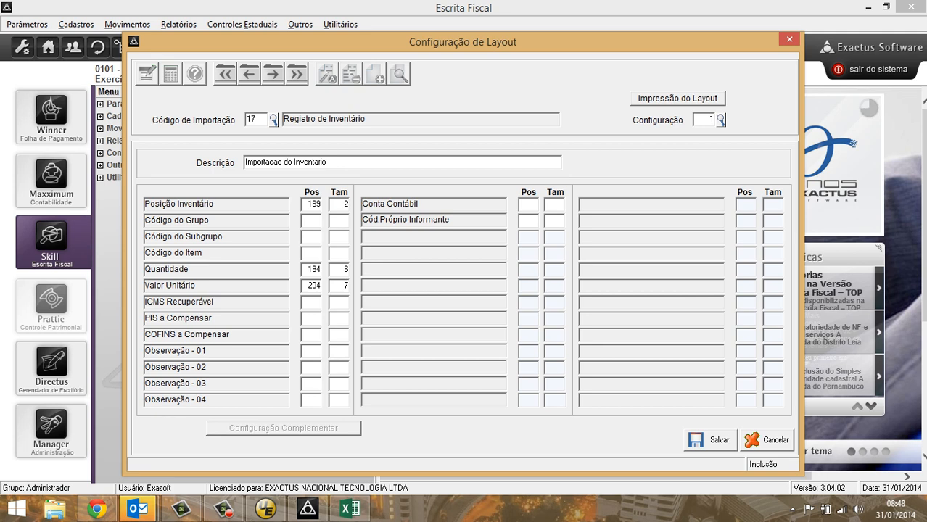
Bring up Outlook's Internet security warning and dismiss it
{"action": "left_click", "coordinate": [137, 508]}
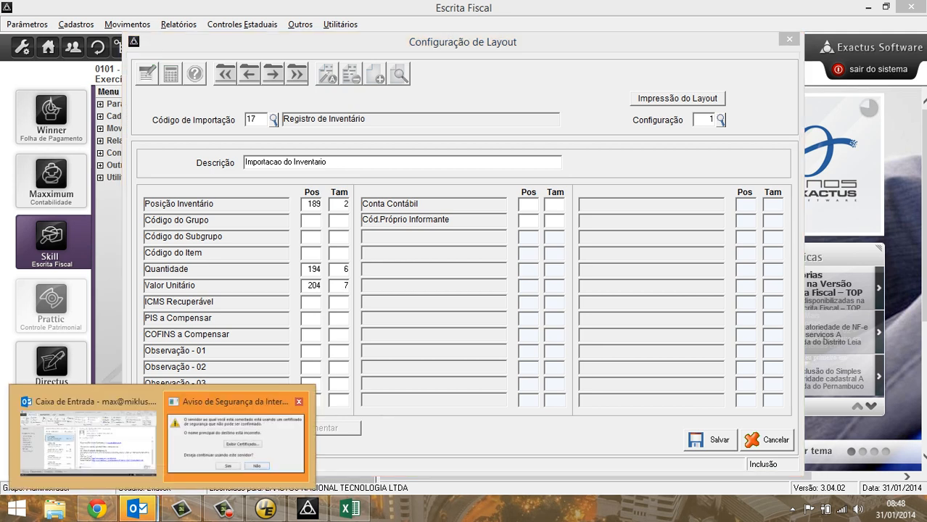
{"action": "left_click", "coordinate": [240, 441]}
{"action": "left_click", "coordinate": [461, 291]}
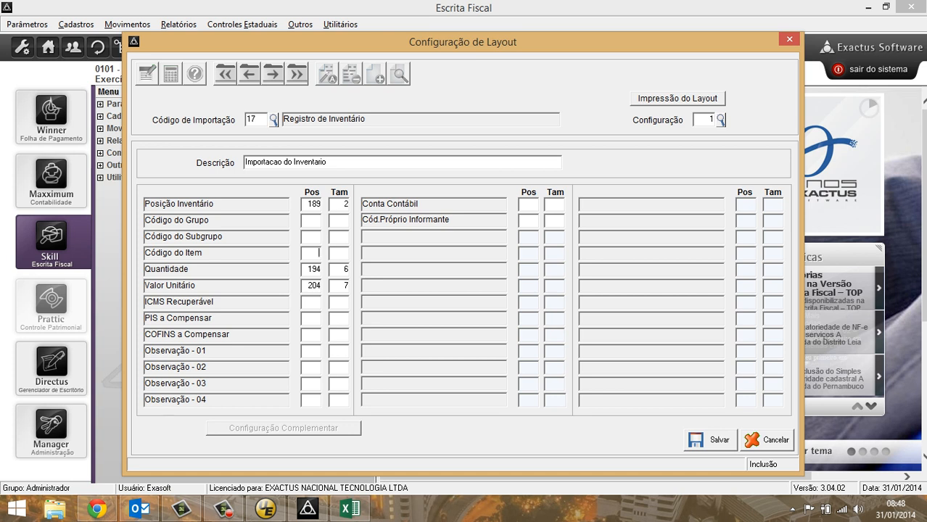
Go over the Código do Item, Código do Grupo and Código do Subgrupo position fields, then switch to the Excel inventory sheet to check its columns
{"action": "left_click", "coordinate": [312, 254]}
{"action": "left_click", "coordinate": [312, 220]}
{"action": "left_click", "coordinate": [312, 237]}
{"action": "mouse_move", "coordinate": [265, 511]}
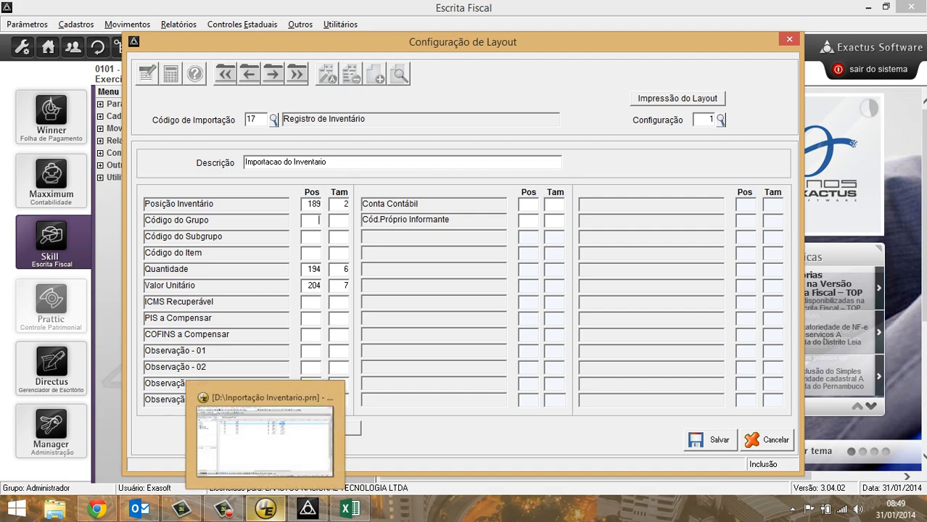
{"action": "left_click", "coordinate": [349, 509]}
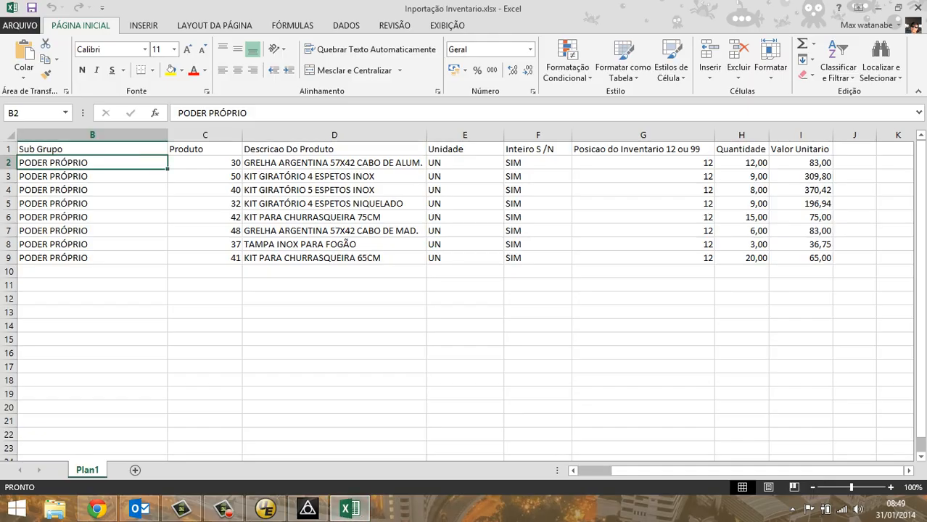
Measure the first row's TRIBUTADO text in UltraEdit, then set Código do Grupo to position 1 and size 9 in the Escrita Fiscal layout
{"action": "left_click_drag", "start_coordinate": [634, 471], "coordinate": [616, 471]}
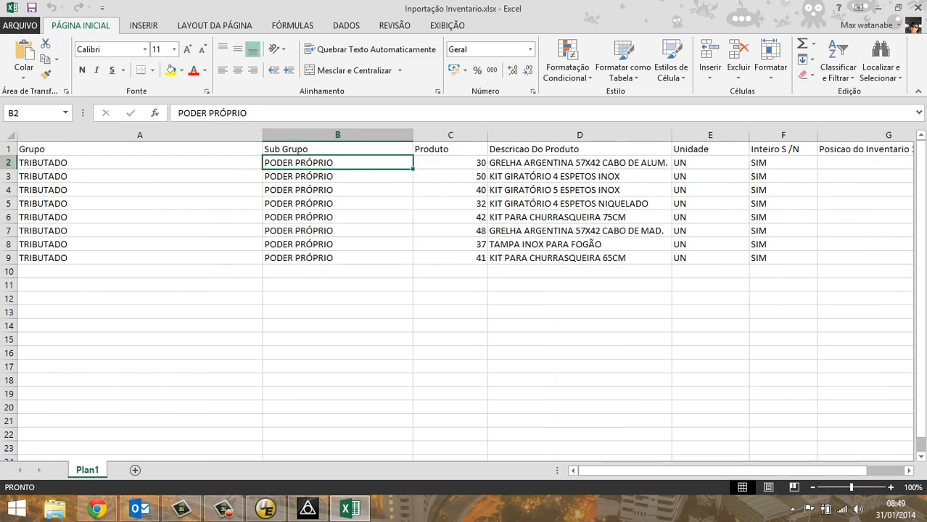
{"action": "left_click", "coordinate": [266, 509]}
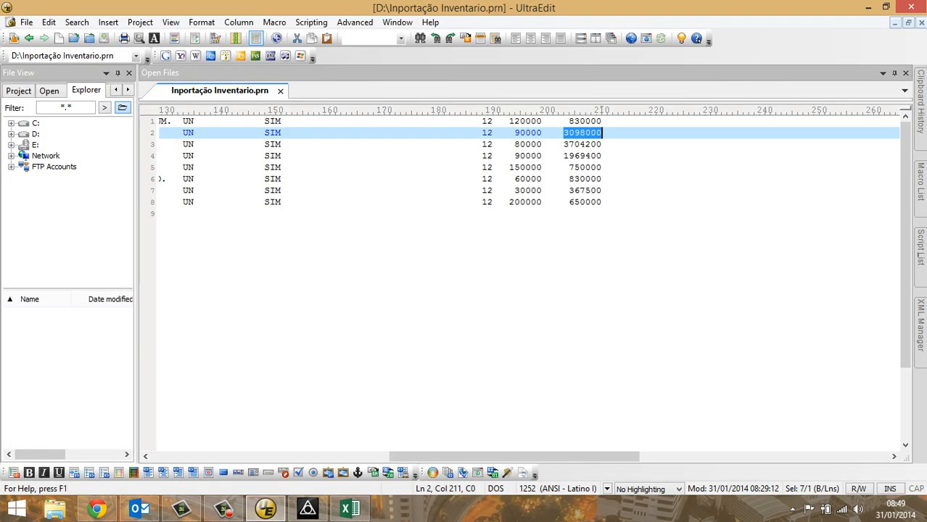
{"action": "left_click_drag", "start_coordinate": [452, 457], "coordinate": [212, 457]}
{"action": "left_click", "coordinate": [159, 121]}
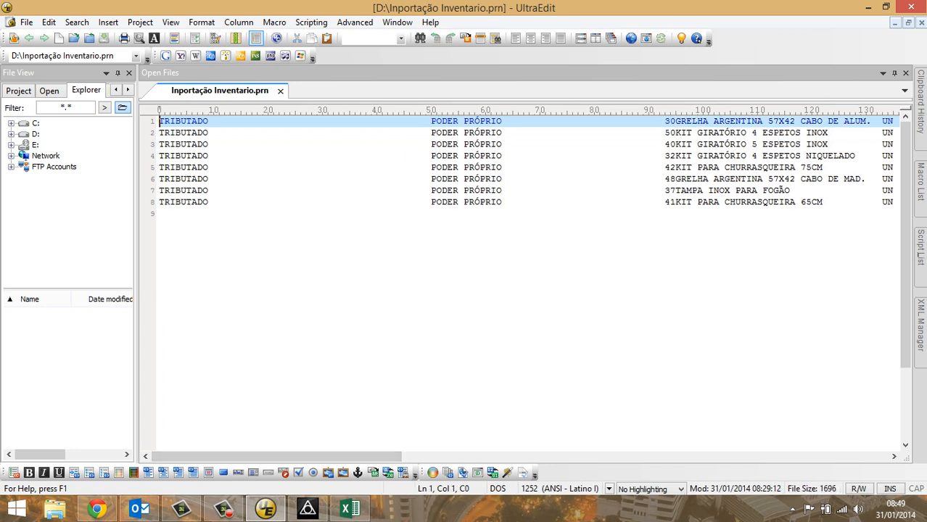
{"action": "left_click_drag", "start_coordinate": [160, 121], "coordinate": [209, 121]}
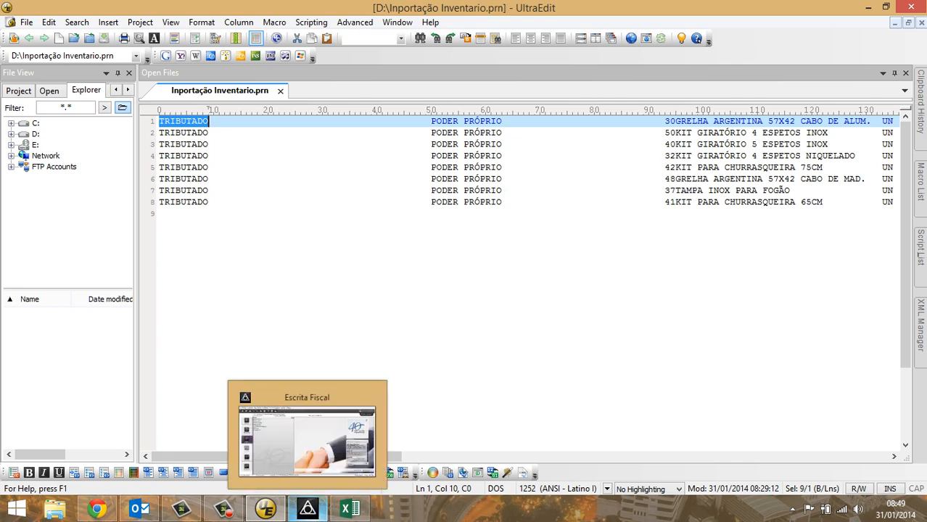
{"action": "left_click", "coordinate": [307, 508]}
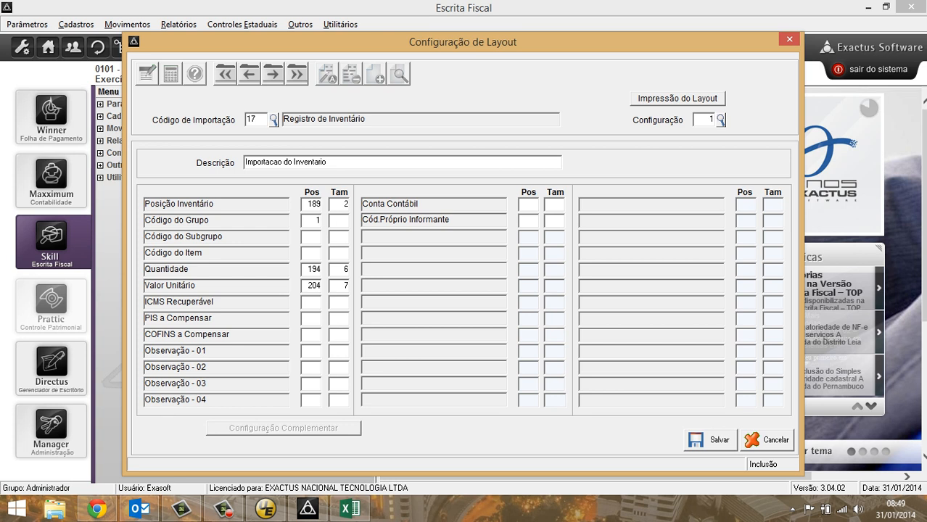
{"action": "type", "text": "9"}
Locate the starting column of PODER PRÓPRIO in UltraEdit, then set the Código do Subgrupo position to 51 in the Escrita Fiscal layout
{"action": "left_click", "coordinate": [266, 509]}
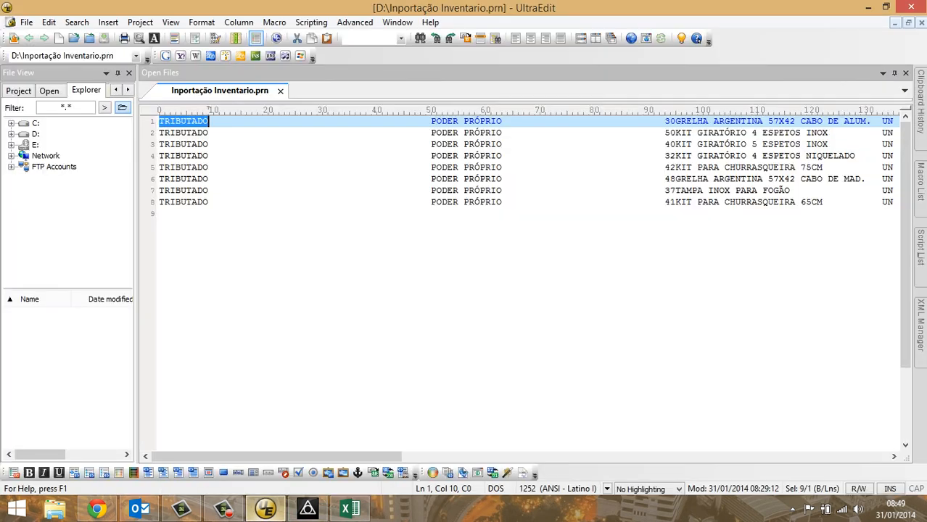
{"action": "key", "text": "ctrl+Right"}
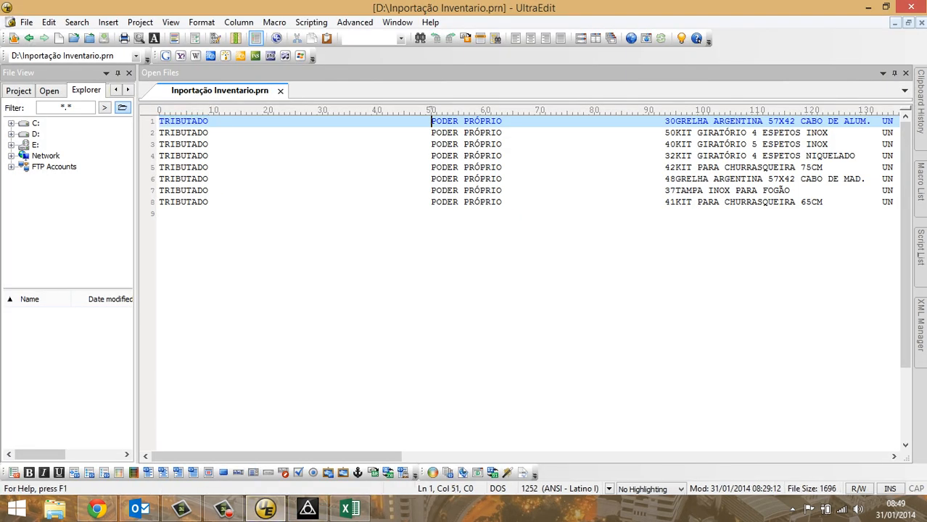
{"action": "left_click", "coordinate": [350, 509]}
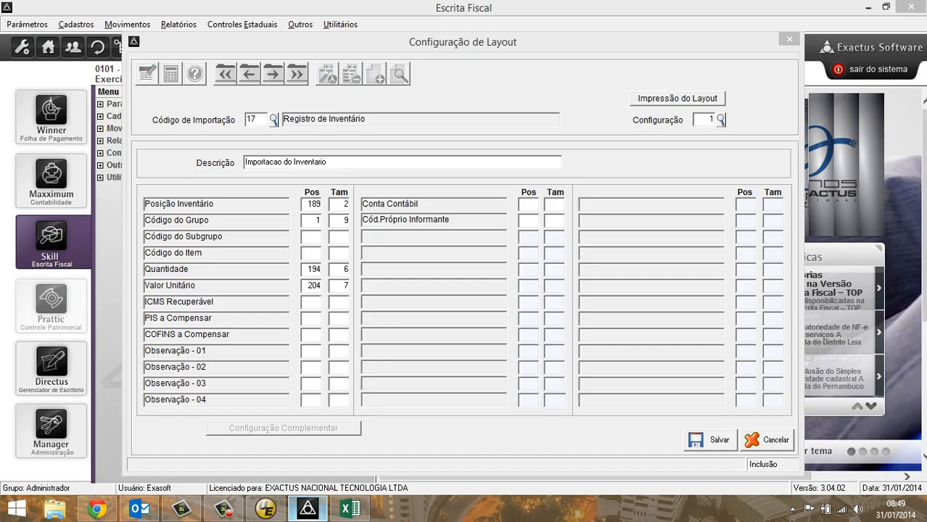
{"action": "left_click", "coordinate": [308, 510]}
{"action": "left_click", "coordinate": [265, 509]}
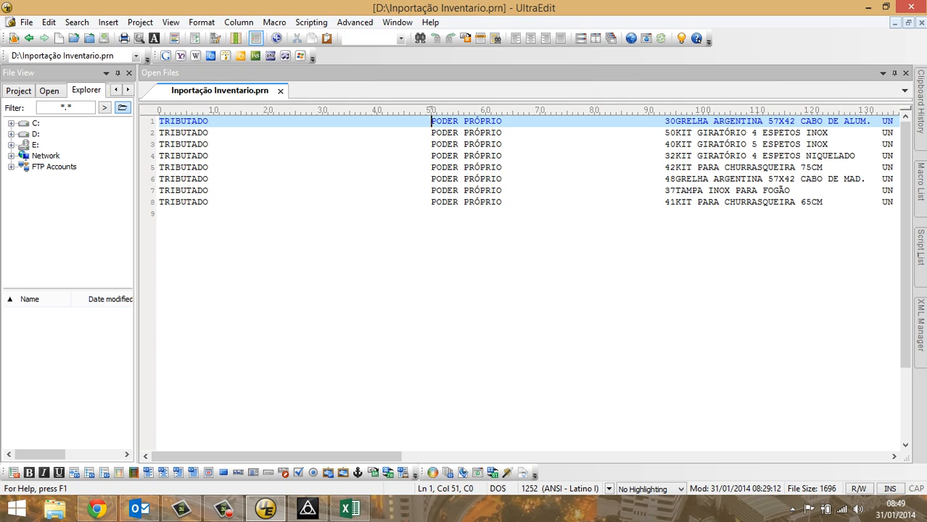
{"action": "left_click", "coordinate": [266, 509]}
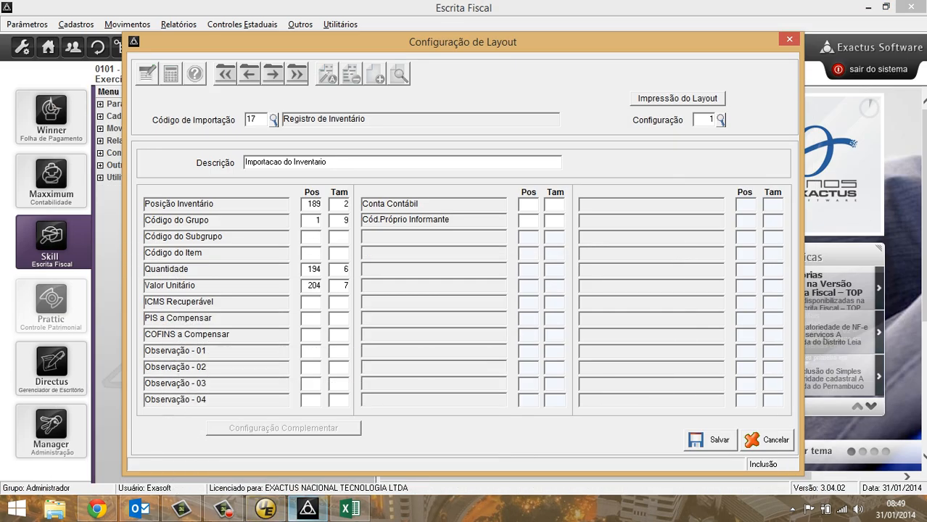
{"action": "type", "text": "51"}
Count the characters of PODER PRÓPRIO in UltraEdit's first row, then set the Código do Subgrupo size to 13 in Escrita Fiscal
{"action": "left_click", "coordinate": [266, 510]}
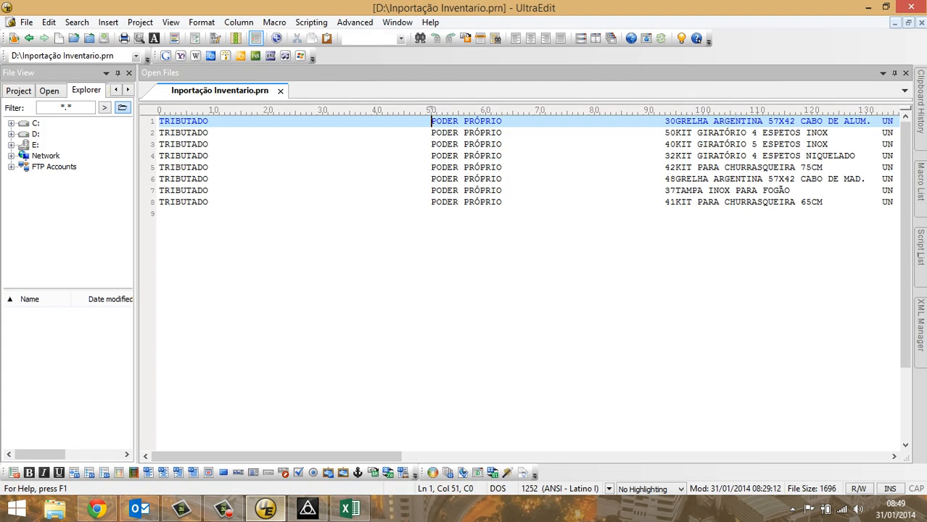
{"action": "key", "text": "shift+Right"}
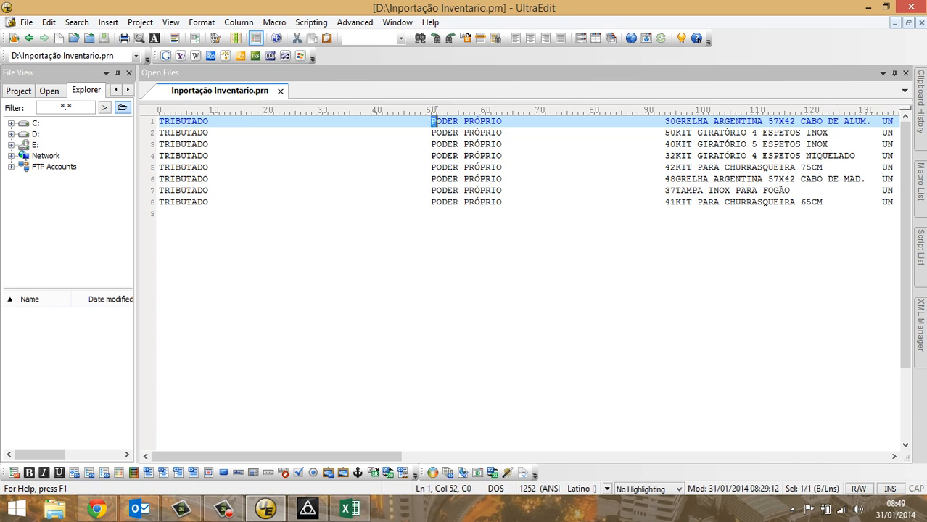
{"action": "key", "text": "shift+Right"}
{"action": "key", "text": "shift+Right"}
{"action": "key", "text": "shift+Right"}
{"action": "key", "text": "shift+Right"}
{"action": "key", "text": "shift+Right"}
{"action": "key", "text": "shift+Right"}
{"action": "key", "text": "shift+Right"}
{"action": "key", "text": "shift+Right"}
{"action": "key", "text": "shift+Right"}
{"action": "key", "text": "shift+Right"}
{"action": "key", "text": "shift+Right"}
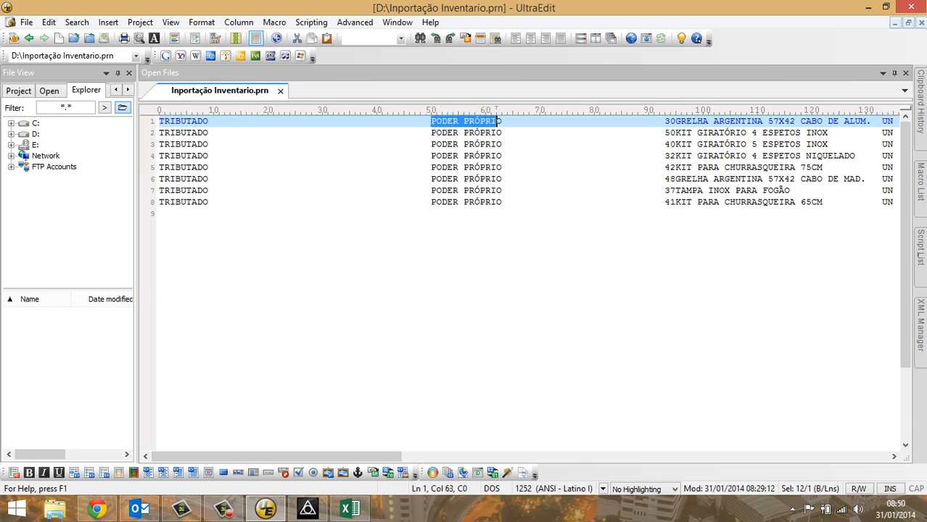
{"action": "key", "text": "shift+Right"}
{"action": "left_click", "coordinate": [308, 508]}
{"action": "type", "text": "13"}
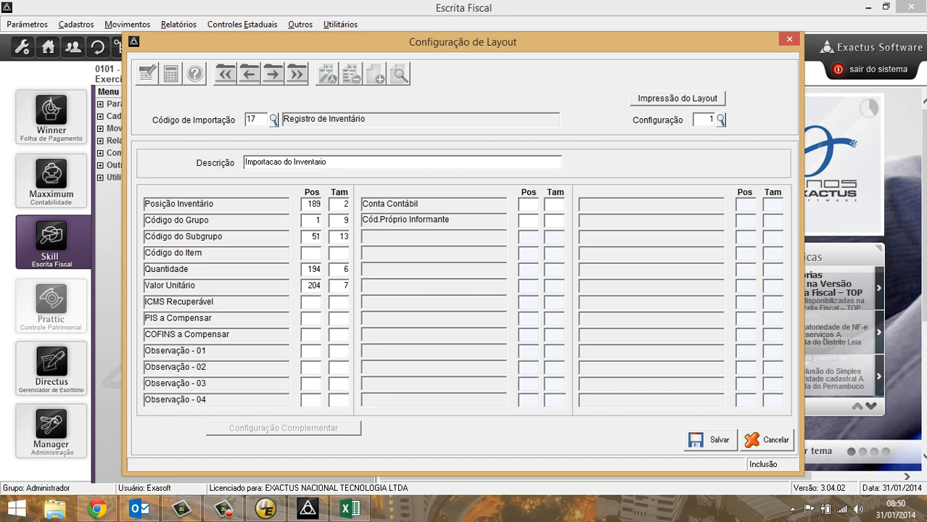
Measure the first row's product code in UltraEdit, then set Código do Item to position 94 and size 2 in the Escrita Fiscal layout
{"action": "left_click", "coordinate": [265, 509]}
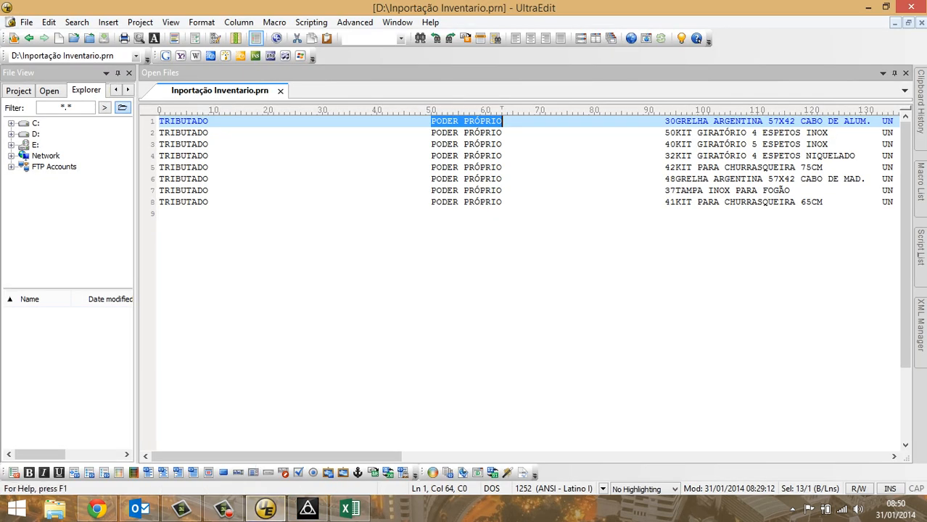
{"action": "left_click", "coordinate": [666, 121]}
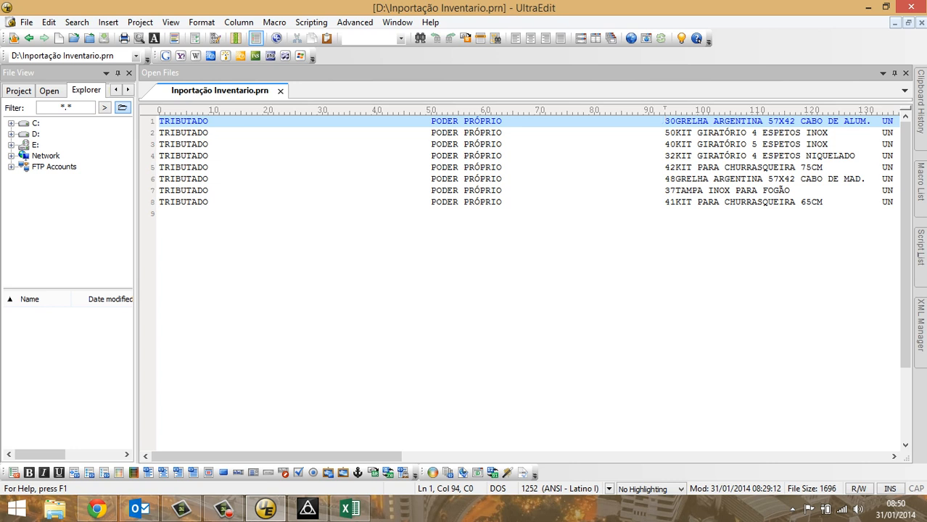
{"action": "key", "text": "shift+Right"}
{"action": "key", "text": "shift+Right"}
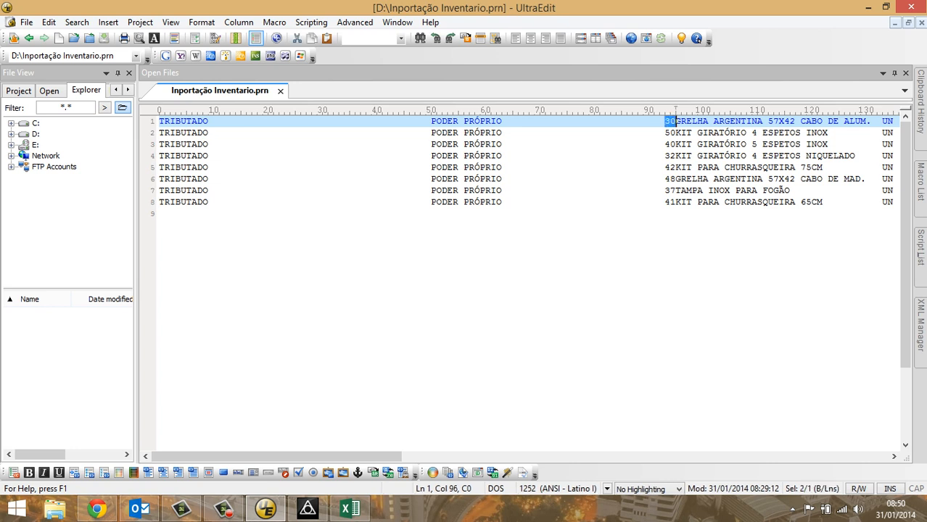
{"action": "left_click", "coordinate": [307, 508]}
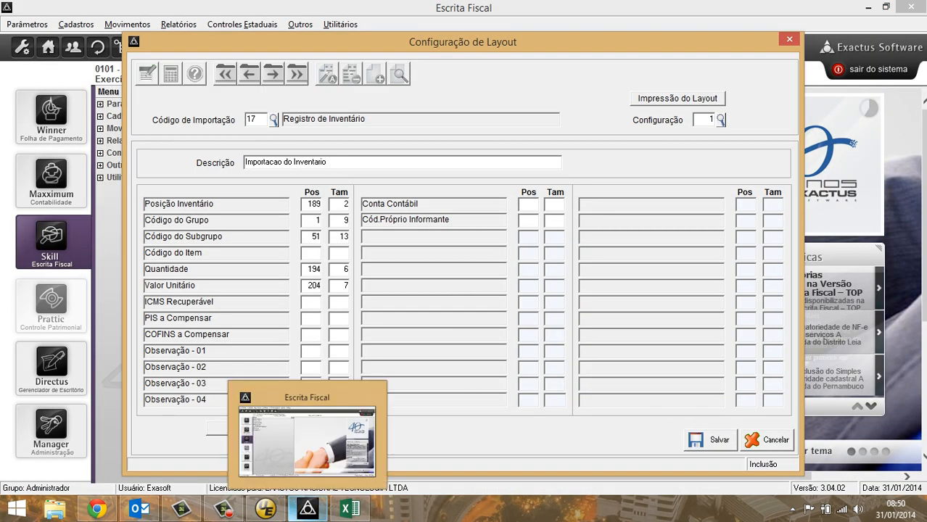
{"action": "left_click", "coordinate": [265, 509]}
{"action": "key", "text": "Left"}
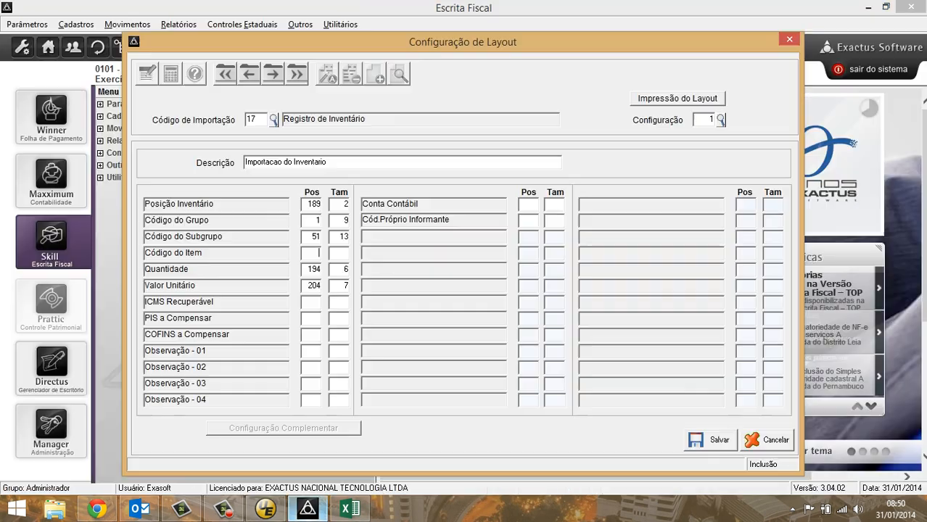
{"action": "left_click", "coordinate": [307, 509]}
{"action": "type", "text": "94"}
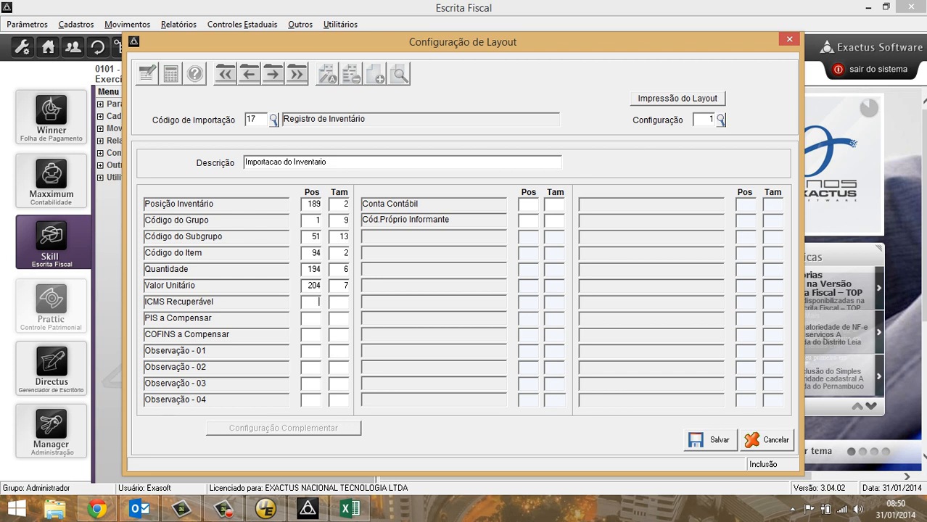
Check the remaining columns in the Excel inventory sheet, then save the Escrita Fiscal layout and close its configuration window
{"action": "left_click", "coordinate": [319, 319]}
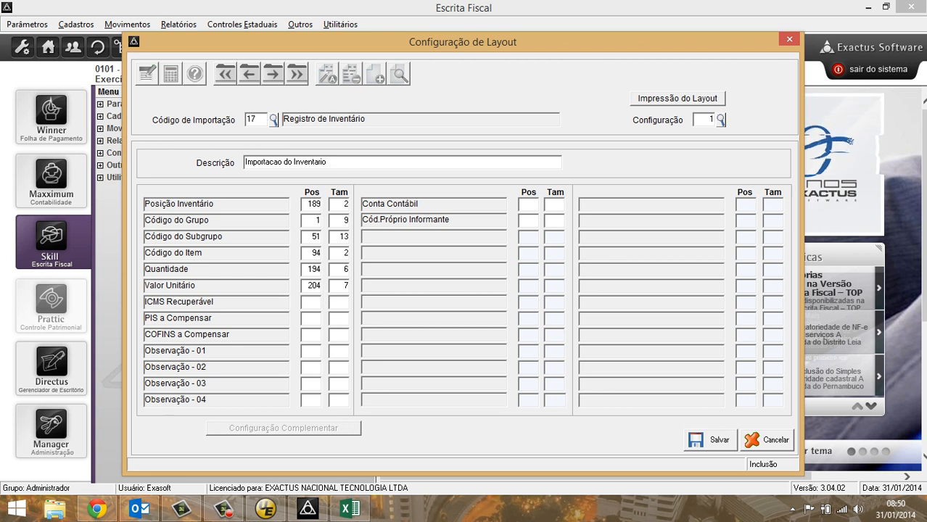
{"action": "left_click", "coordinate": [351, 510]}
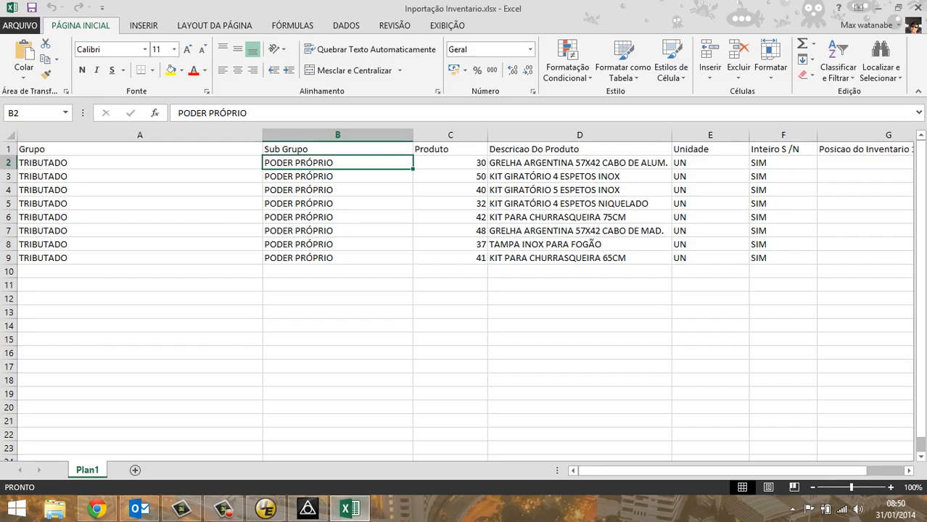
{"action": "left_click", "coordinate": [308, 511]}
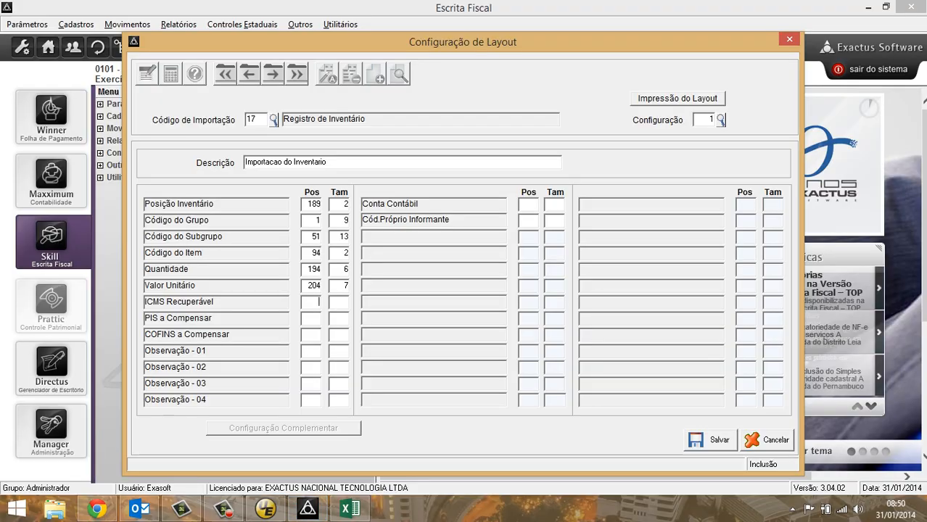
{"action": "left_click", "coordinate": [710, 440]}
{"action": "key", "text": "Escape"}
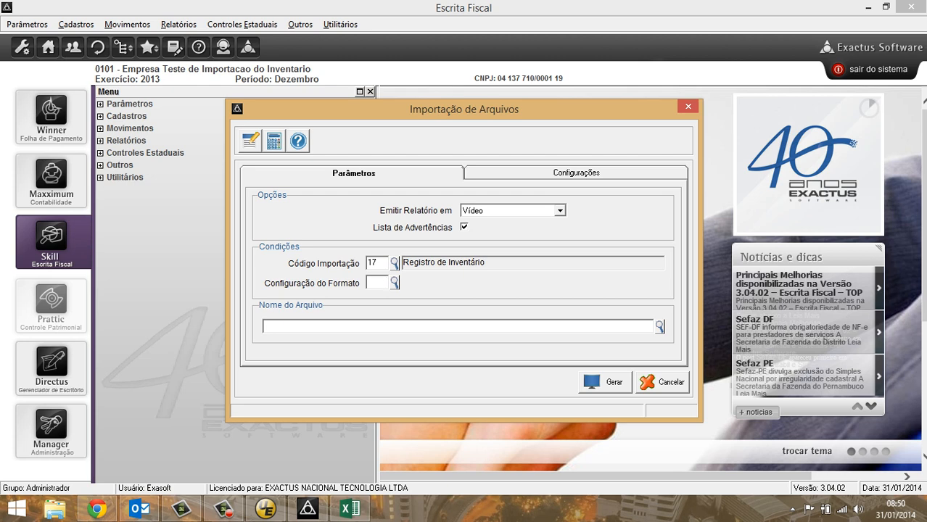
Import the file Inportação Inventario.prn from drive D: using format configuration 1, generating the occurrence report on video
{"action": "key", "text": "F2"}
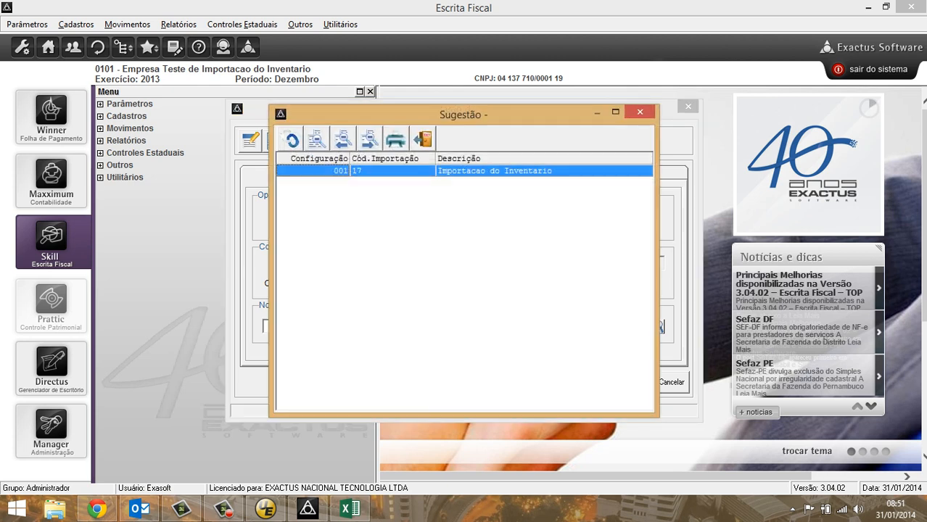
{"action": "key", "text": "Return"}
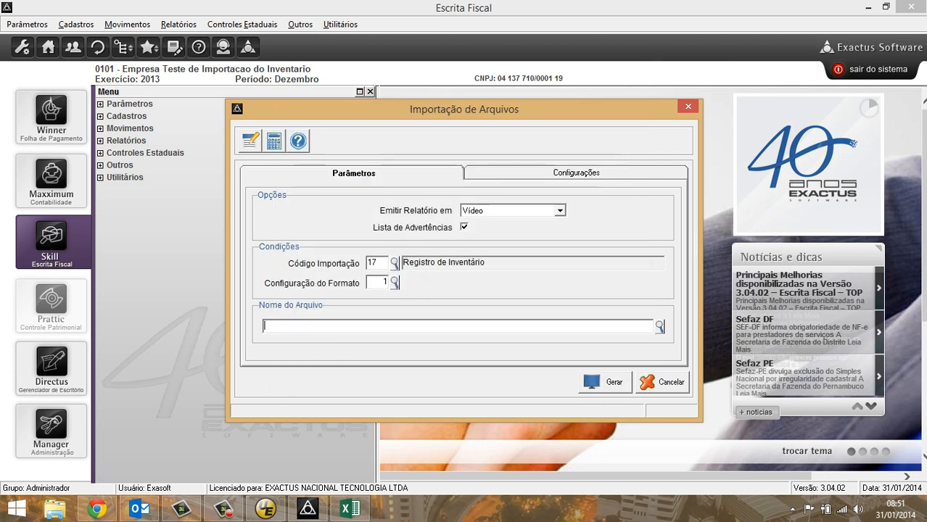
{"action": "key", "text": "F2"}
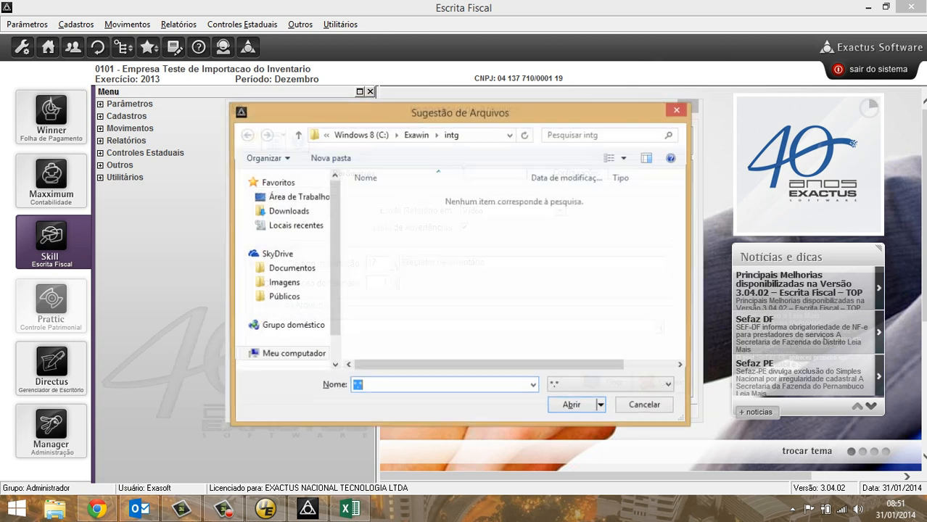
{"action": "left_click", "coordinate": [286, 362]}
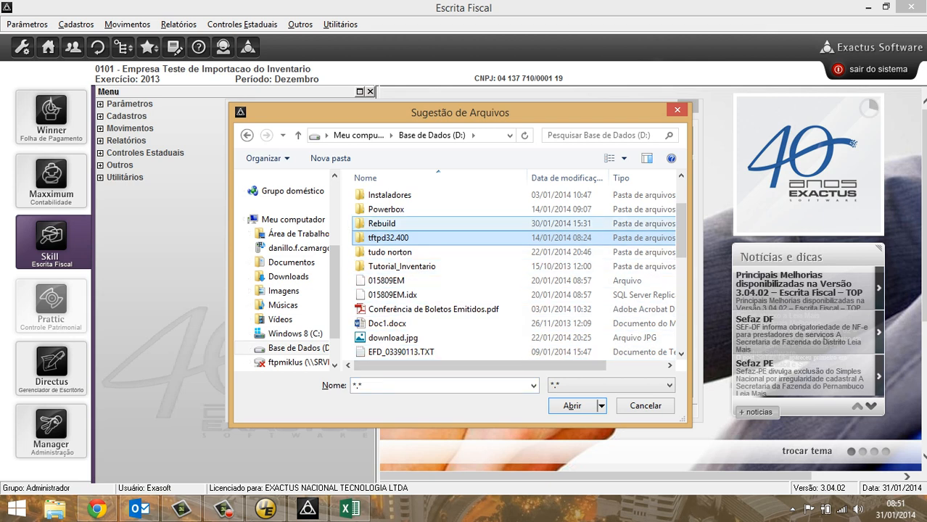
{"action": "scroll", "coordinate": [435, 251], "scroll_direction": "down", "scroll_amount": 2}
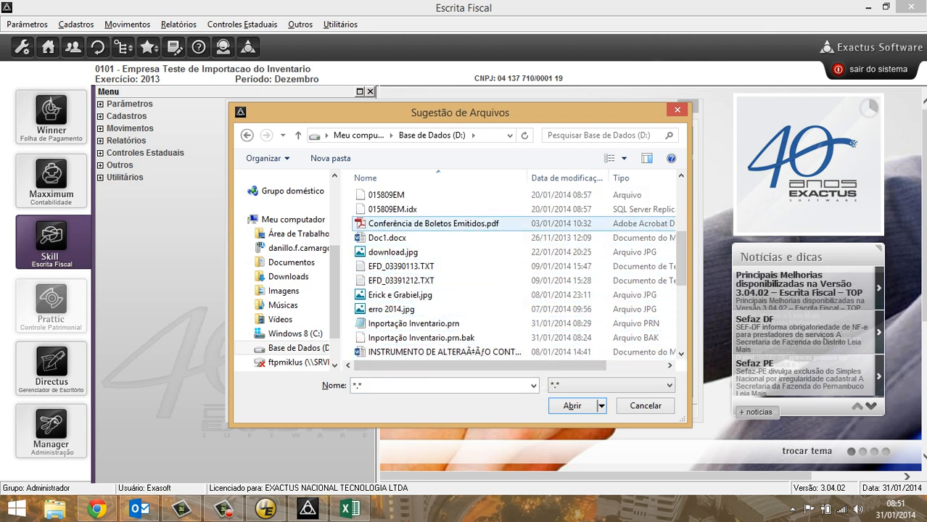
{"action": "left_click", "coordinate": [414, 323]}
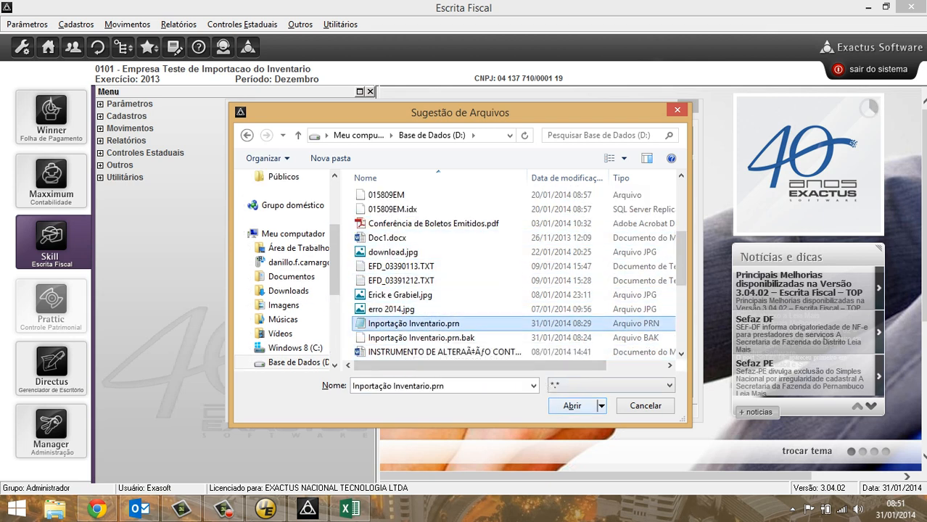
{"action": "left_click", "coordinate": [572, 405]}
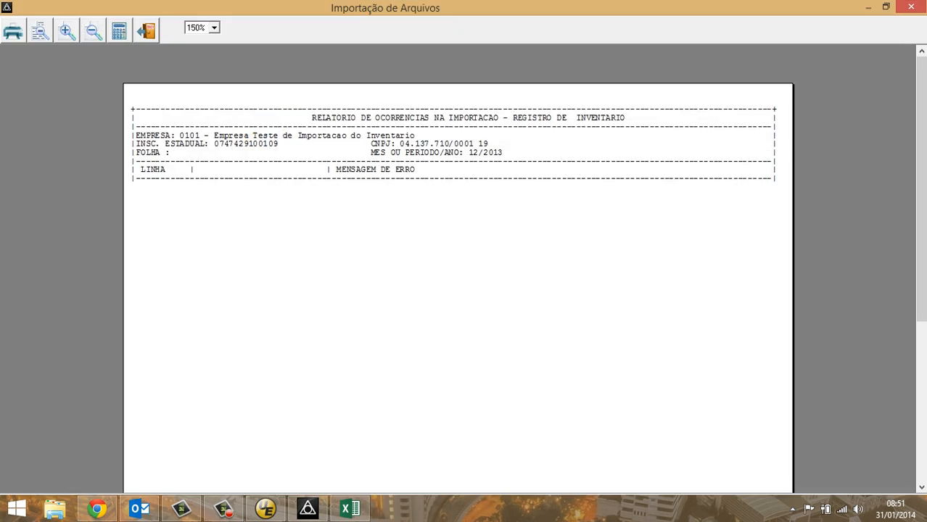
Examine the import occurrence report's header and its line and error message columns, then close the report
{"action": "left_click_drag", "start_coordinate": [312, 117], "coordinate": [777, 180]}
{"action": "left_click", "coordinate": [761, 211]}
{"action": "left_click_drag", "start_coordinate": [141, 170], "coordinate": [419, 169]}
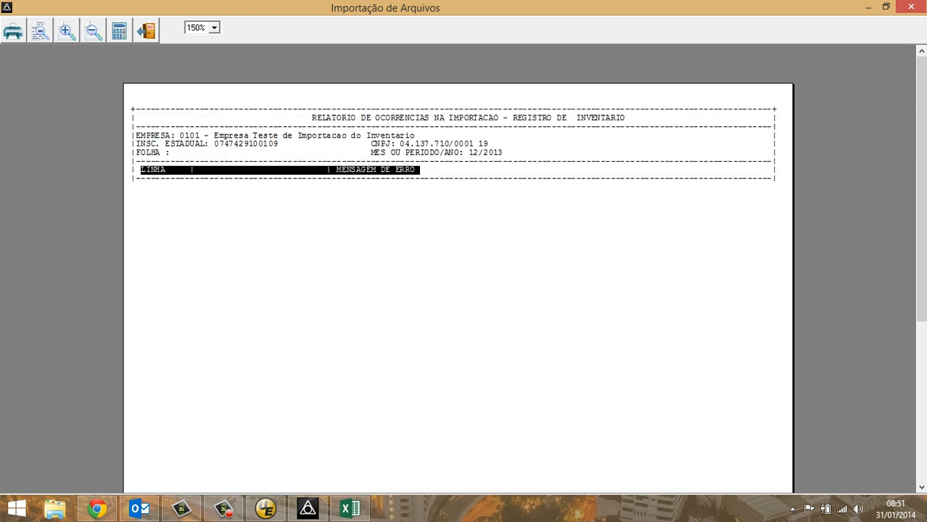
{"action": "left_click", "coordinate": [419, 171]}
{"action": "left_click_drag", "start_coordinate": [336, 169], "coordinate": [405, 169]}
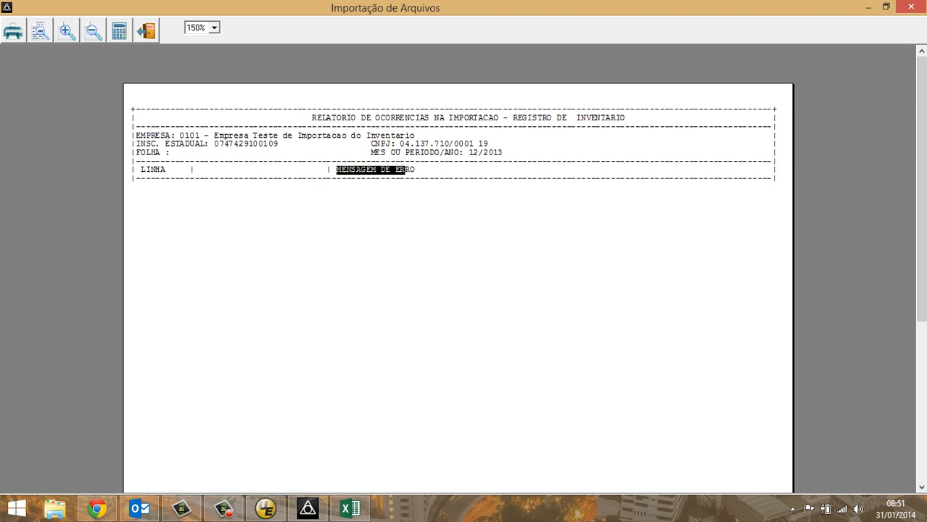
{"action": "left_click", "coordinate": [405, 170]}
{"action": "left_click_drag", "start_coordinate": [180, 171], "coordinate": [148, 171]}
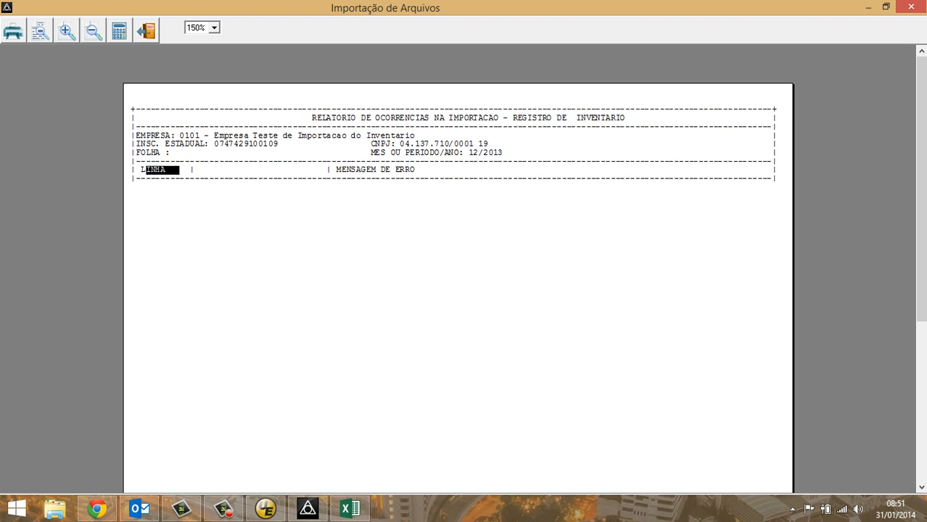
{"action": "left_click", "coordinate": [148, 171]}
{"action": "key", "text": "Escape"}
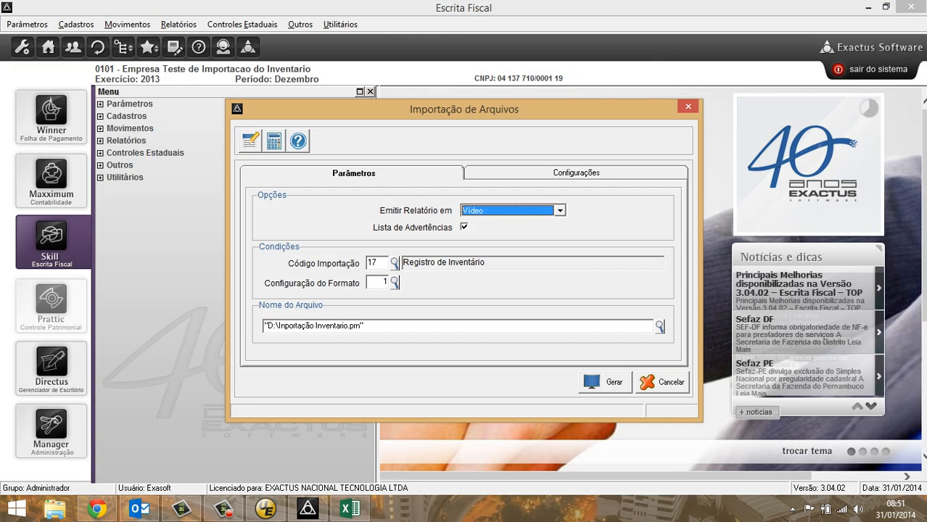
Close the file import window and open the inventory register movement for position 12
{"action": "key", "text": "Escape"}
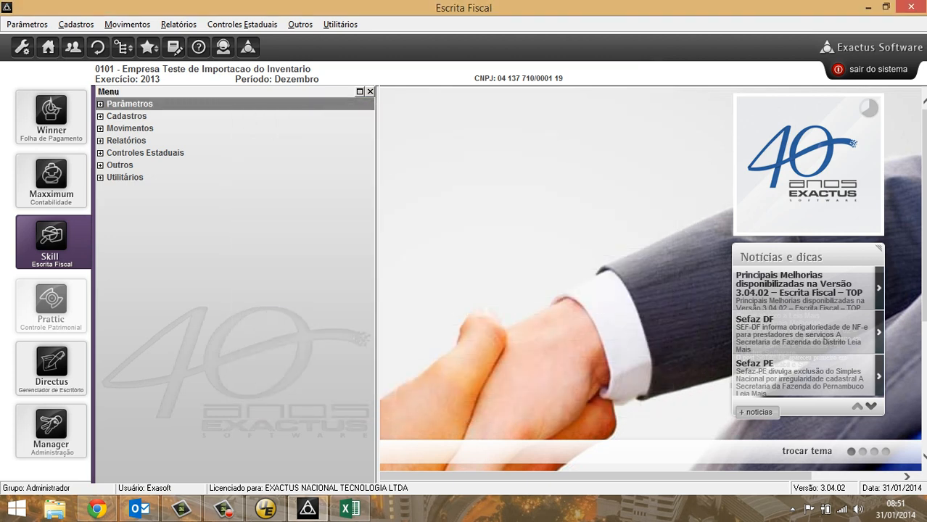
{"action": "left_click", "coordinate": [178, 25]}
{"action": "mouse_move", "coordinate": [128, 25]}
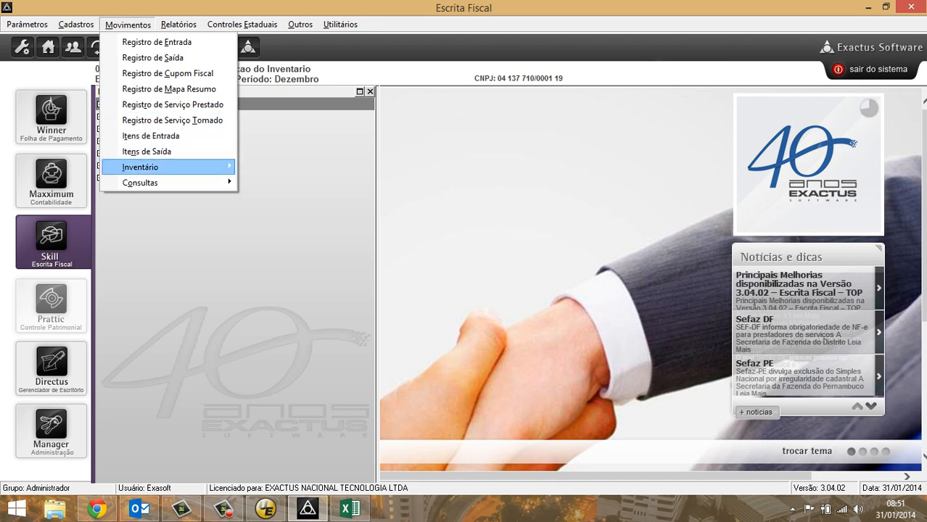
{"action": "mouse_move", "coordinate": [174, 166]}
{"action": "left_click", "coordinate": [287, 167]}
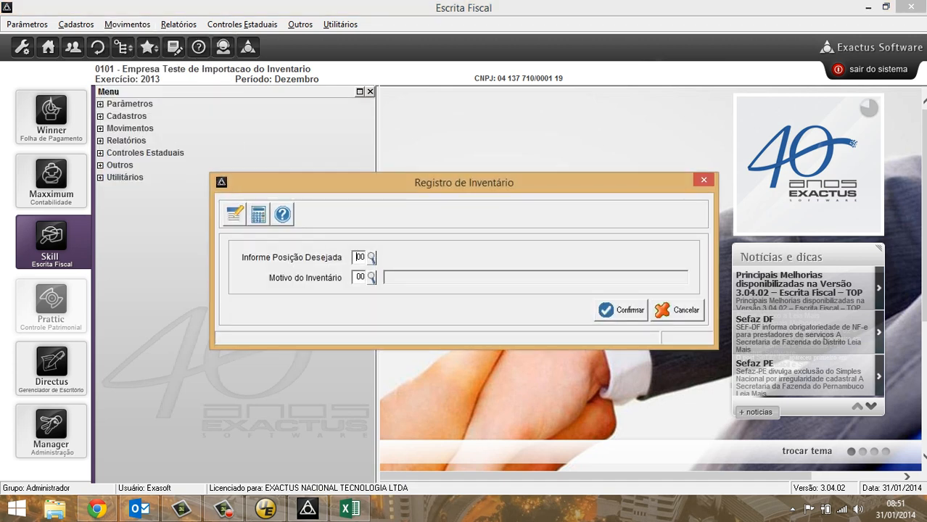
{"action": "type", "text": "12"}
{"action": "key", "text": "Return"}
{"action": "key", "text": "Return"}
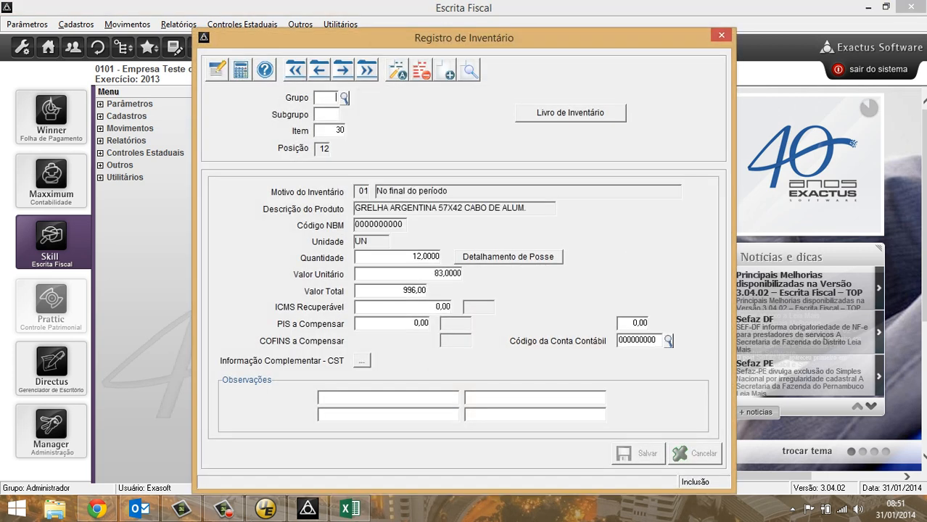
Step through the imported inventory records to check each item's description, quantity, unit value and total value
{"action": "left_click", "coordinate": [342, 70]}
{"action": "left_click", "coordinate": [343, 70]}
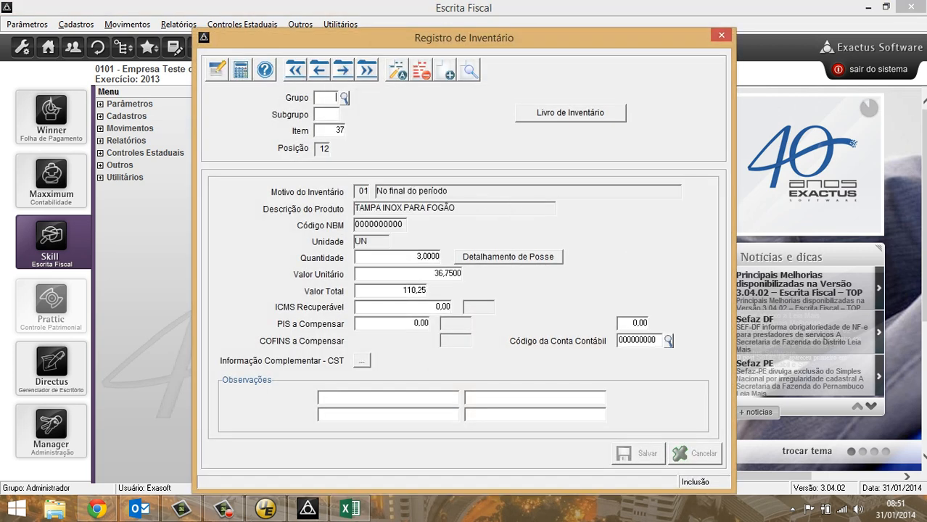
{"action": "left_click", "coordinate": [342, 70]}
{"action": "left_click", "coordinate": [342, 70]}
{"action": "left_click", "coordinate": [342, 70]}
{"action": "left_click", "coordinate": [342, 70]}
{"action": "left_click", "coordinate": [343, 70]}
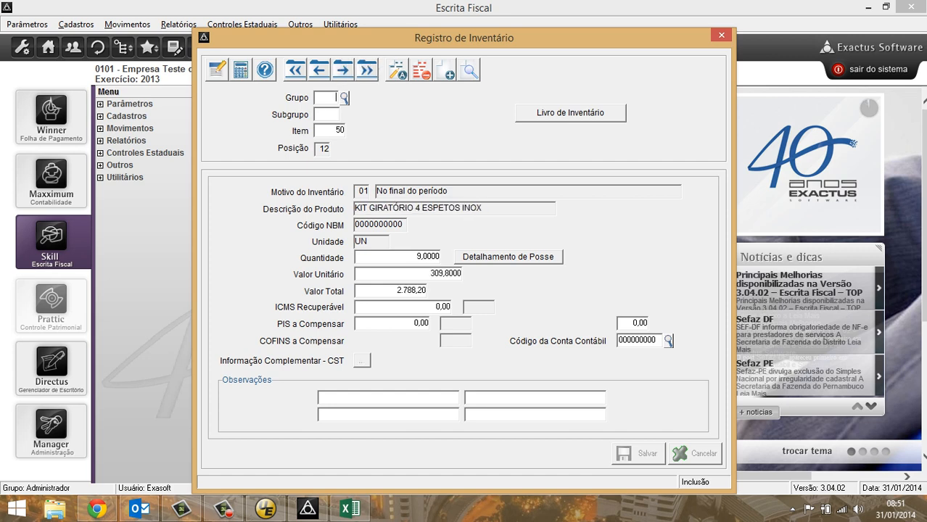
Generate the Livro de Inventário on video for position 12, review its item lines, then close the report and the register
{"action": "left_click", "coordinate": [571, 113]}
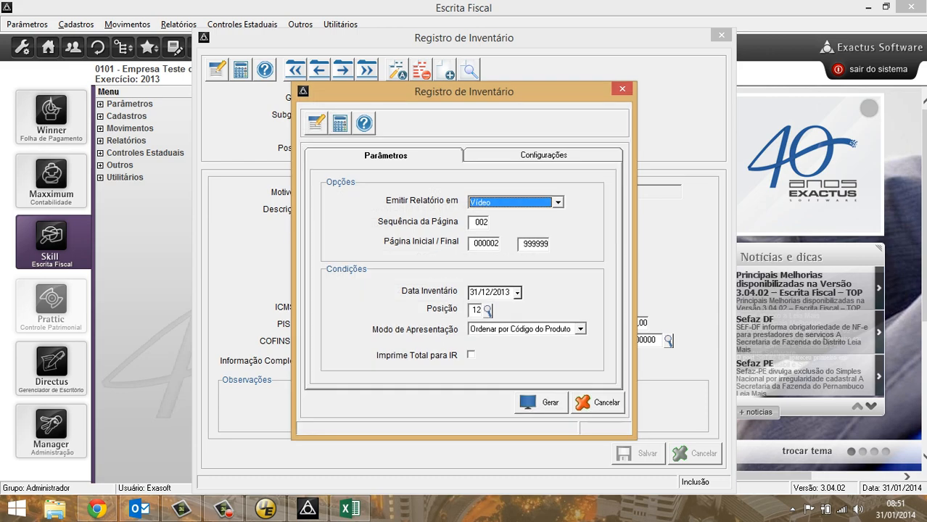
{"action": "left_click", "coordinate": [530, 404]}
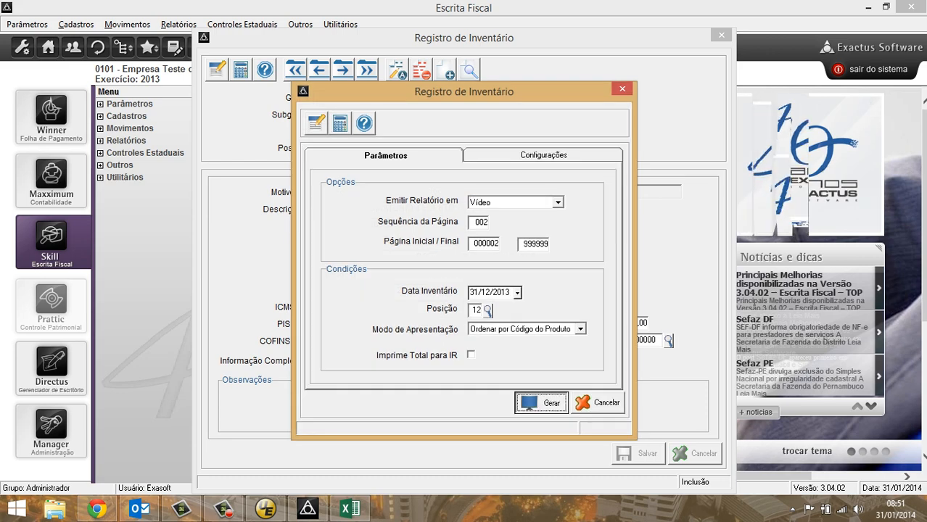
{"action": "scroll", "coordinate": [458, 268], "scroll_direction": "down", "scroll_amount": 2}
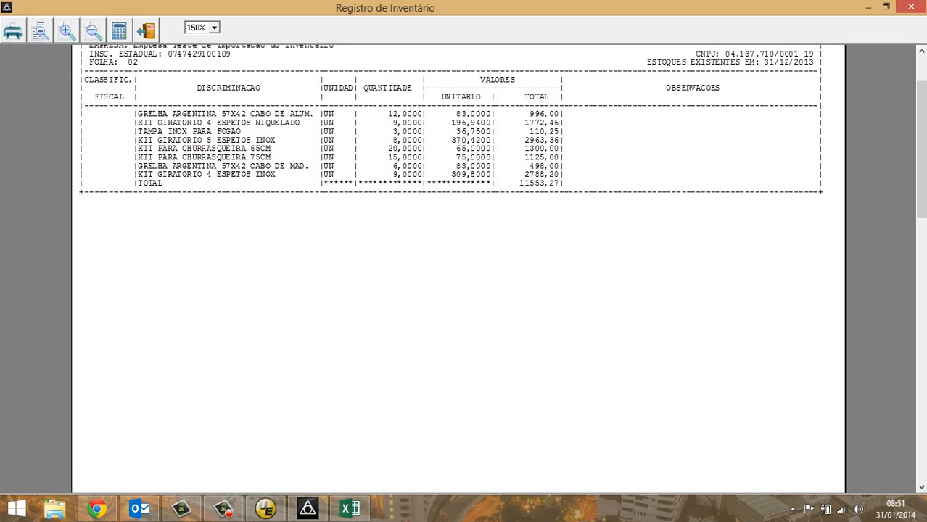
{"action": "scroll", "coordinate": [458, 268], "scroll_direction": "up", "scroll_amount": 2}
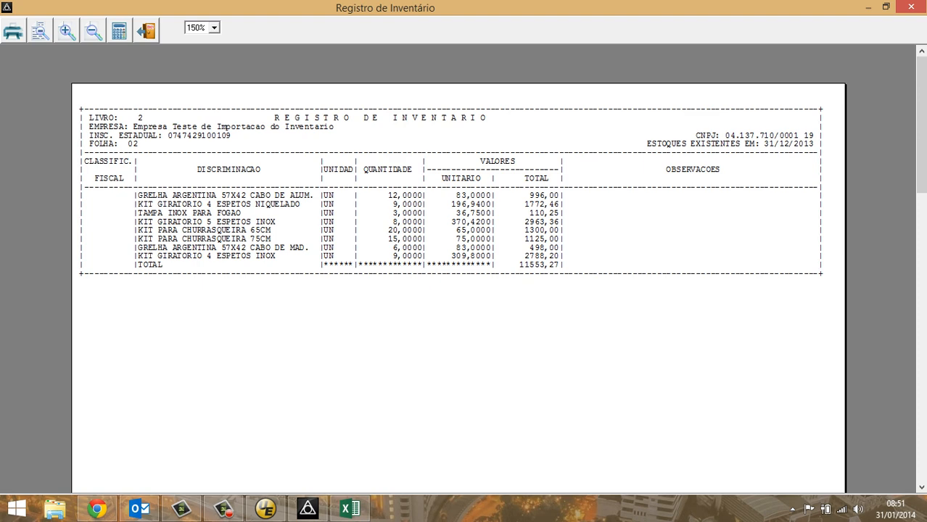
{"action": "left_click_drag", "start_coordinate": [142, 195], "coordinate": [522, 284]}
{"action": "left_click", "coordinate": [522, 284]}
{"action": "key", "text": "Escape"}
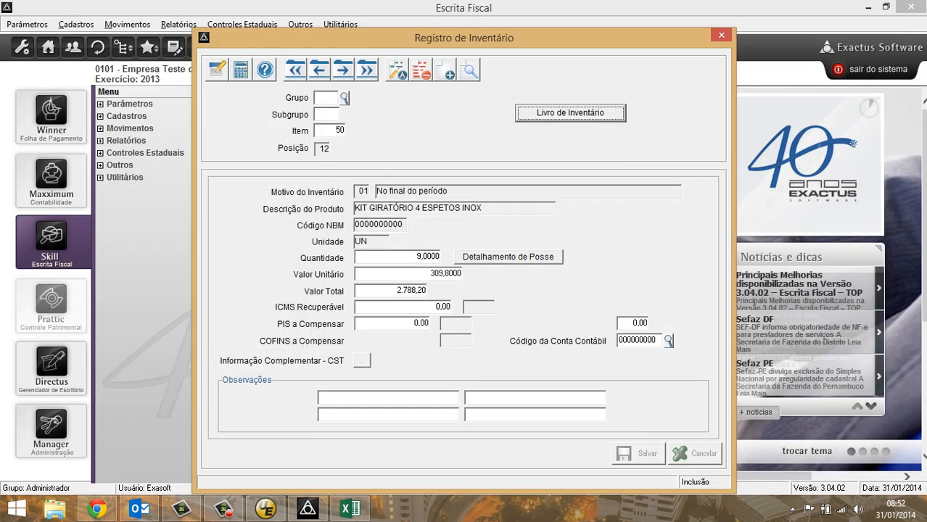
{"action": "key", "text": "Escape"}
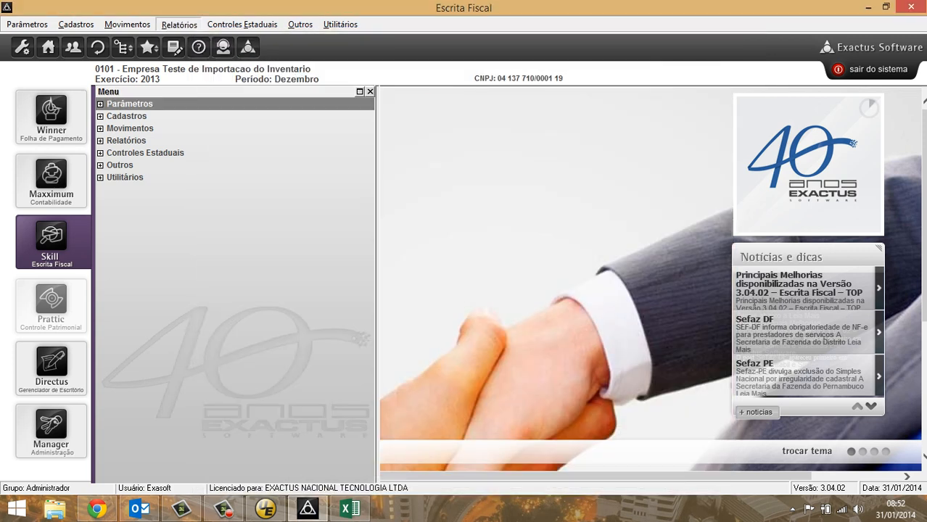
Generate the Registro de Inventário report on video for position 12, dated 31/12/2013 and ordered by product code
{"action": "key", "text": "alt+r"}
{"action": "mouse_move", "coordinate": [211, 198]}
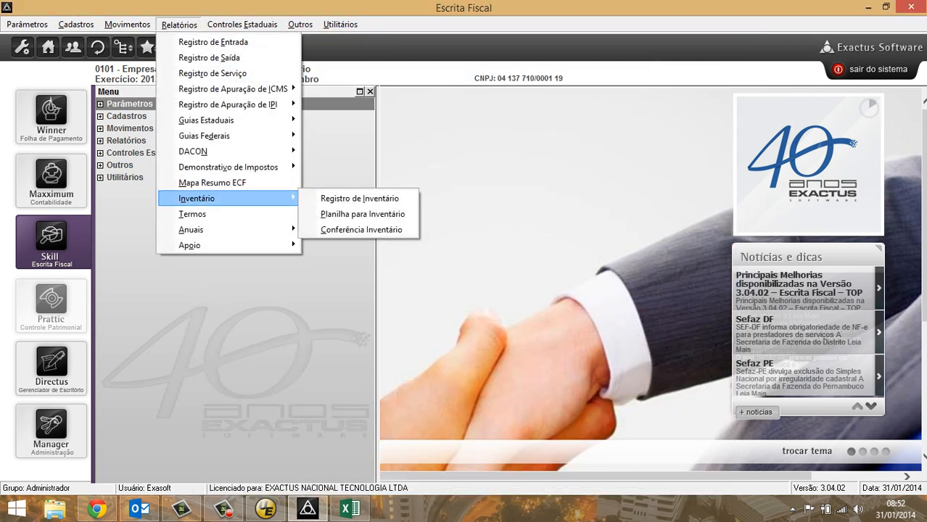
{"action": "key", "text": "Right"}
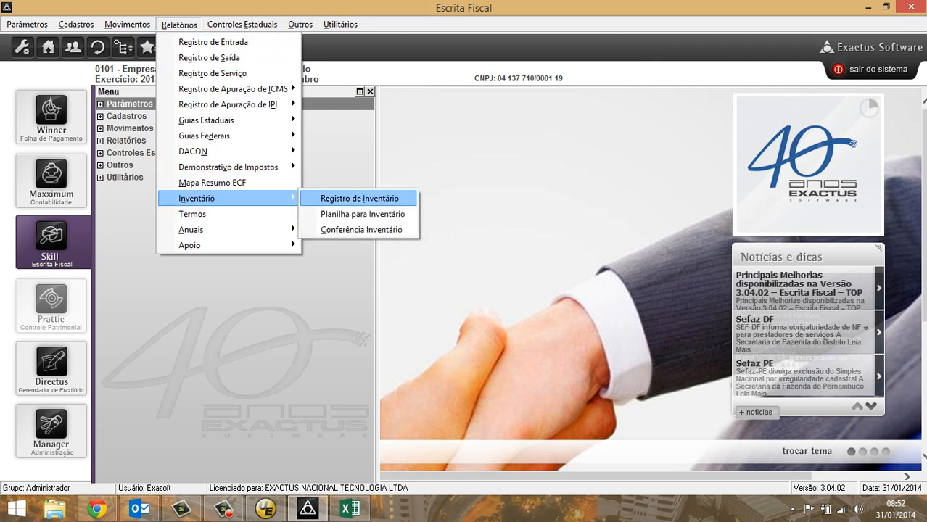
{"action": "key", "text": "Return"}
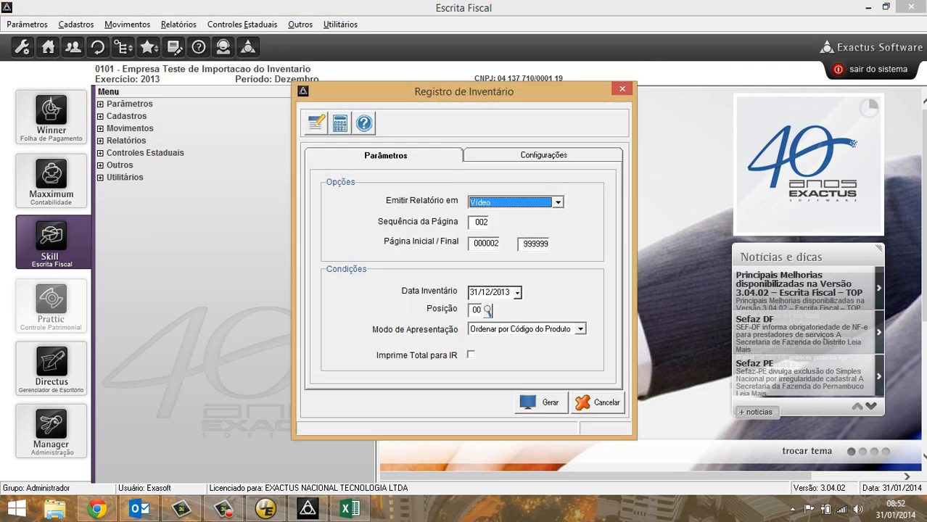
{"action": "left_click", "coordinate": [474, 310]}
{"action": "type", "text": "12"}
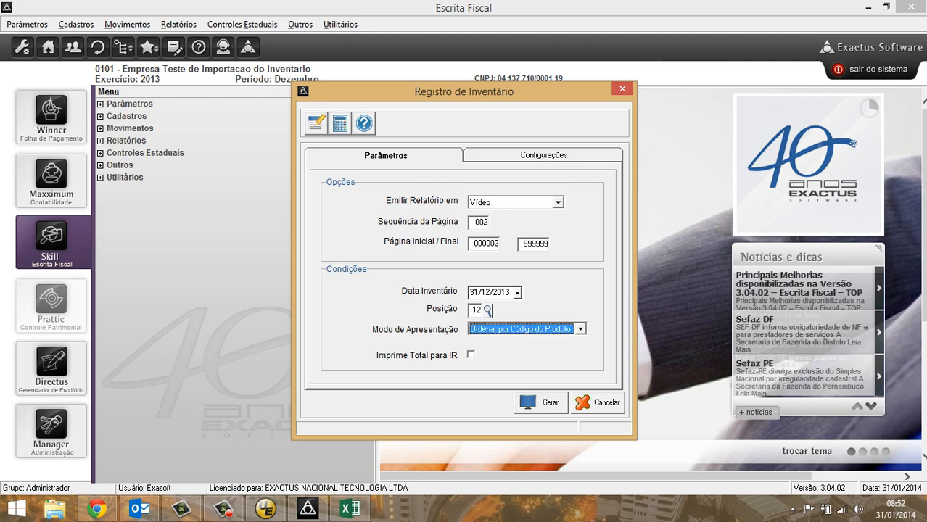
{"action": "left_click", "coordinate": [541, 402]}
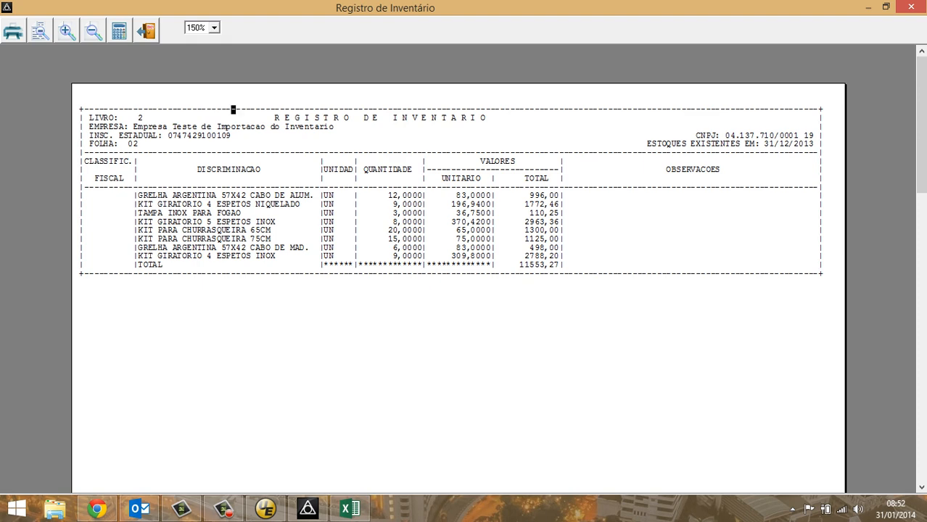
Examine the complete inventory register report, from its header to the total line, then close it with its parameters window
{"action": "mouse_move", "coordinate": [91, 118]}
{"action": "left_mouse_down"}
{"action": "mouse_move", "coordinate": [599, 248]}
{"action": "mouse_move", "coordinate": [822, 249]}
{"action": "mouse_move", "coordinate": [91, 116]}
{"action": "left_mouse_up"}
{"action": "left_click_drag", "start_coordinate": [564, 269], "coordinate": [80, 106]}
{"action": "left_click", "coordinate": [80, 107]}
{"action": "left_click_drag", "start_coordinate": [80, 109], "coordinate": [823, 275]}
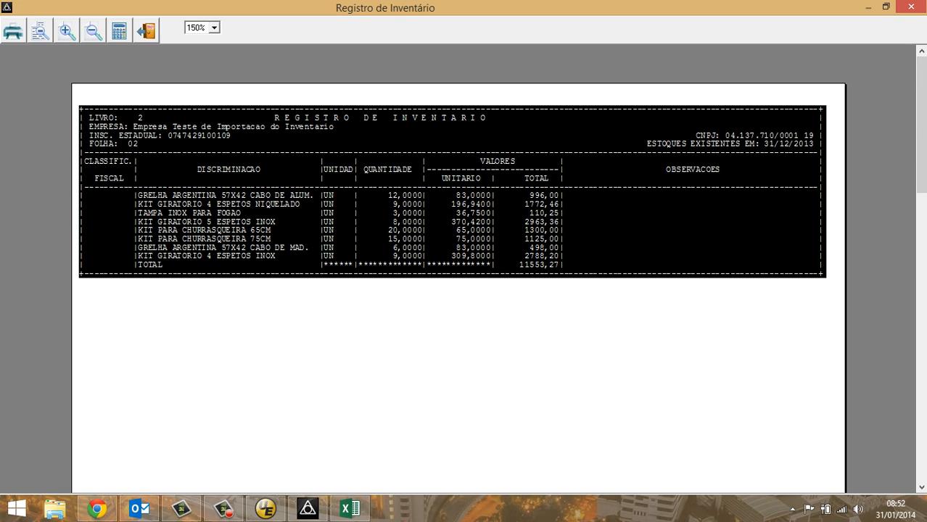
{"action": "key", "text": "Escape"}
{"action": "key", "text": "Escape"}
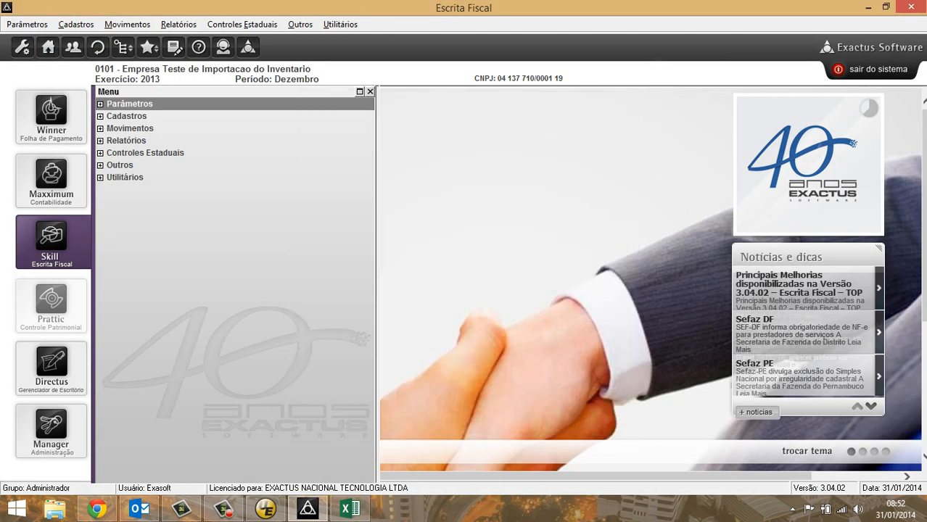
Open the text file import and choose import code 16, Cadastro de Produtos, with format configuration 1
{"action": "left_click", "coordinate": [235, 153]}
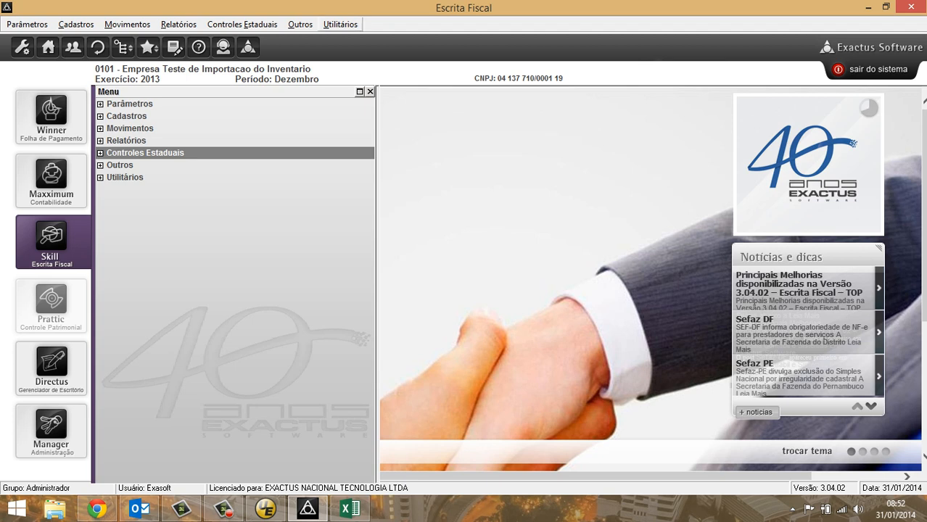
{"action": "left_click", "coordinate": [340, 24]}
{"action": "mouse_move", "coordinate": [385, 151]}
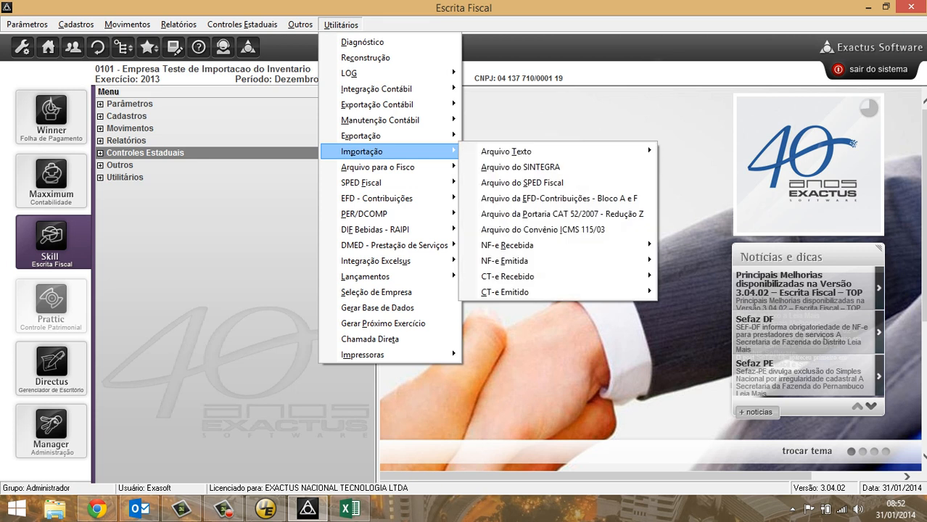
{"action": "mouse_move", "coordinate": [505, 151]}
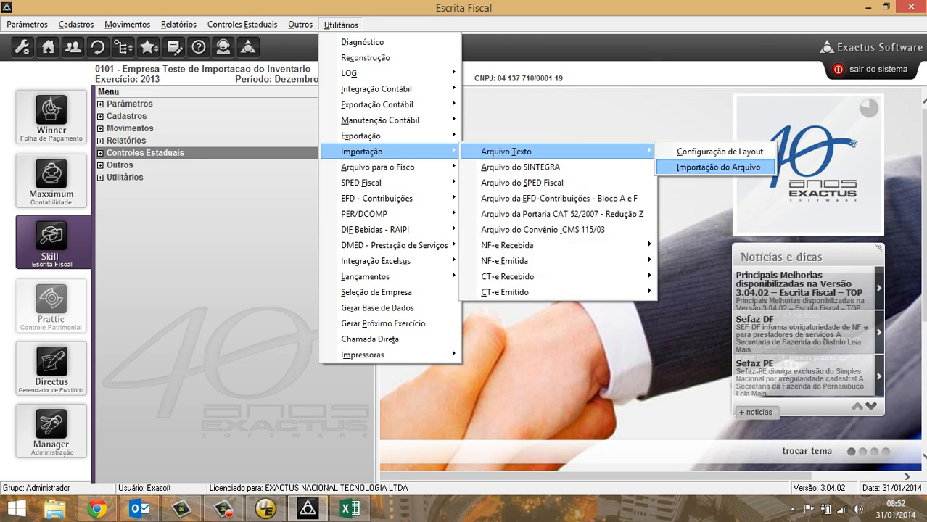
{"action": "left_click", "coordinate": [718, 166]}
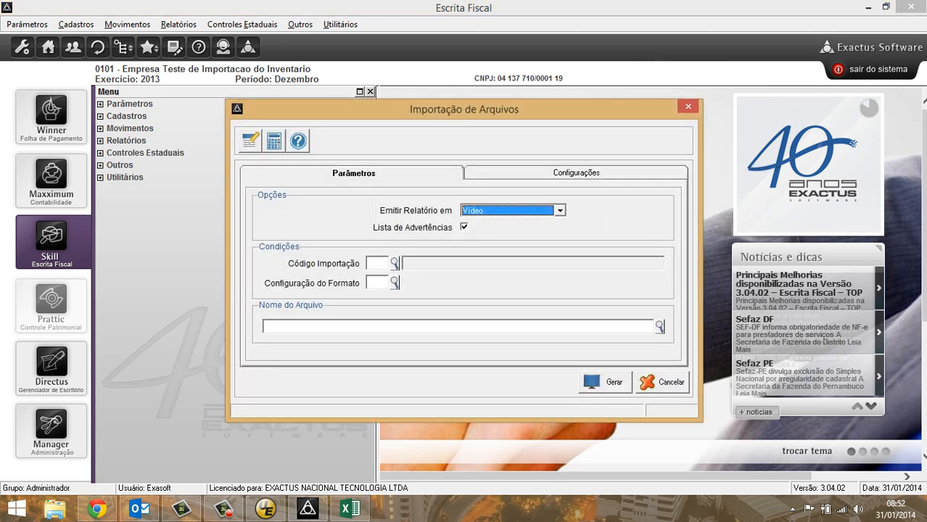
{"action": "left_click", "coordinate": [376, 263]}
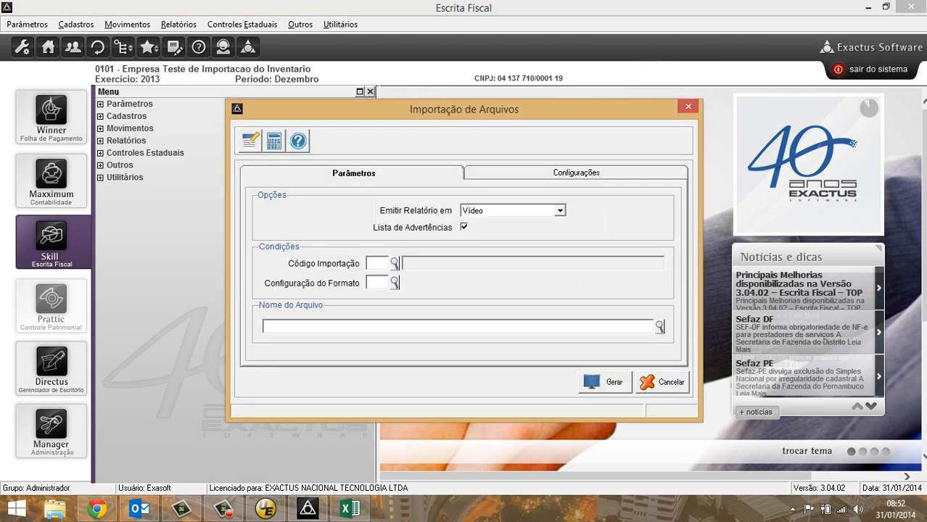
{"action": "left_click", "coordinate": [395, 263]}
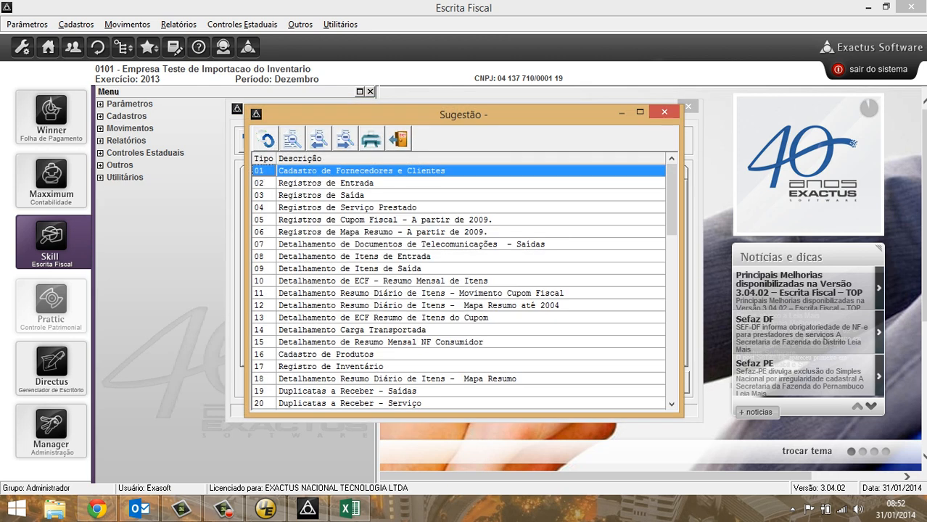
{"action": "double_click", "coordinate": [326, 355]}
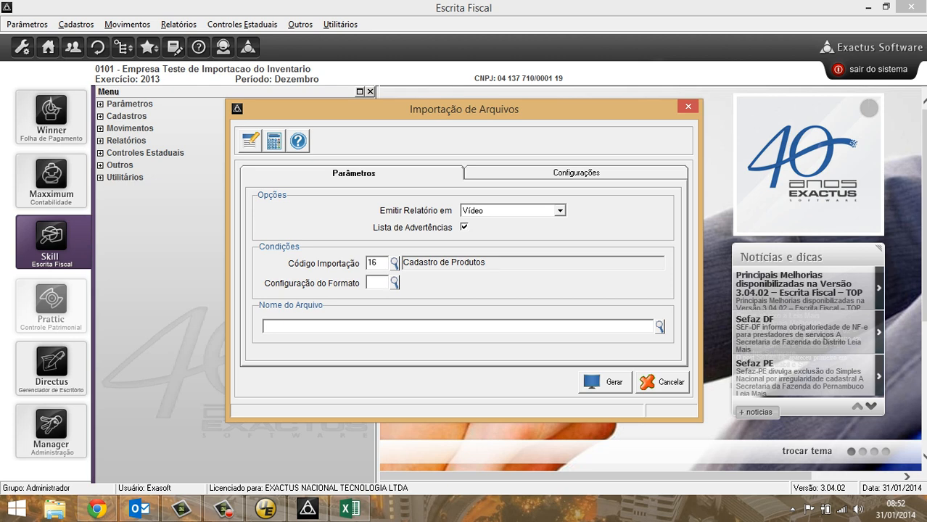
{"action": "left_click", "coordinate": [394, 283]}
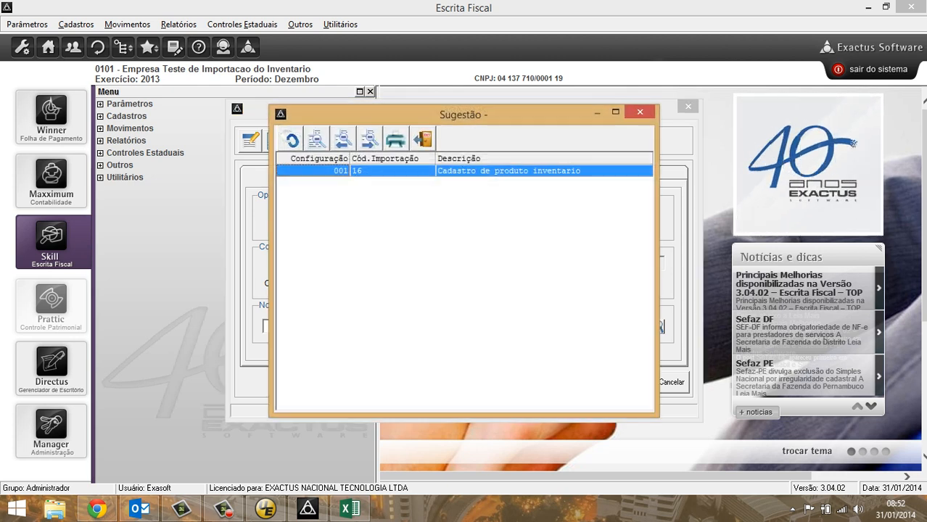
{"action": "key", "text": "Return"}
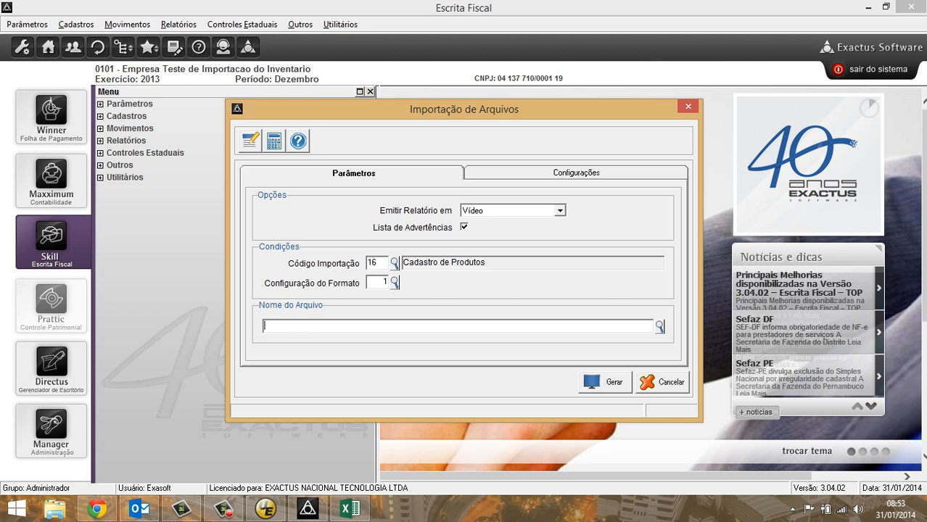
{"action": "key", "text": "Return"}
{"action": "key", "text": "Return"}
{"action": "key", "text": "Return"}
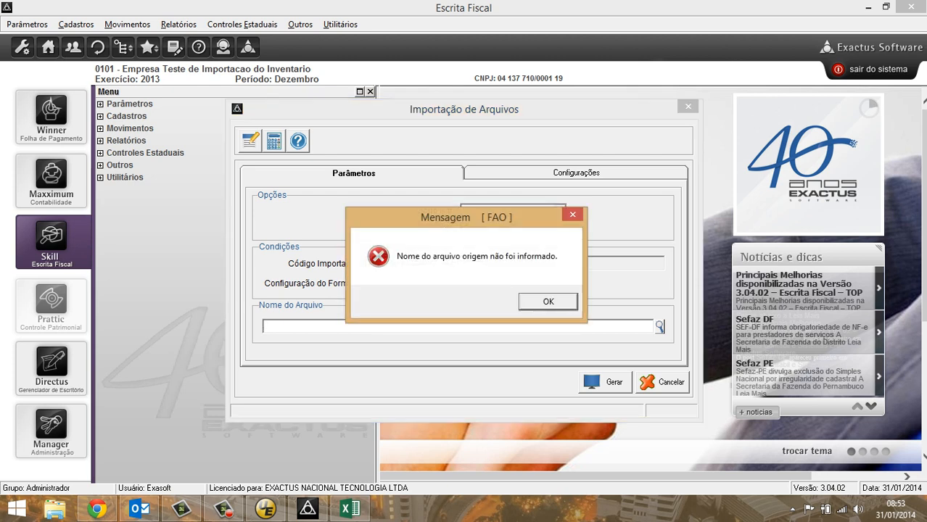
{"action": "key", "text": "Return"}
Select Inportação Inventario.prn from drive D: as the source file for the product import
{"action": "left_click", "coordinate": [659, 326]}
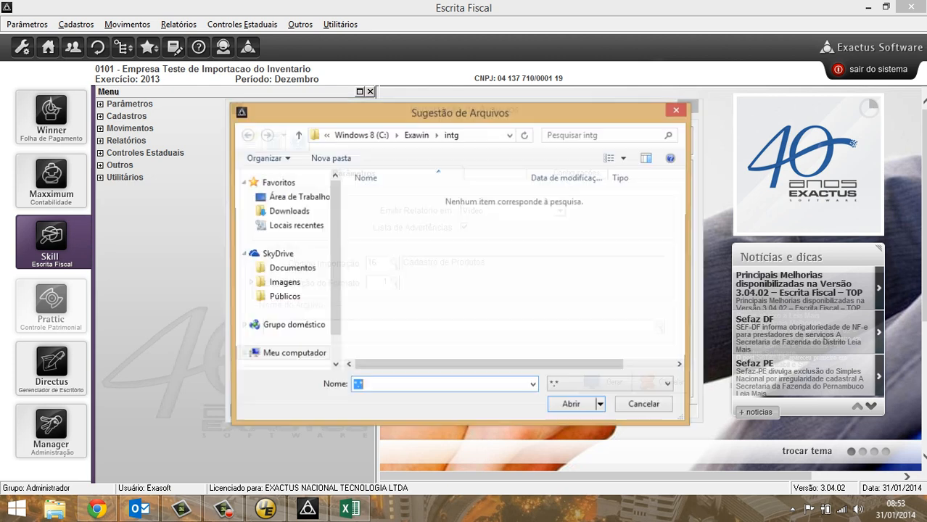
{"action": "left_click", "coordinate": [298, 362]}
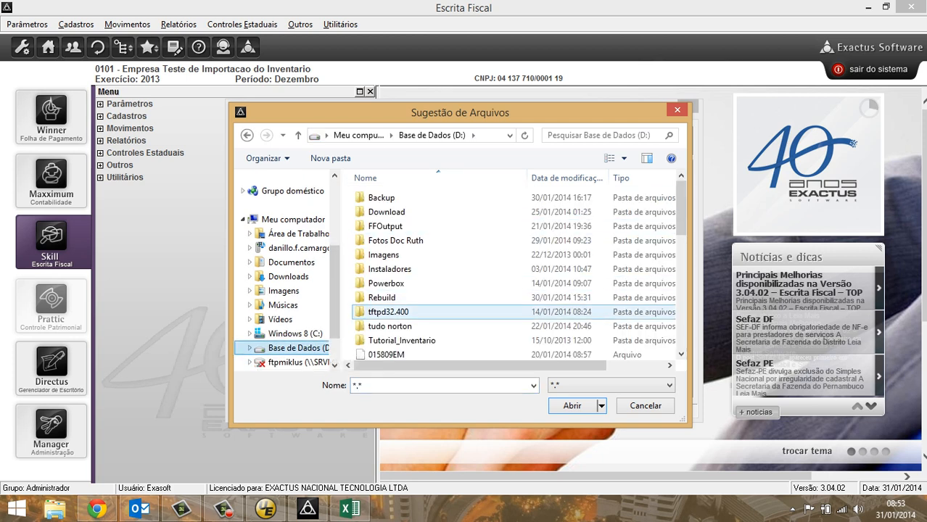
{"action": "left_click", "coordinate": [389, 325]}
{"action": "scroll", "coordinate": [389, 325], "scroll_direction": "down", "scroll_amount": 2}
{"action": "scroll", "coordinate": [435, 283], "scroll_direction": "down", "scroll_amount": 3}
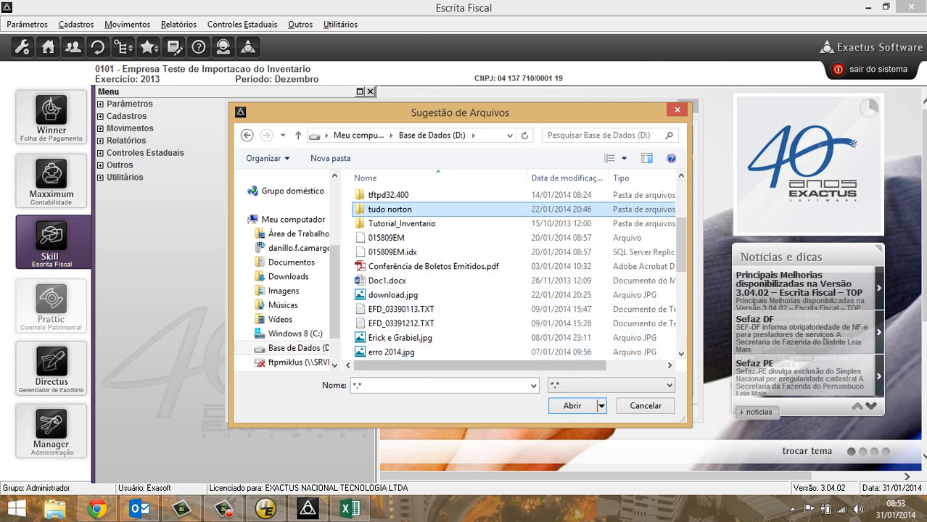
{"action": "double_click", "coordinate": [430, 281]}
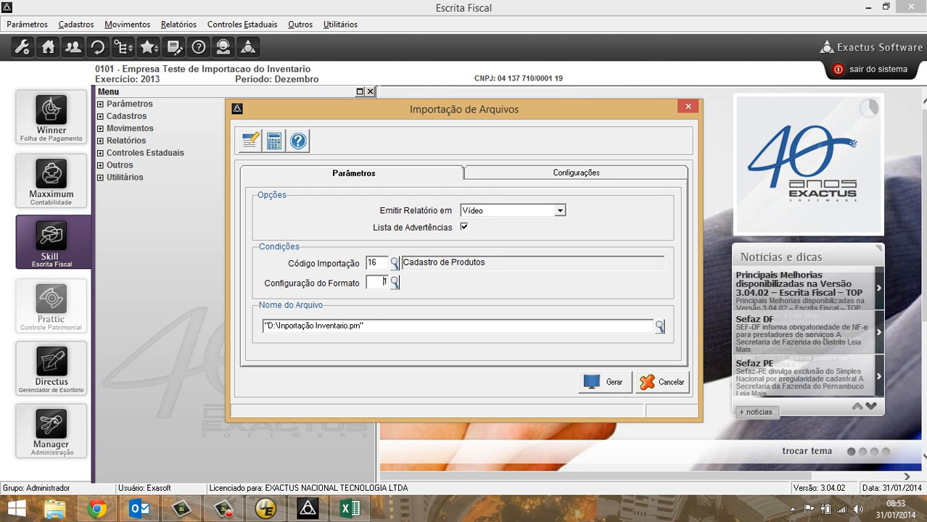
In the Cadastro de Produtos layout, configuration 1, set the Código do Grupo position to 11 and save the layout
{"action": "key", "text": "F2"}
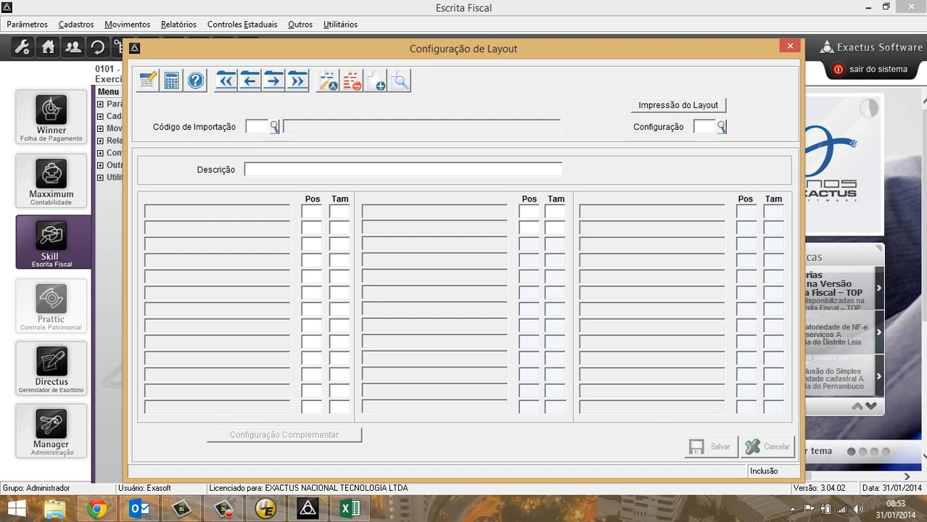
{"action": "key", "text": "F2"}
{"action": "double_click", "coordinate": [327, 354]}
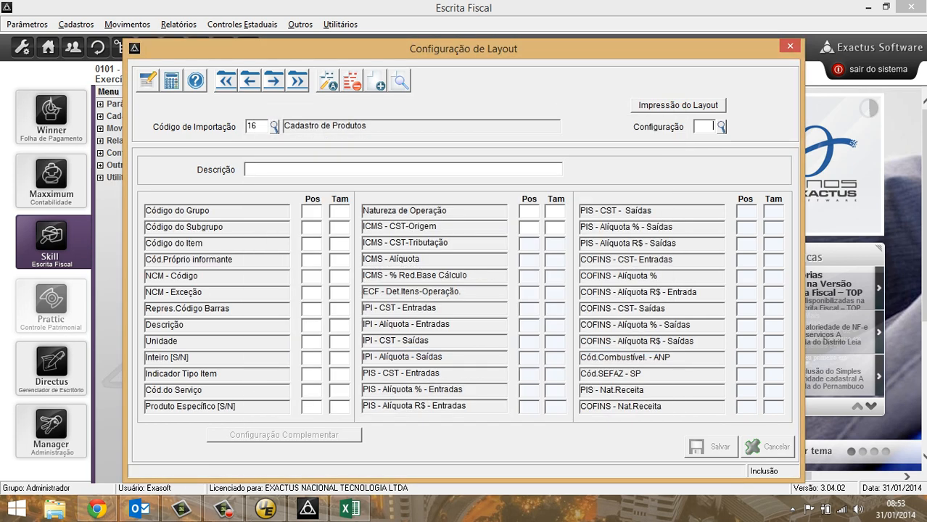
{"action": "key", "text": "F2"}
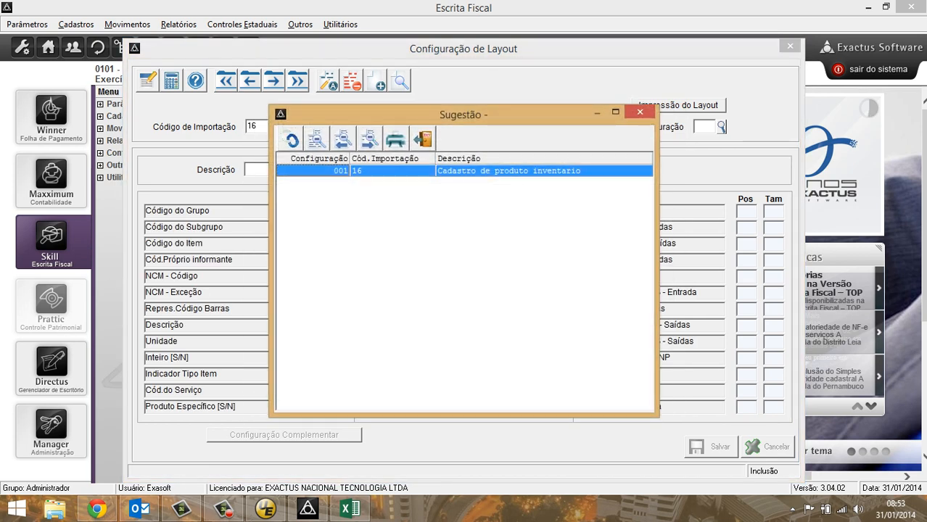
{"action": "key", "text": "Return"}
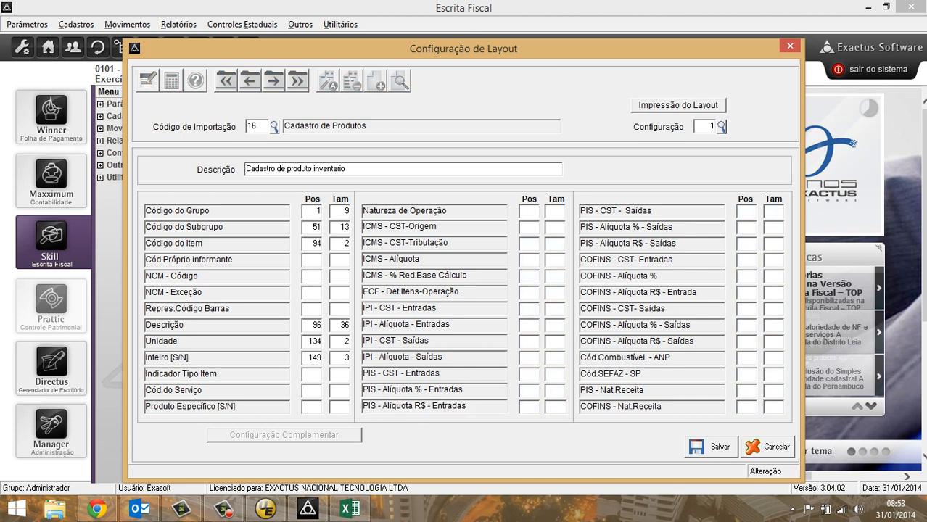
{"action": "left_click", "coordinate": [316, 211]}
{"action": "key", "text": "ctrl+s"}
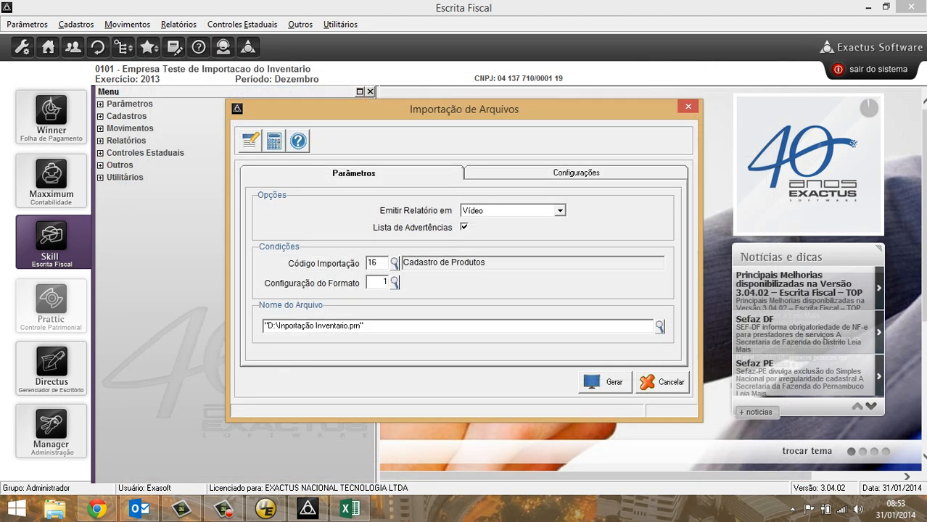
Run the product import, replacing existing records with Sim for all remaining records, and close the occurrences report
{"action": "left_click", "coordinate": [605, 383]}
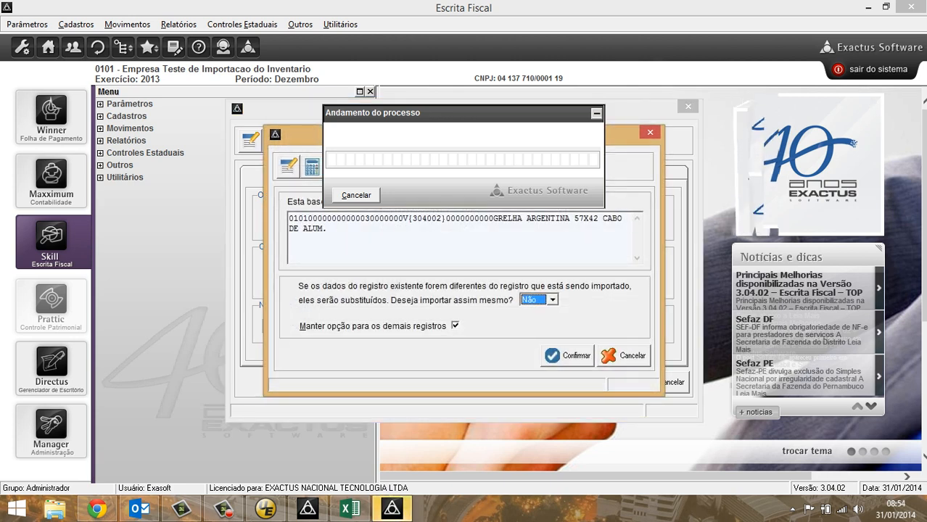
{"action": "key", "text": "s"}
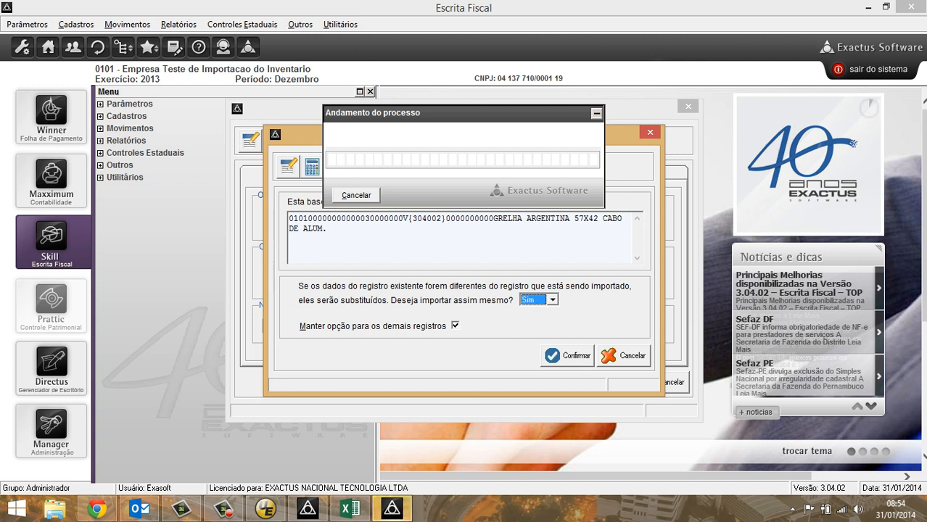
{"action": "key", "text": "Down"}
{"action": "key", "text": "Up"}
{"action": "key", "text": "Down"}
{"action": "key", "text": "Up"}
{"action": "key", "text": "Down"}
{"action": "key", "text": "Up"}
{"action": "key", "text": "Down"}
{"action": "key", "text": "Up"}
{"action": "key", "text": "Down"}
{"action": "key", "text": "Return"}
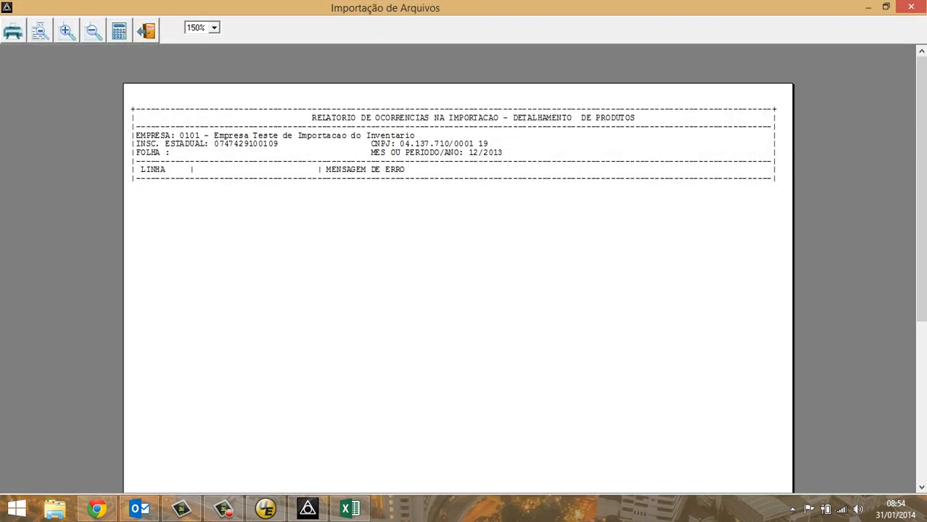
{"action": "key", "text": "Escape"}
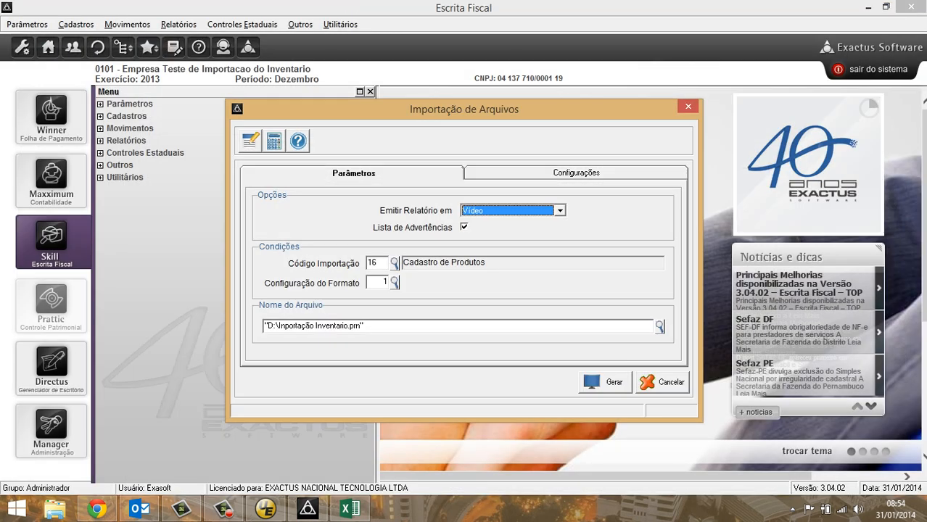
{"action": "left_click", "coordinate": [380, 282]}
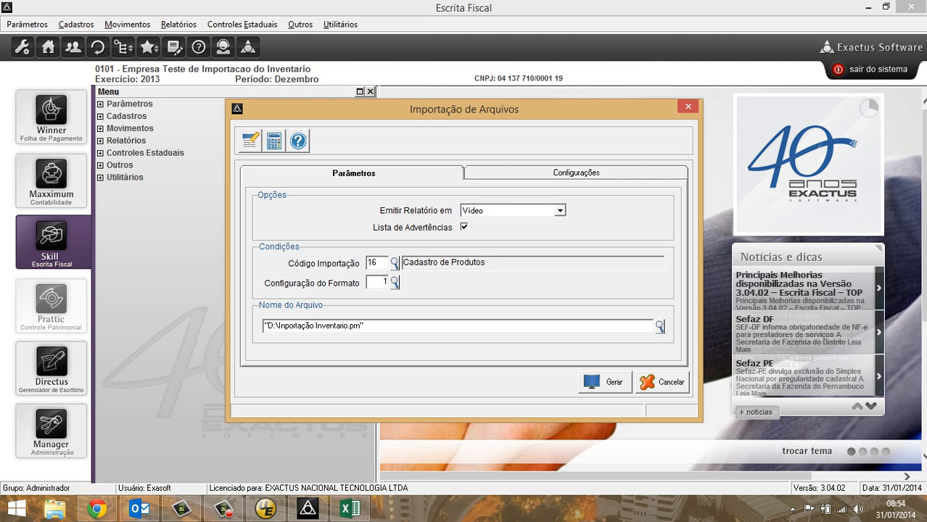
{"action": "key", "text": "F5"}
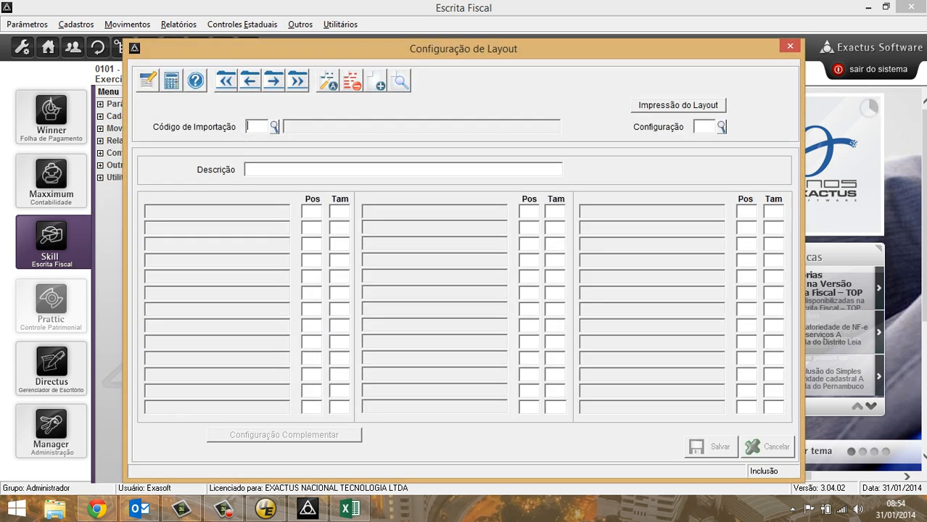
{"action": "key", "text": "Escape"}
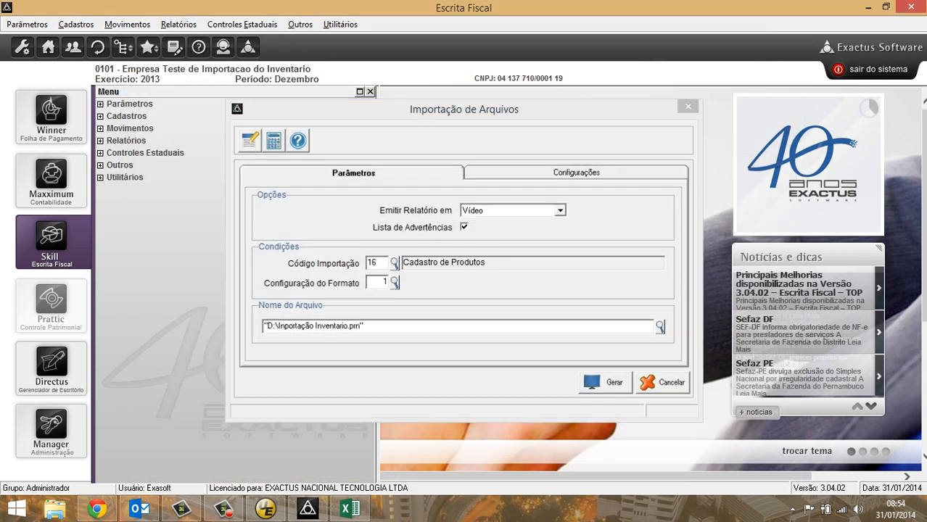
Close the file import and open the list of external programs available for a direct call
{"action": "key", "text": "Escape"}
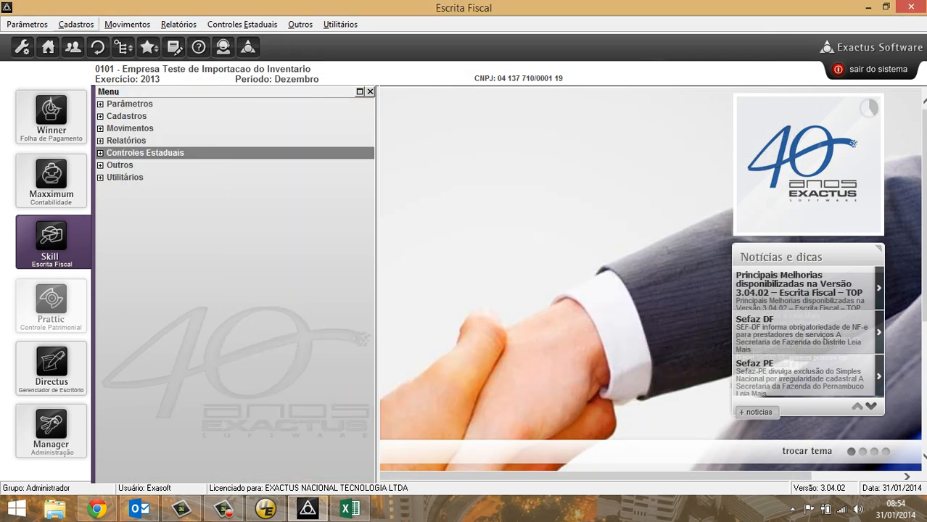
{"action": "left_click", "coordinate": [127, 24]}
{"action": "mouse_move", "coordinate": [178, 23]}
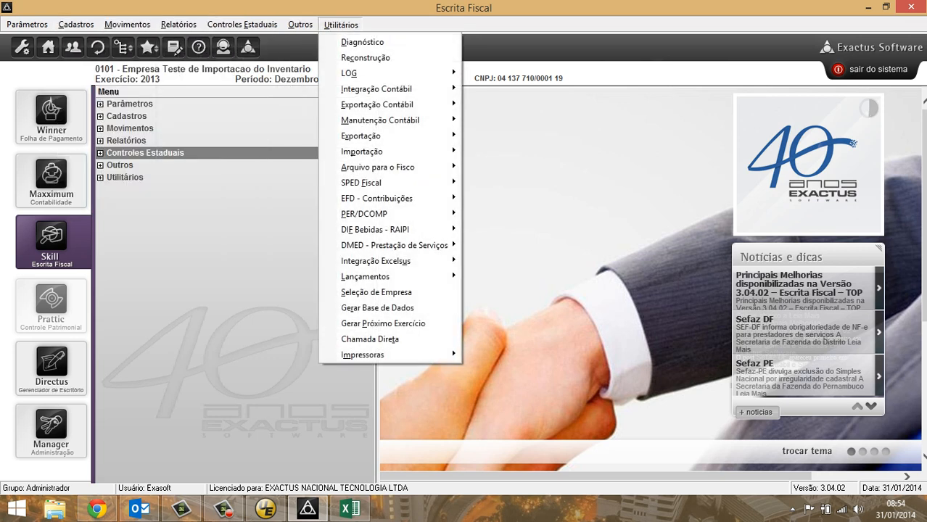
{"action": "left_click", "coordinate": [370, 339]}
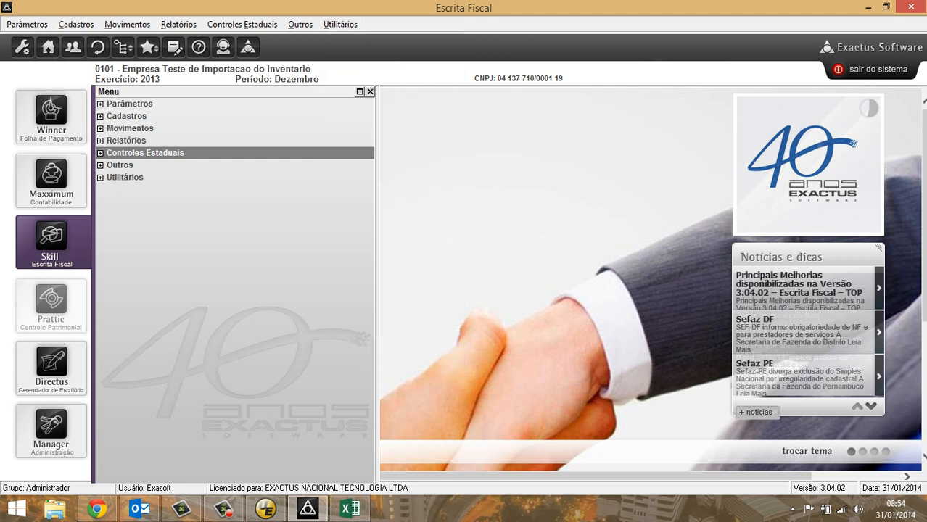
{"action": "left_click", "coordinate": [531, 267]}
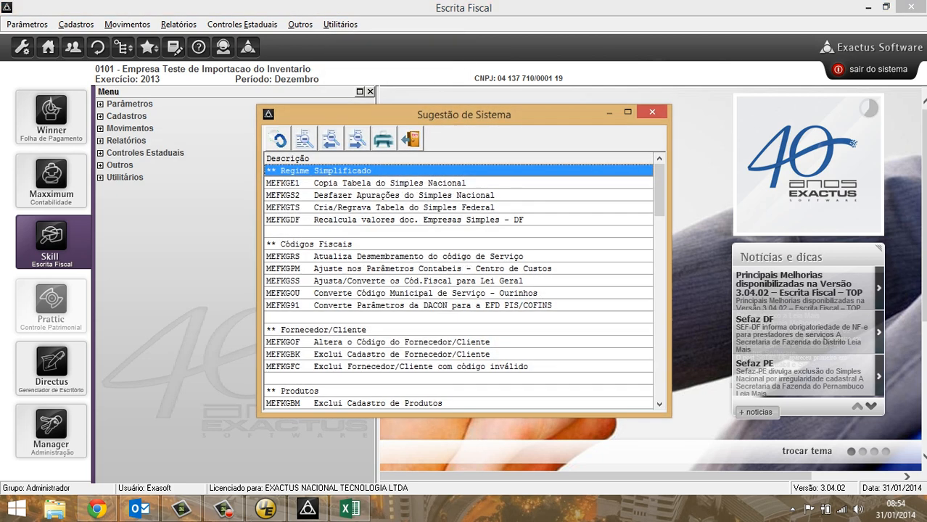
Choose MEFKGBM, Exclui Cadastro de Produtos, and run it to delete the product registrations
{"action": "scroll", "coordinate": [457, 283], "scroll_direction": "down", "scroll_amount": 3}
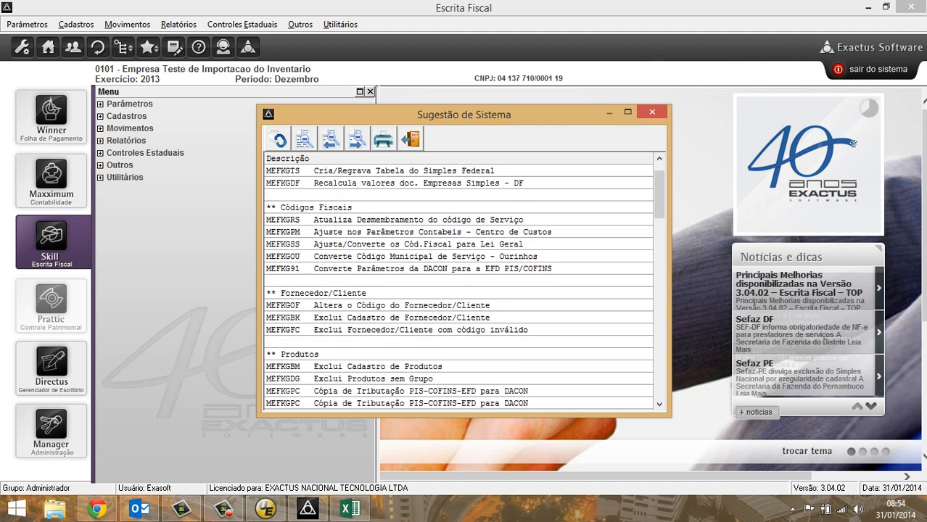
{"action": "scroll", "coordinate": [459, 283], "scroll_direction": "down", "scroll_amount": 3}
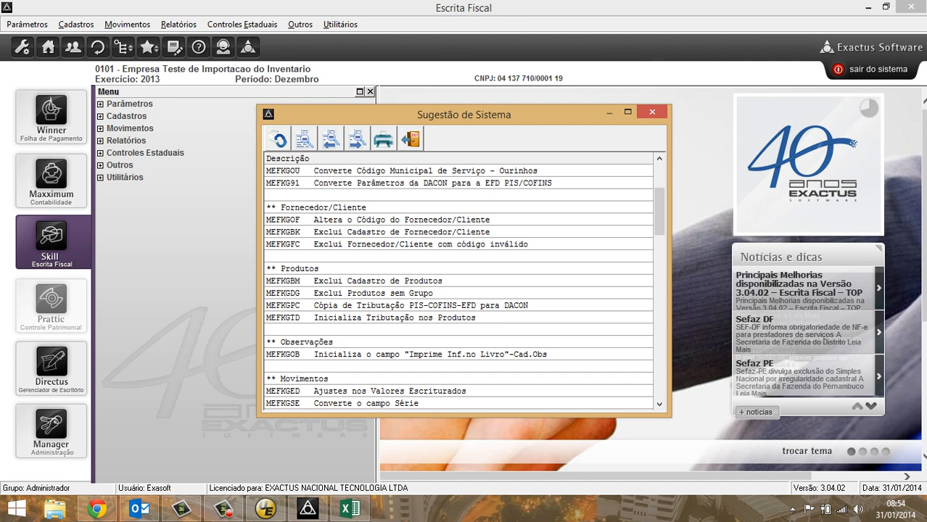
{"action": "left_click", "coordinate": [406, 268]}
{"action": "left_click", "coordinate": [406, 306]}
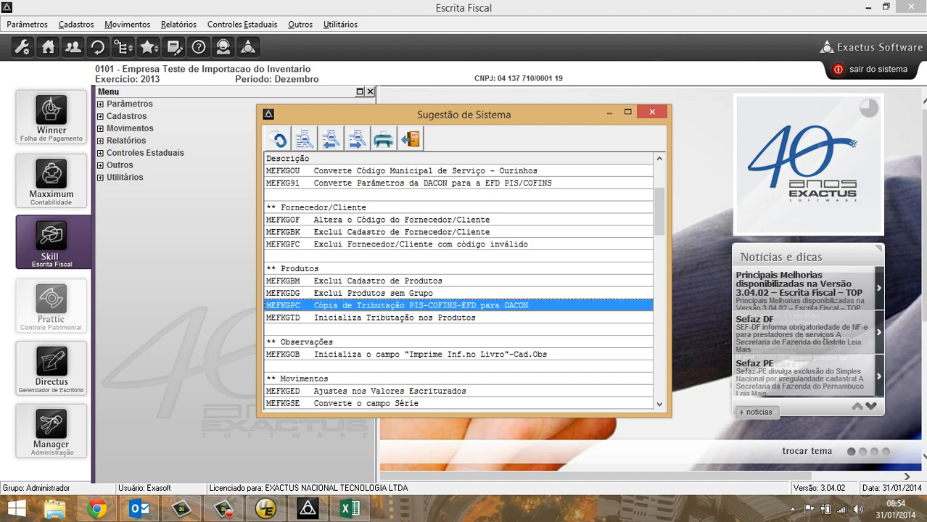
{"action": "left_click", "coordinate": [406, 293]}
{"action": "left_click", "coordinate": [407, 281]}
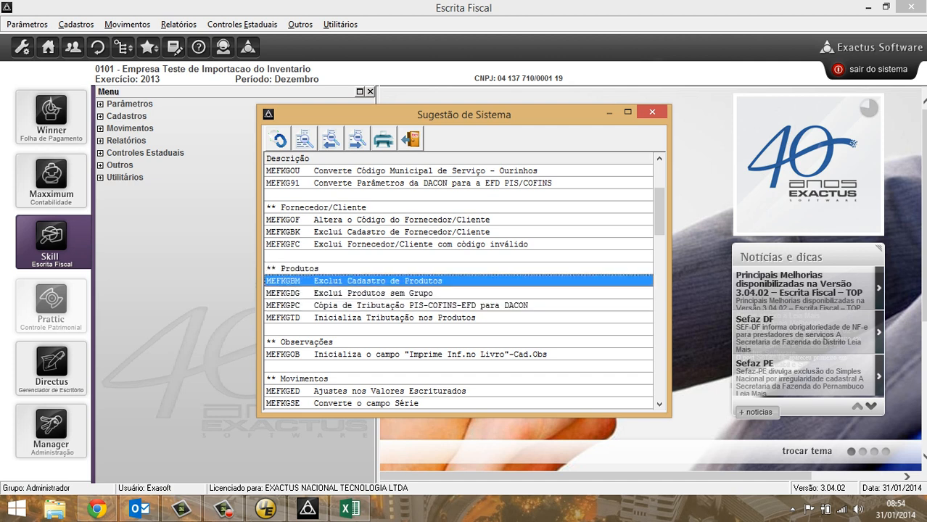
{"action": "key", "text": "Return"}
{"action": "key", "text": "Return"}
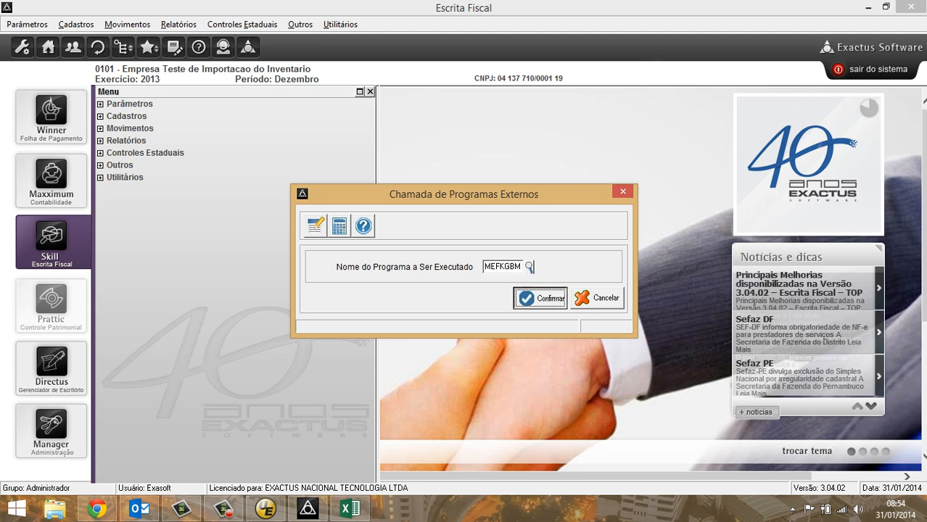
{"action": "key", "text": "Return"}
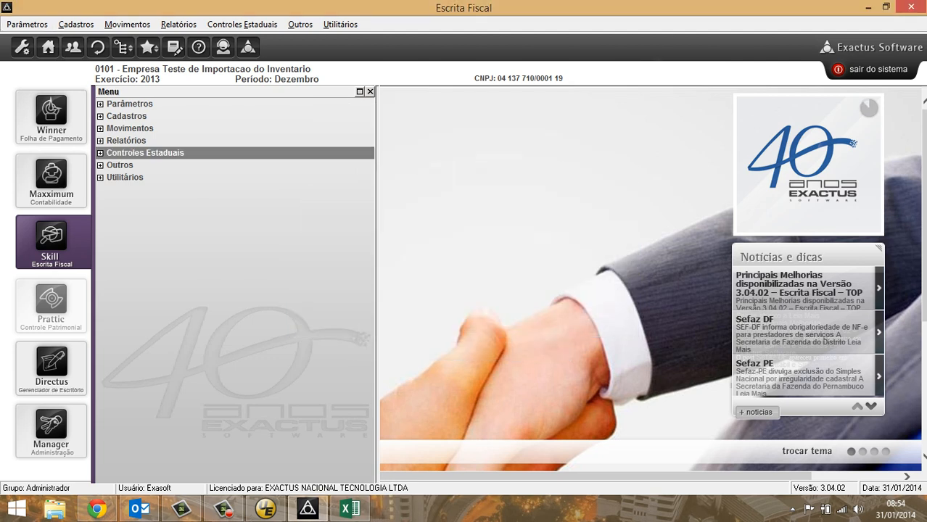
Check the product table in the product registration for remaining records, and close the registration
{"action": "left_click", "coordinate": [76, 24]}
{"action": "left_click", "coordinate": [66, 103]}
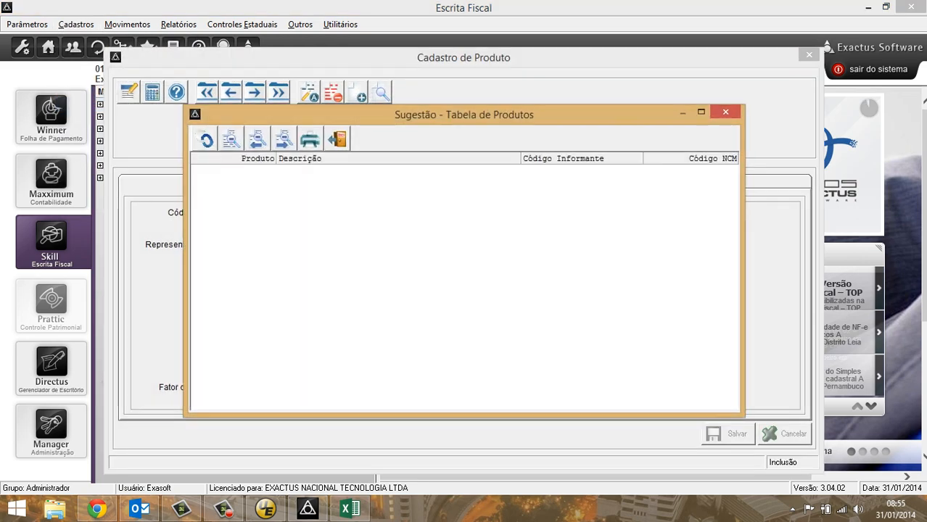
{"action": "key", "text": "Escape"}
{"action": "key", "text": "Escape"}
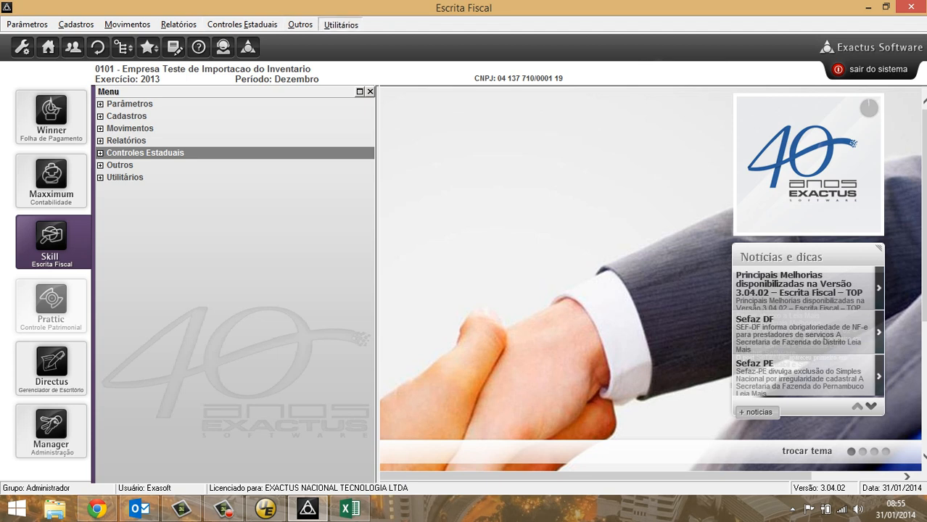
Open the text file import and choose import code 16, Cadastro de Produtos
{"action": "left_click", "coordinate": [341, 24]}
{"action": "mouse_move", "coordinate": [361, 151]}
{"action": "mouse_move", "coordinate": [506, 151]}
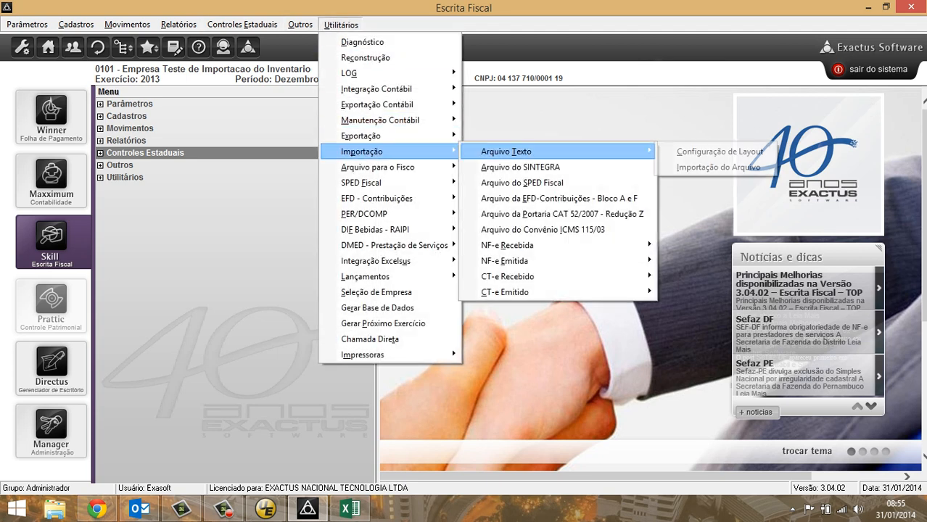
{"action": "left_click", "coordinate": [718, 167]}
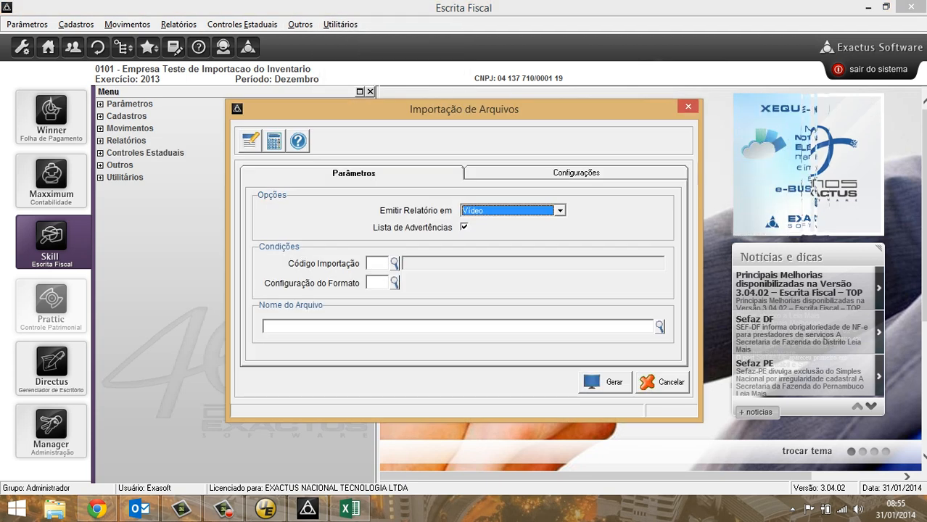
{"action": "left_click", "coordinate": [395, 263]}
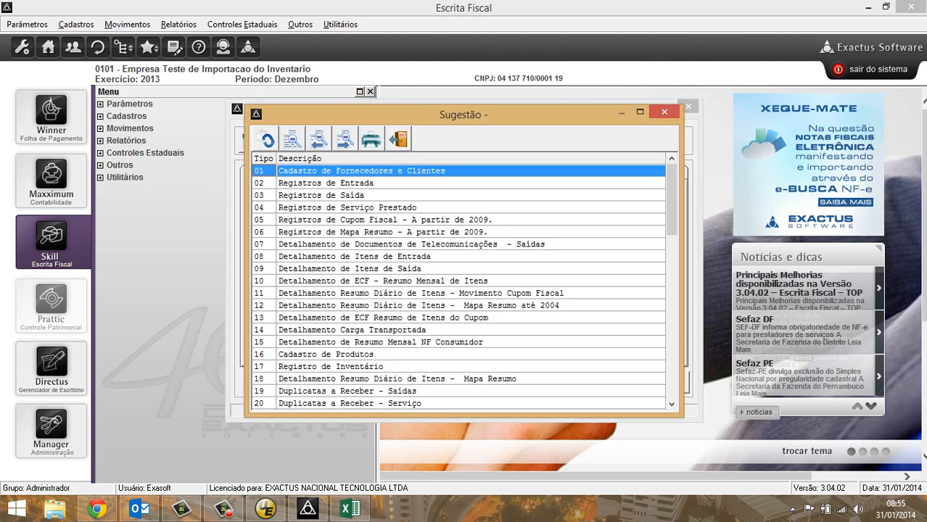
{"action": "double_click", "coordinate": [326, 354]}
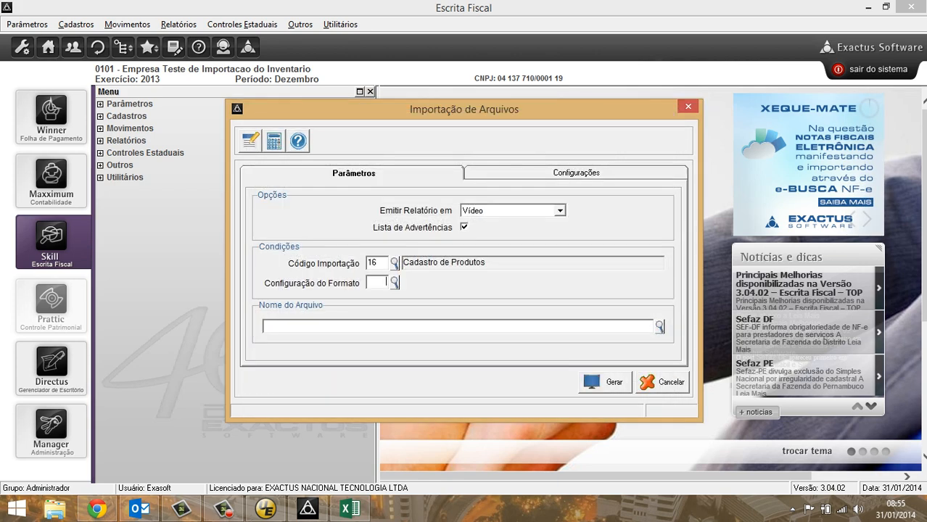
In the Cadastro de Produtos layout, configuration 1, set the Código do Item position to 92, save it, and close the layout
{"action": "left_click", "coordinate": [395, 282]}
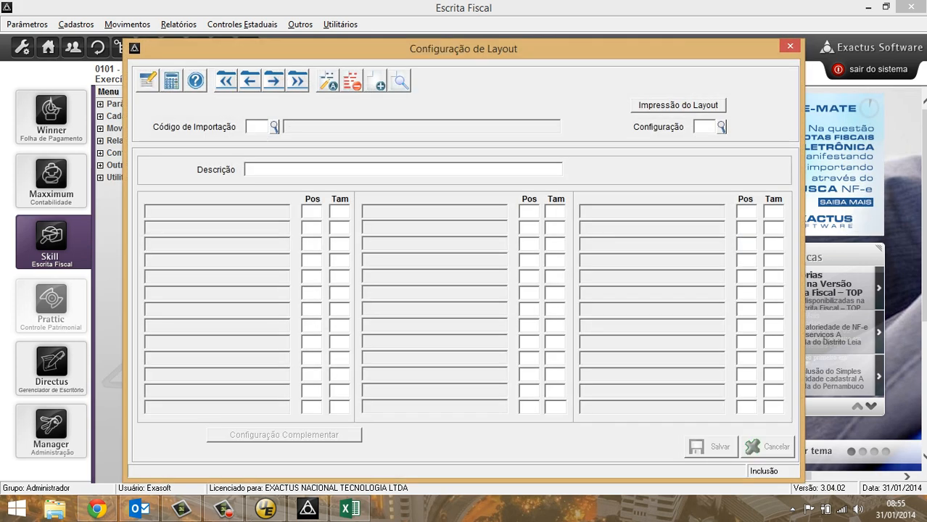
{"action": "left_click", "coordinate": [274, 127]}
{"action": "double_click", "coordinate": [326, 354]}
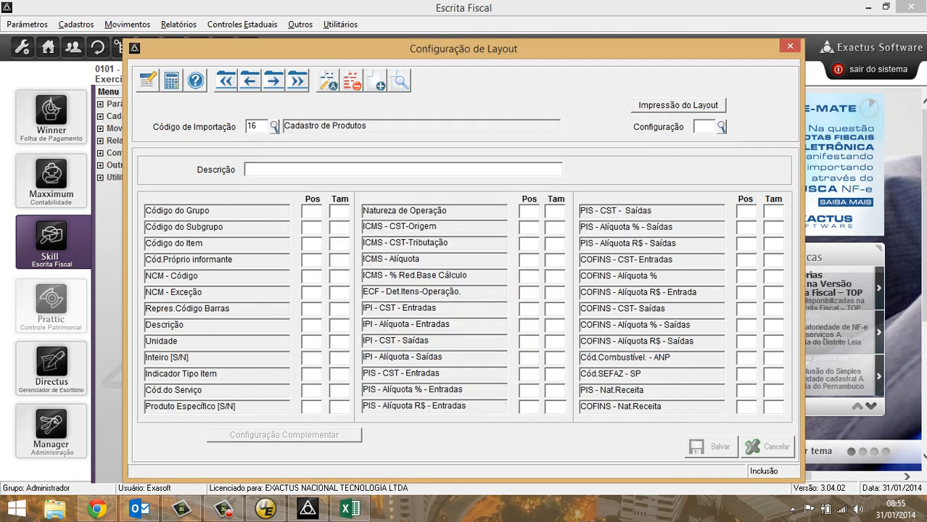
{"action": "key", "text": "Return"}
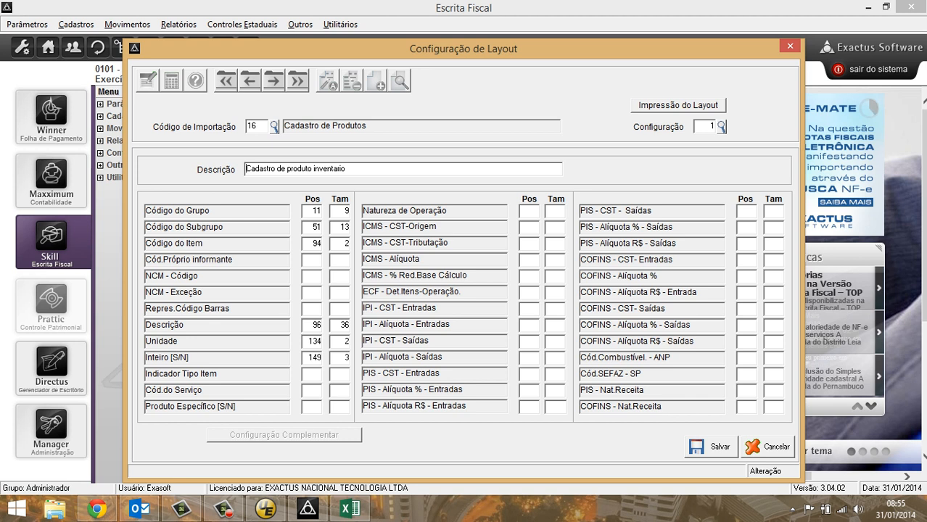
{"action": "double_click", "coordinate": [316, 243]}
{"action": "left_click", "coordinate": [313, 244]}
{"action": "key", "text": "Delete"}
{"action": "key", "text": "Delete"}
{"action": "type", "text": "93"}
{"action": "key", "text": "alt+s"}
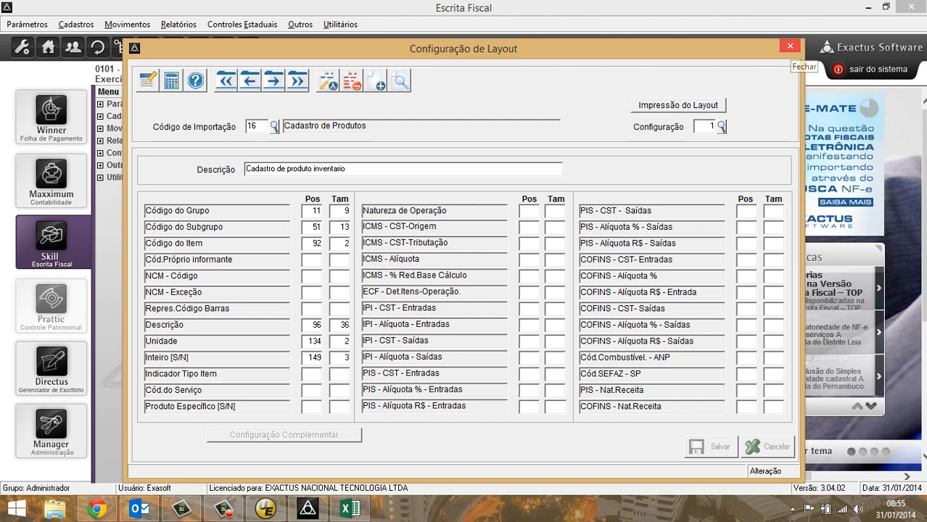
{"action": "left_click", "coordinate": [790, 46]}
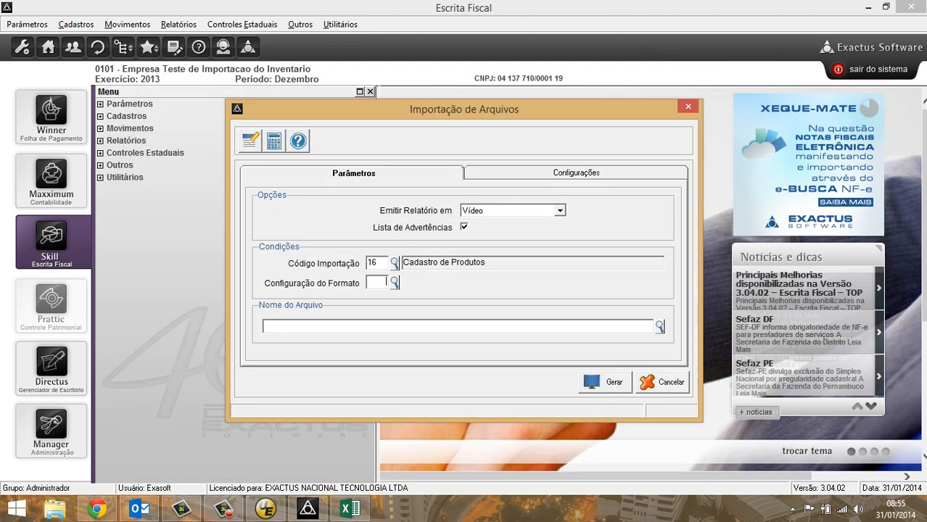
Import D:\Inportação Inventario.prn as Cadastro de Produtos with format configuration 1, accepting the import of only the correct records
{"action": "left_click", "coordinate": [265, 326]}
{"action": "left_click", "coordinate": [660, 327]}
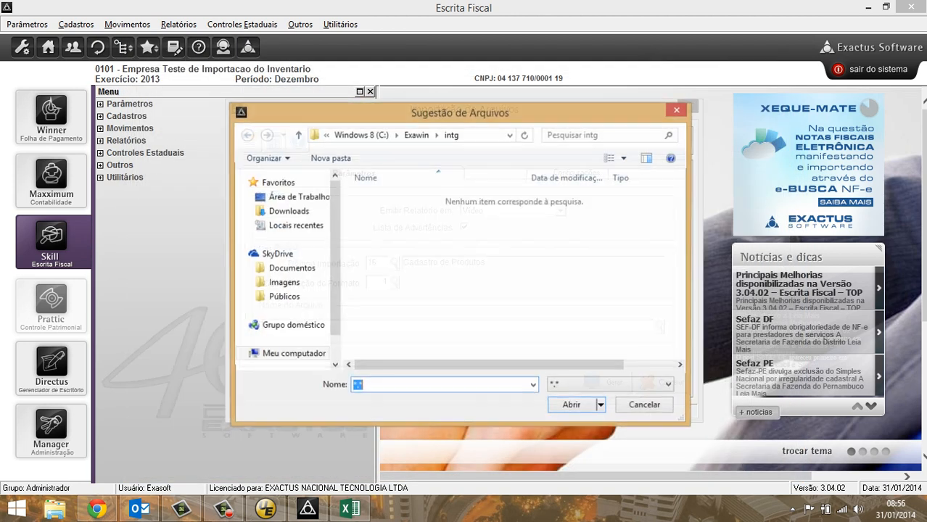
{"action": "left_click_drag", "start_coordinate": [335, 287], "coordinate": [334, 318]}
{"action": "left_click", "coordinate": [299, 320]}
{"action": "left_click", "coordinate": [299, 320]}
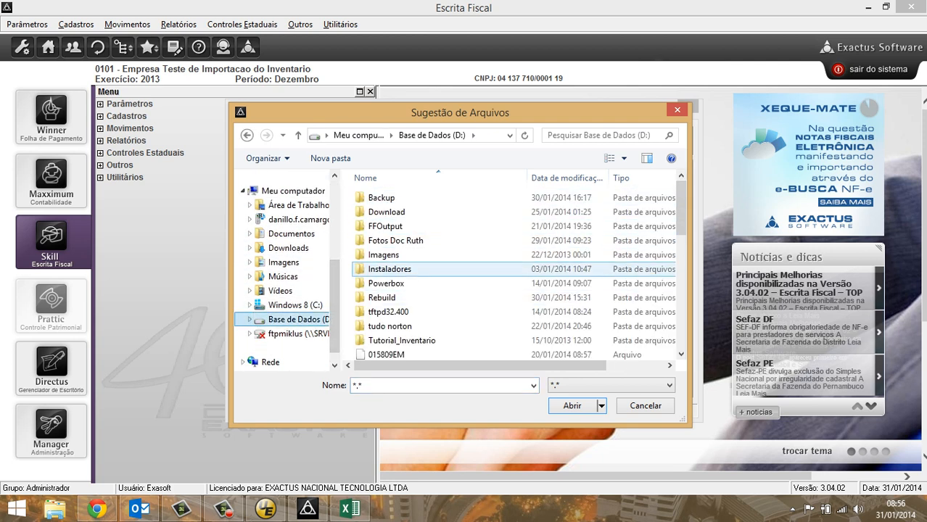
{"action": "left_click", "coordinate": [391, 298]}
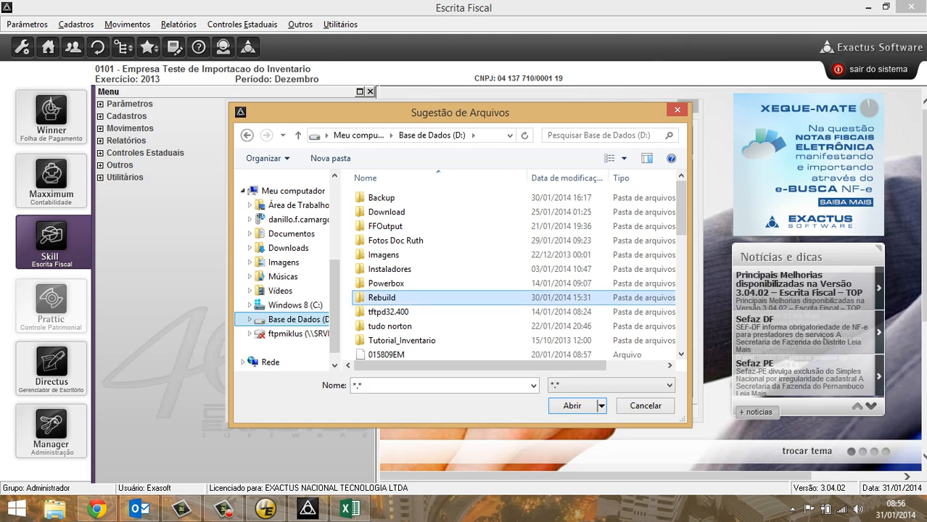
{"action": "scroll", "coordinate": [400, 304], "scroll_direction": "down", "scroll_amount": 1}
{"action": "scroll", "coordinate": [392, 323], "scroll_direction": "down", "scroll_amount": 4}
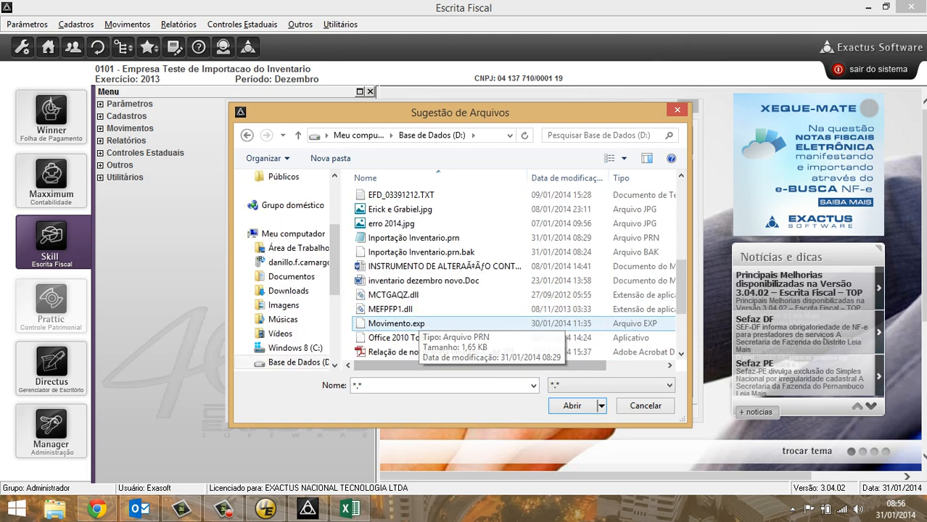
{"action": "double_click", "coordinate": [414, 238]}
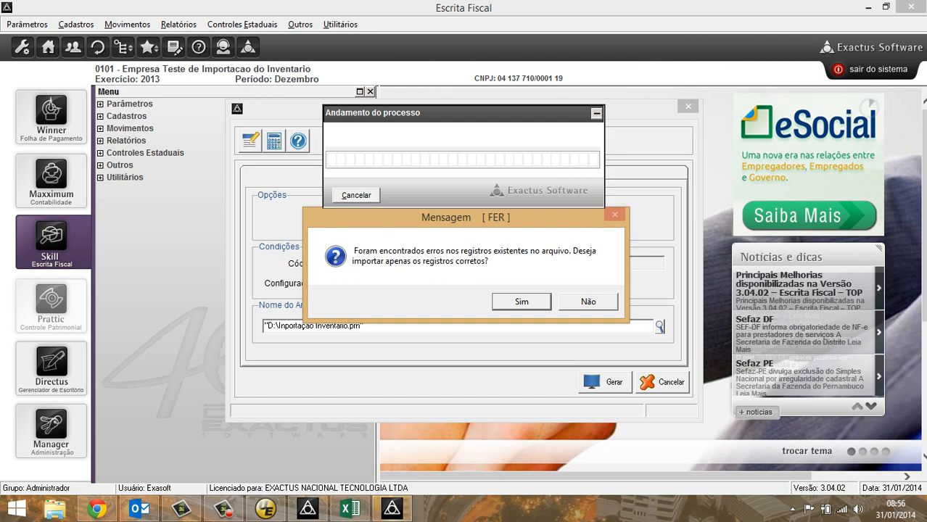
{"action": "key", "text": "Return"}
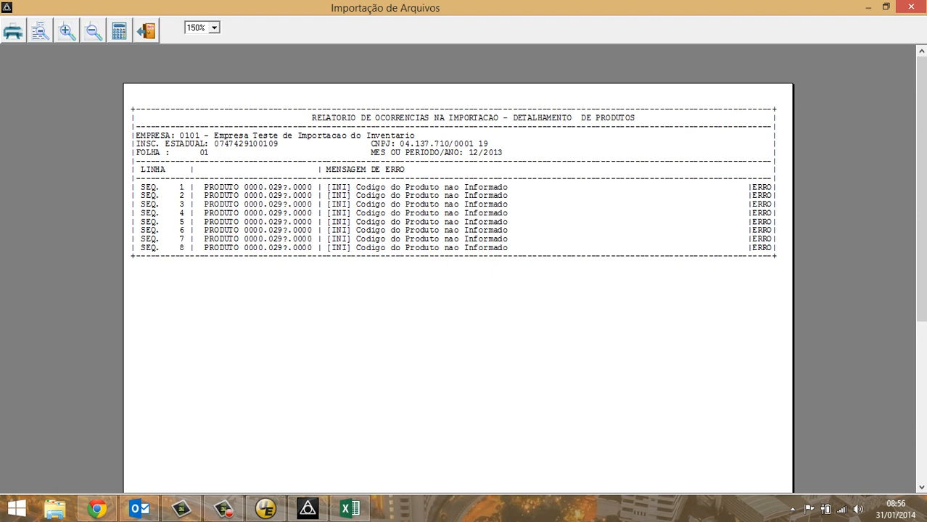
Switch to Excel and examine the Grupo, Sub Grupo, Produto, description, unit and Inteiro S/N columns of the inventory spreadsheet
{"action": "left_click", "coordinate": [350, 509]}
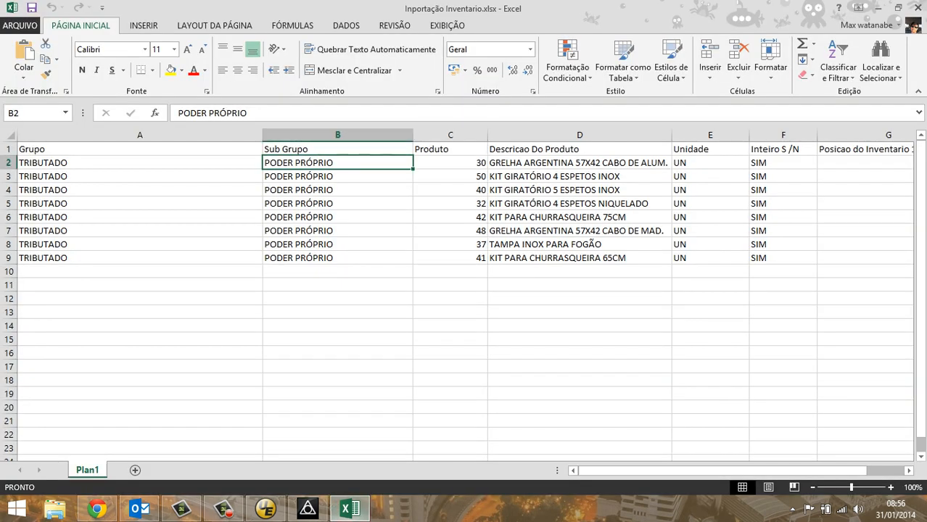
{"action": "left_click", "coordinate": [140, 150]}
{"action": "left_click", "coordinate": [337, 149]}
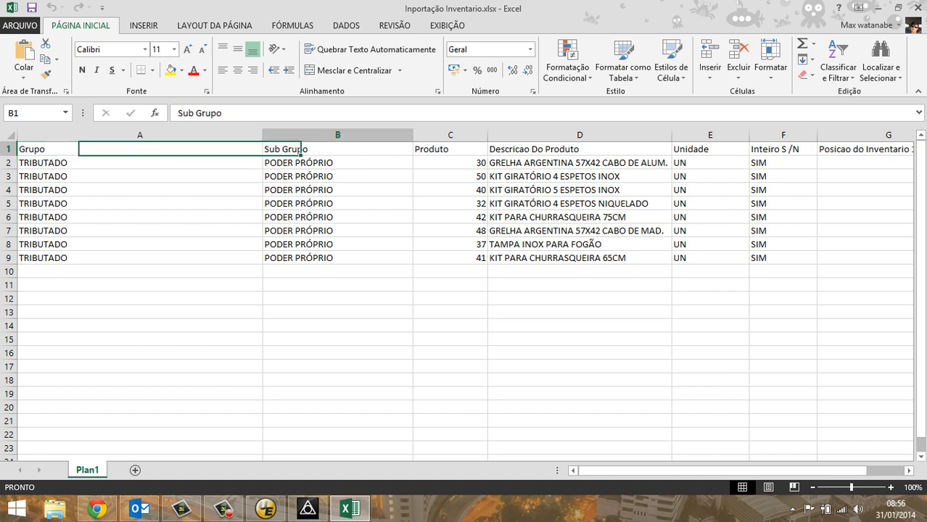
{"action": "left_click", "coordinate": [450, 149]}
{"action": "left_click", "coordinate": [580, 150]}
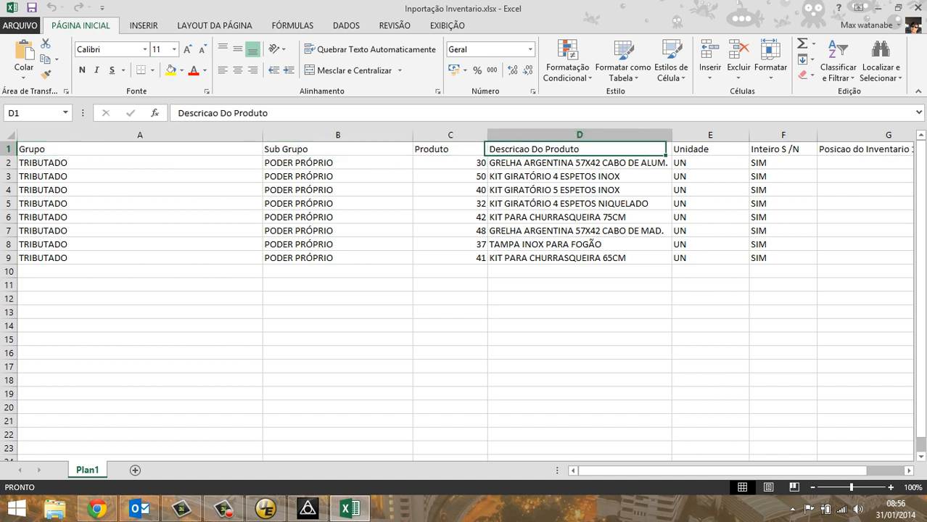
{"action": "left_click", "coordinate": [710, 149]}
{"action": "left_click", "coordinate": [782, 149]}
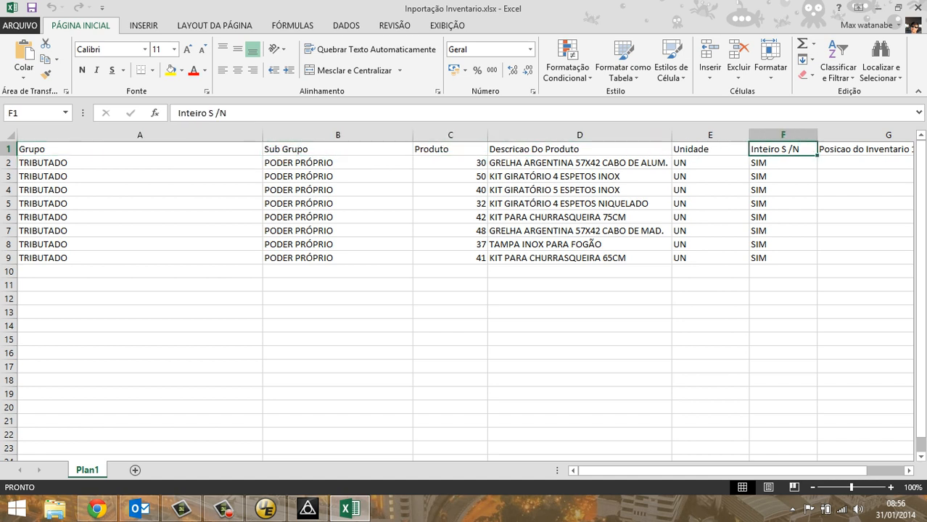
{"action": "left_click", "coordinate": [140, 149]}
{"action": "left_click", "coordinate": [337, 150]}
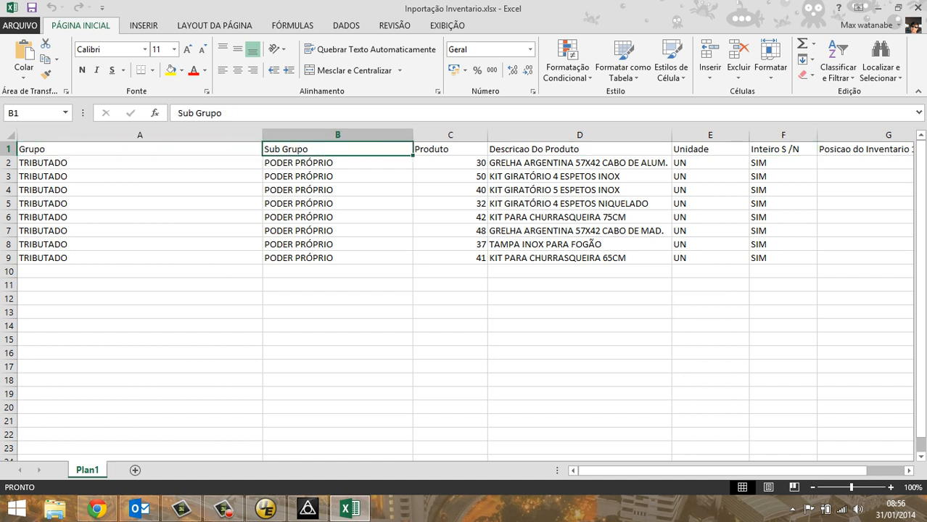
{"action": "left_click", "coordinate": [140, 150]}
{"action": "left_click", "coordinate": [337, 149]}
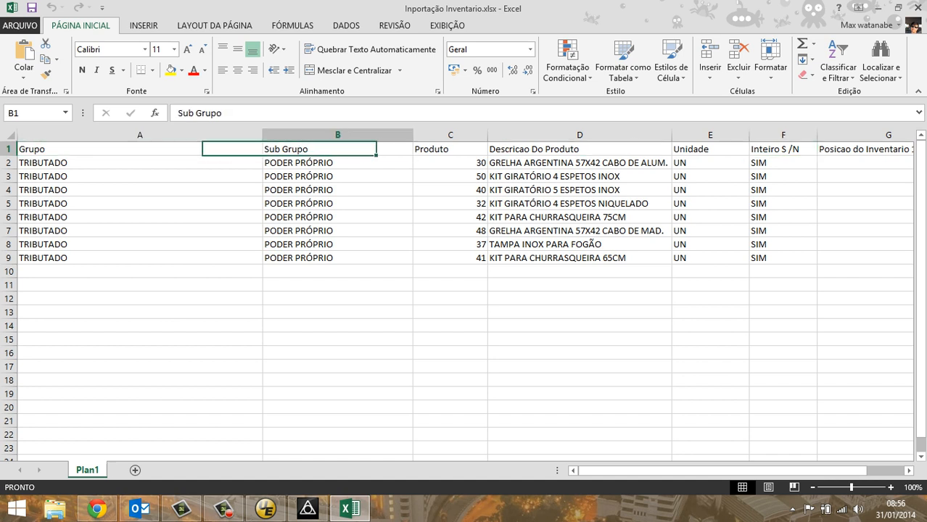
{"action": "left_click", "coordinate": [451, 149]}
{"action": "left_click", "coordinate": [140, 149]}
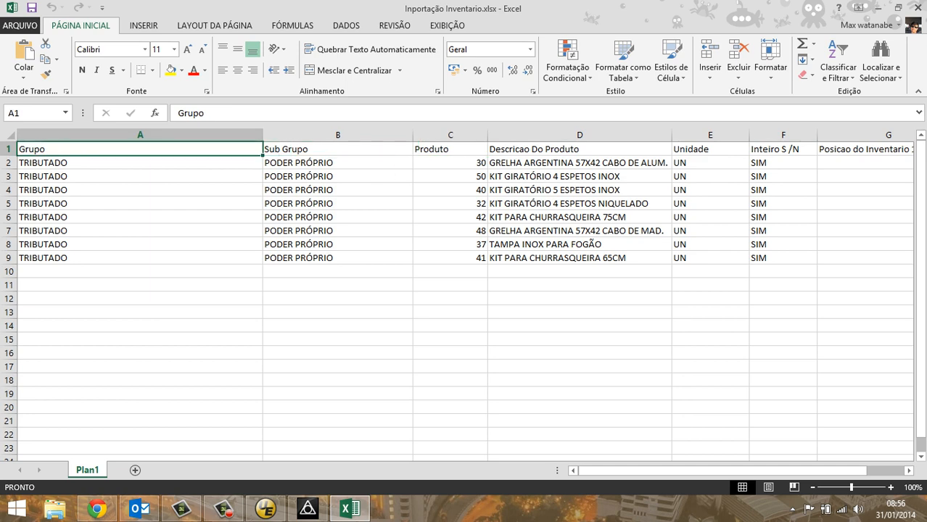
{"action": "left_click", "coordinate": [337, 163]}
{"action": "left_click", "coordinate": [338, 149]}
{"action": "left_click", "coordinate": [140, 162]}
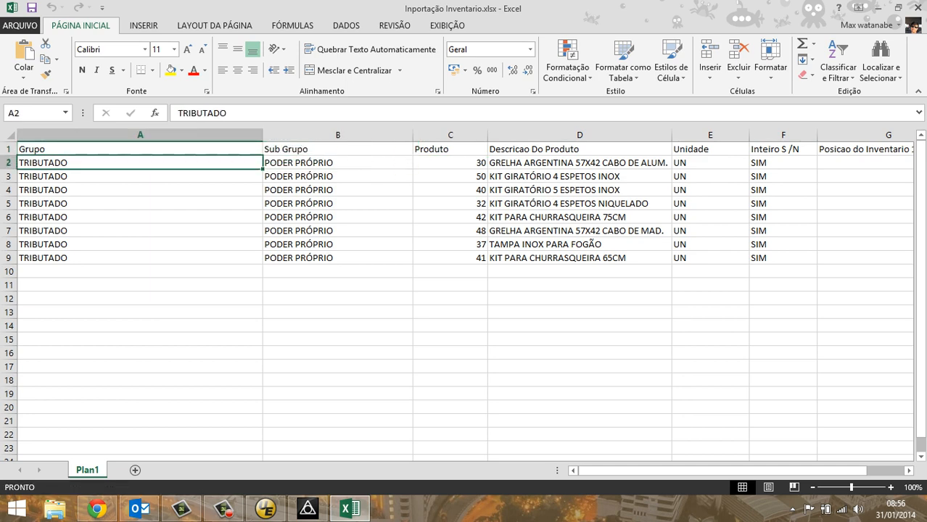
Return to the import occurrence report in Escrita Fiscal and examine its line numbers, product codes and error messages
{"action": "left_click", "coordinate": [307, 508]}
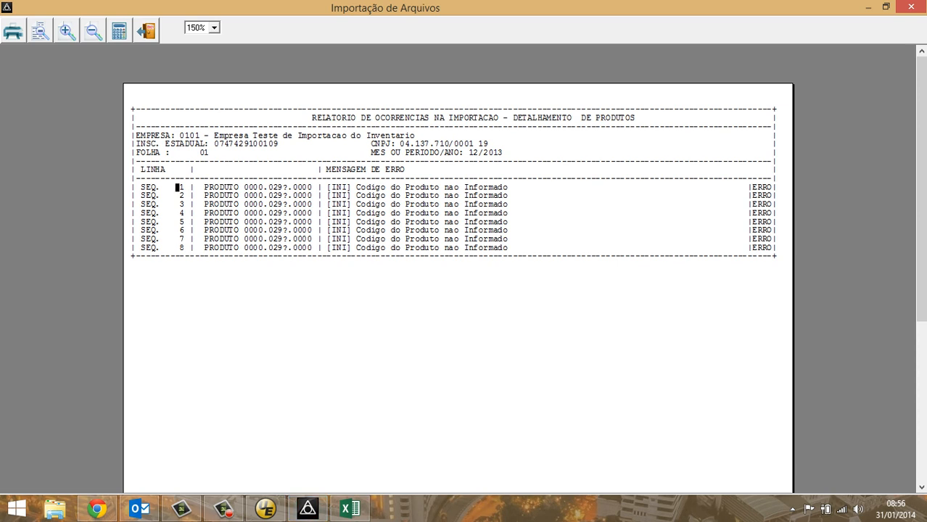
{"action": "left_click_drag", "start_coordinate": [185, 248], "coordinate": [199, 248]}
{"action": "left_click_drag", "start_coordinate": [204, 187], "coordinate": [298, 187]}
{"action": "left_click_drag", "start_coordinate": [358, 187], "coordinate": [517, 196]}
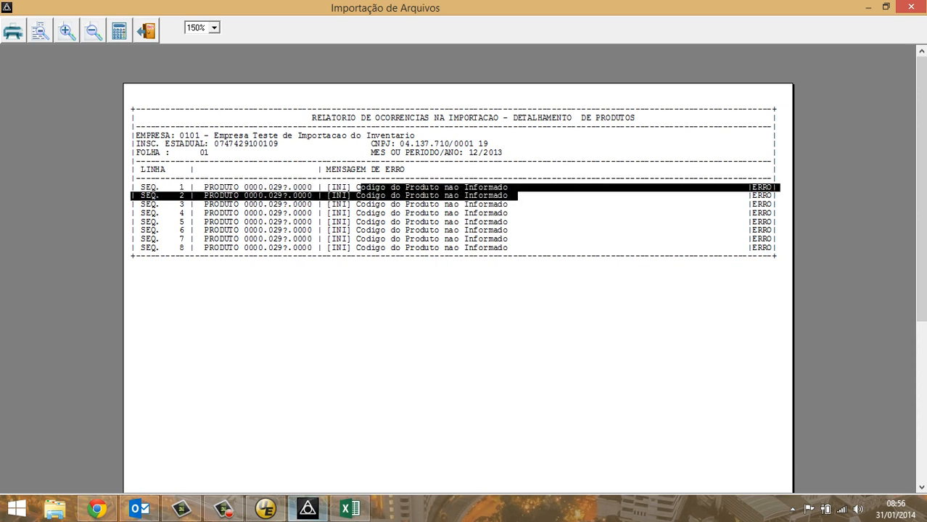
Switch to UltraEdit and check the column where the product code starts in the first line of the inventory file
{"action": "left_click", "coordinate": [266, 508]}
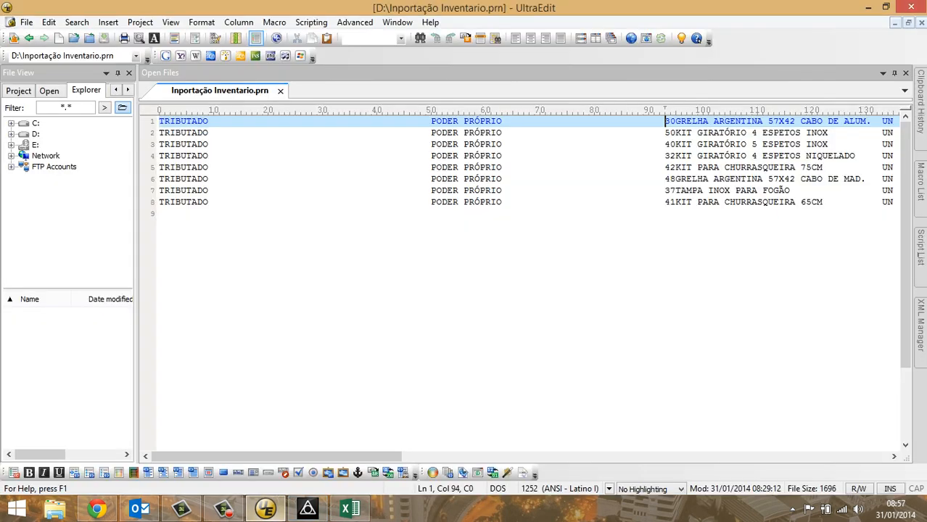
{"action": "left_click", "coordinate": [643, 122]}
{"action": "key", "text": "shift+Right"}
{"action": "key", "text": "shift+Right"}
{"action": "key", "text": "shift+Right"}
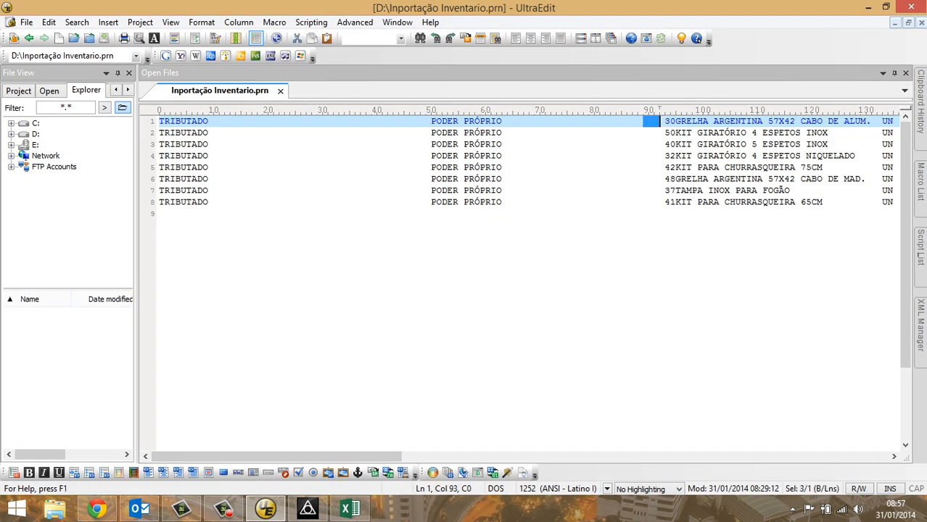
{"action": "key", "text": "Left"}
{"action": "key", "text": "Right"}
{"action": "key", "text": "Right"}
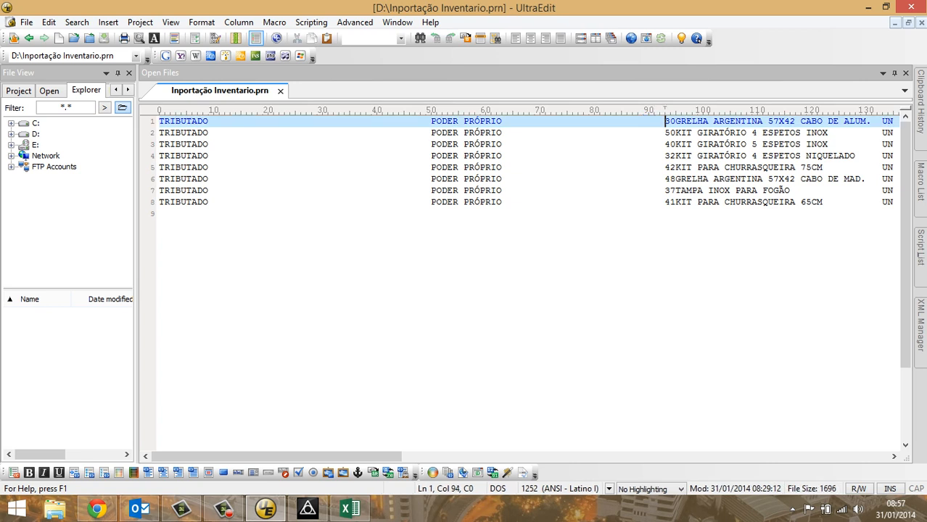
{"action": "key", "text": "Right"}
{"action": "key", "text": "Right"}
{"action": "key", "text": "Left"}
{"action": "key", "text": "Left"}
Check the product code alignment across the remaining lines of the inventory text file
{"action": "key", "text": "Down"}
{"action": "key", "text": "Down"}
{"action": "key", "text": "Down"}
{"action": "key", "text": "Down"}
{"action": "key", "text": "Down"}
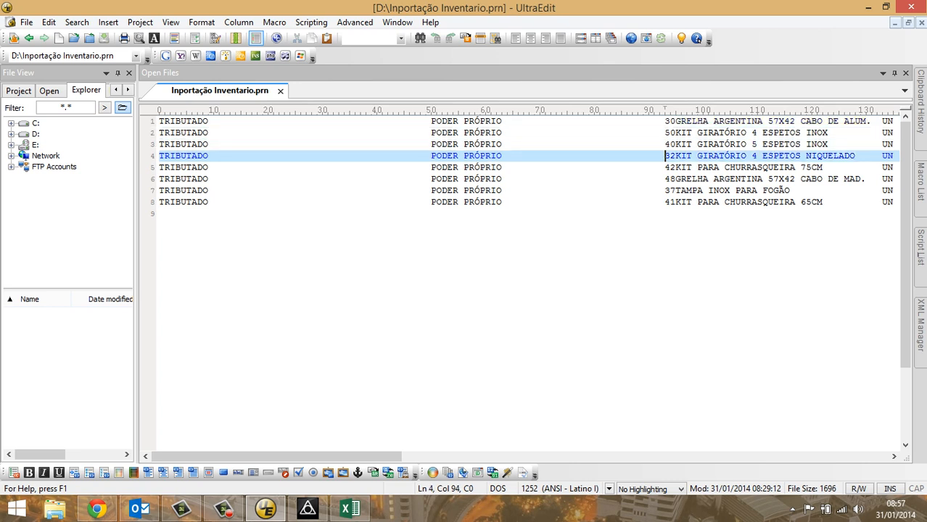
{"action": "key", "text": "Down"}
{"action": "key", "text": "Down"}
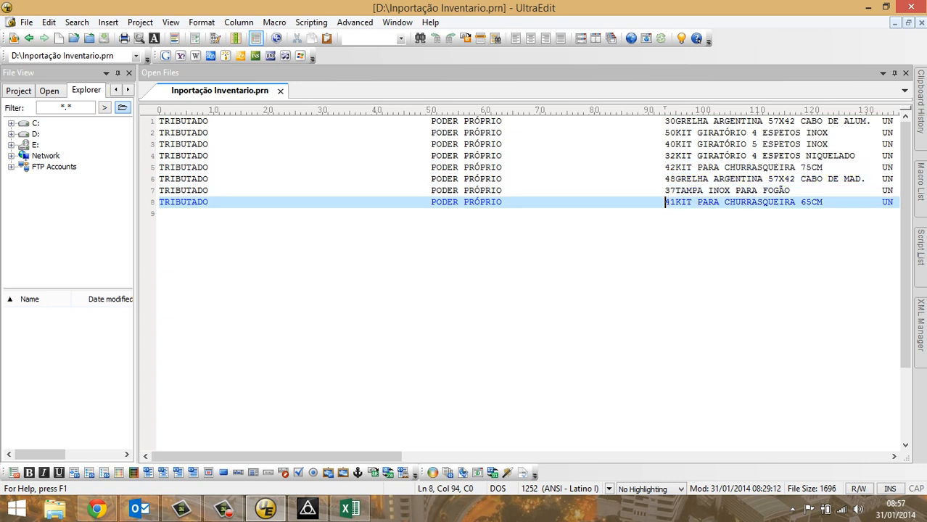
{"action": "key", "text": "Up"}
{"action": "key", "text": "Up"}
{"action": "key", "text": "Up"}
{"action": "key", "text": "Up"}
{"action": "key", "text": "Up"}
{"action": "key", "text": "Up"}
{"action": "key", "text": "Down"}
{"action": "key", "text": "Down"}
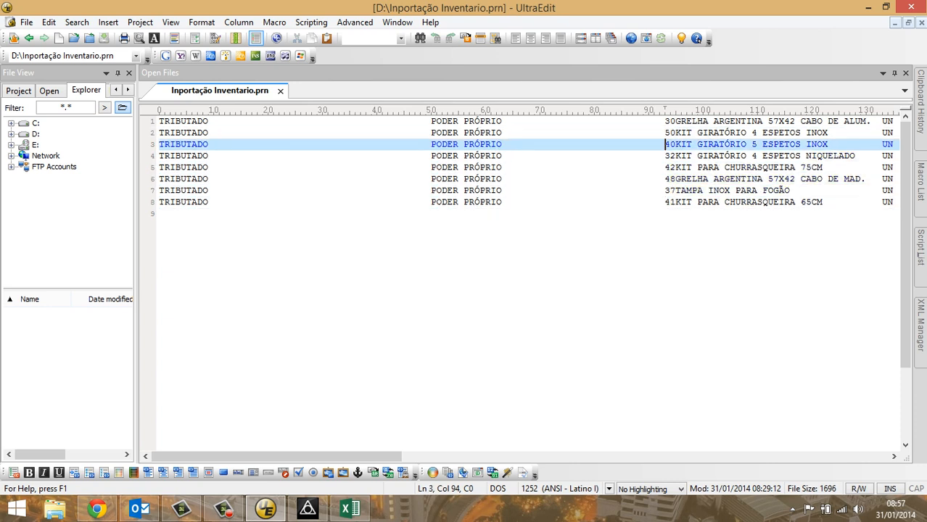
{"action": "key", "text": "Up"}
{"action": "key", "text": "Up"}
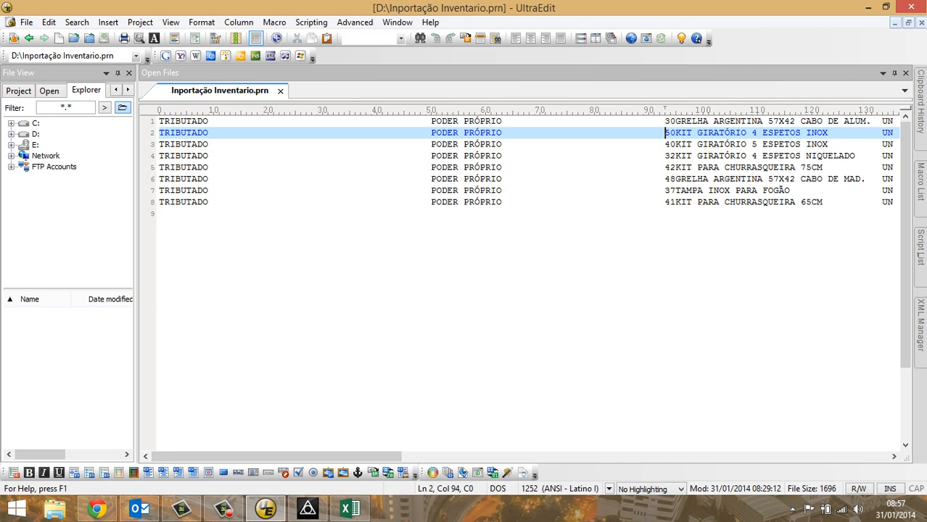
Switch back to Escrita Fiscal, then close the import occurrence report and the file import window
{"action": "left_click", "coordinate": [307, 509]}
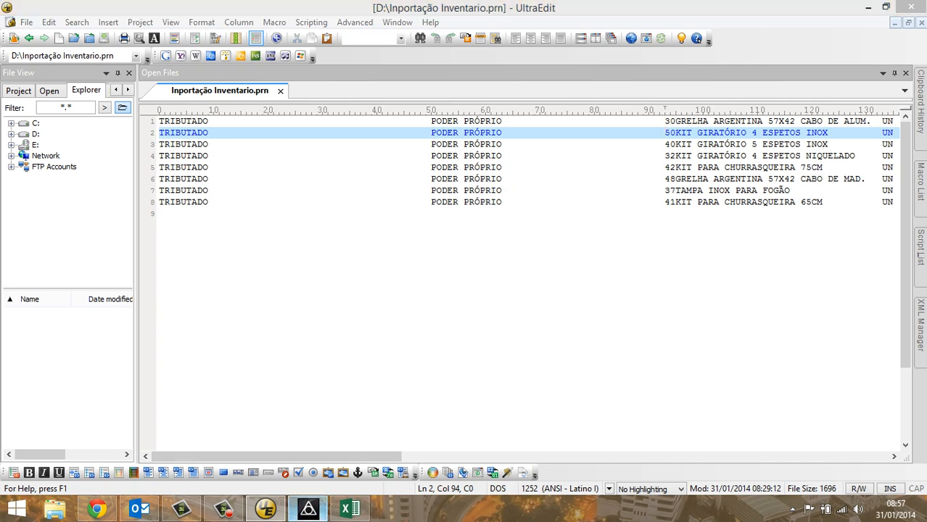
{"action": "key", "text": "Escape"}
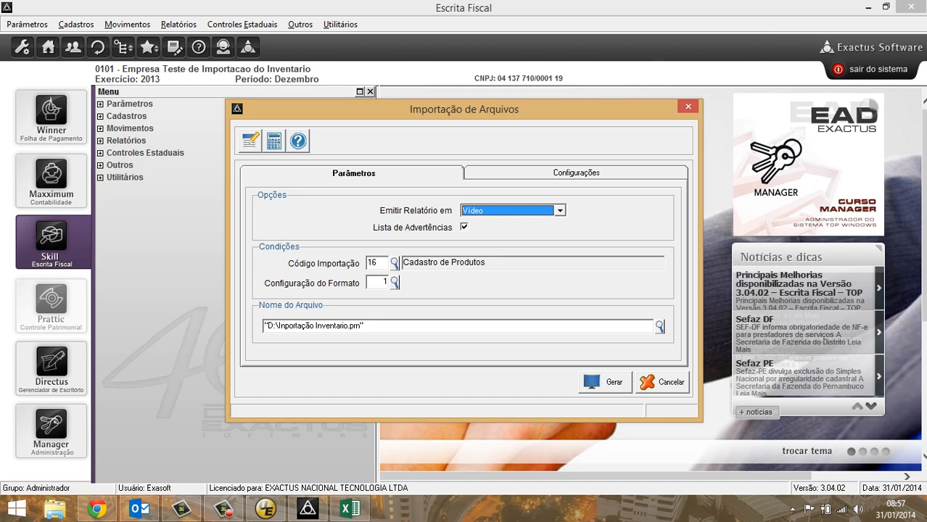
{"action": "left_click_drag", "start_coordinate": [464, 109], "coordinate": [480, 86]}
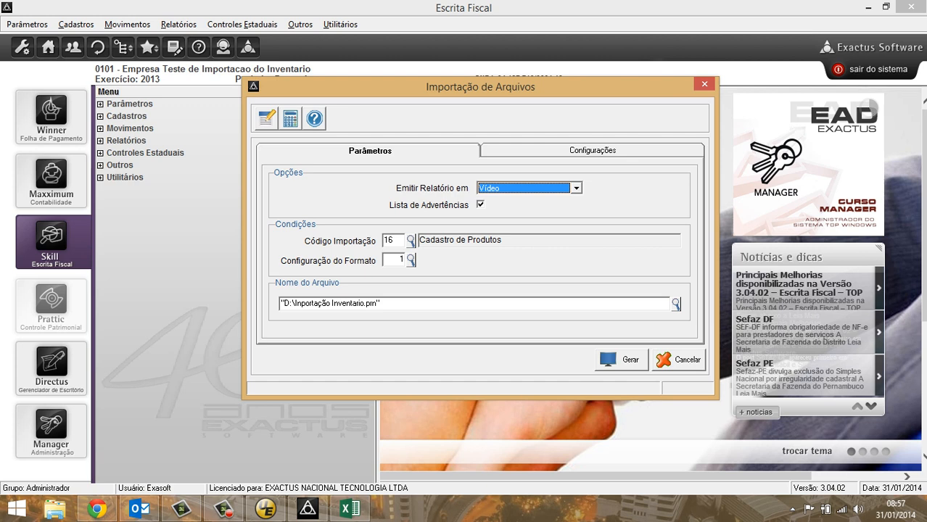
{"action": "key", "text": "Escape"}
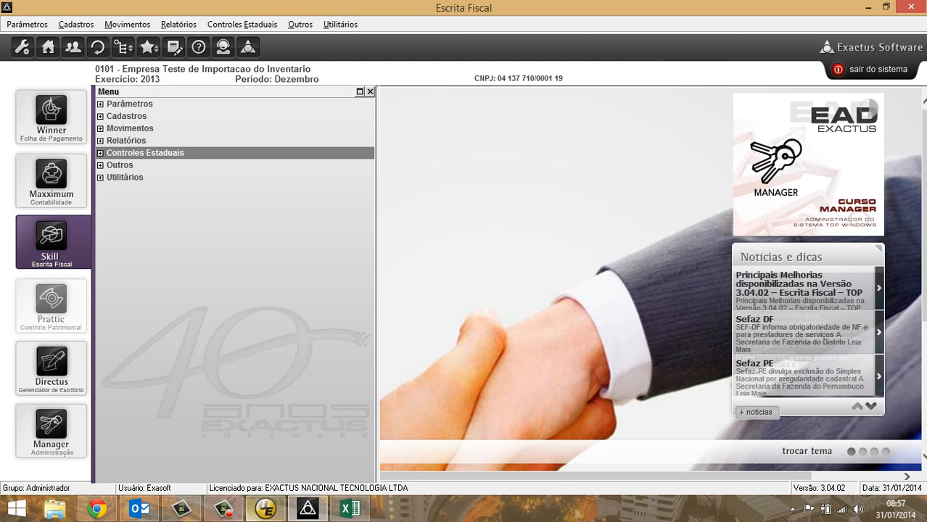
{"action": "left_click", "coordinate": [224, 509]}
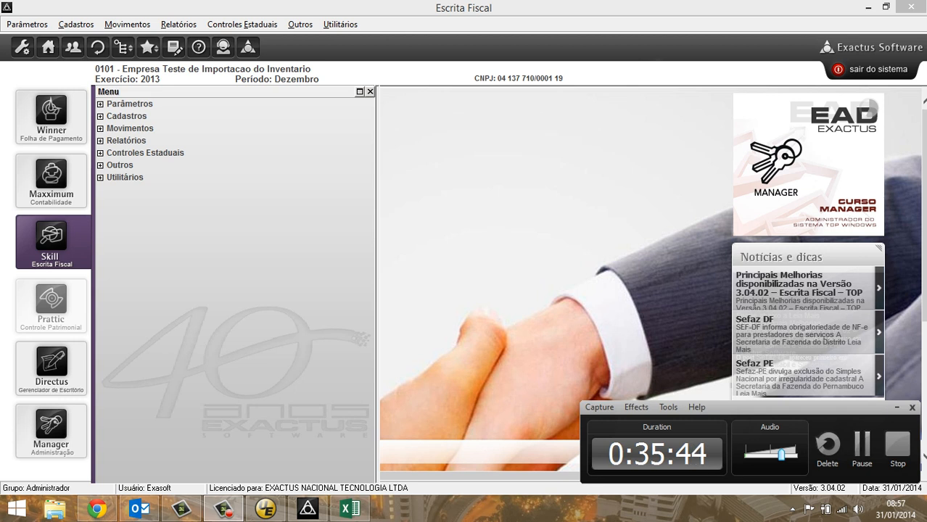